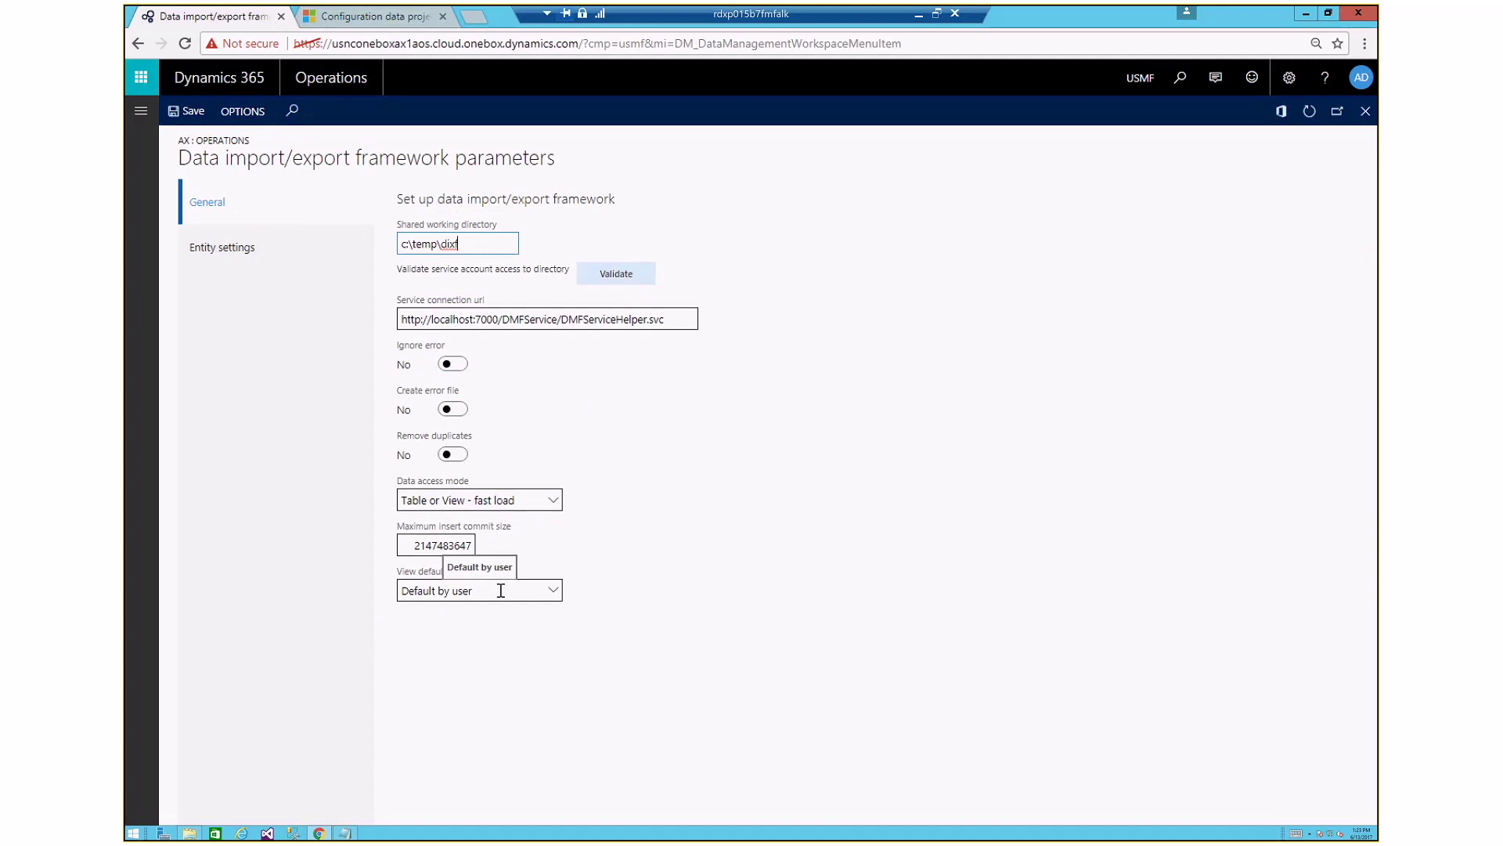
Set the data import/export framework's view default to Enhanced view, save the parameters and reload the page
click(501, 590)
click(479, 664)
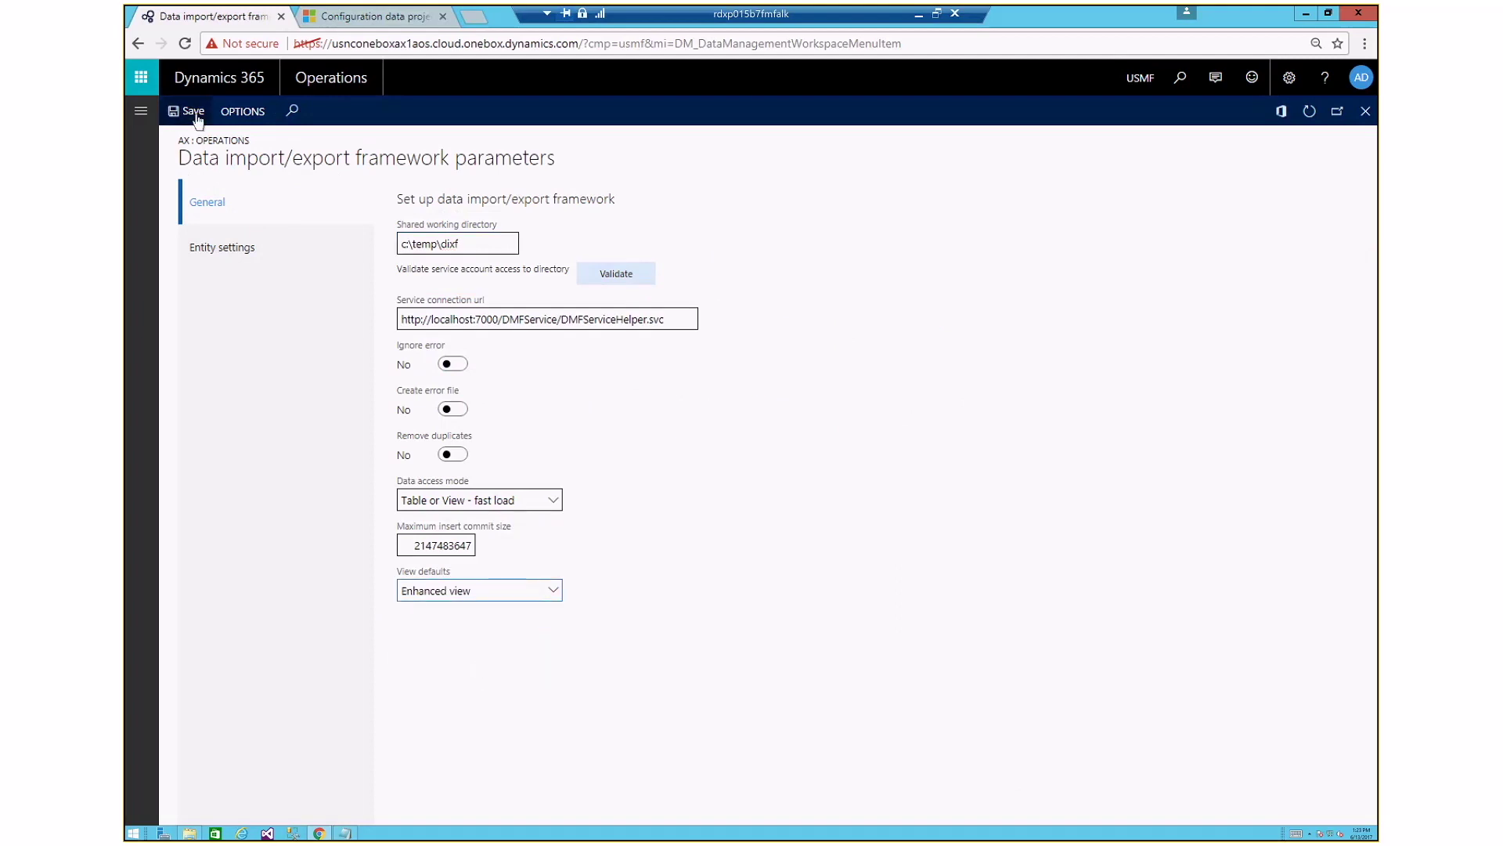
click(186, 44)
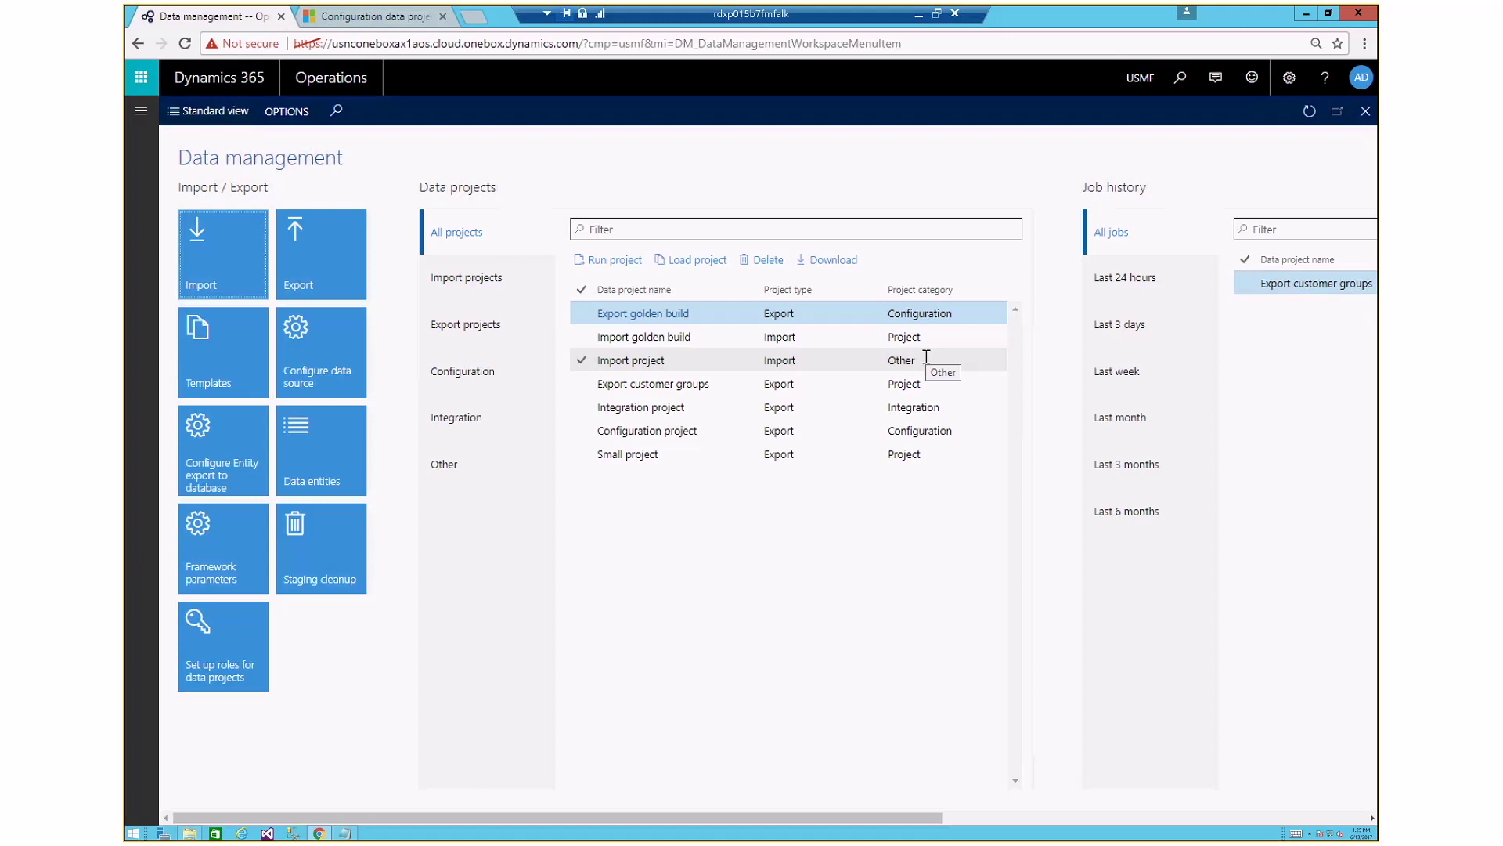
Browse the data projects by import, export, configuration, integration and other category, ending on all projects
click(467, 282)
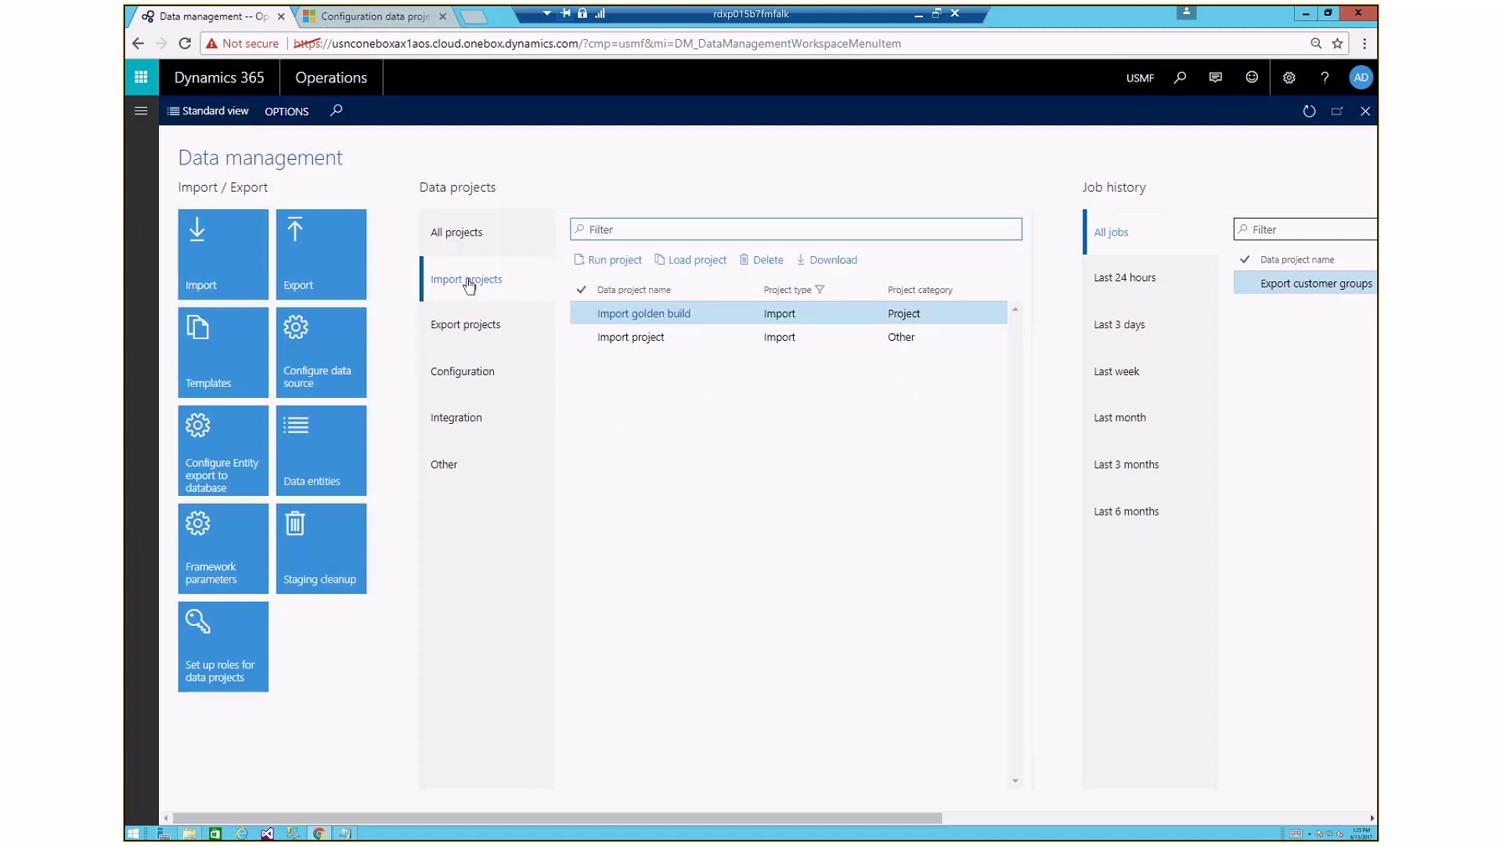
click(477, 328)
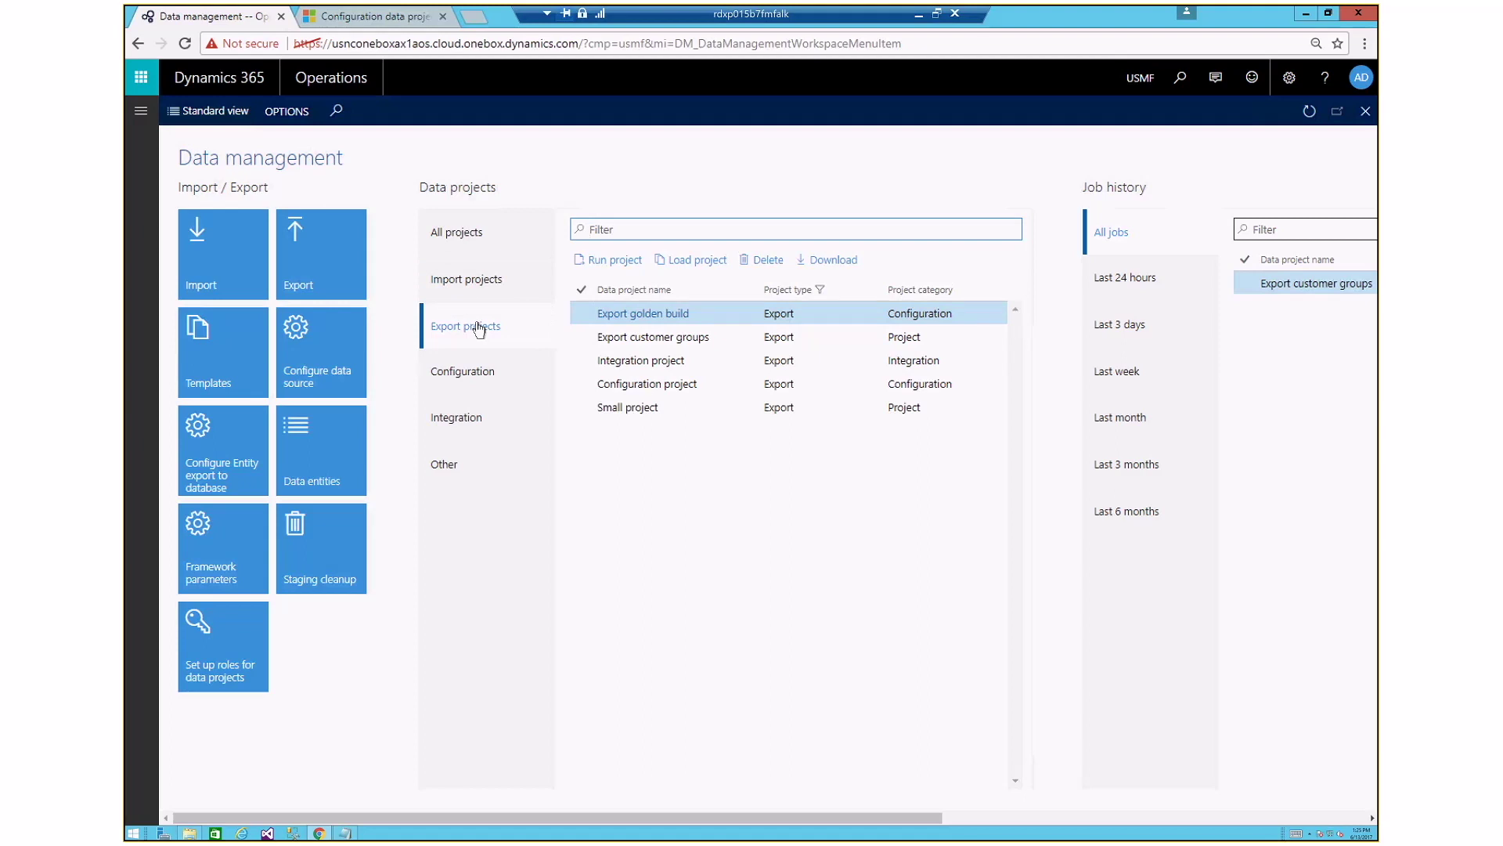
click(480, 374)
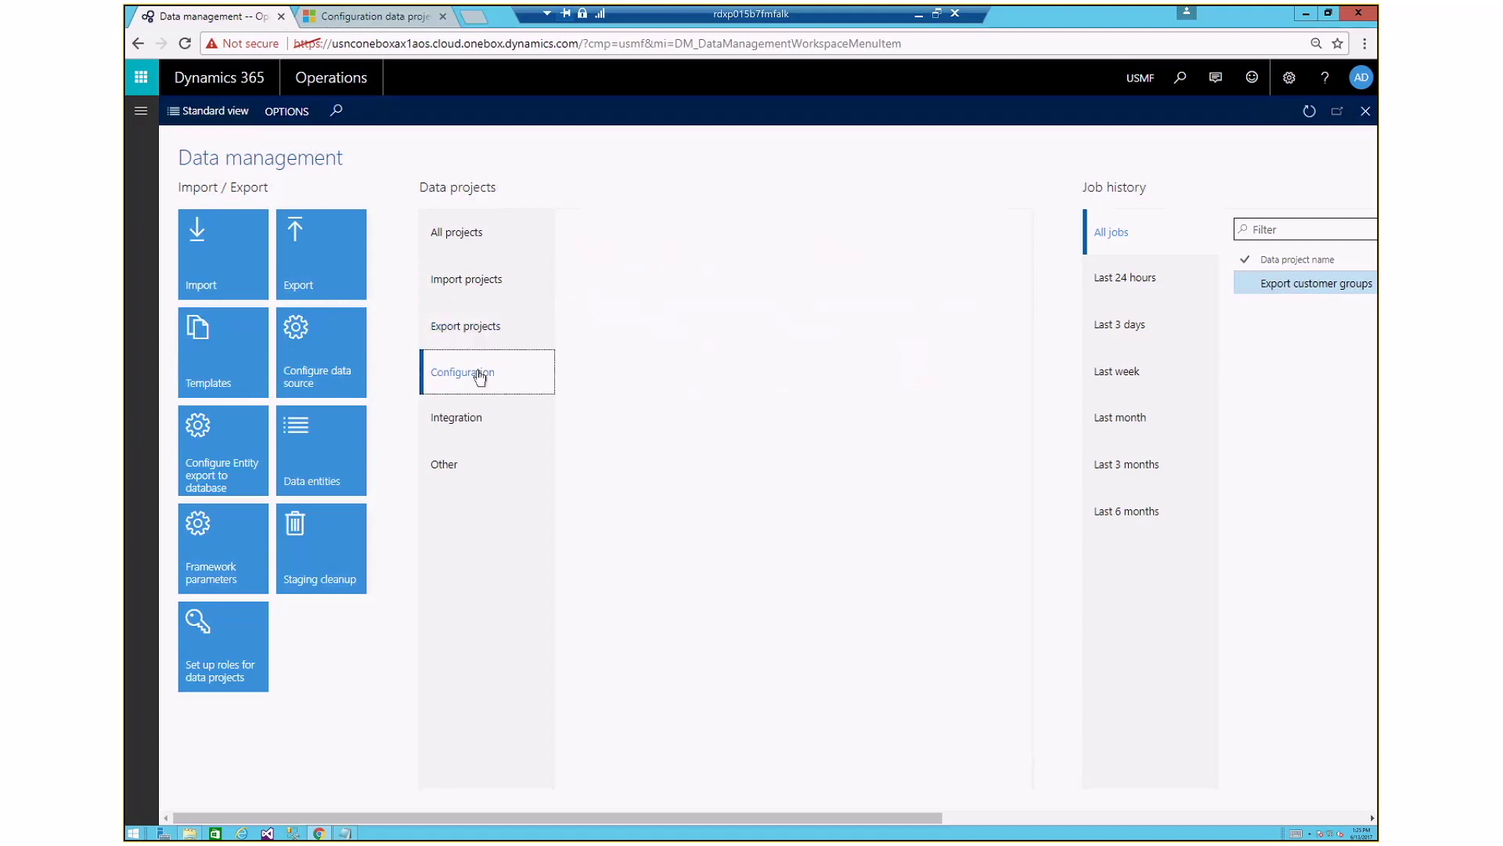
click(459, 421)
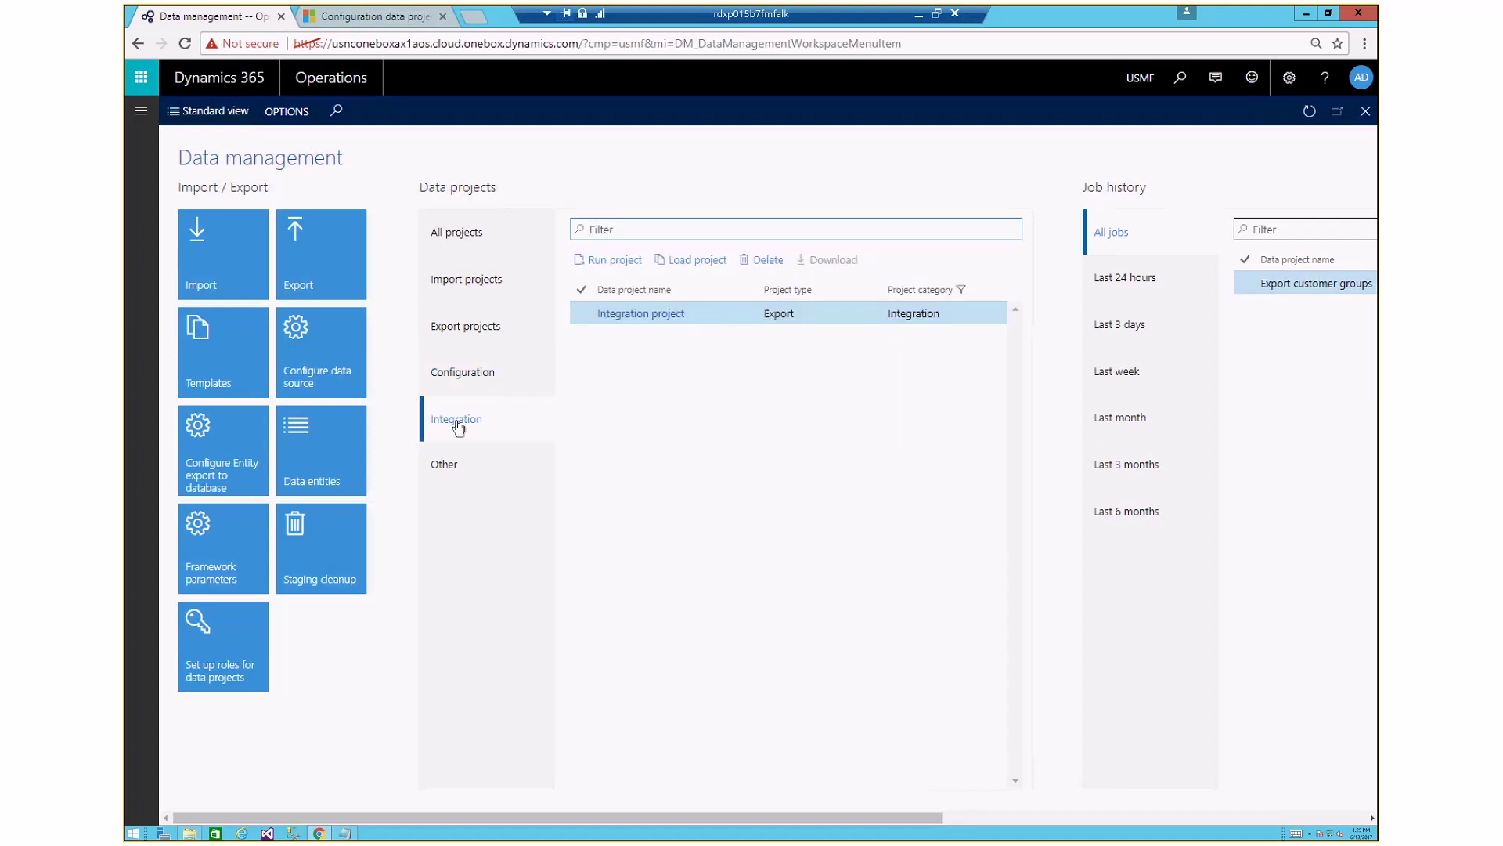
click(447, 467)
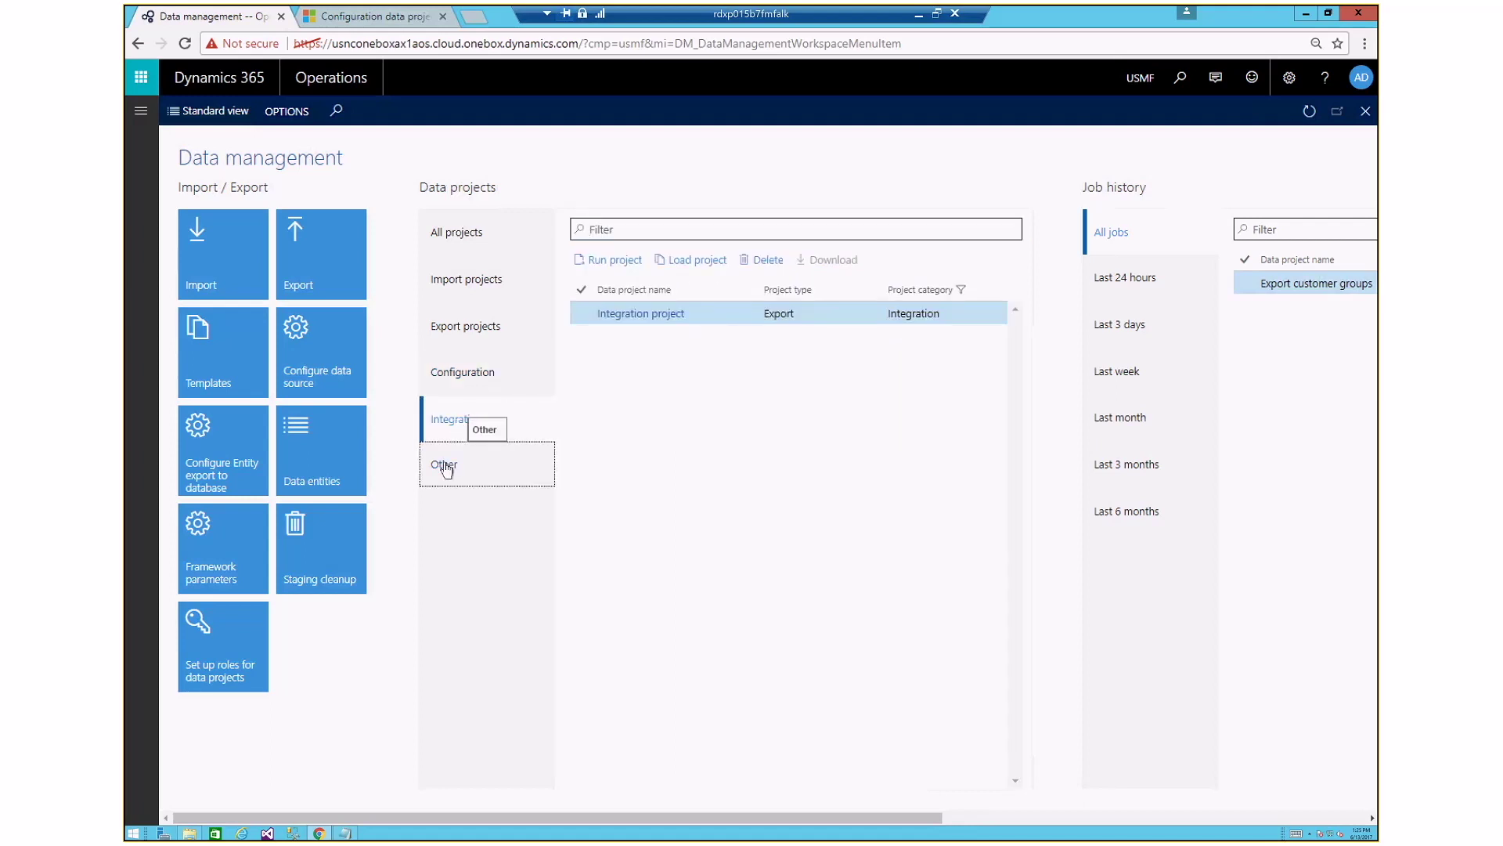
click(464, 235)
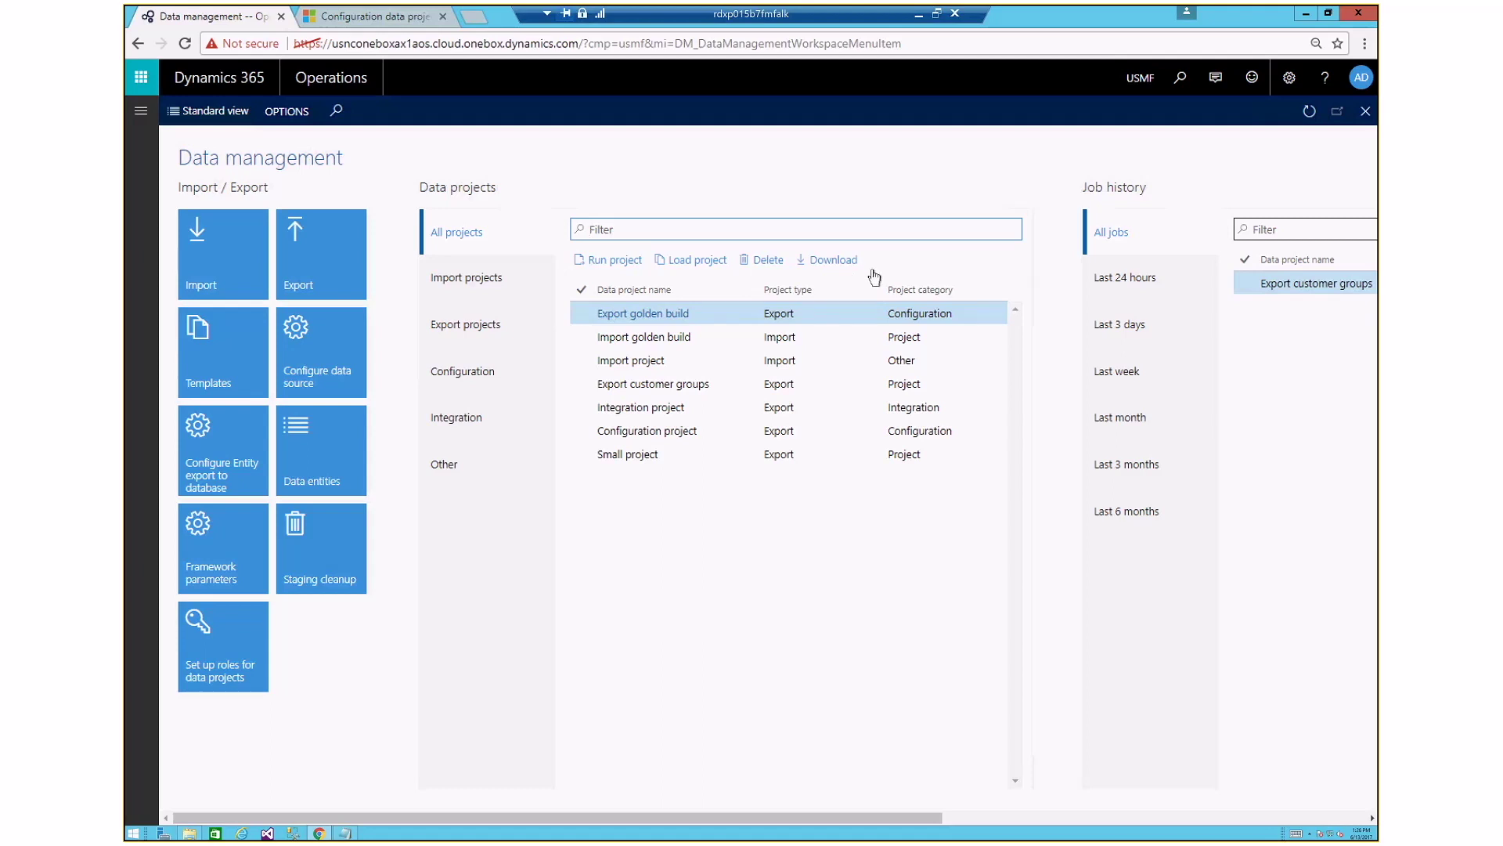
Select the Export customer groups project and examine its job history entry, widening the Status column
click(581, 313)
click(581, 385)
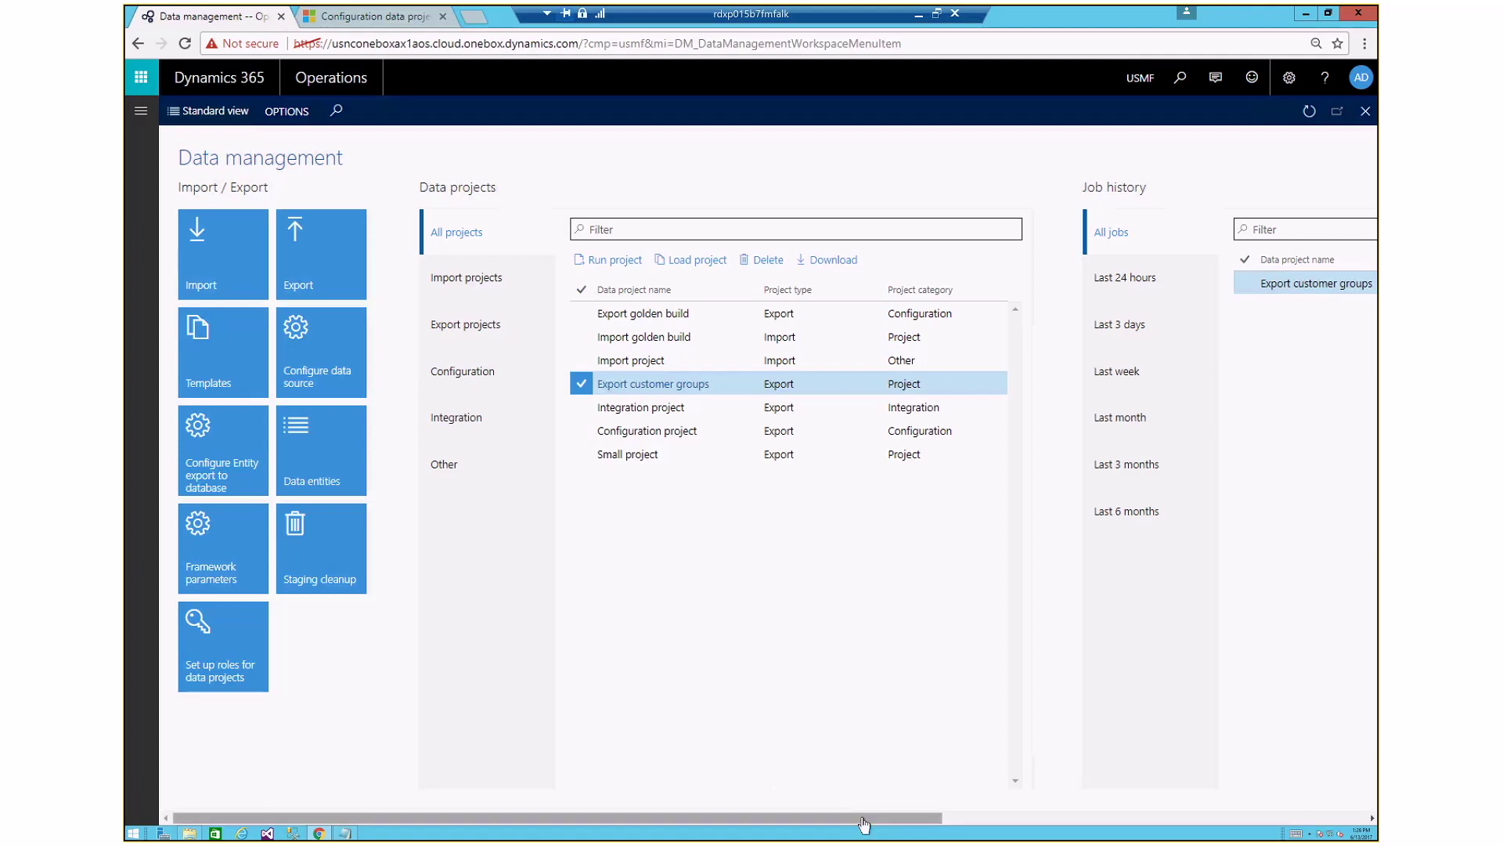
drag(864, 825, 1288, 819)
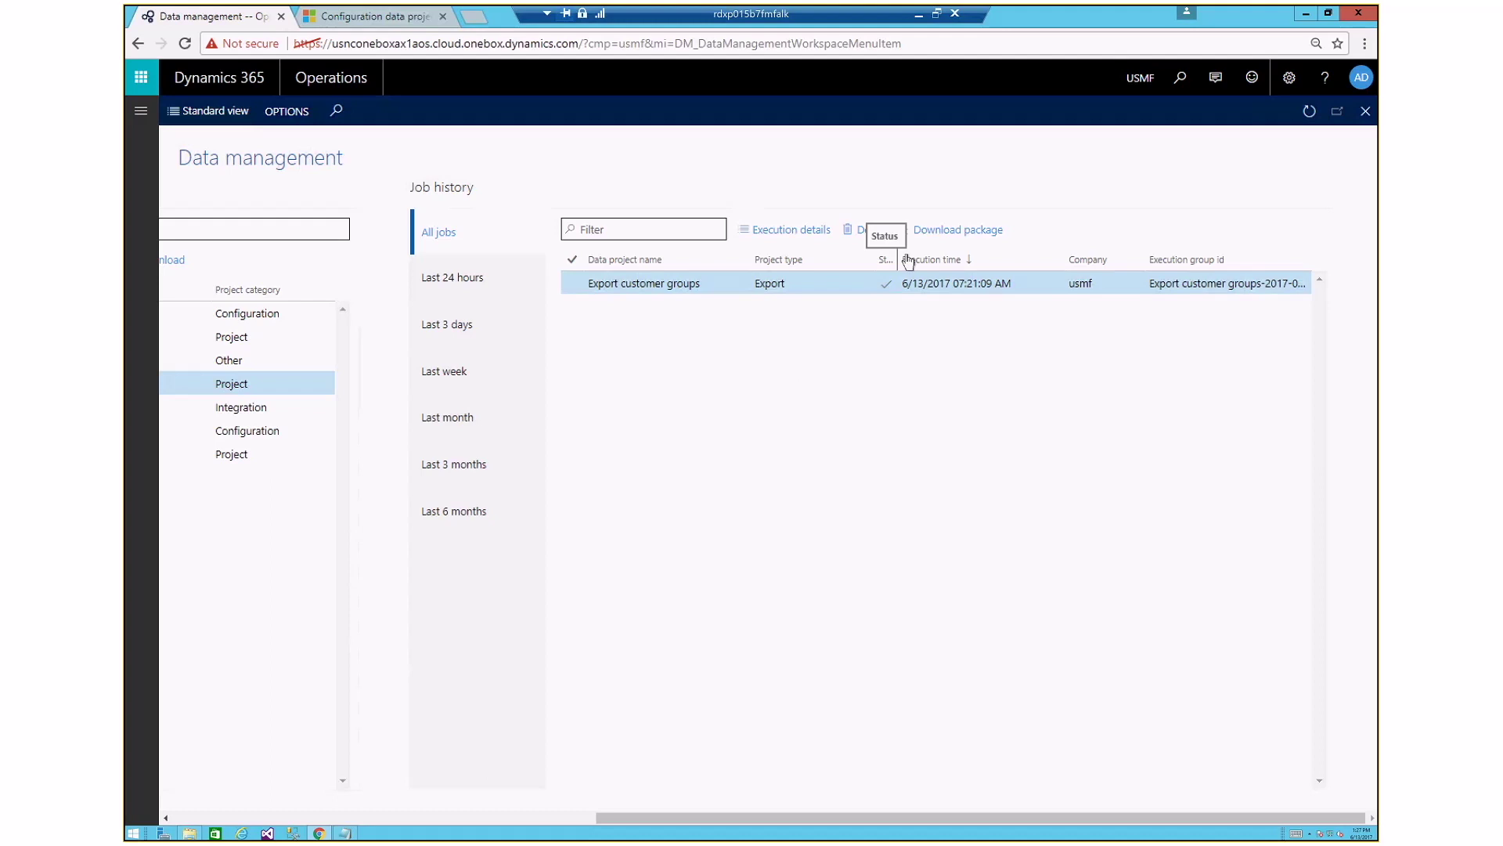
drag(897, 259, 911, 259)
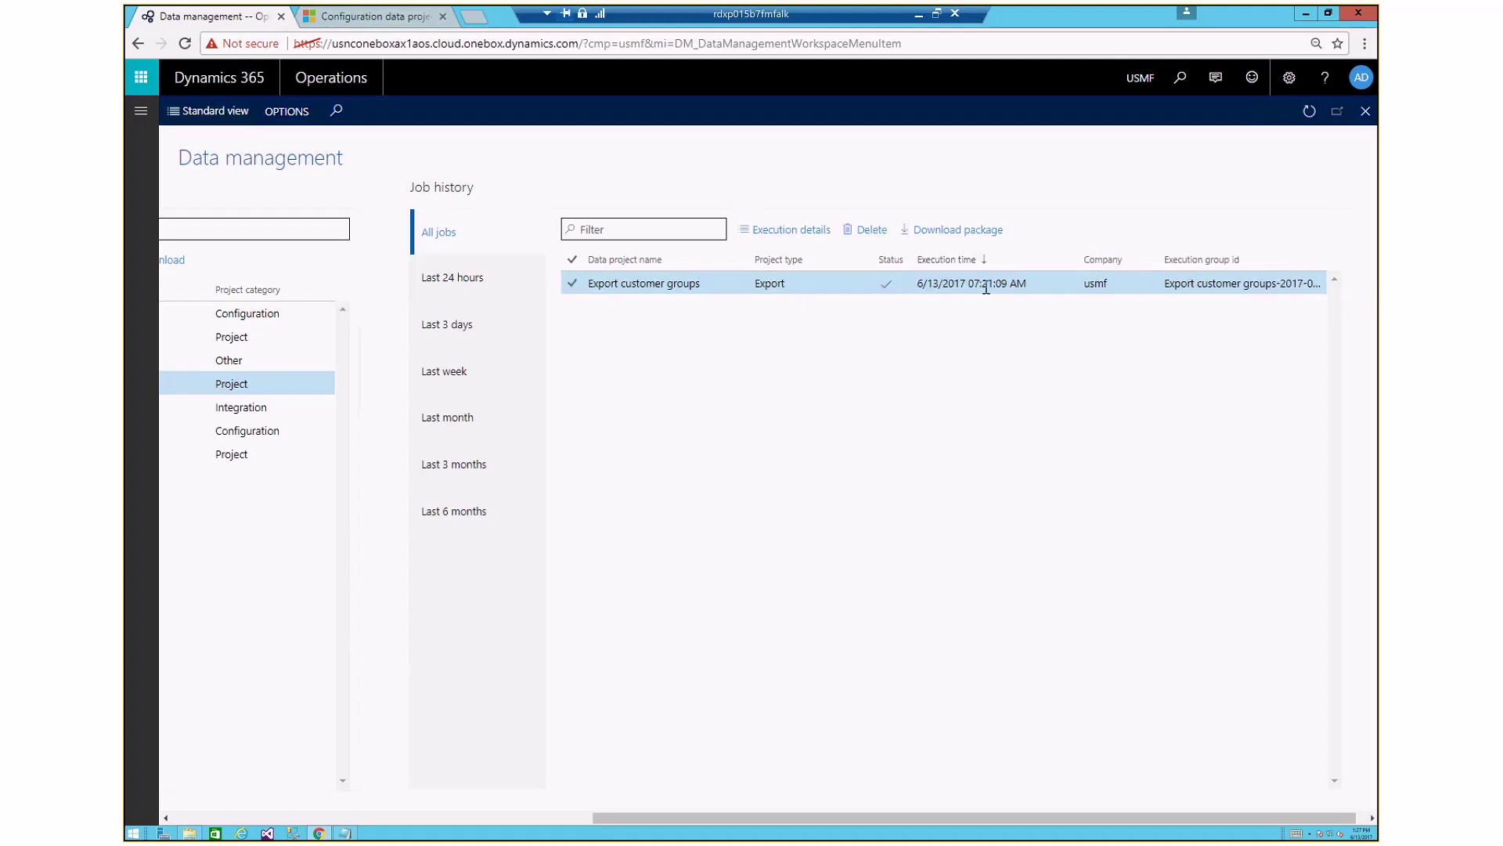
click(618, 284)
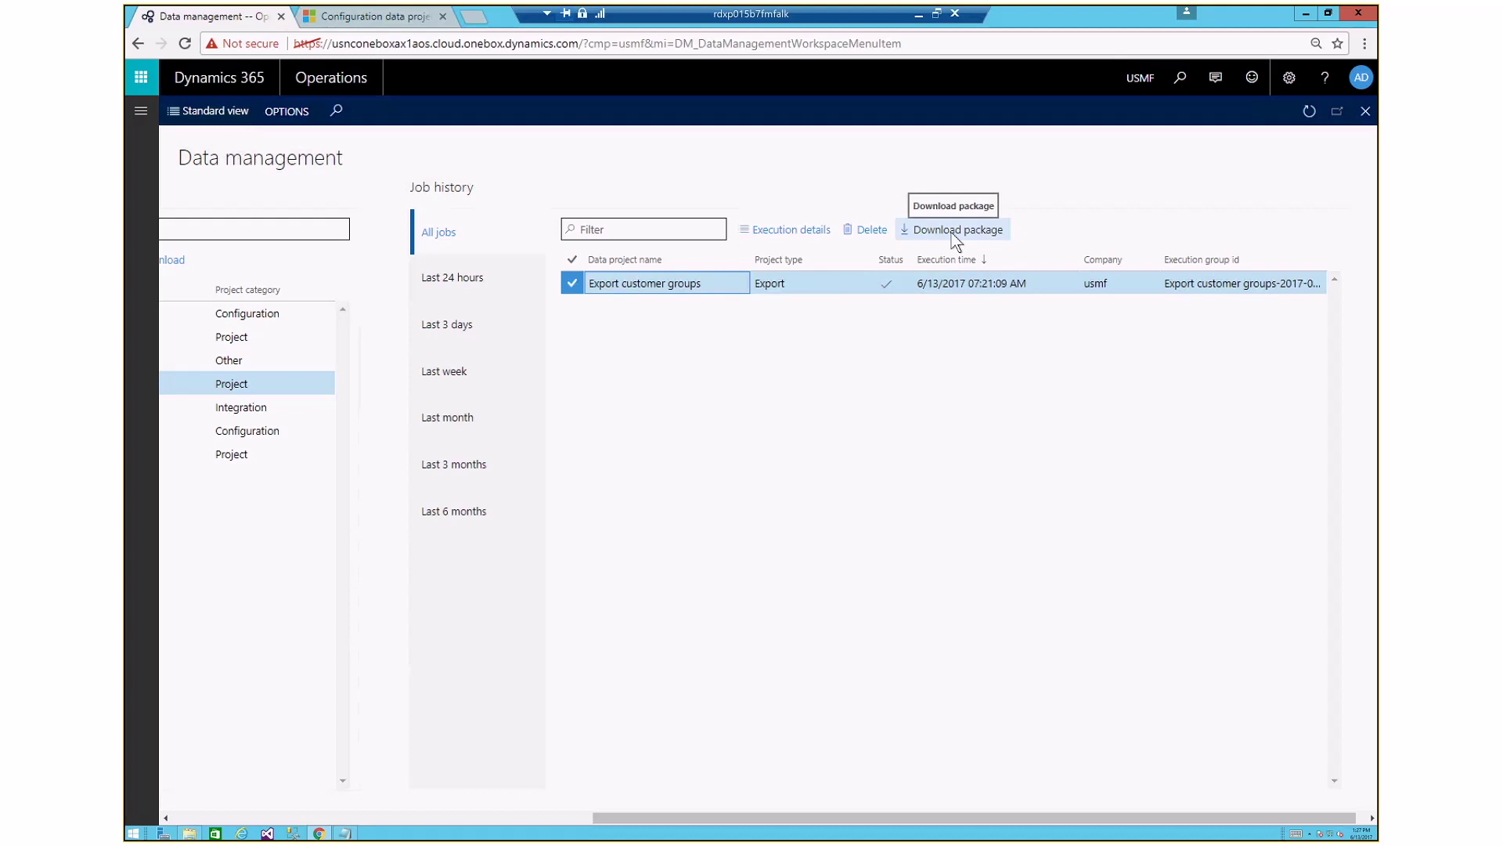
Review the source data formats in the data source configuration and return to the Data management workspace
click(180, 817)
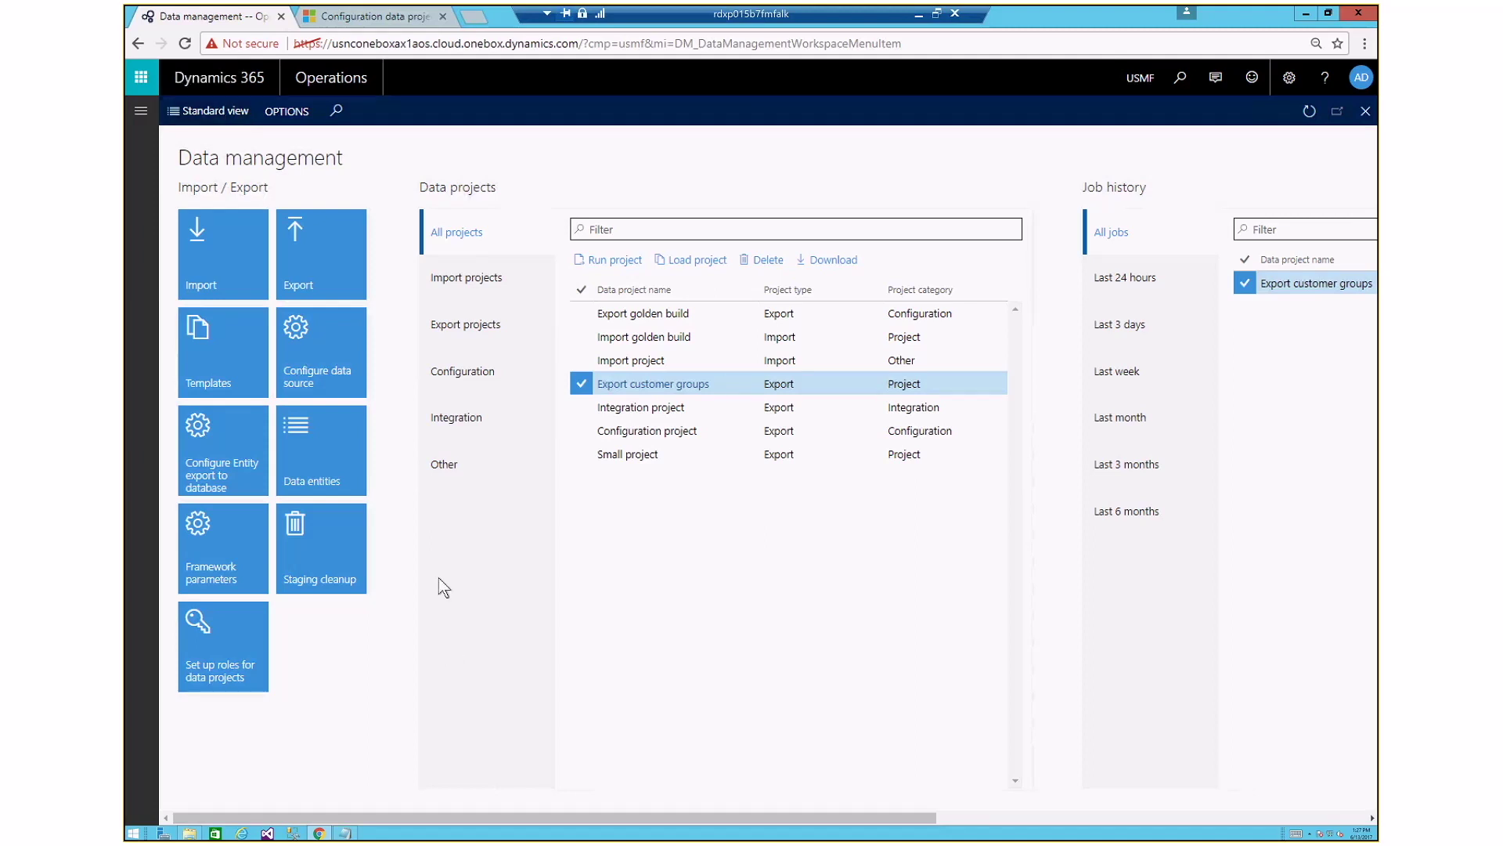
click(319, 374)
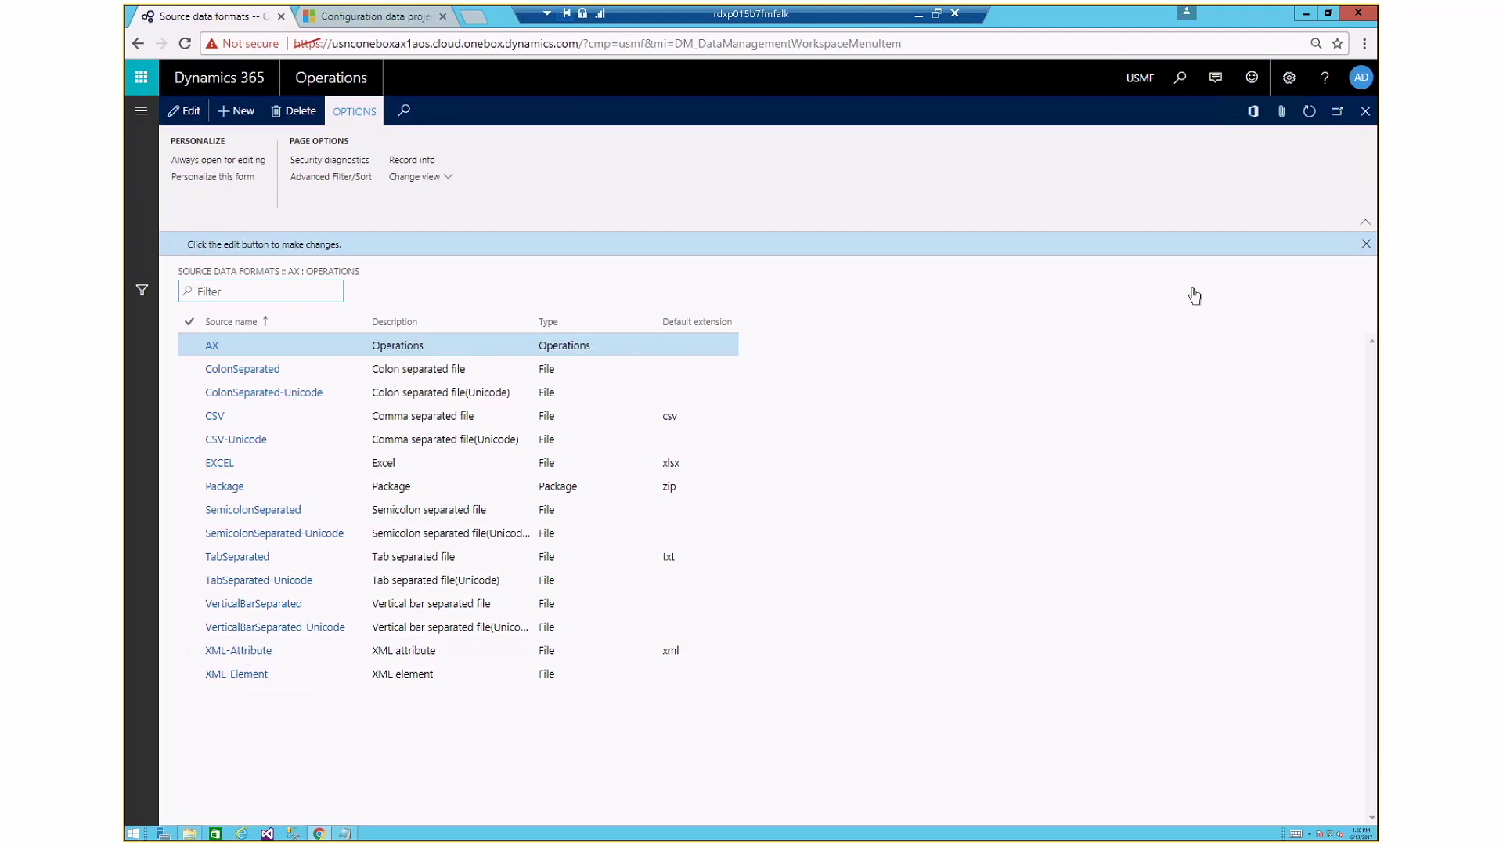
click(1366, 112)
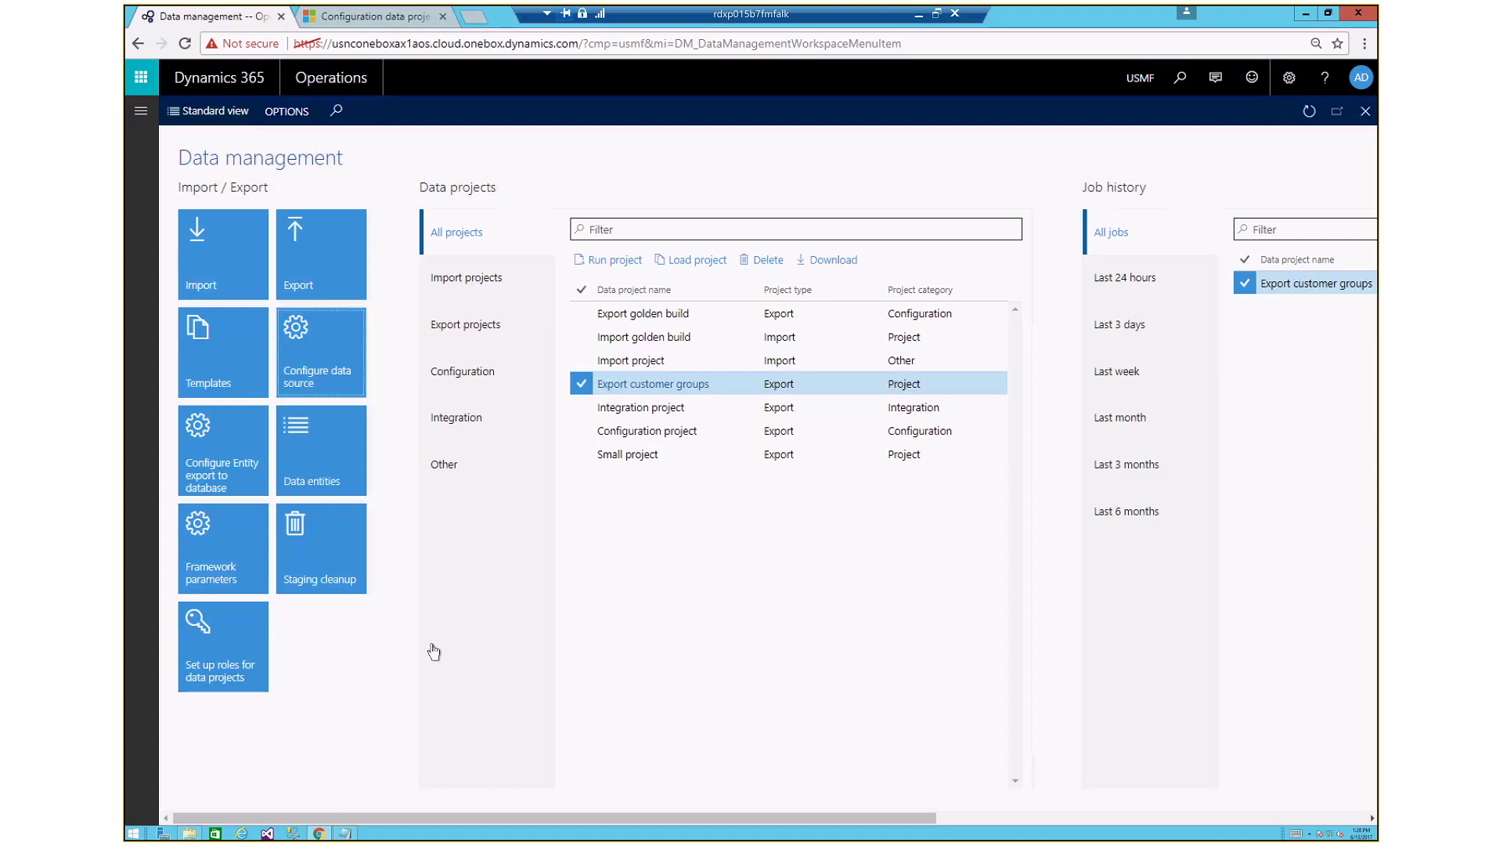
Open the data management templates, browse the list and examine the entities of the 300 - Inventory template
click(223, 357)
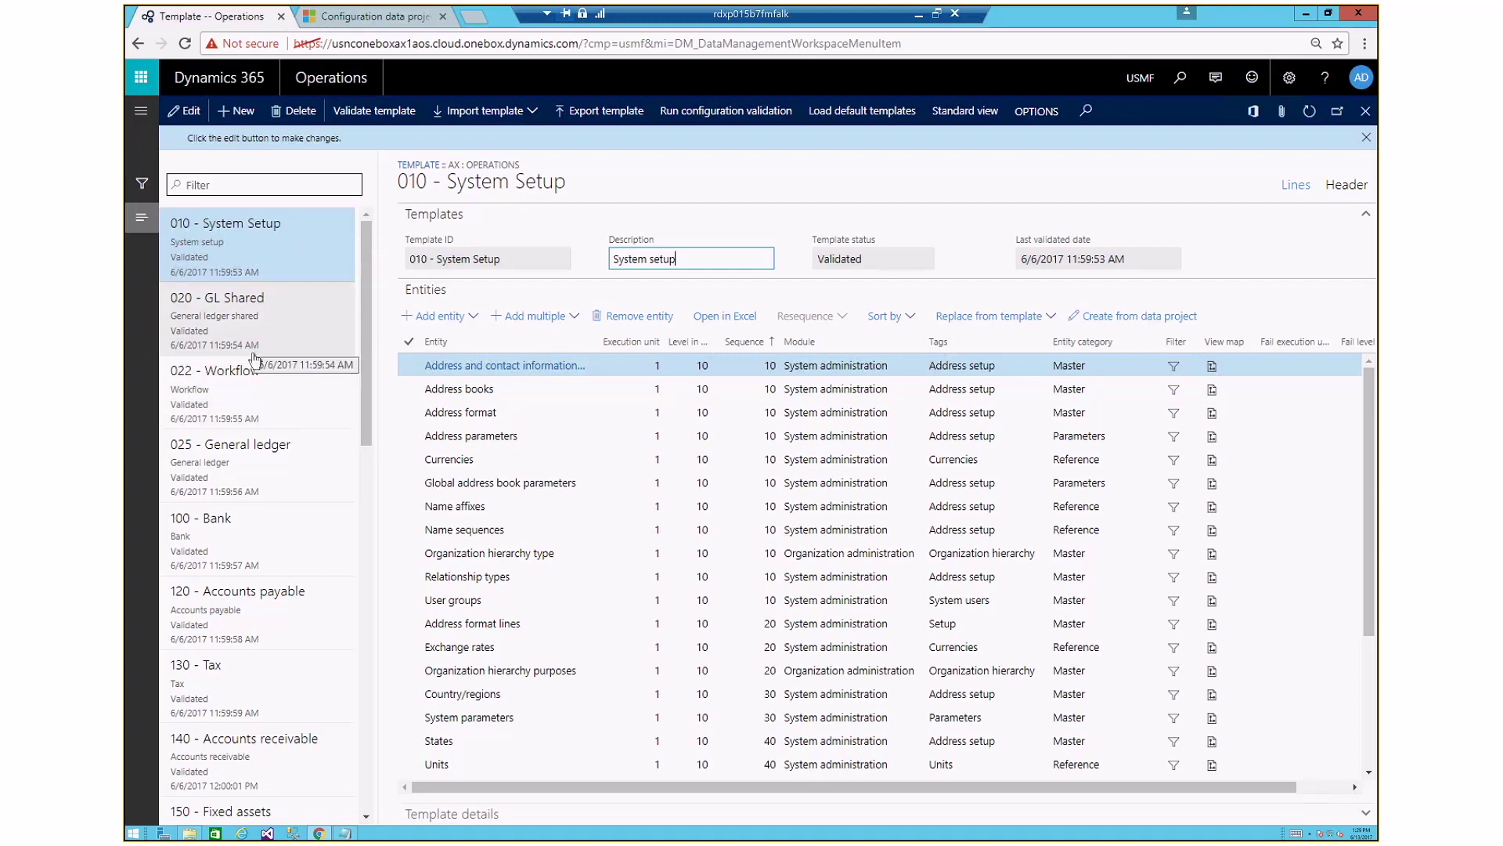
scroll(255, 358, down, 6)
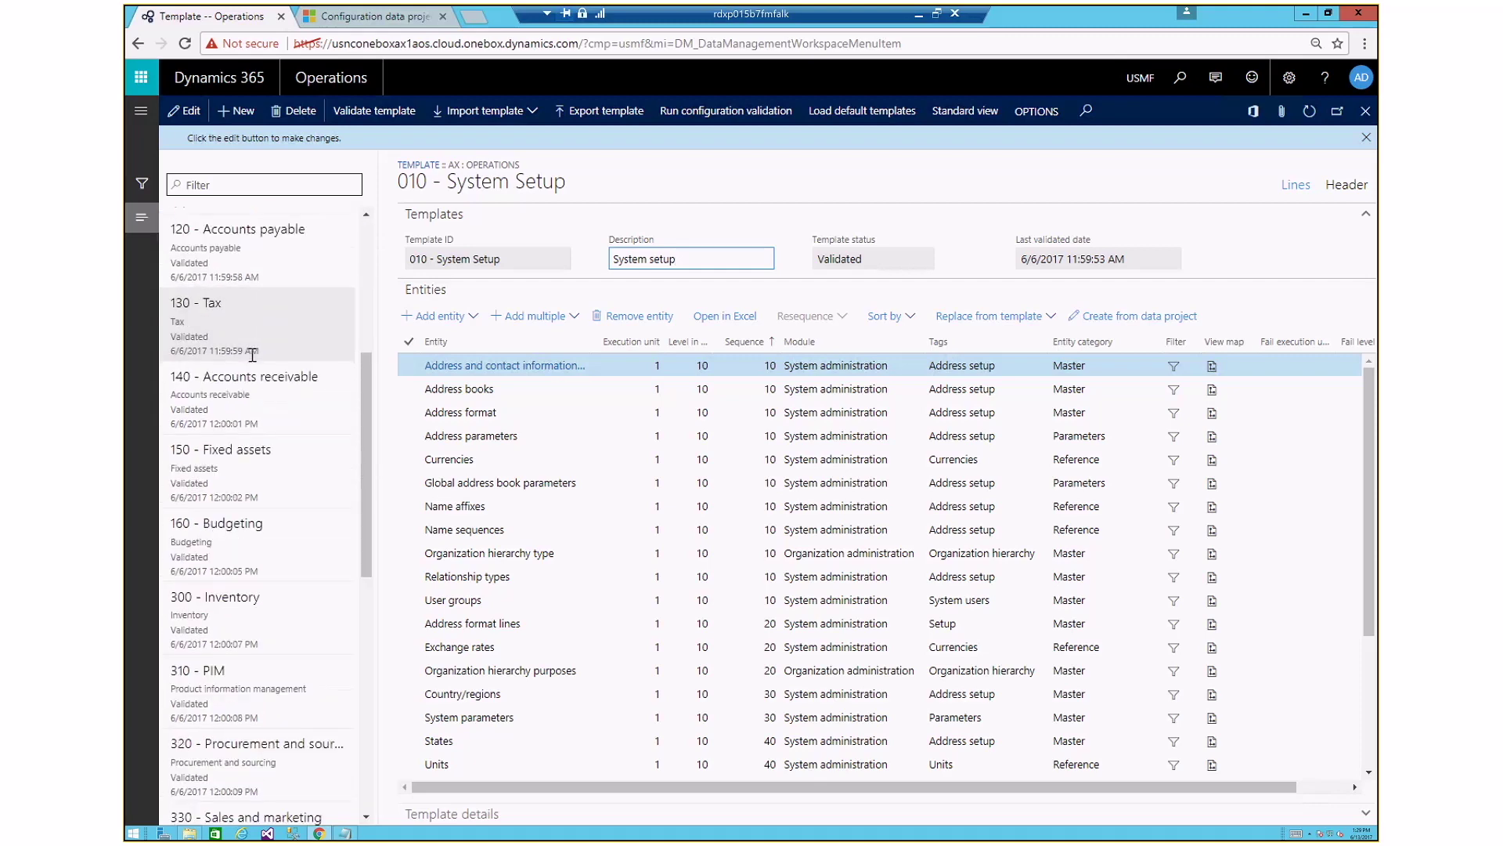
click(266, 386)
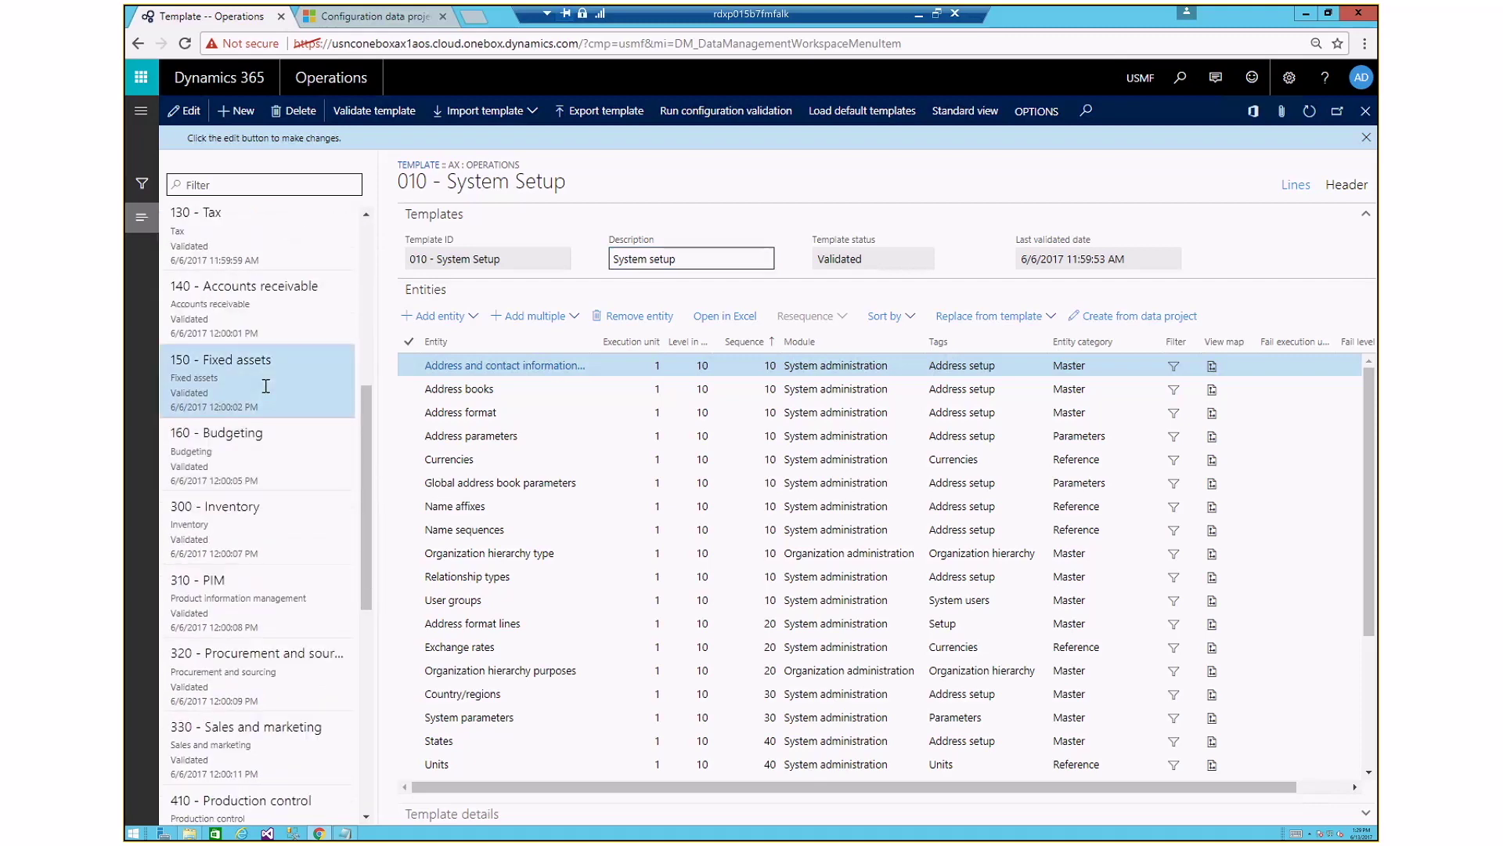
click(250, 540)
drag(363, 391, 360, 236)
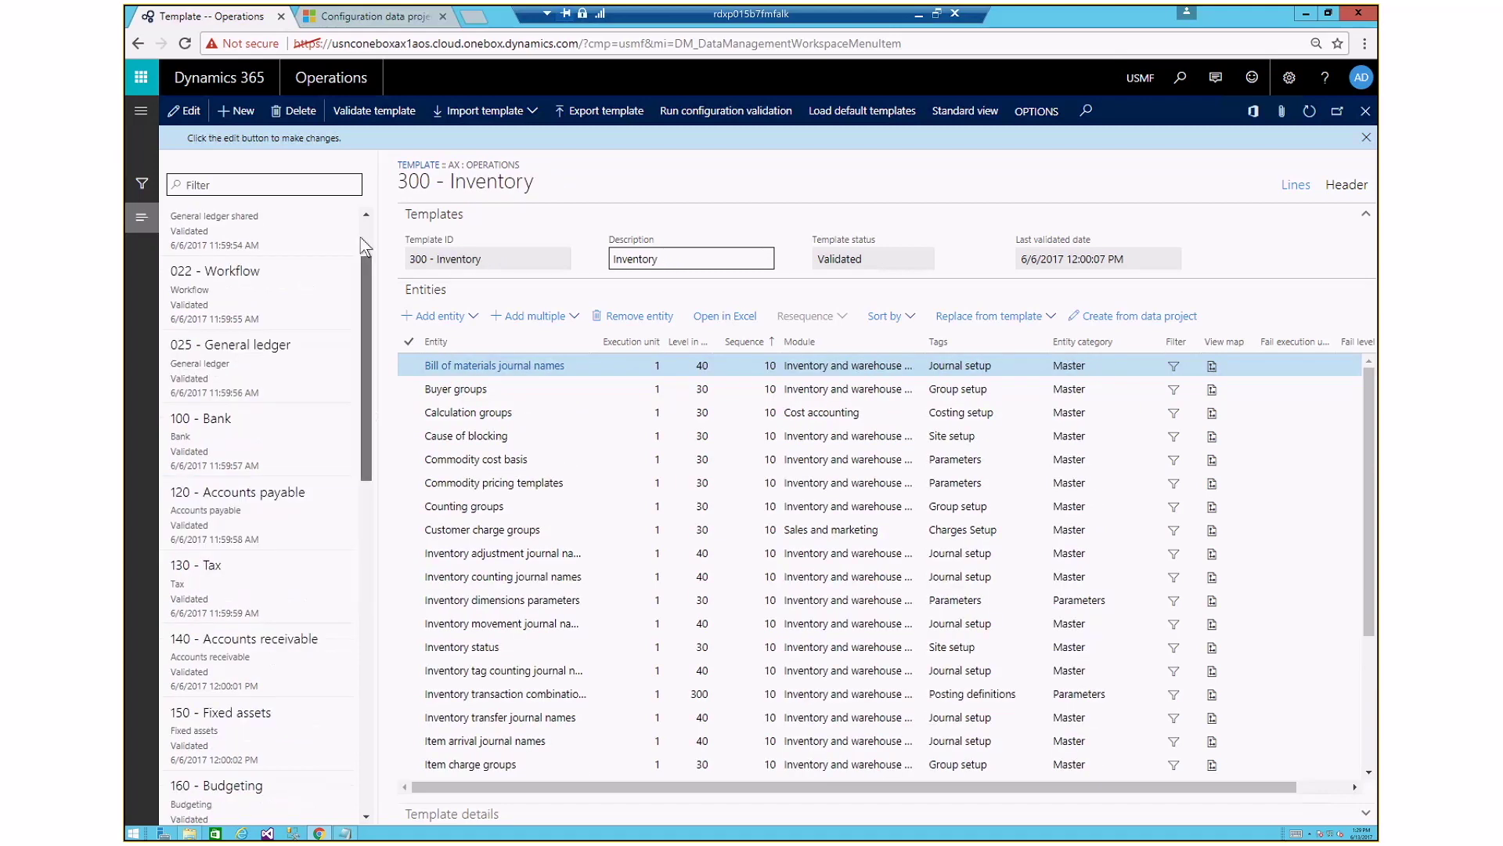
scroll(307, 268, up, 2)
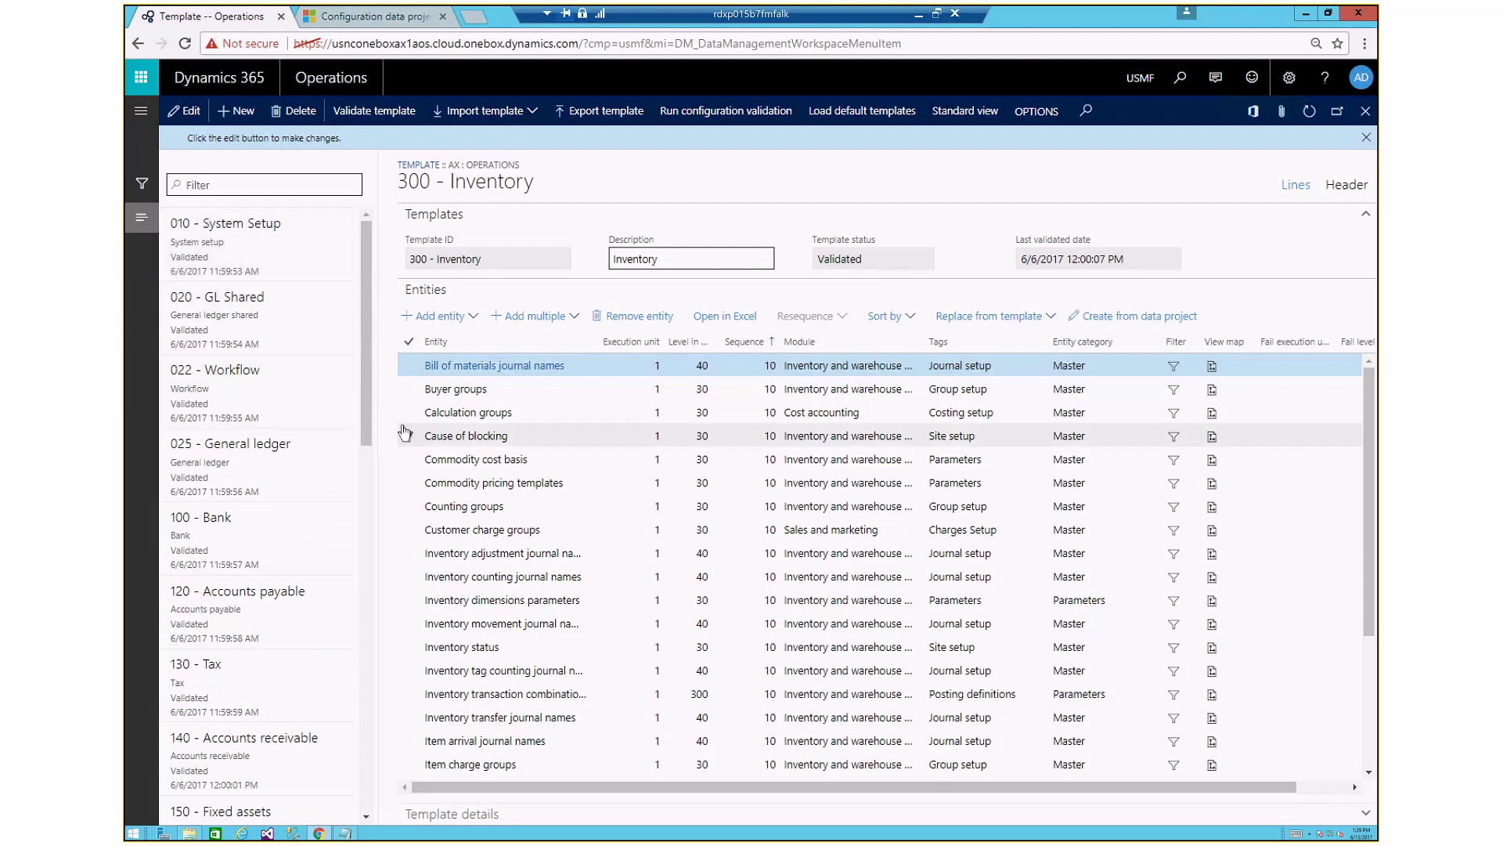
Review the default templates available for loading and close the list without loading any
click(860, 119)
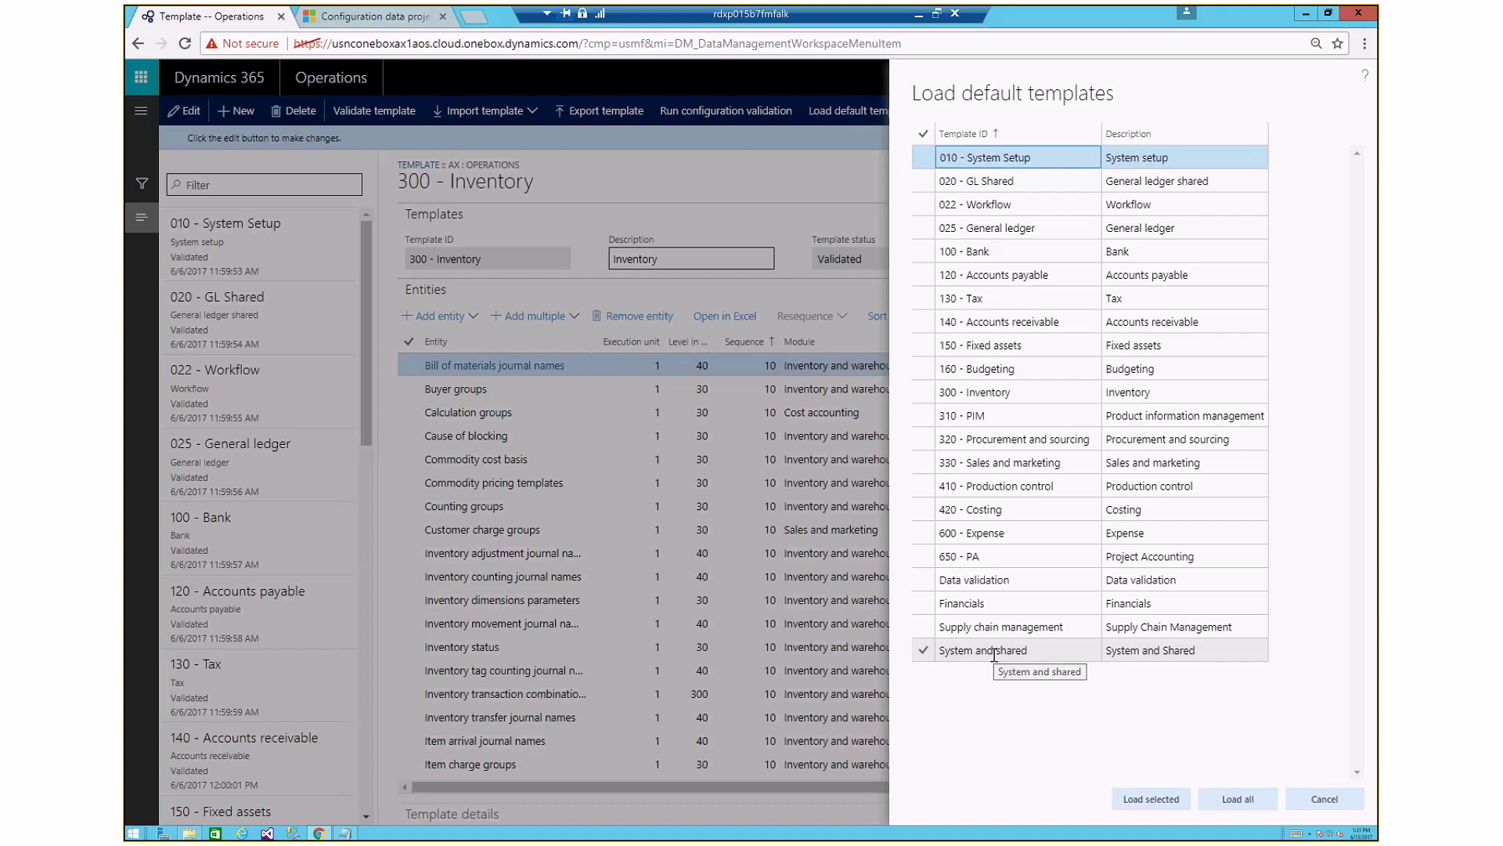
click(1326, 793)
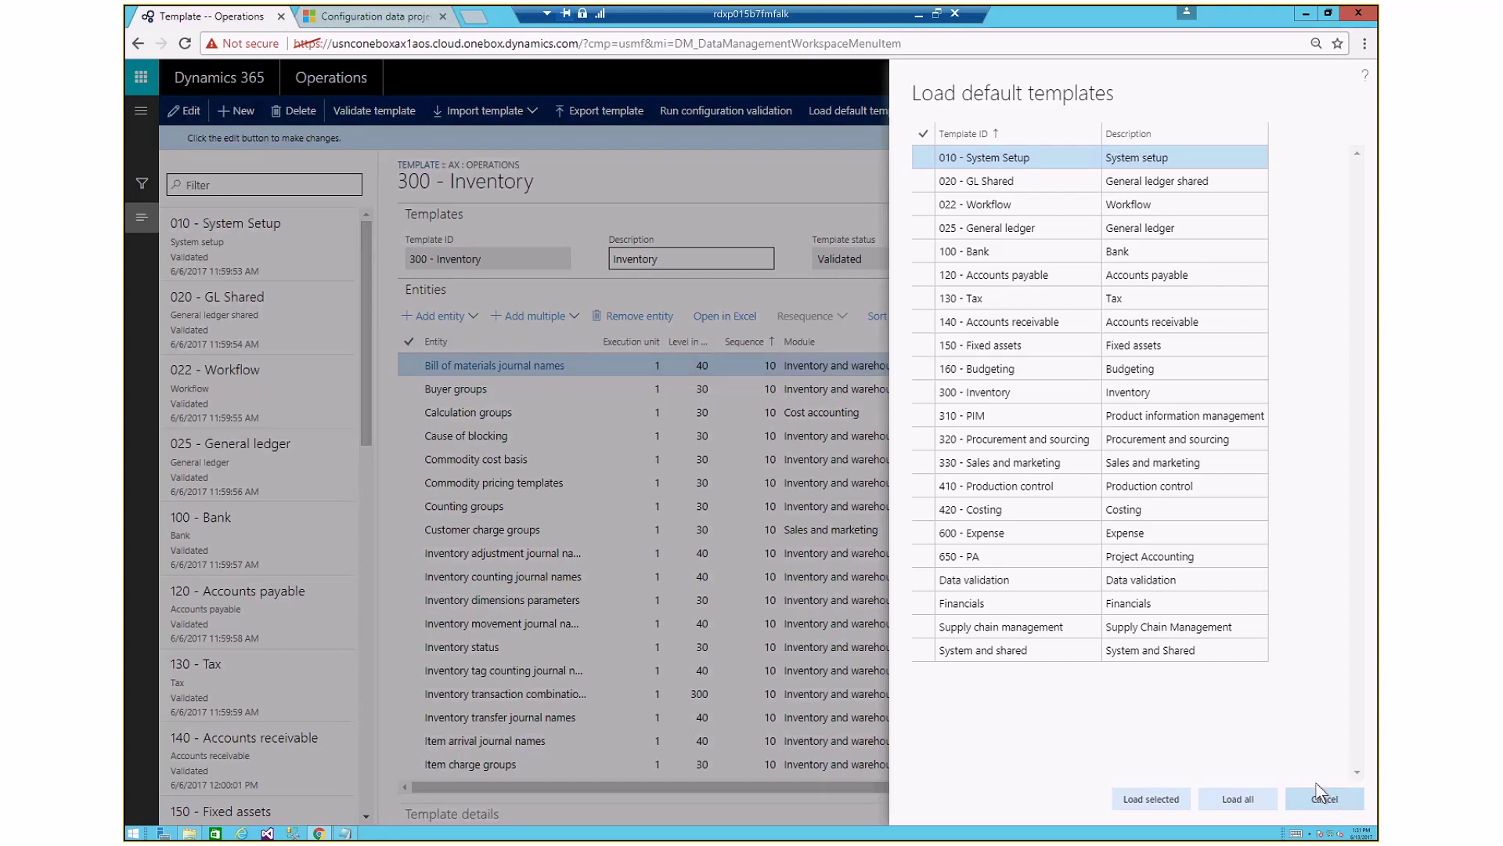
scroll(245, 517, up, 5)
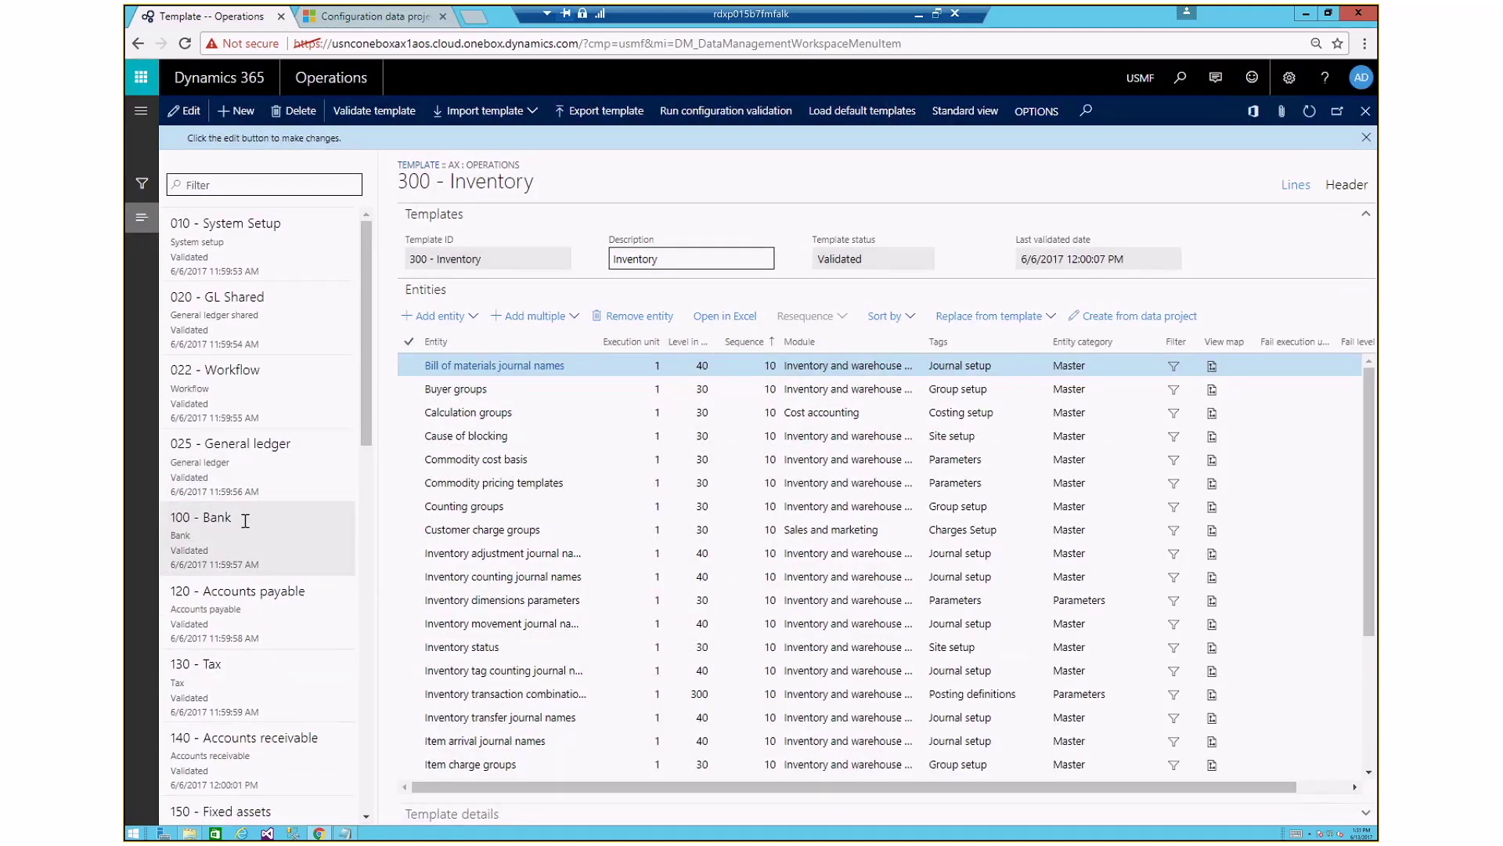
Open the 100 - Bank template and sort its entities by unit, level and sequence
click(246, 519)
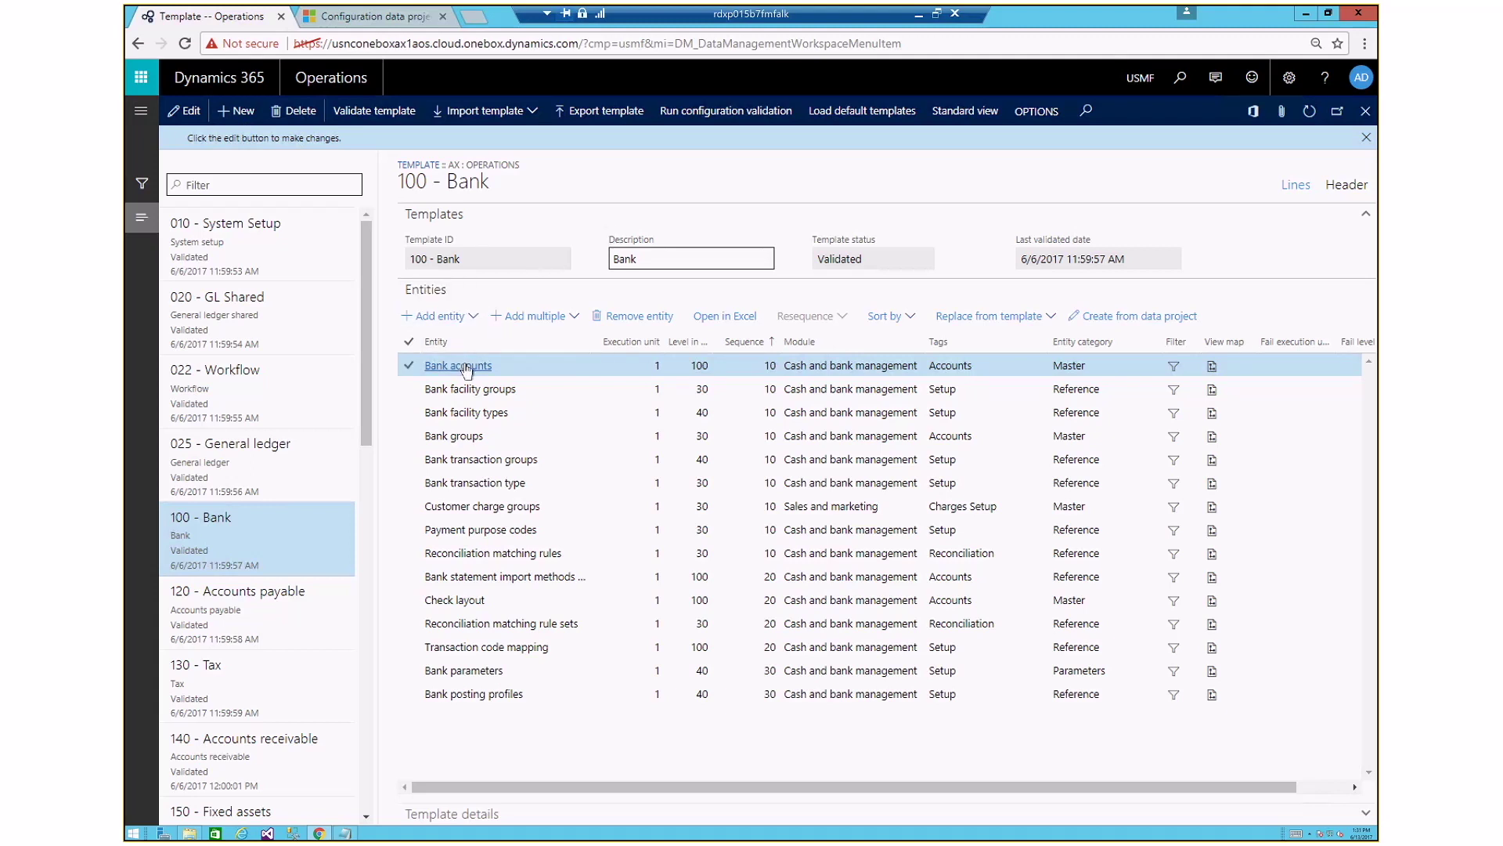
mouse_move(486, 365)
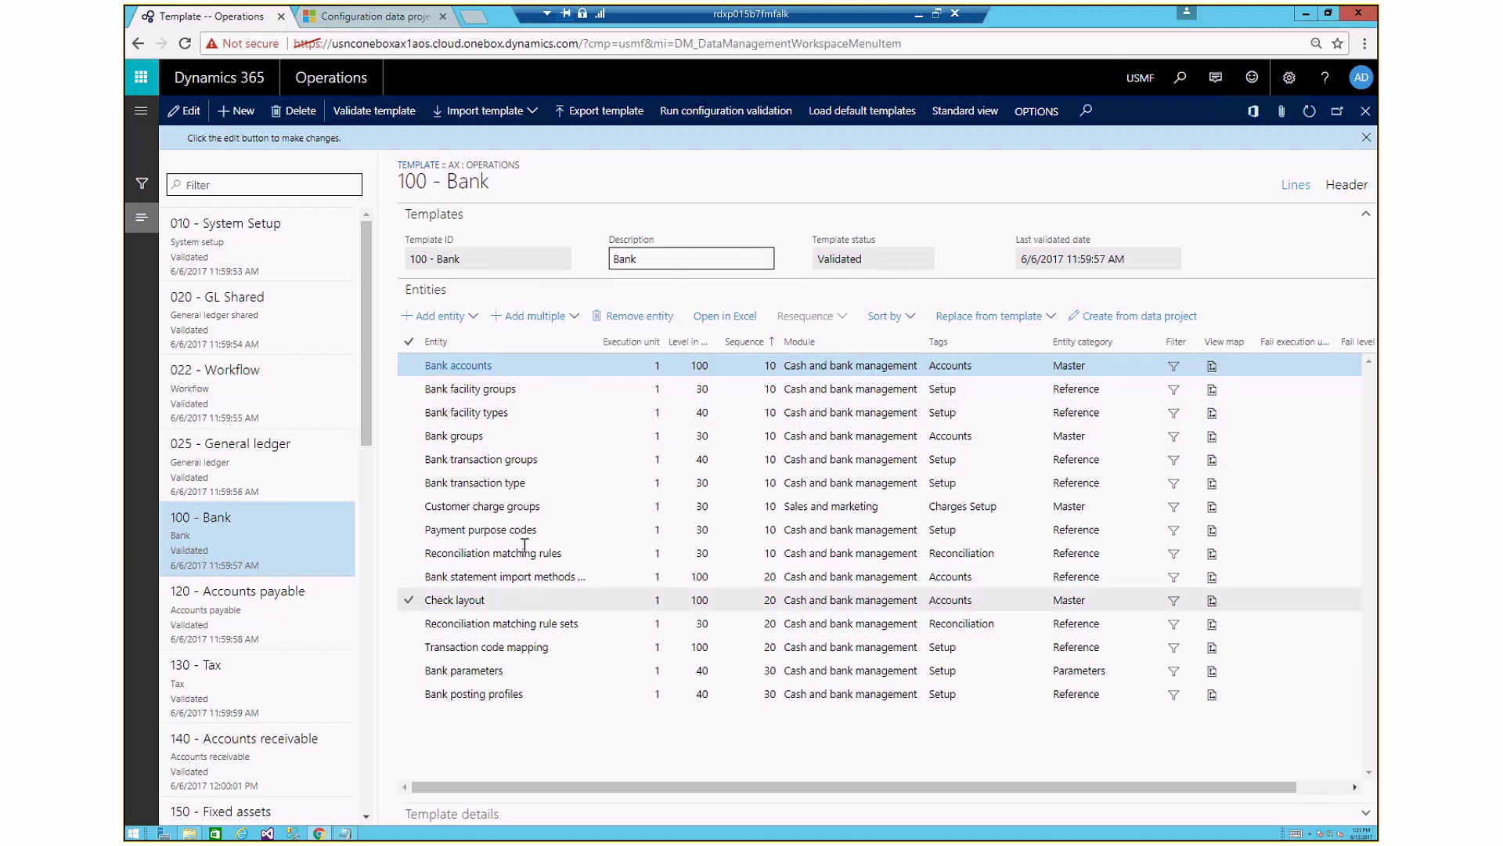
mouse_move(540, 466)
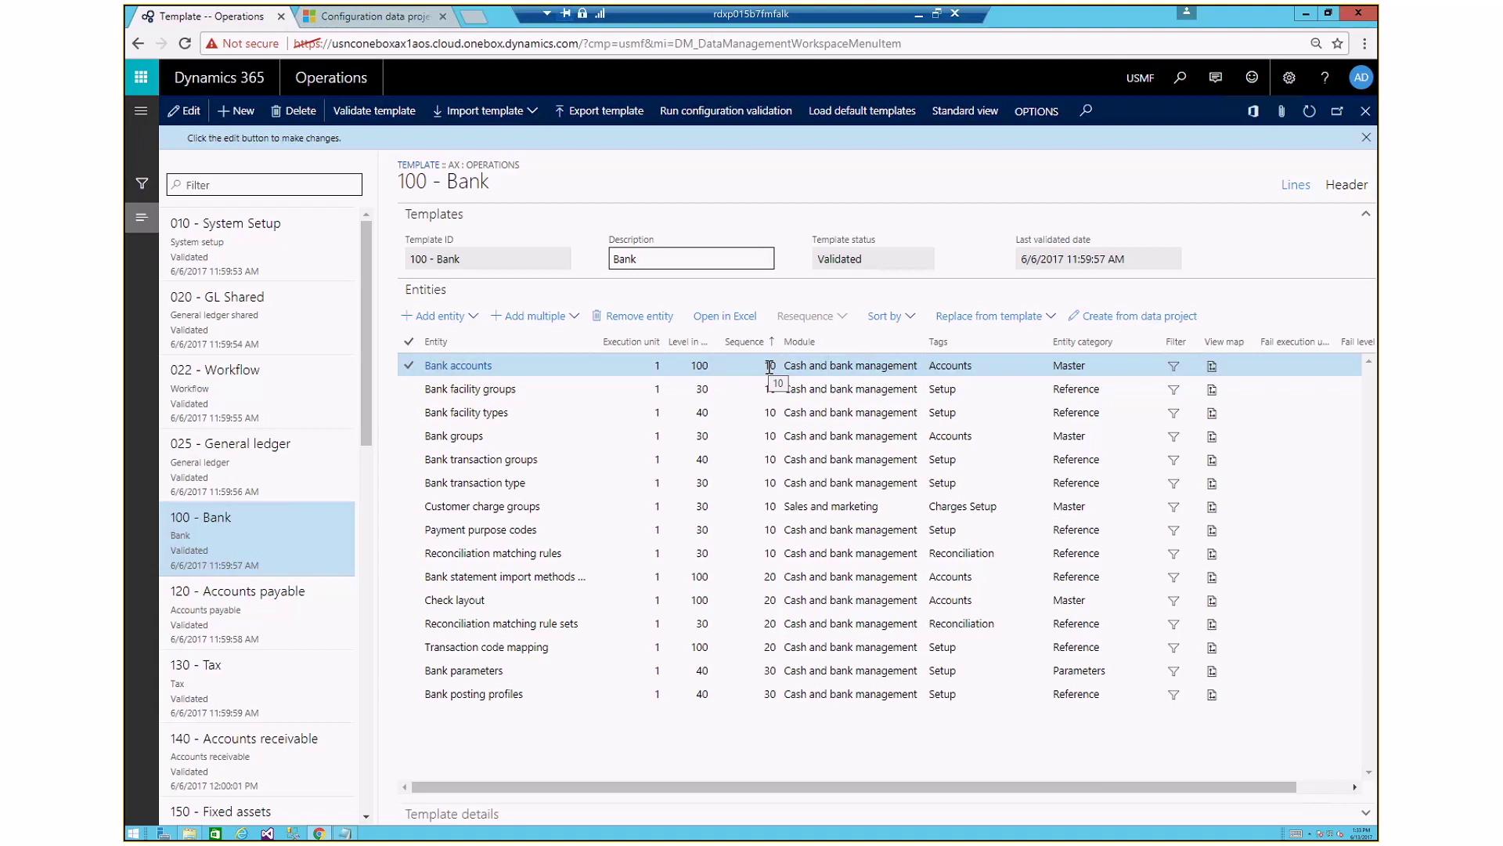
click(911, 317)
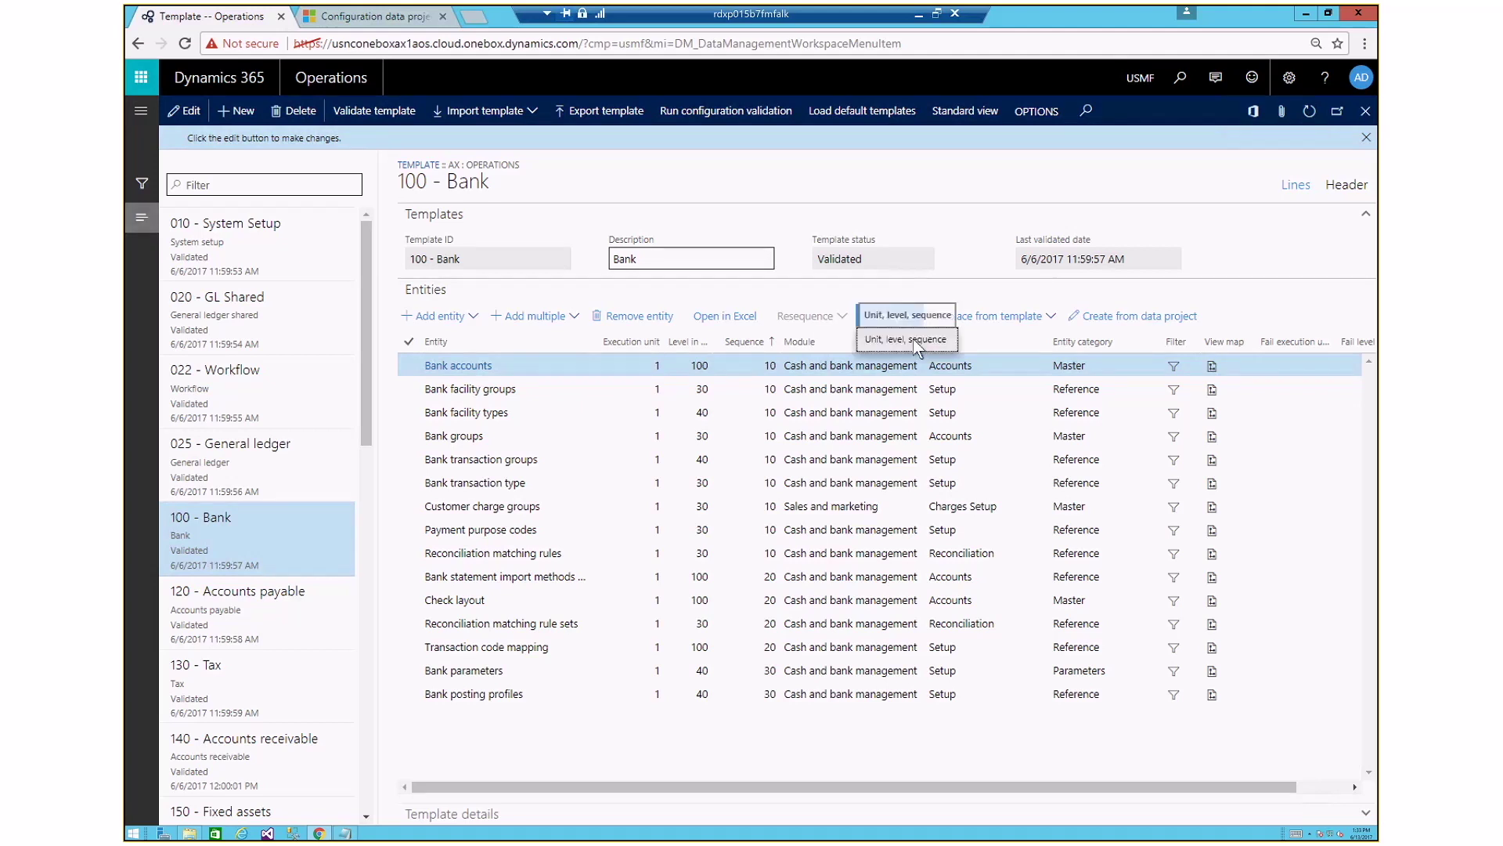
click(913, 338)
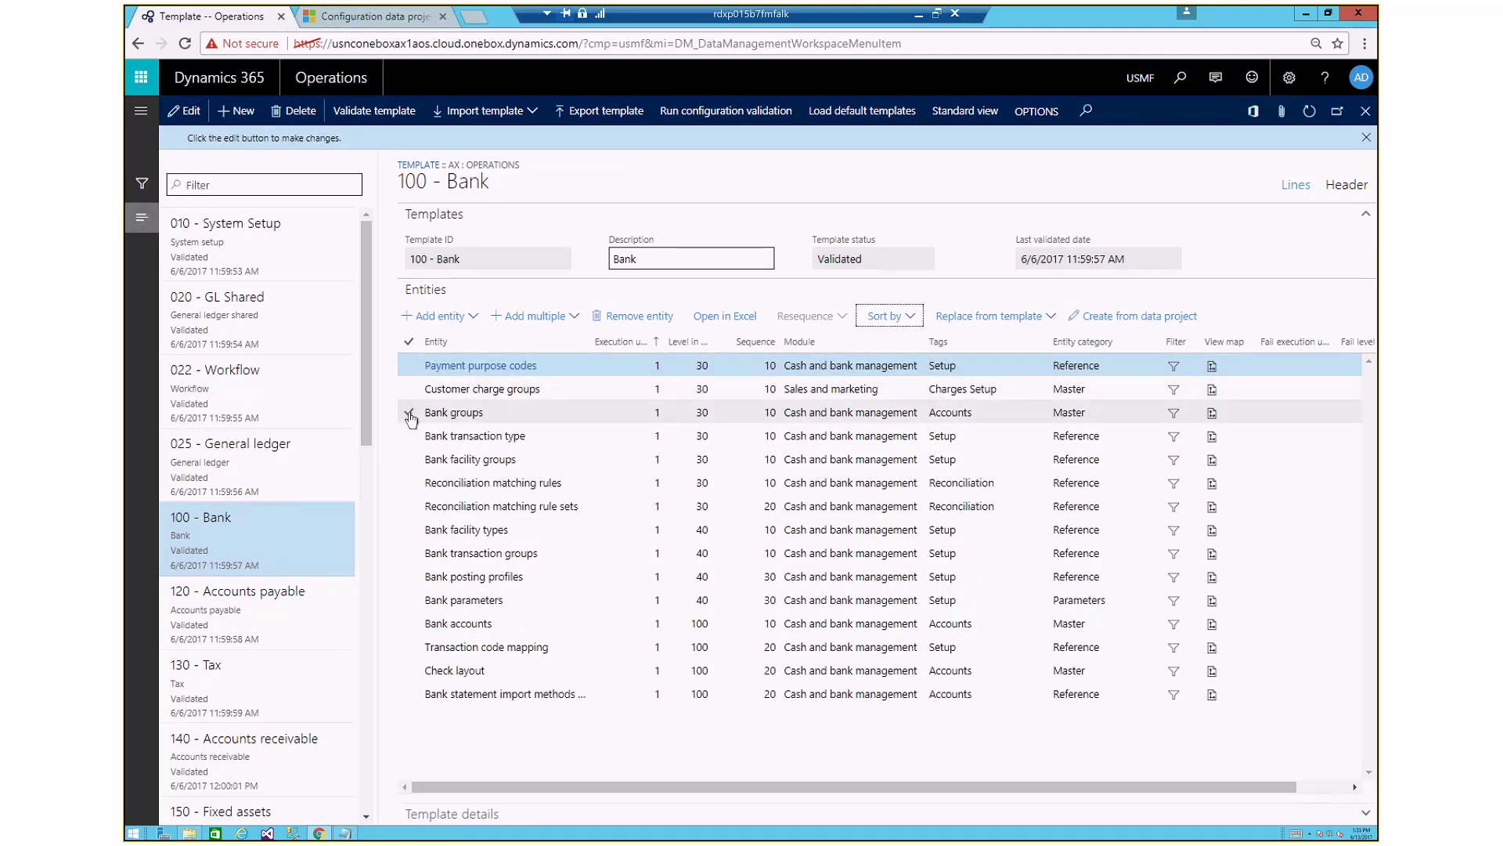
click(409, 414)
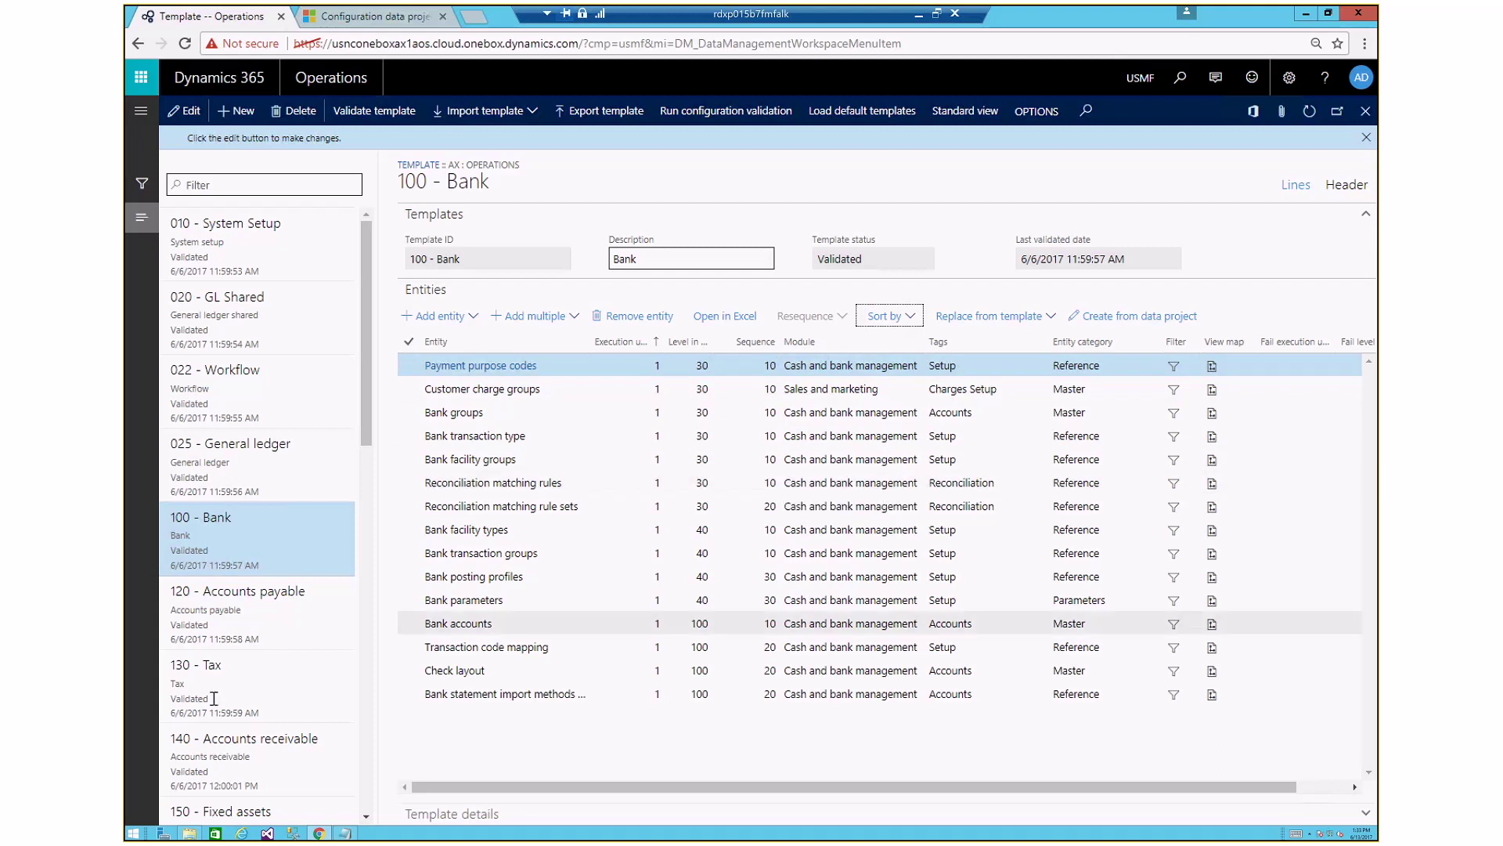
Examine the entity sequencing in the 120 - Accounts payable template and return to the 100 - Bank template
click(225, 612)
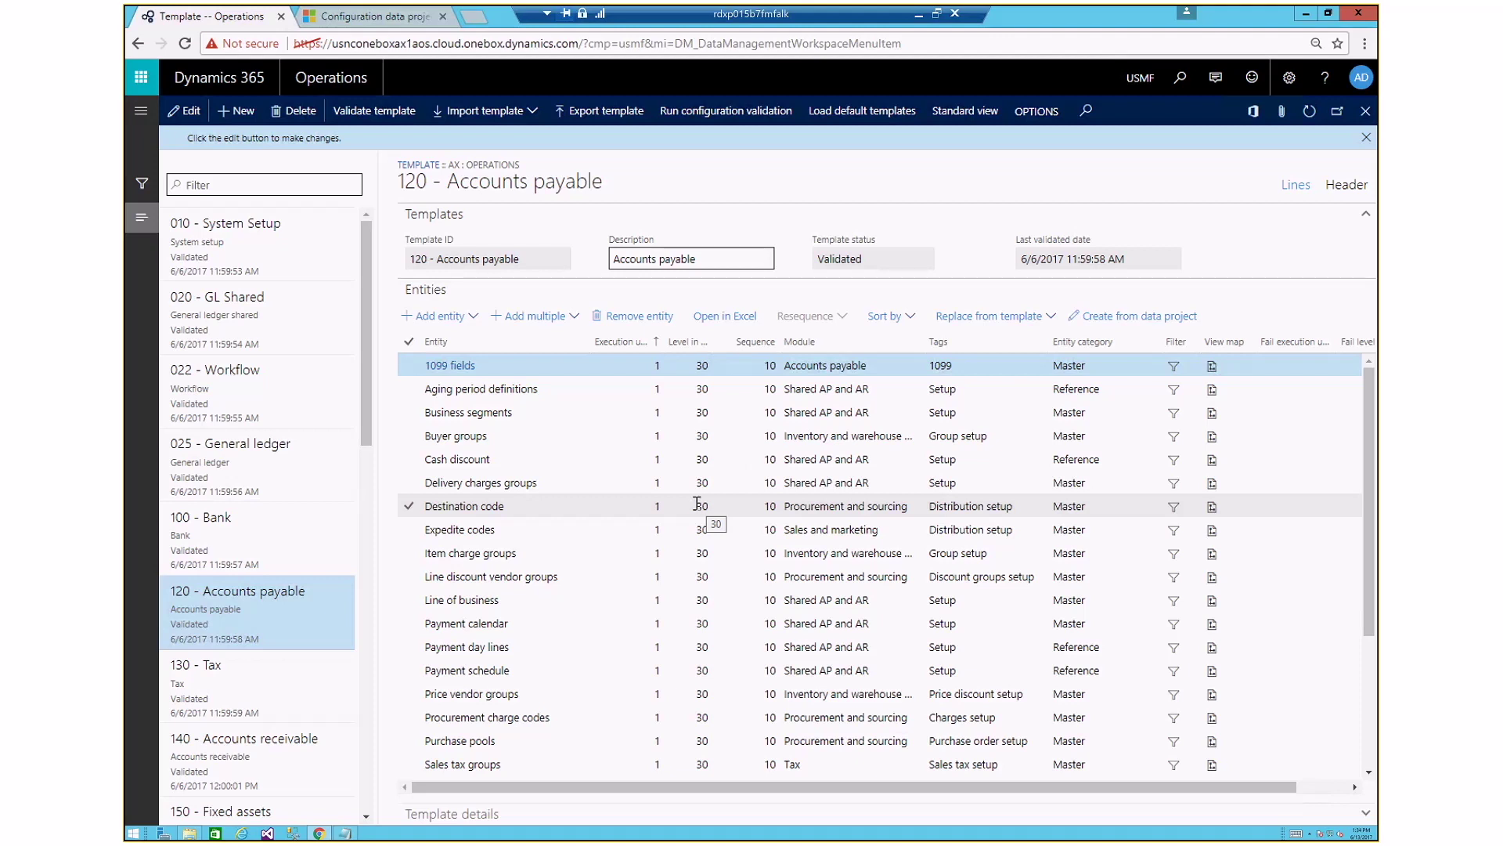
key(Up)
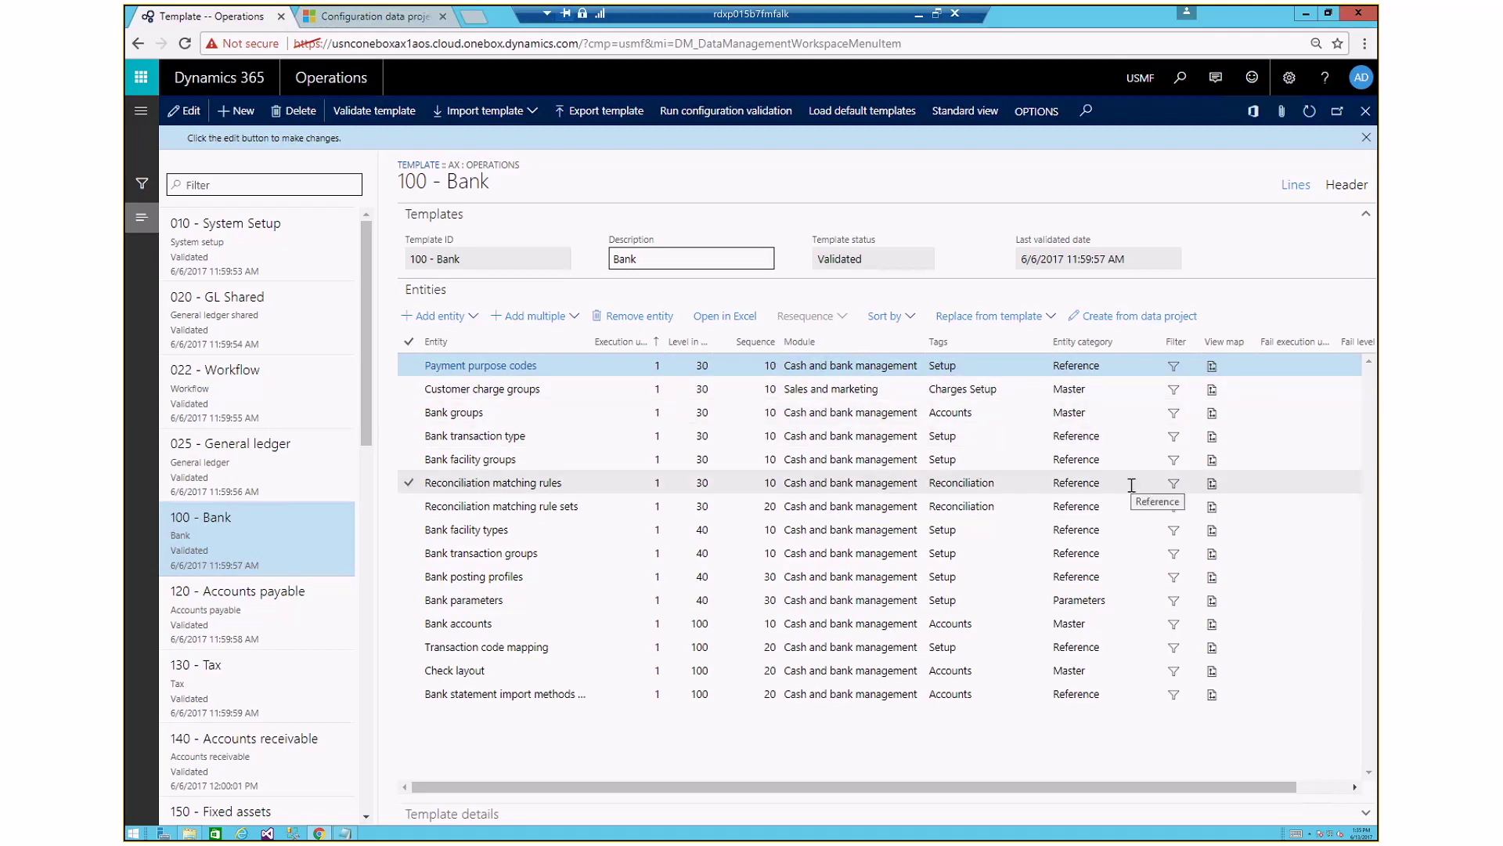
Filter the Bank groups entity so that its Bank groups field matches BankEUR
click(1178, 420)
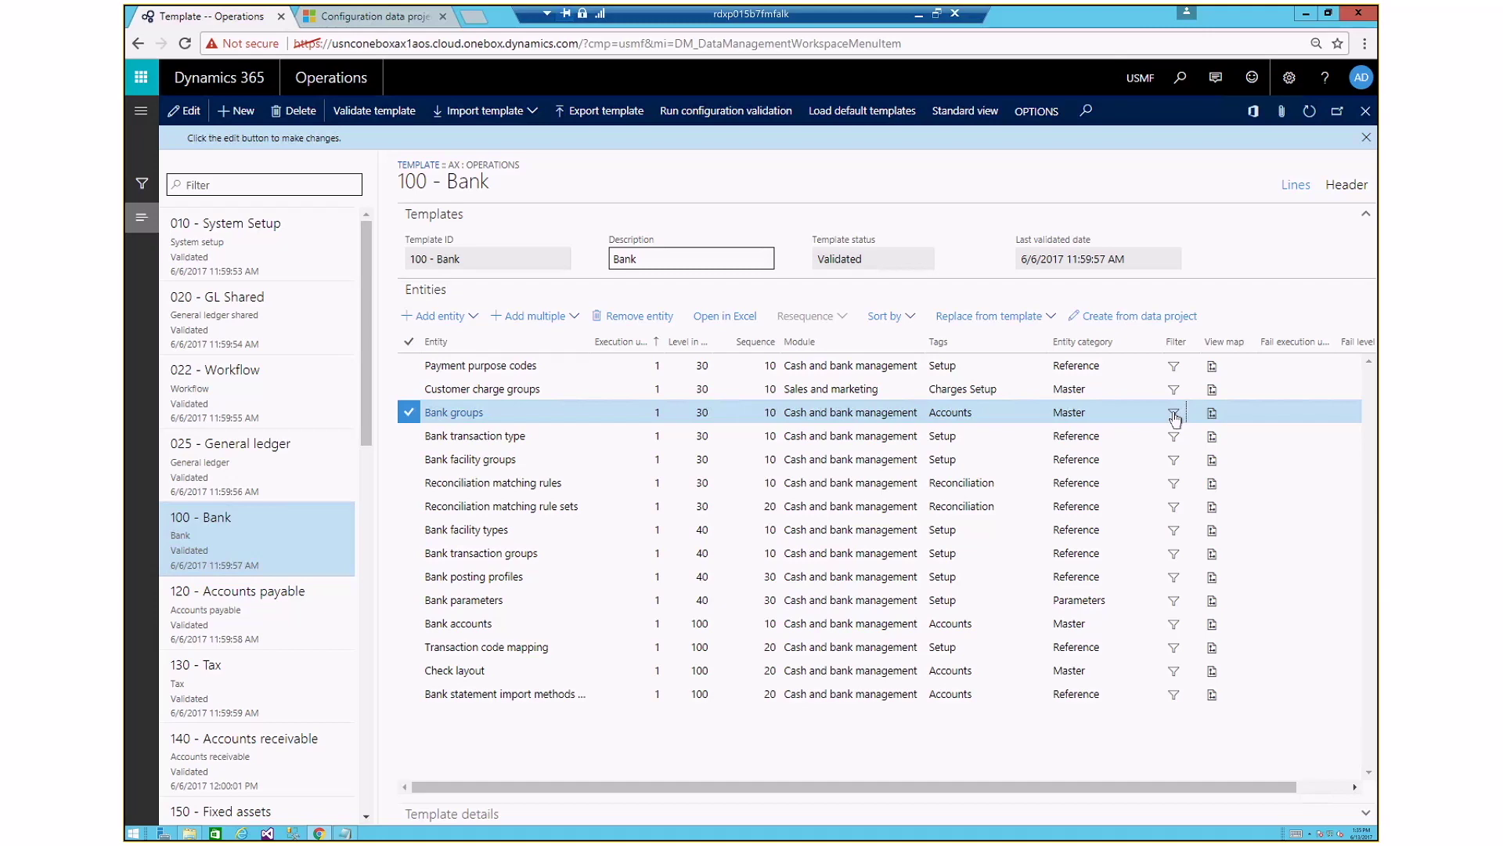
click(1176, 418)
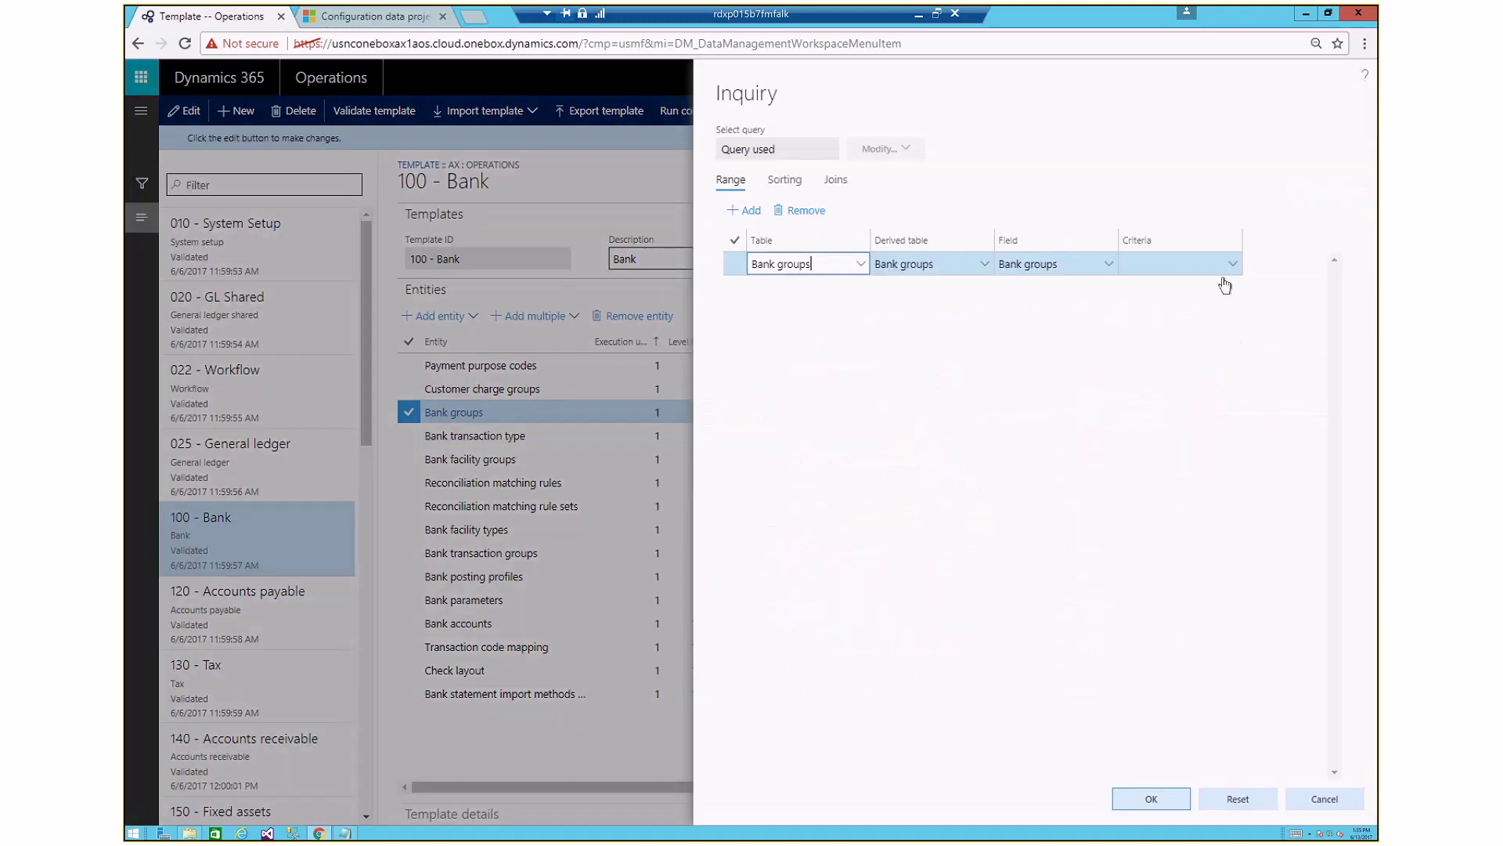
click(1232, 263)
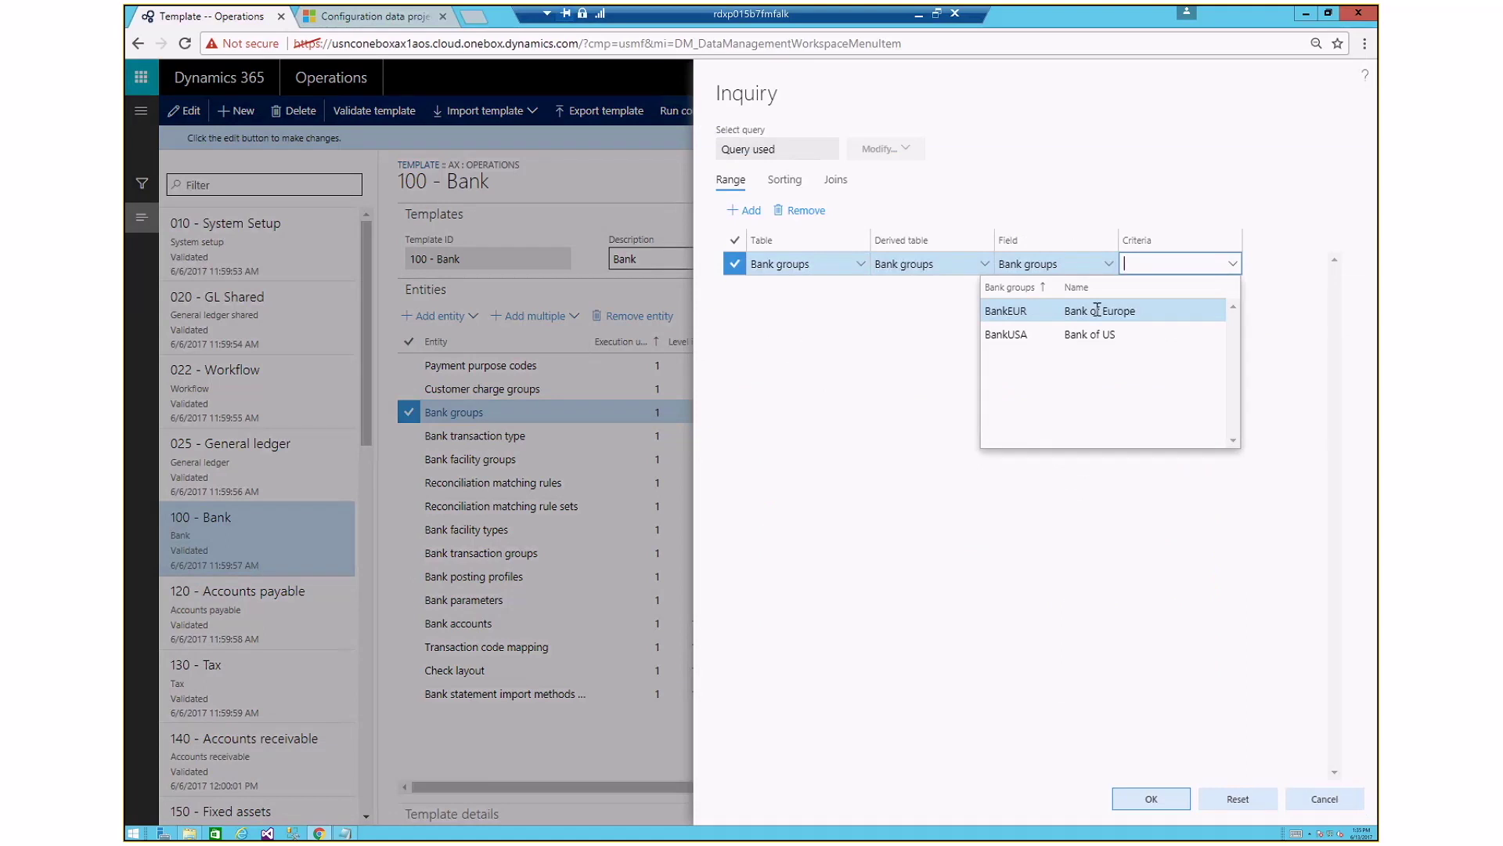
click(1040, 310)
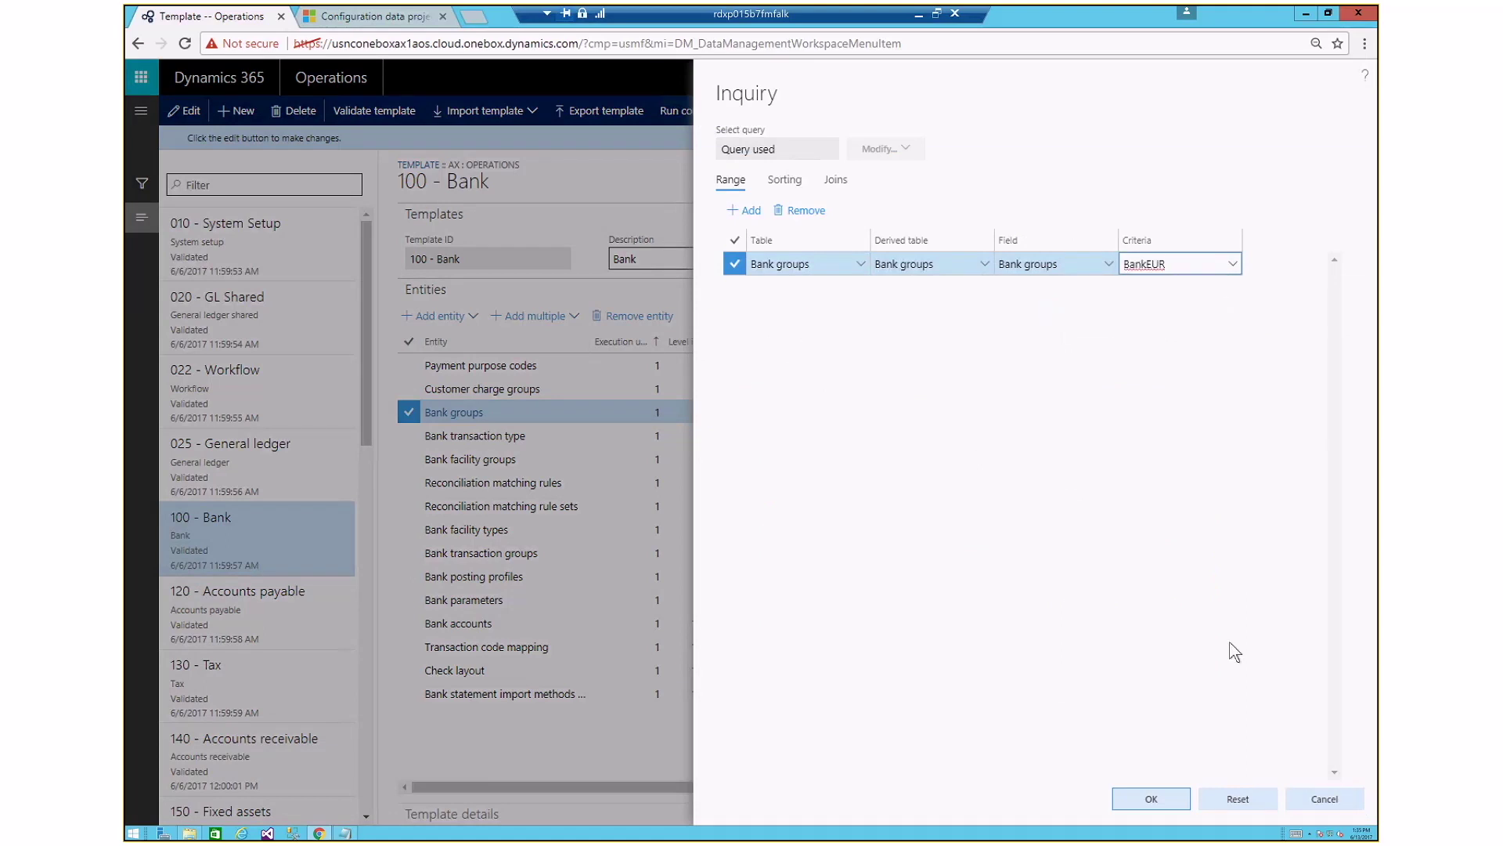
click(1145, 799)
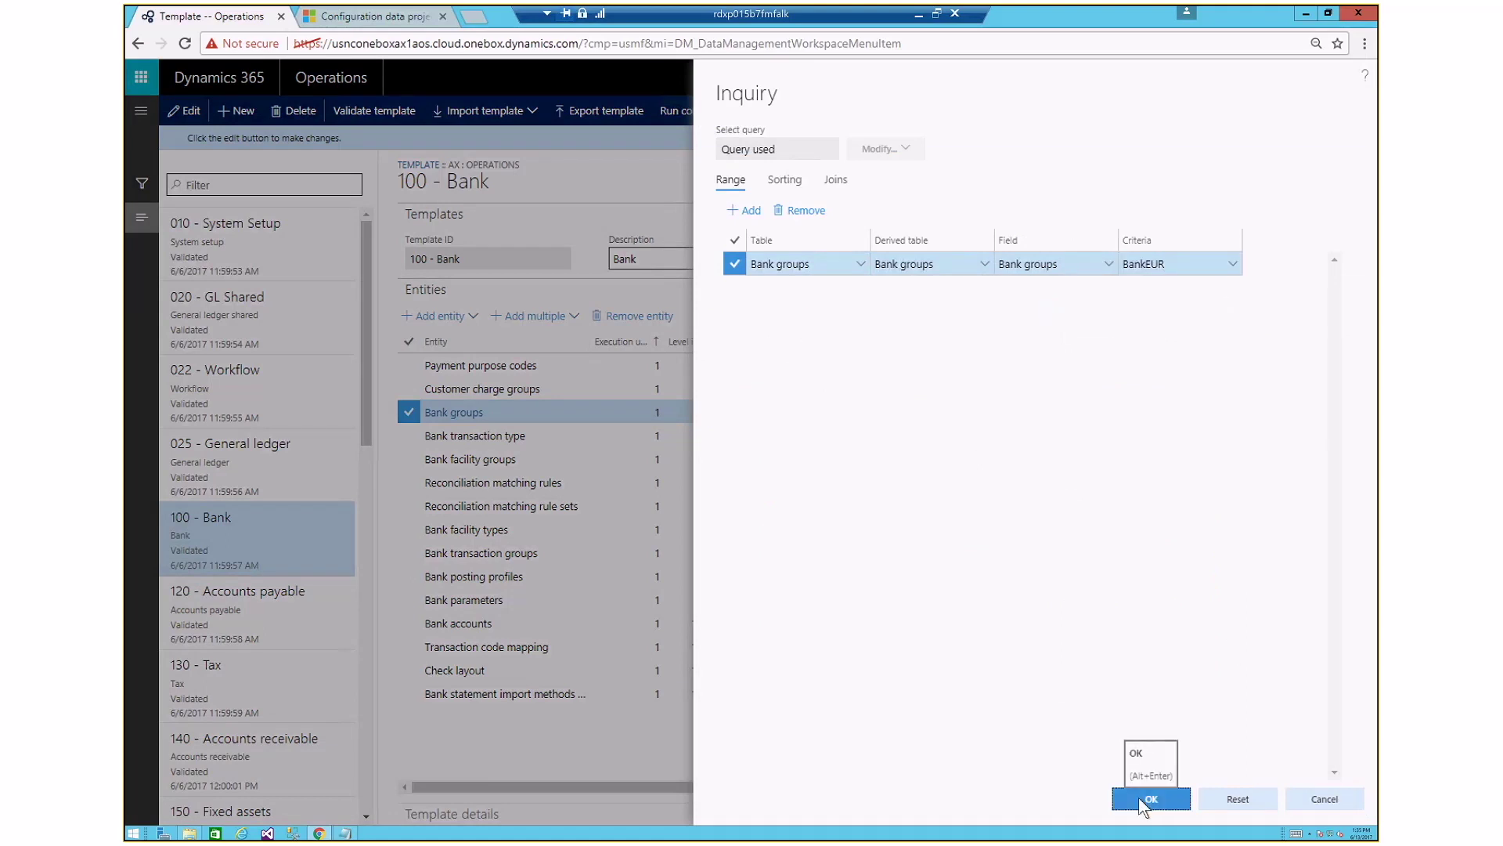
click(1145, 798)
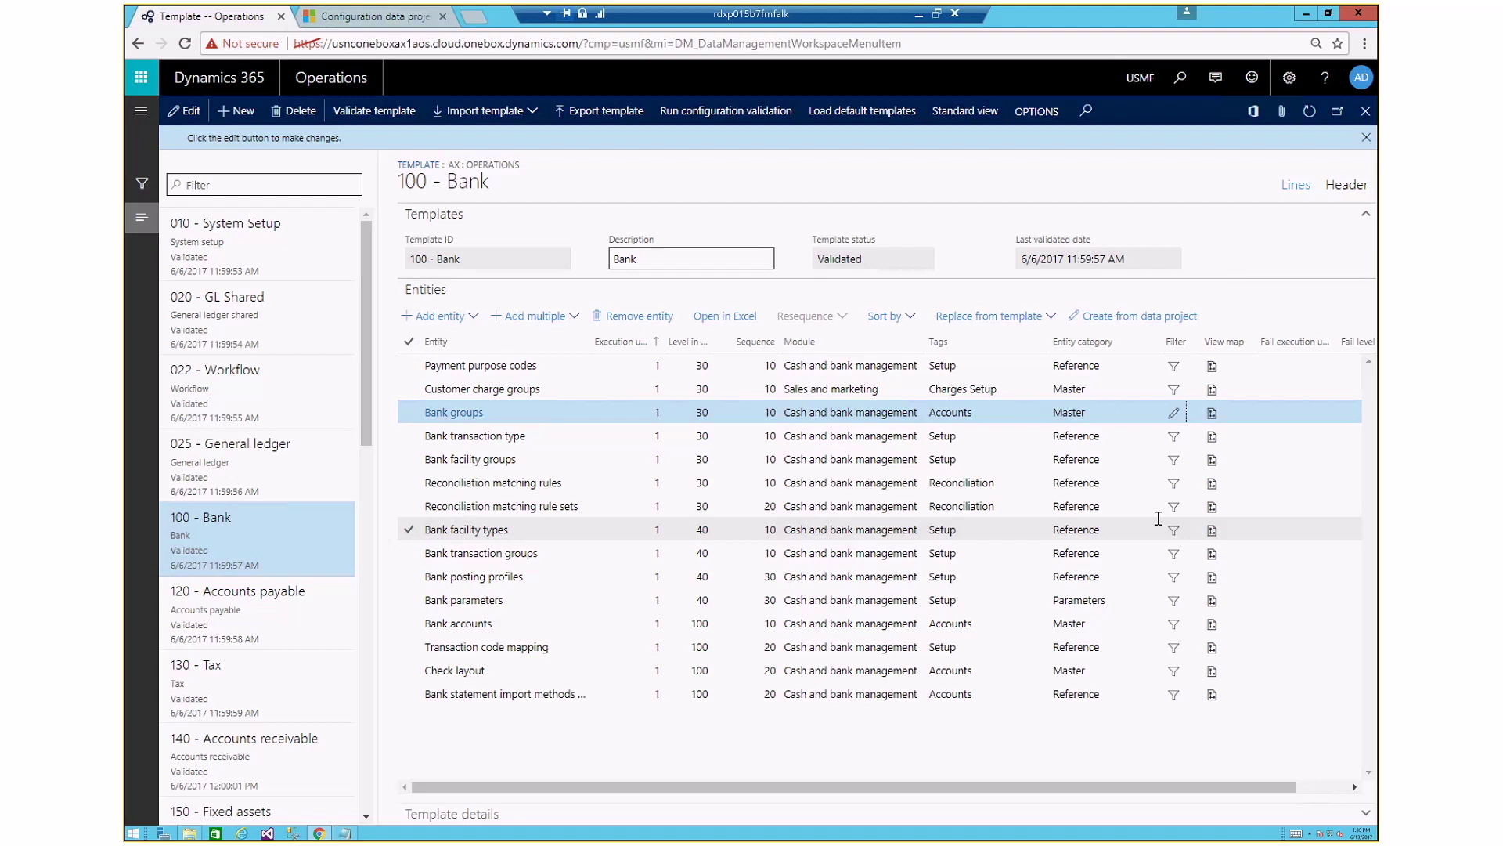
Remove the DRAWER field from the Bank groups entity's mapping in the template exclusion fields
click(1213, 421)
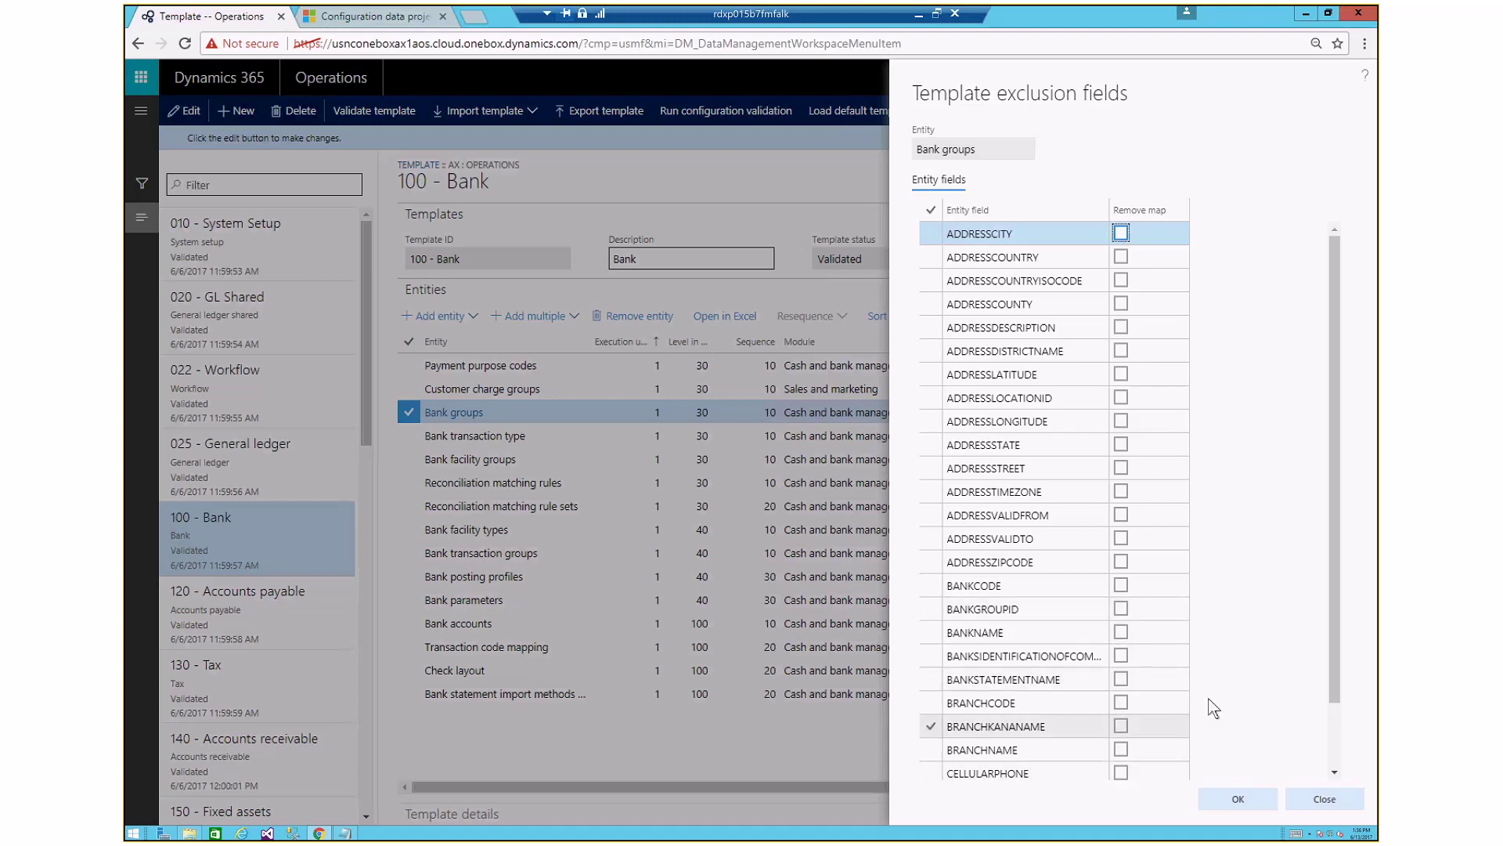
scroll(1209, 697, down, 2)
scroll(1211, 694, down, 5)
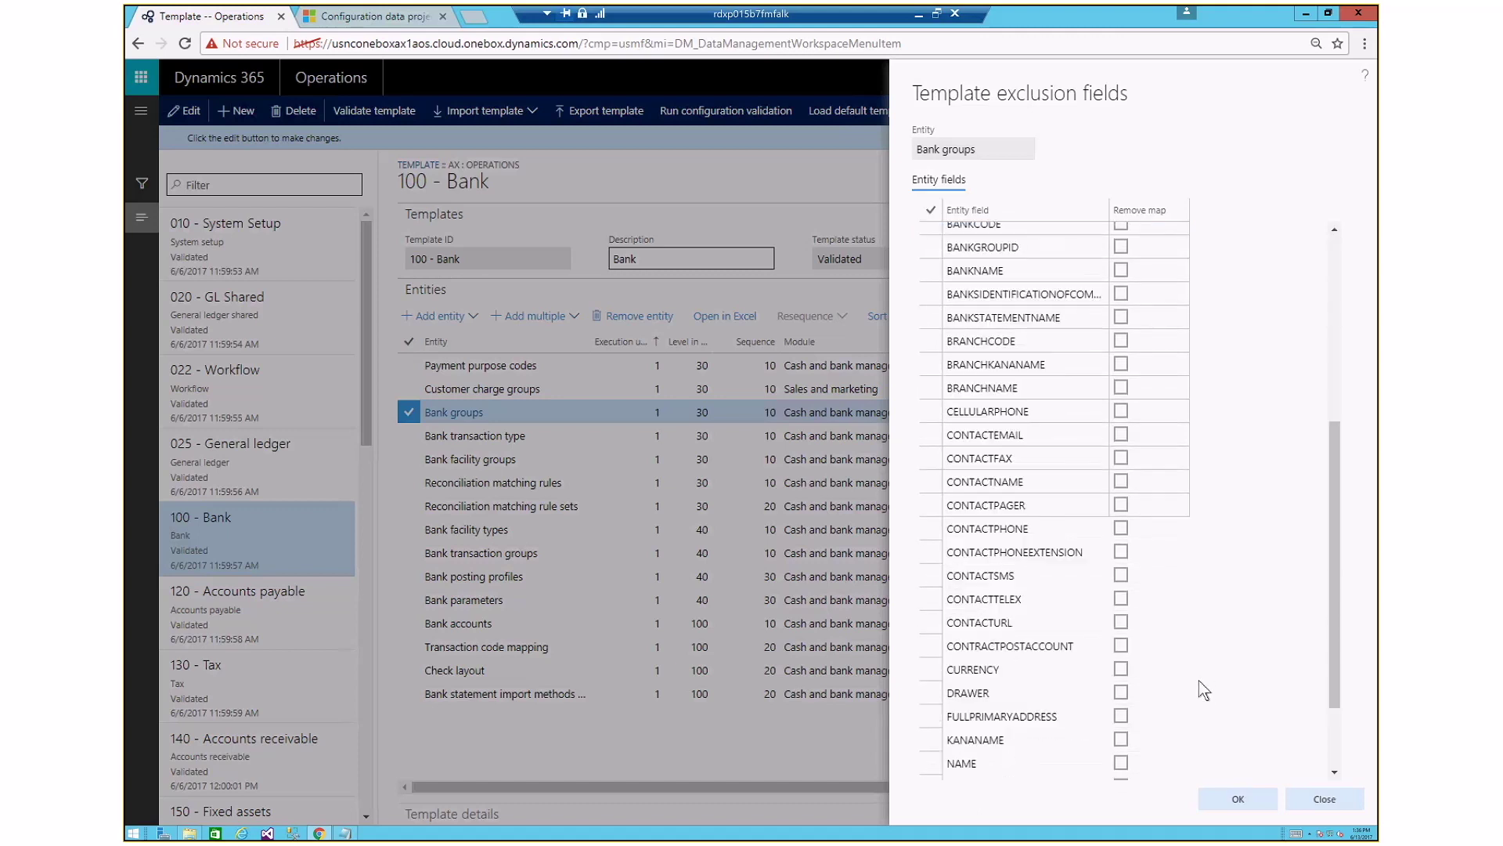
click(1121, 691)
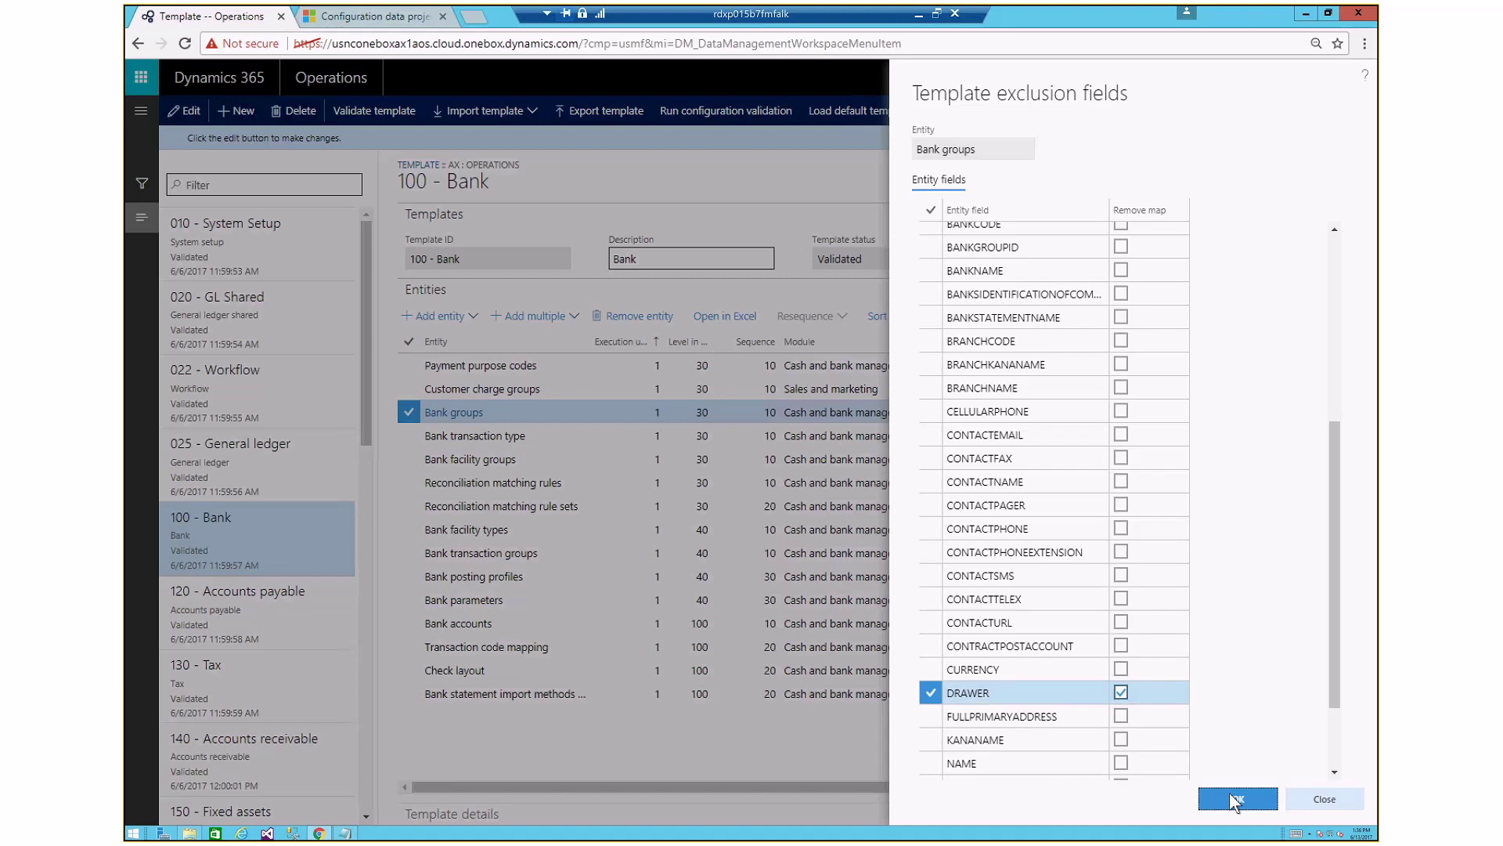
click(1231, 797)
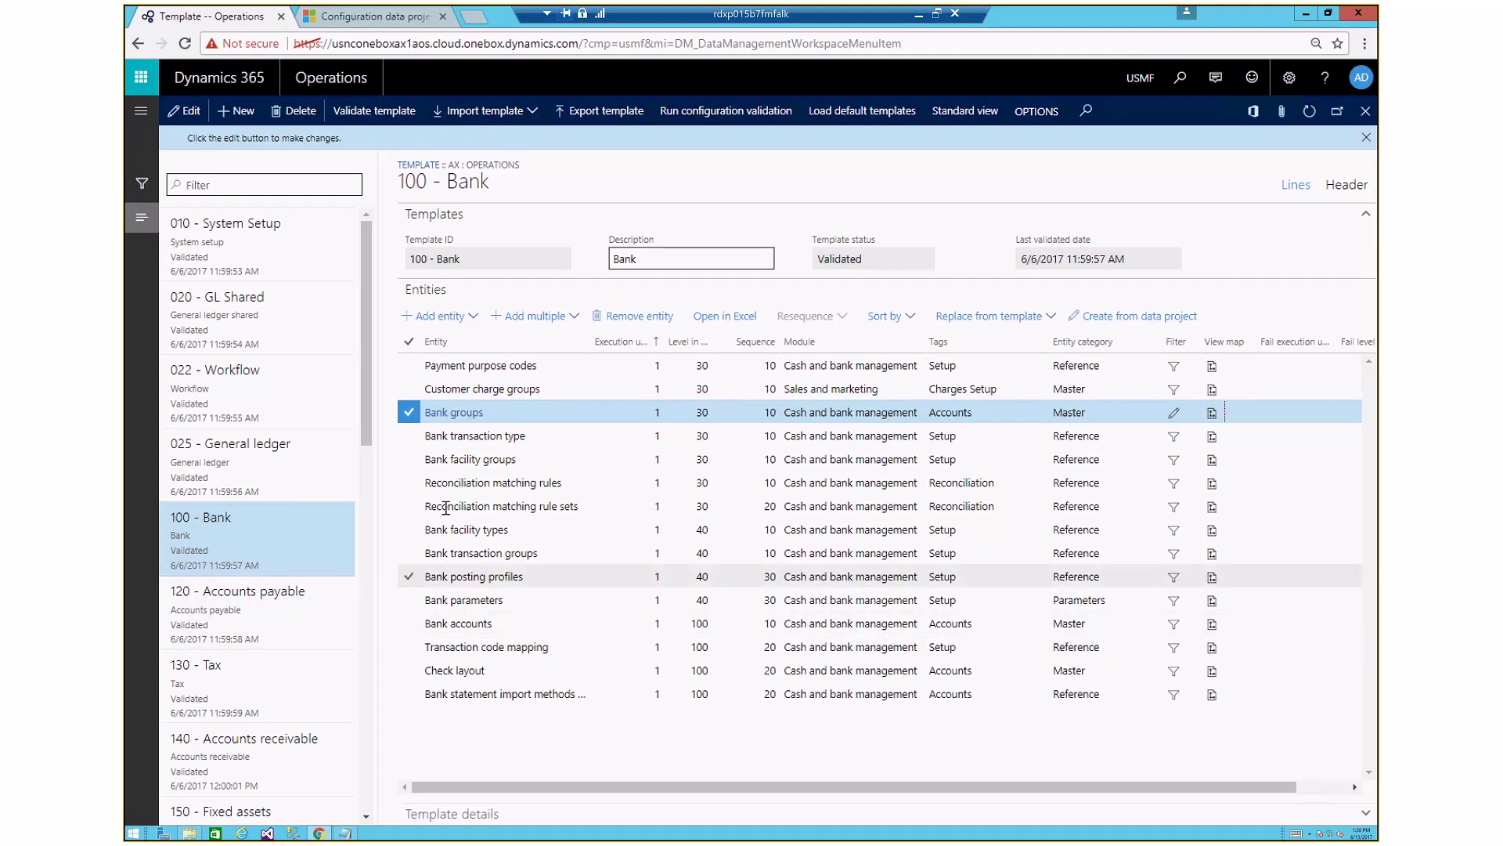
Try to add a single entity to the 100 - Bank template using the name cust
click(476, 321)
text(cust)
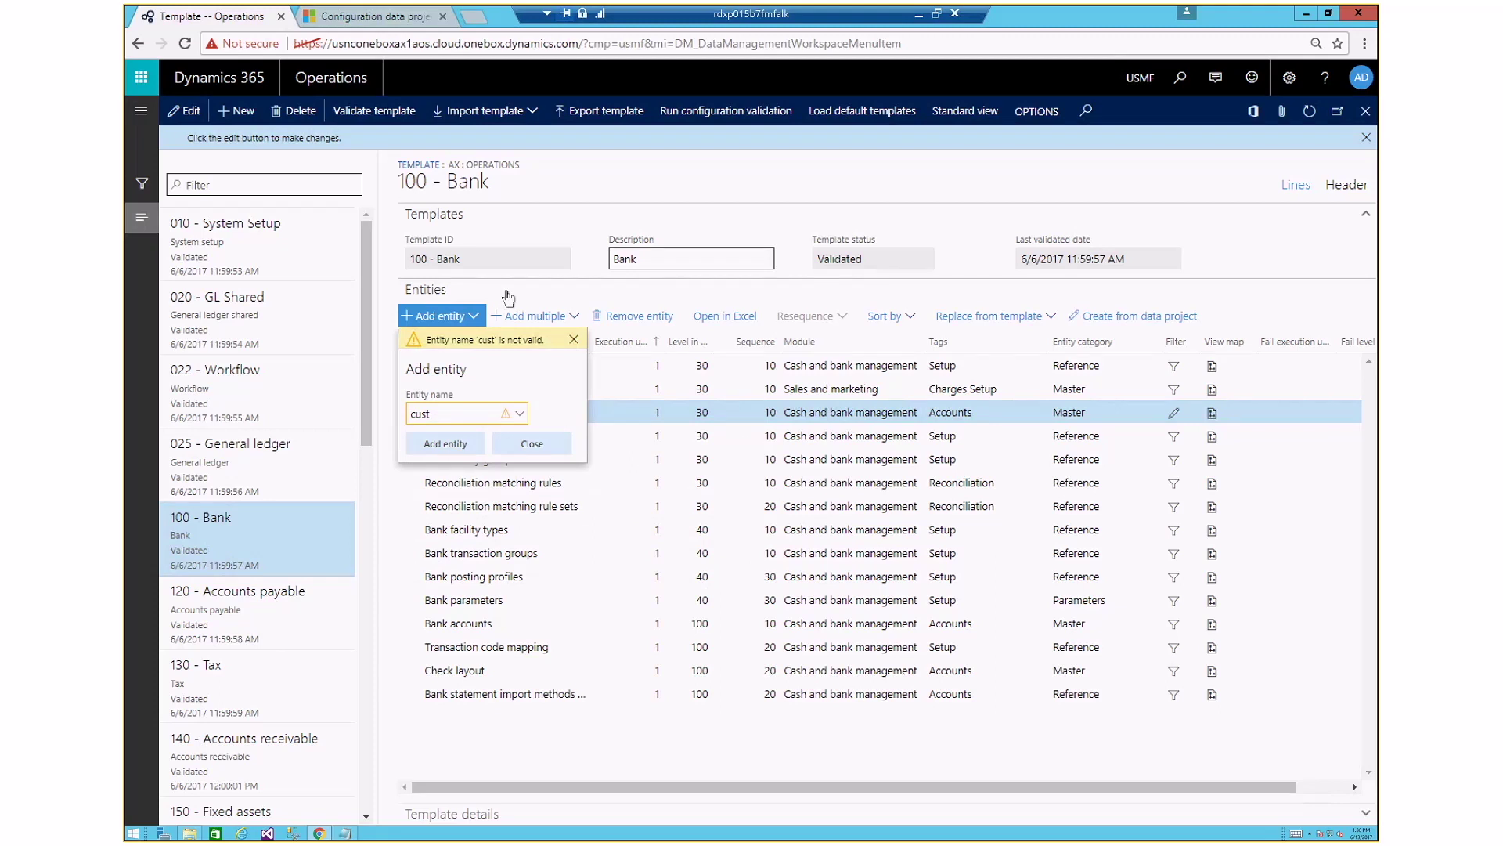
Begin adding multiple entities, filtering the candidates by the name reason and the application module Accounts receivable
click(575, 317)
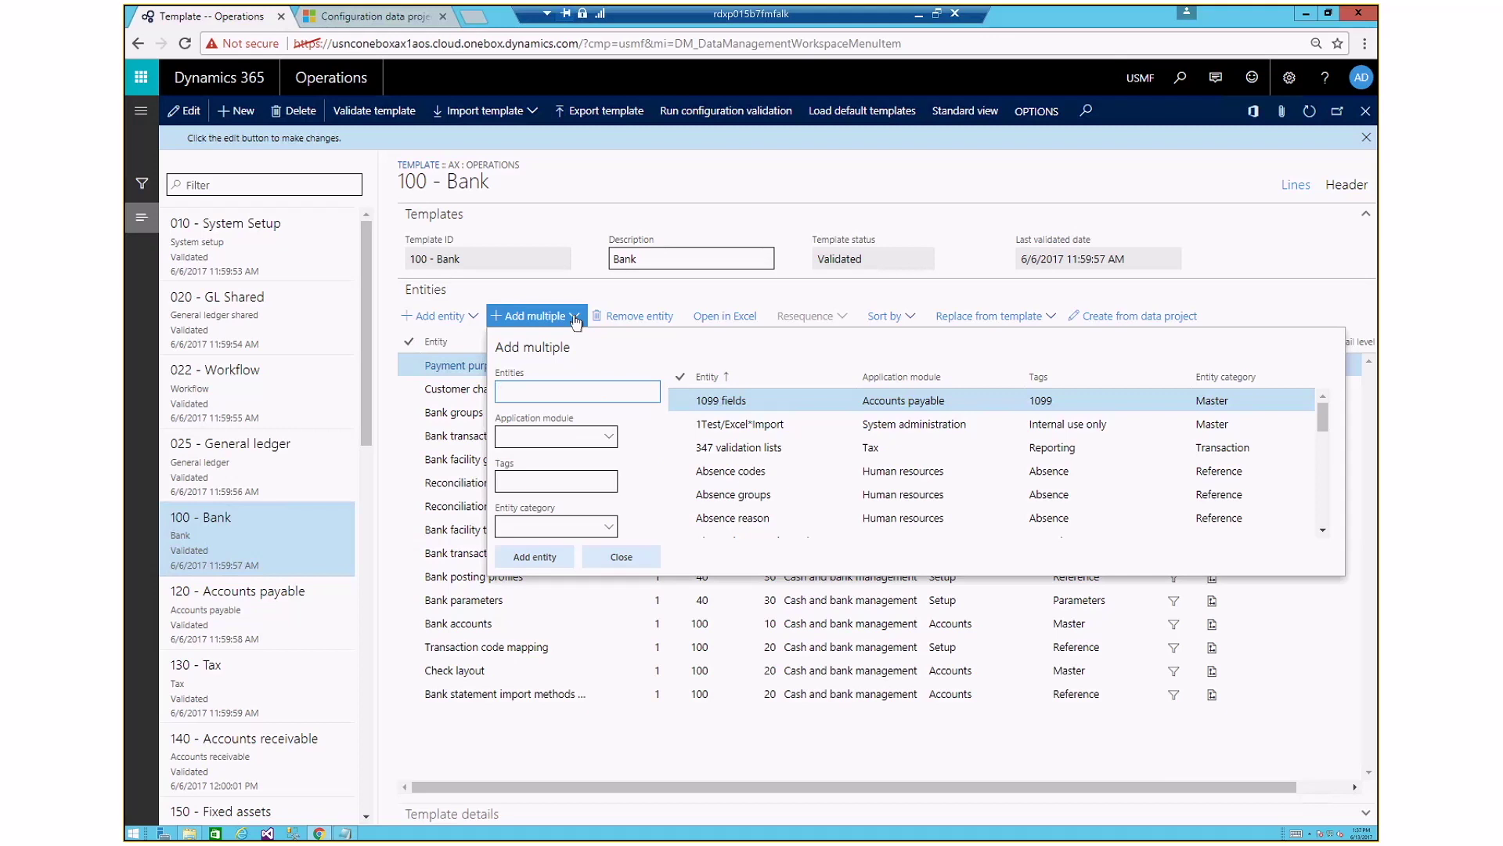
text(reason)
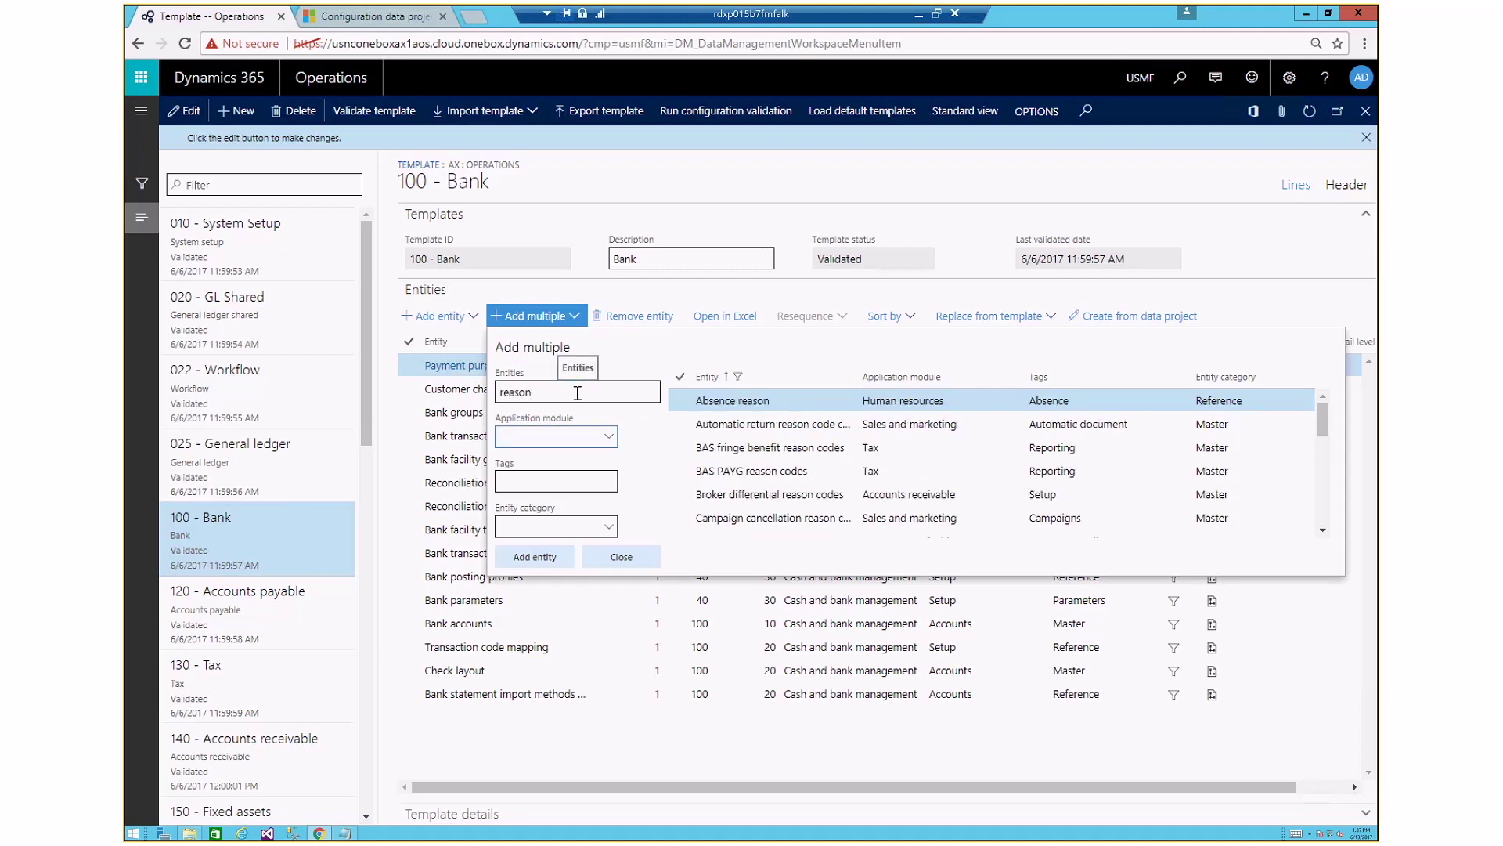
key(Tab)
click(680, 424)
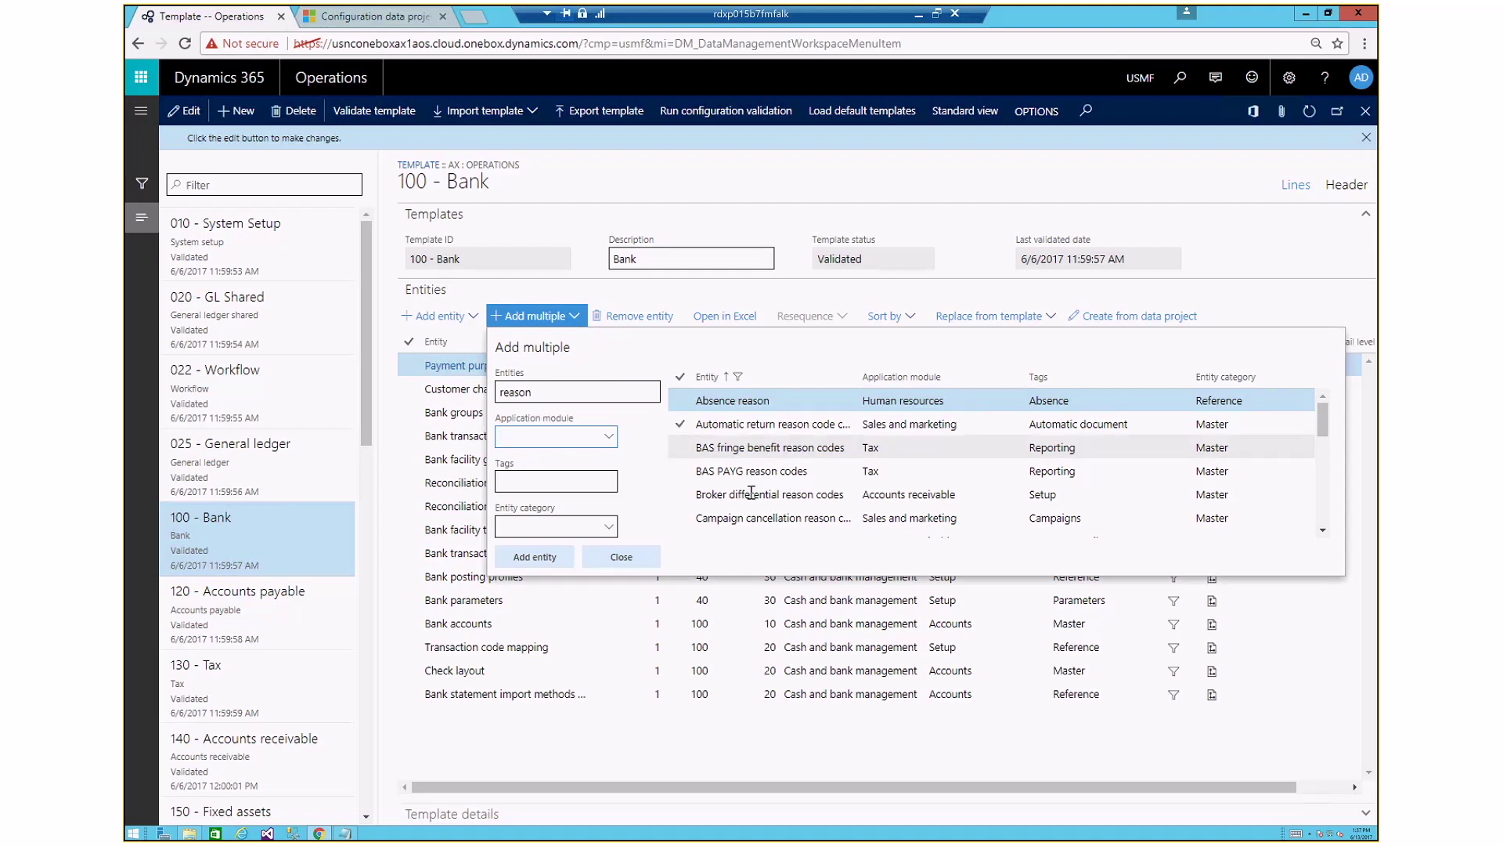
scroll(760, 481, down, 5)
click(783, 476)
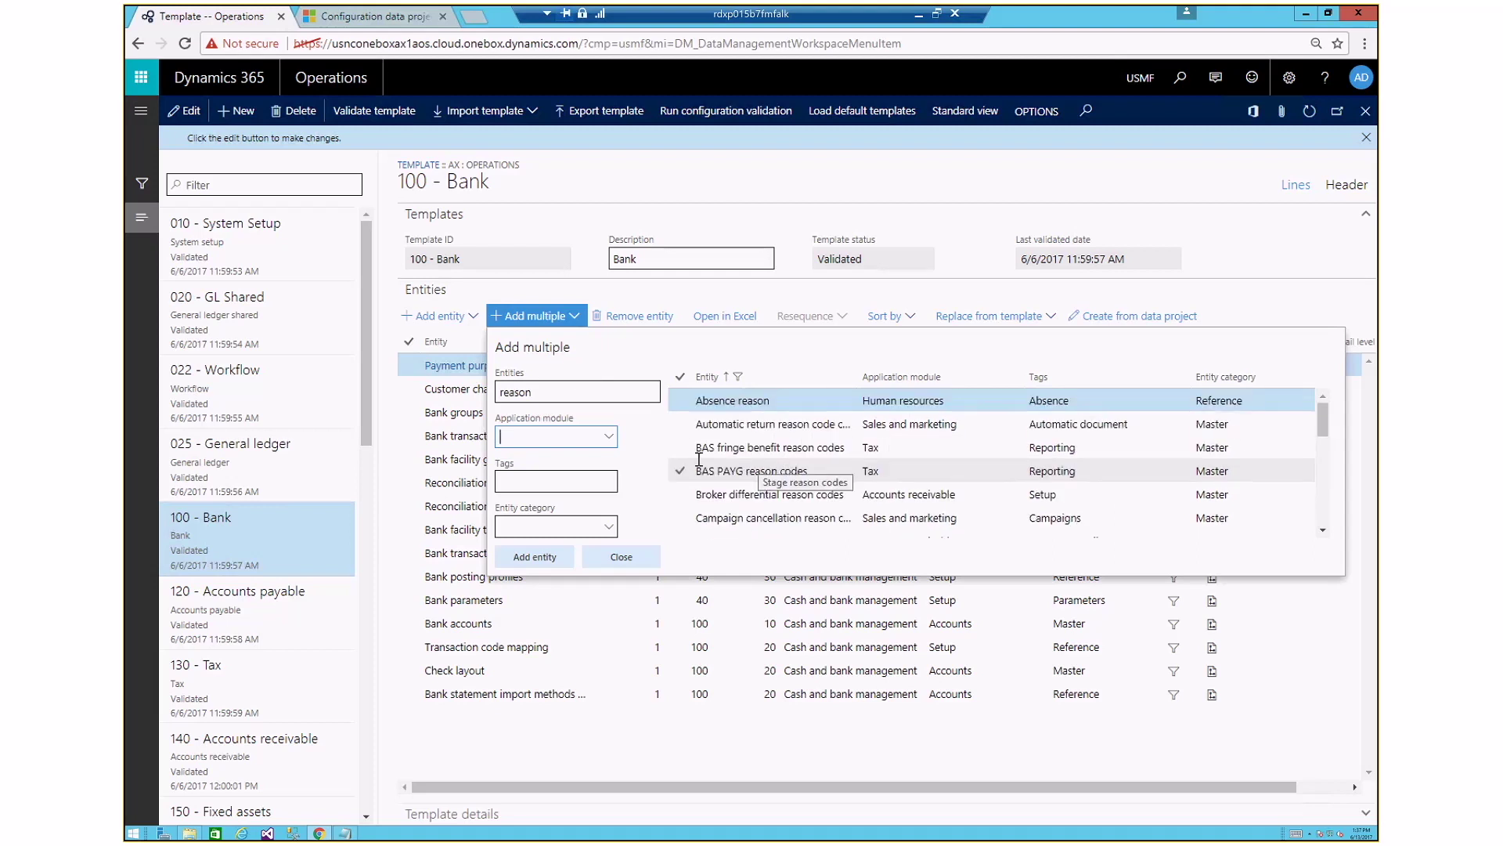
click(609, 439)
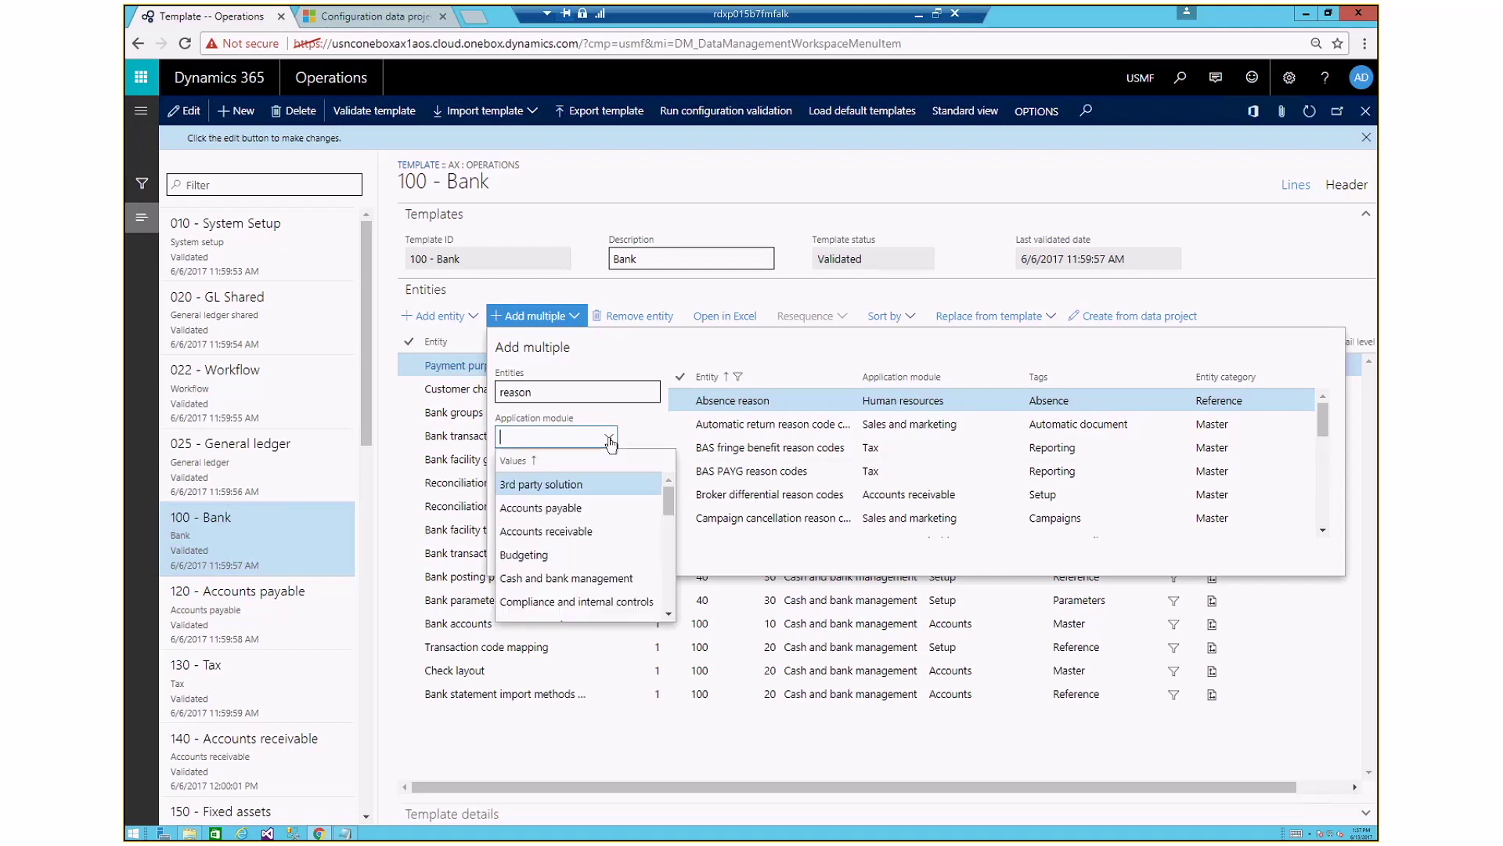
click(580, 532)
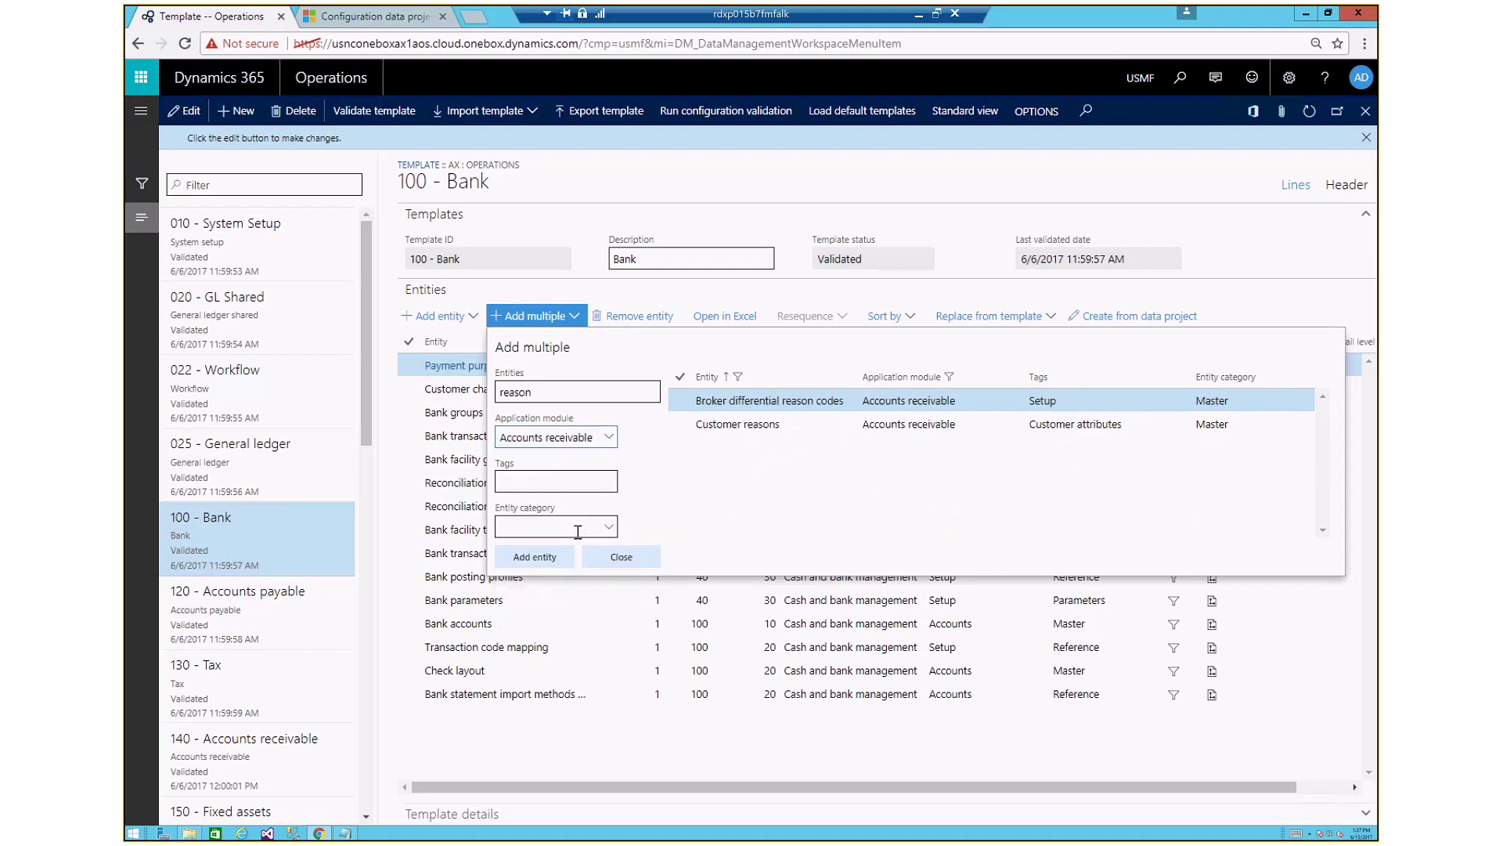
Narrow the candidate entities further by the tag setup and the entity category Parameters
click(588, 474)
text(setup)
key(Tab)
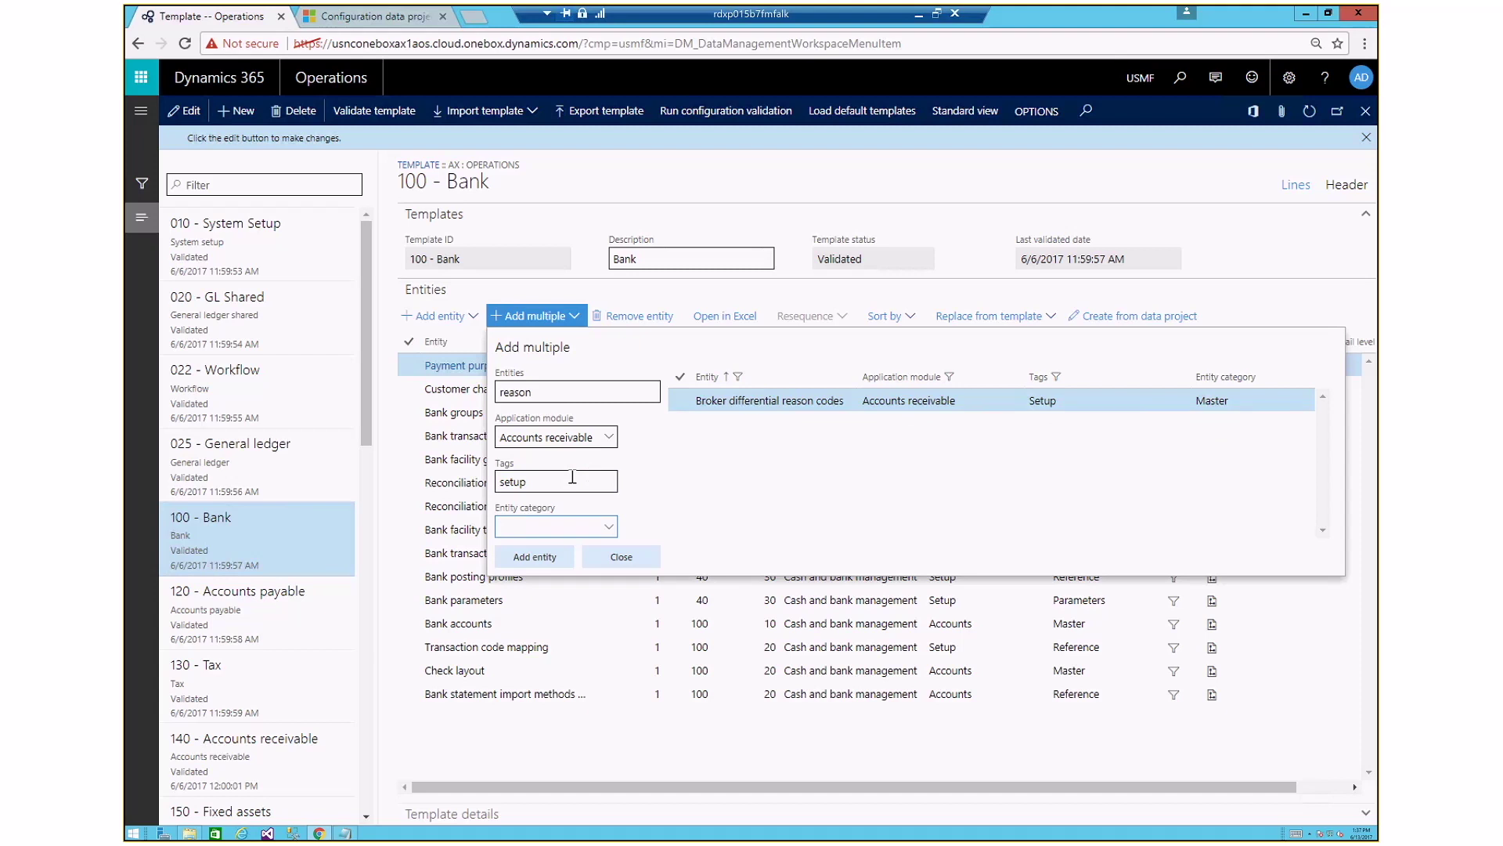
click(608, 526)
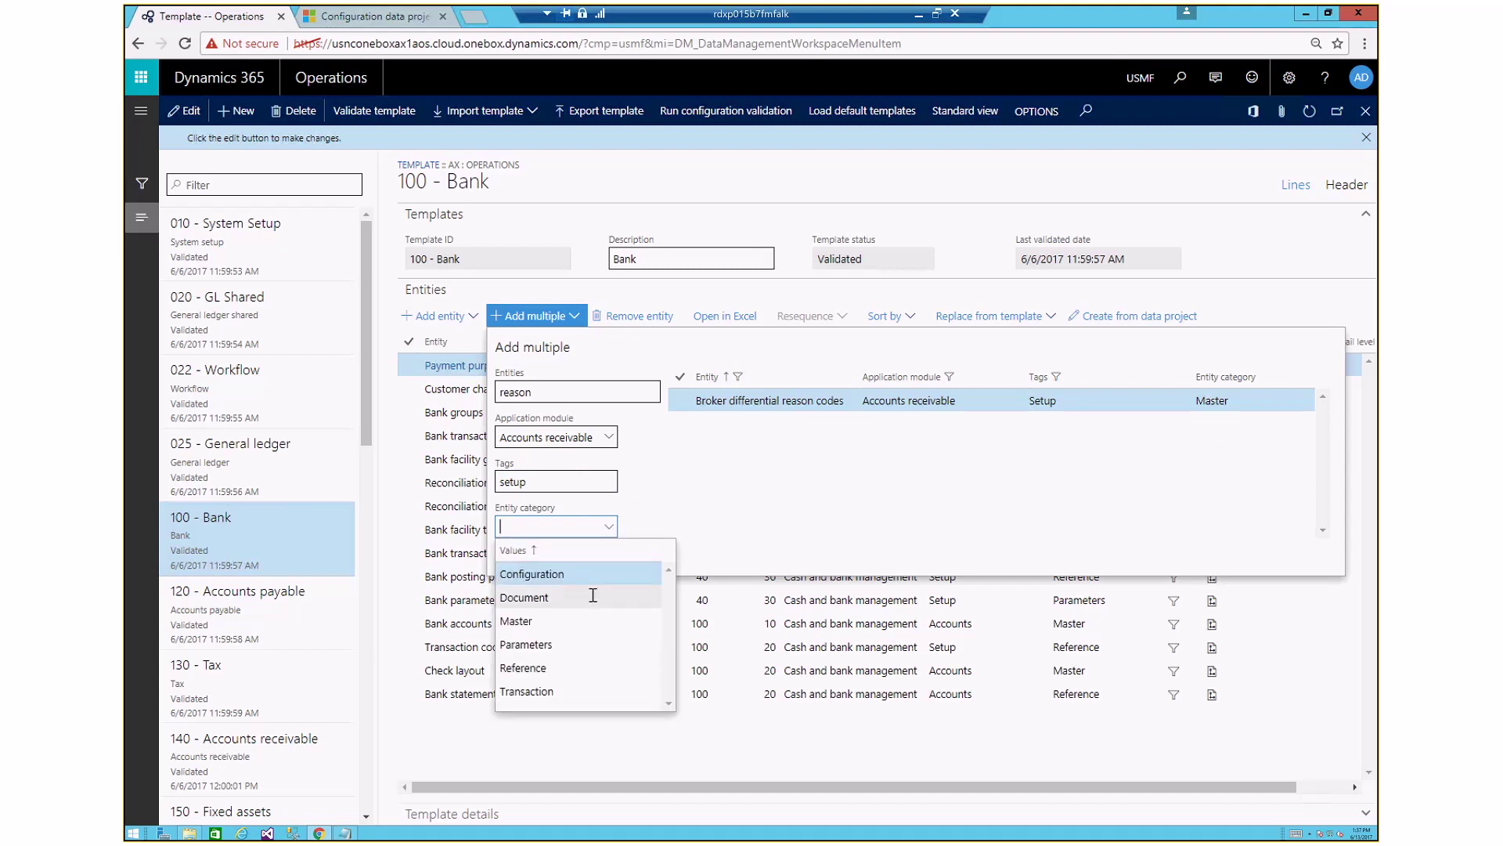
click(578, 644)
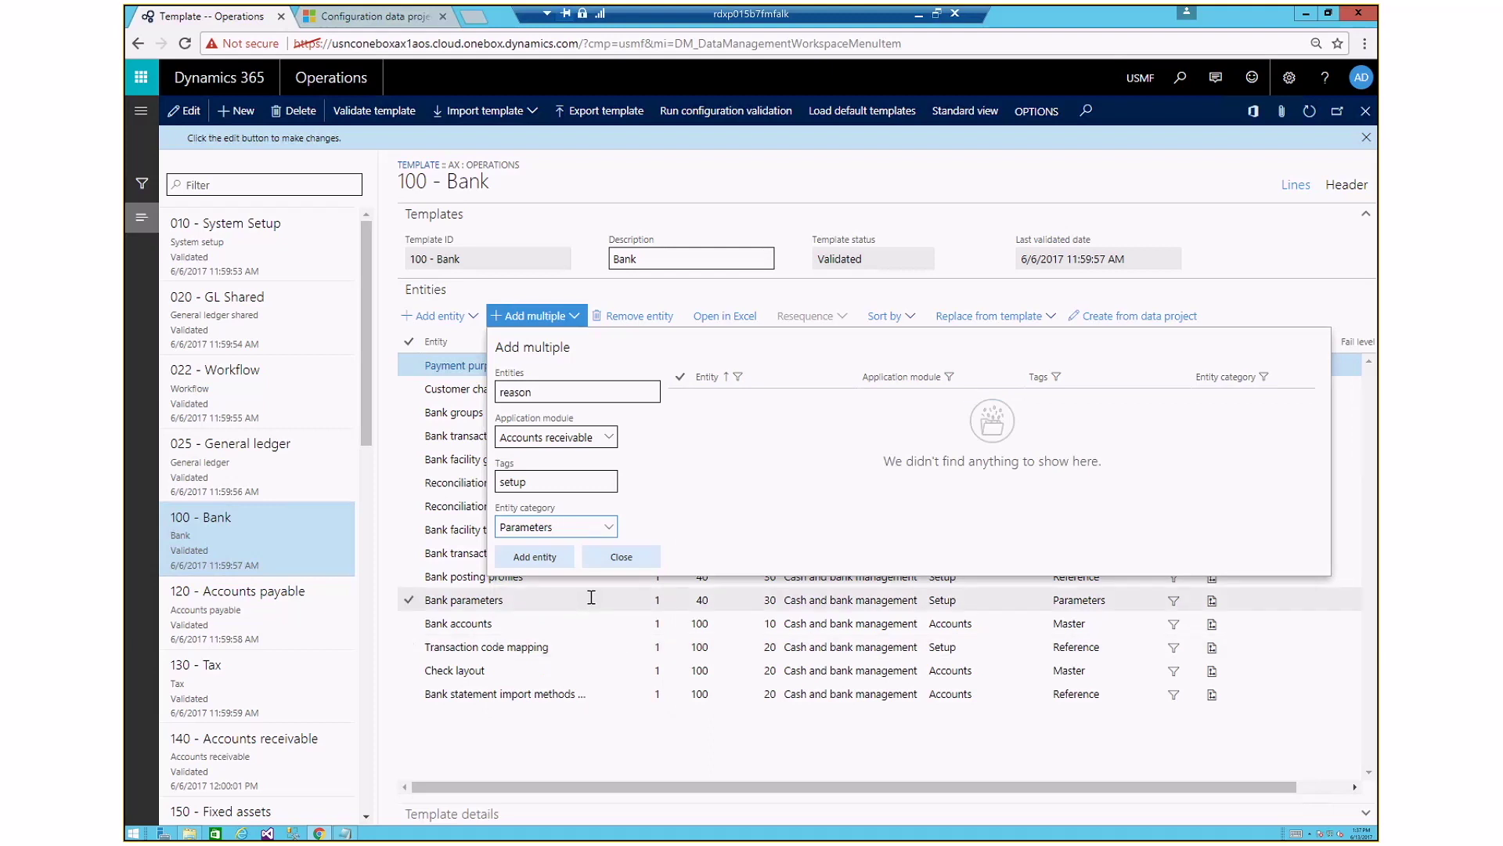
Clear the entity category and tag filters from the candidate entity list
key(BackSpace)
key(BackSpace)
key(BackSpace)
key(BackSpace)
key(BackSpace)
key(BackSpace)
key(BackSpace)
key(BackSpace)
key(BackSpace)
key(BackSpace)
key(Tab)
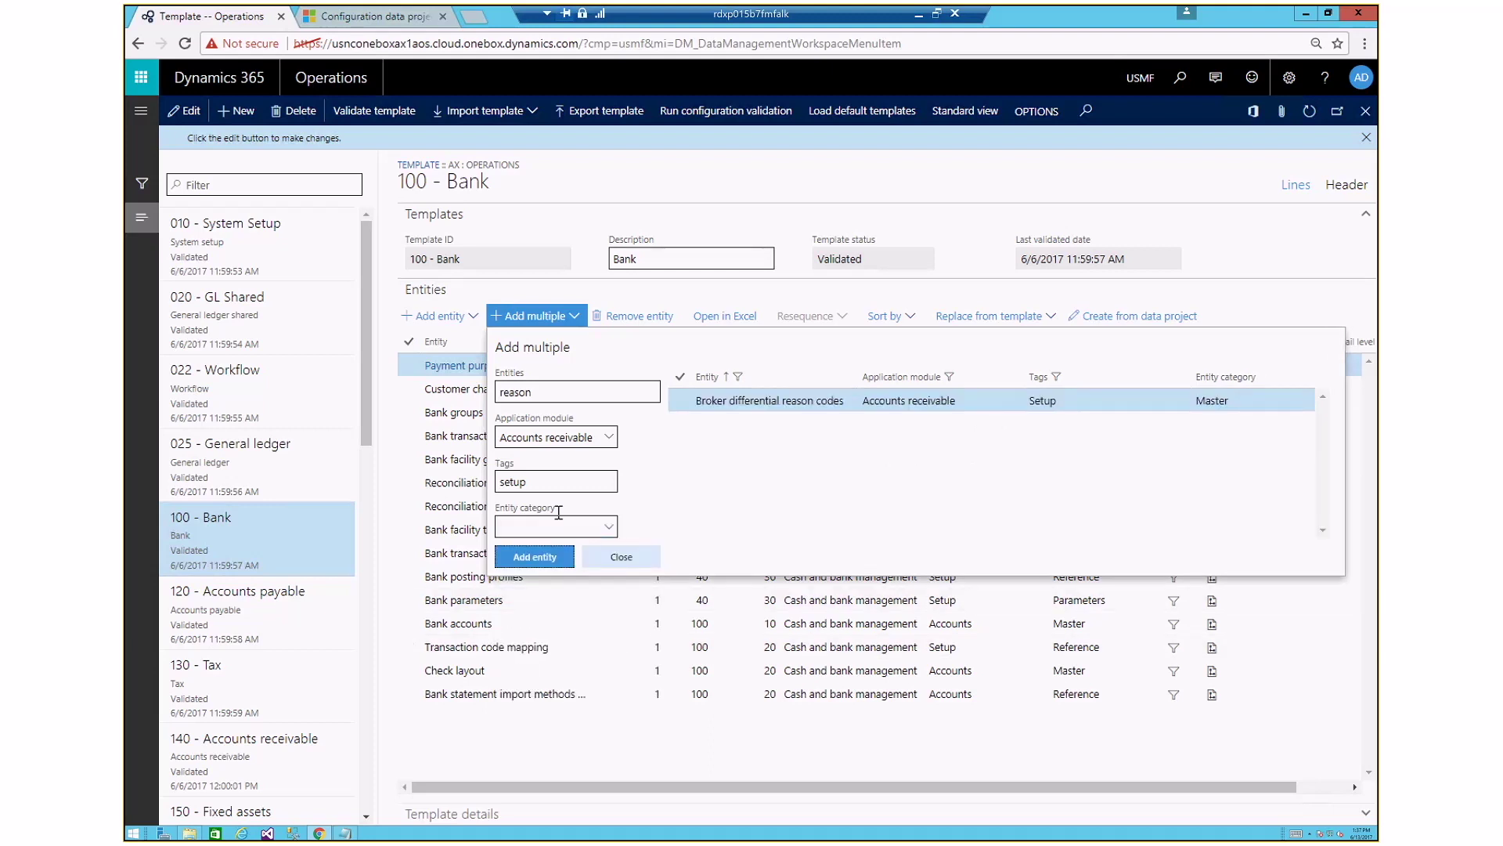
double_click(529, 481)
key(BackSpace)
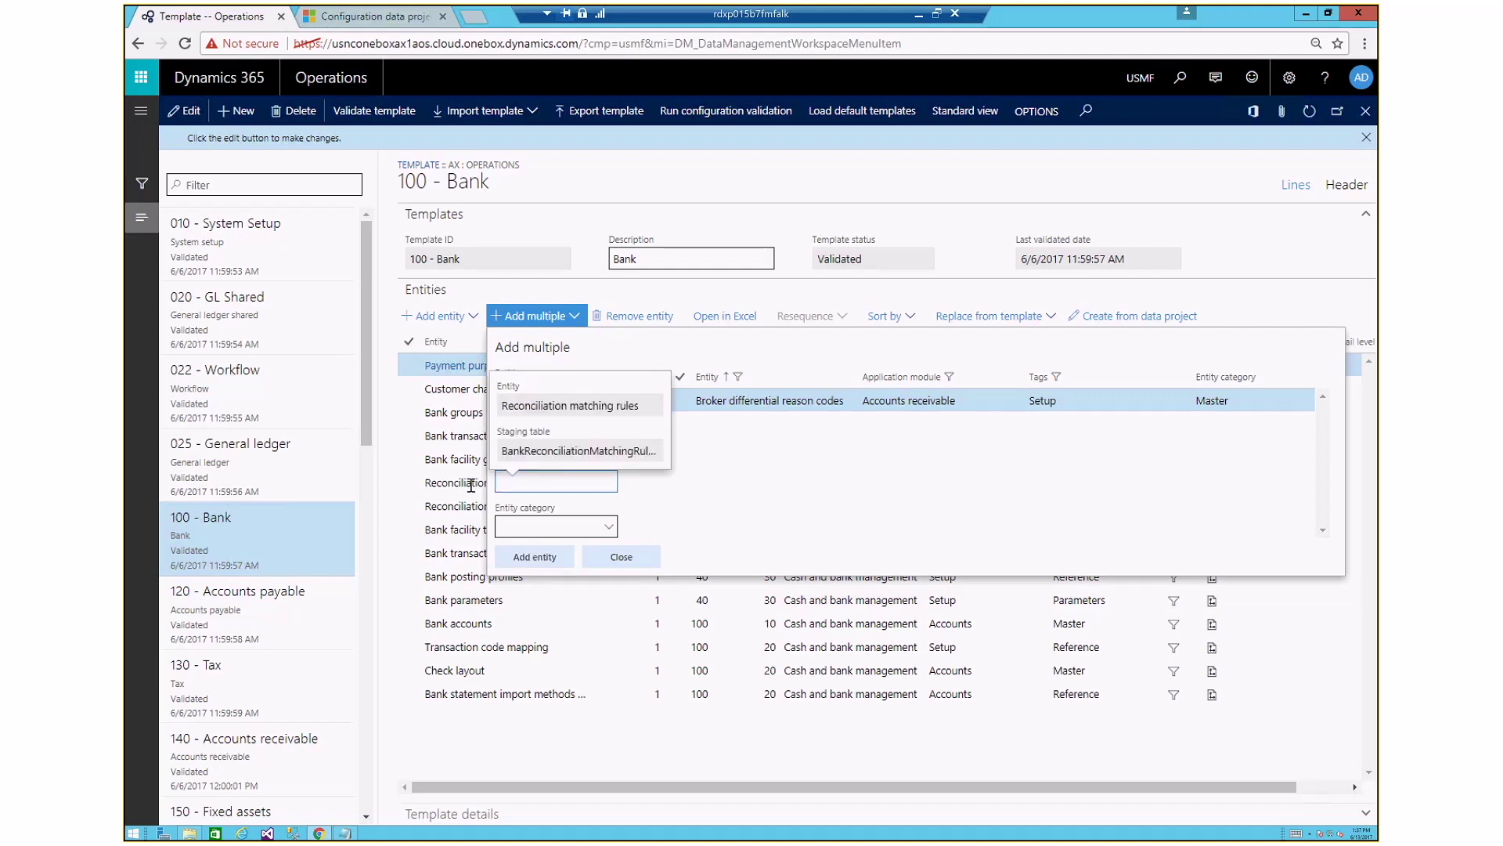
key(Tab)
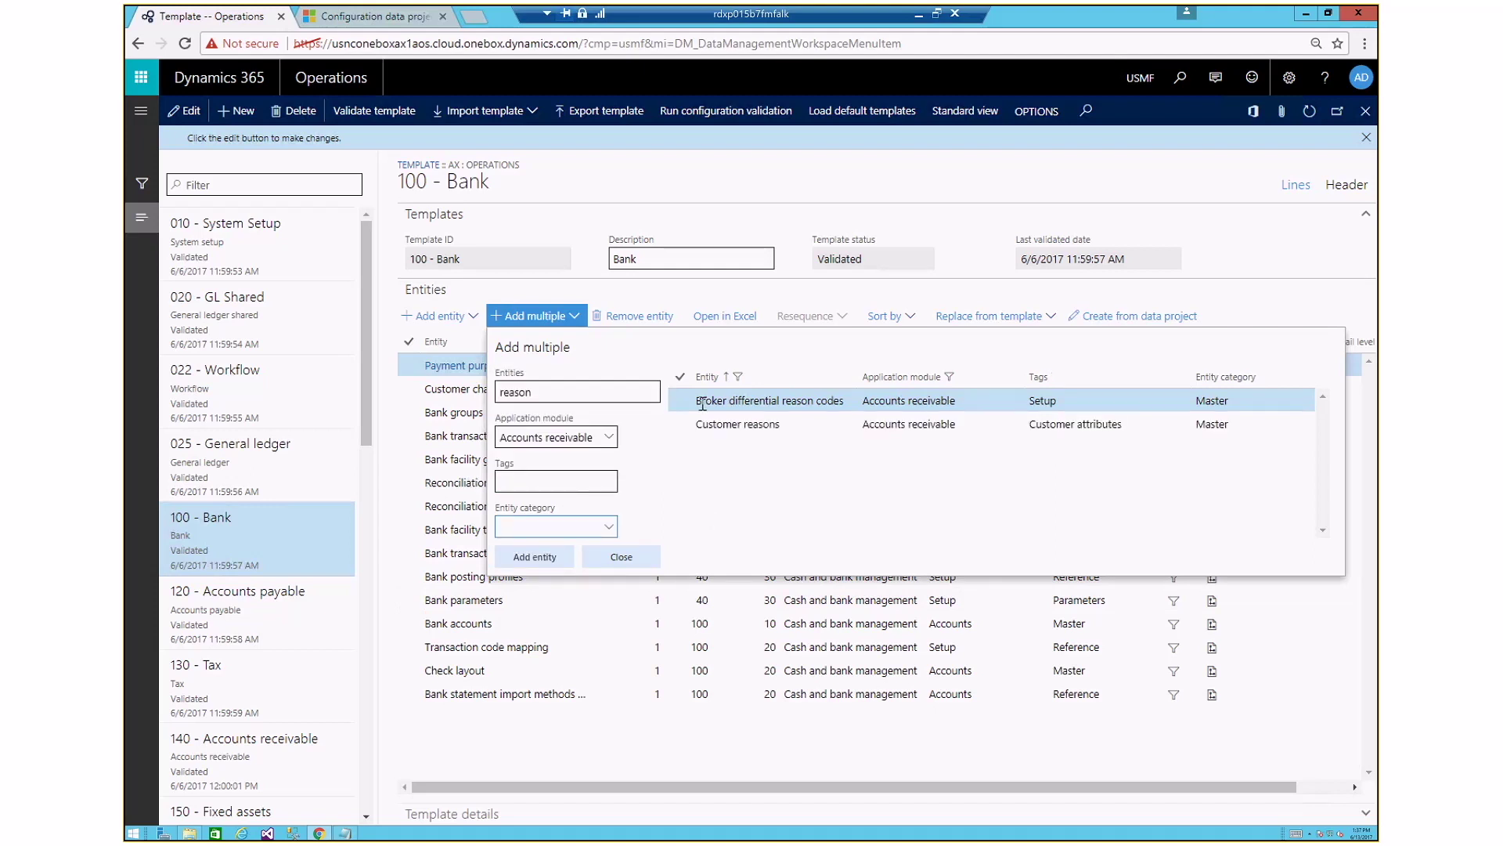
Add the Broker differential reason codes and Customer reasons entities to the template and close the entity selection
click(679, 377)
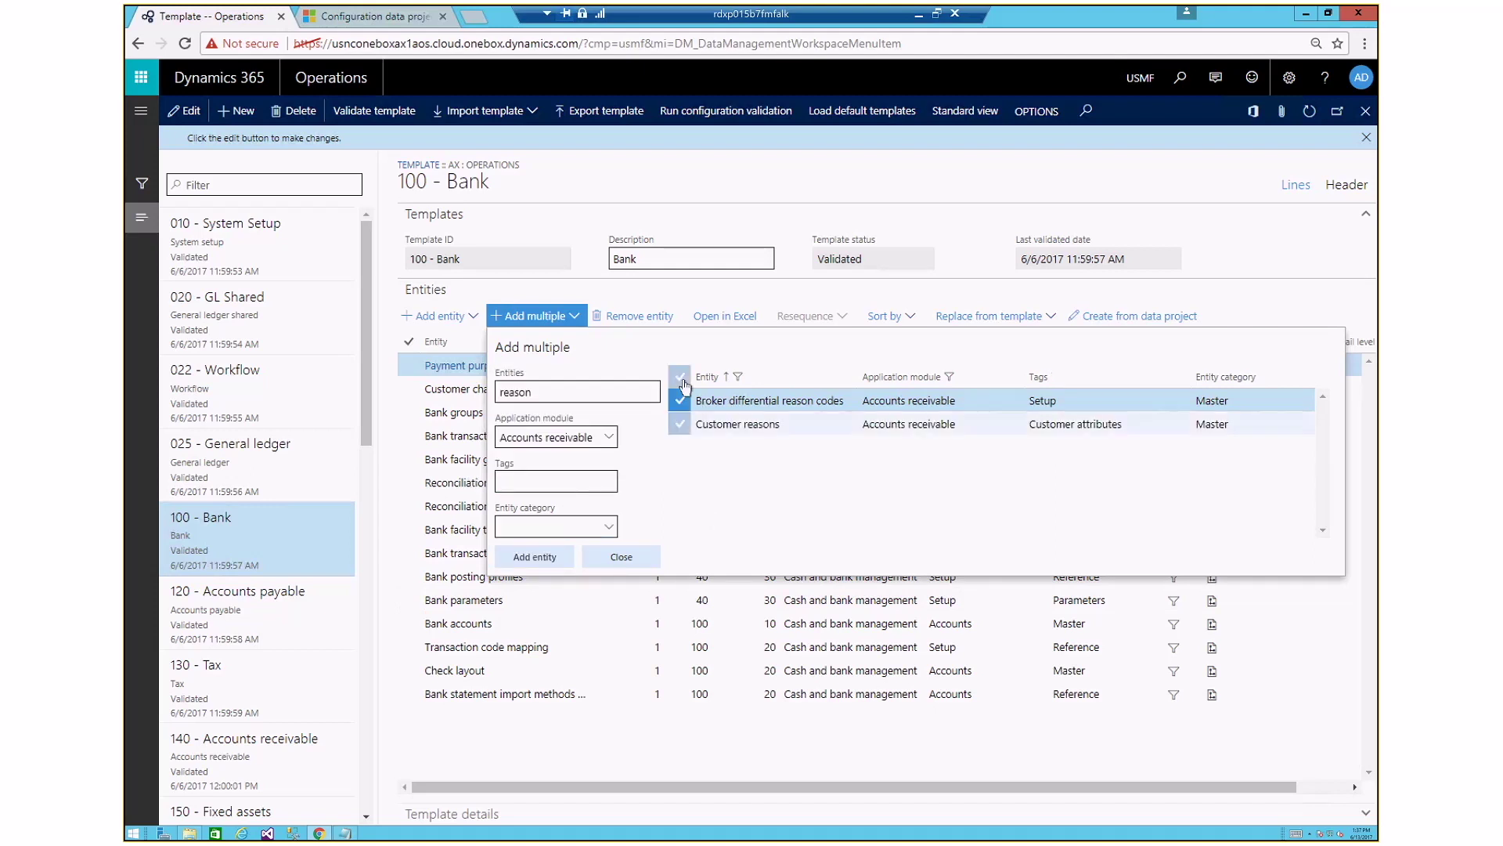
click(551, 565)
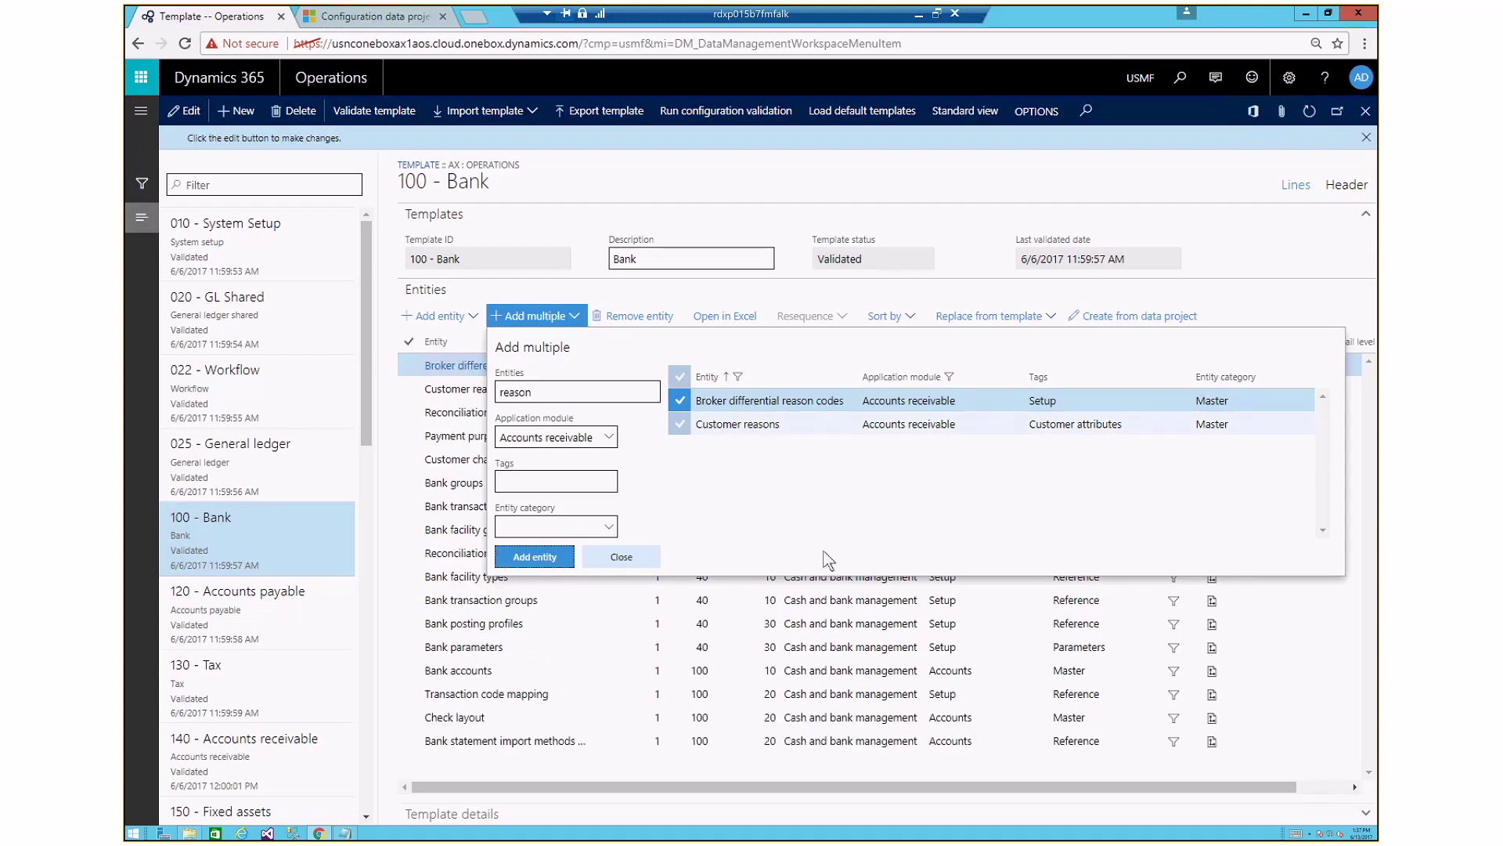
click(611, 560)
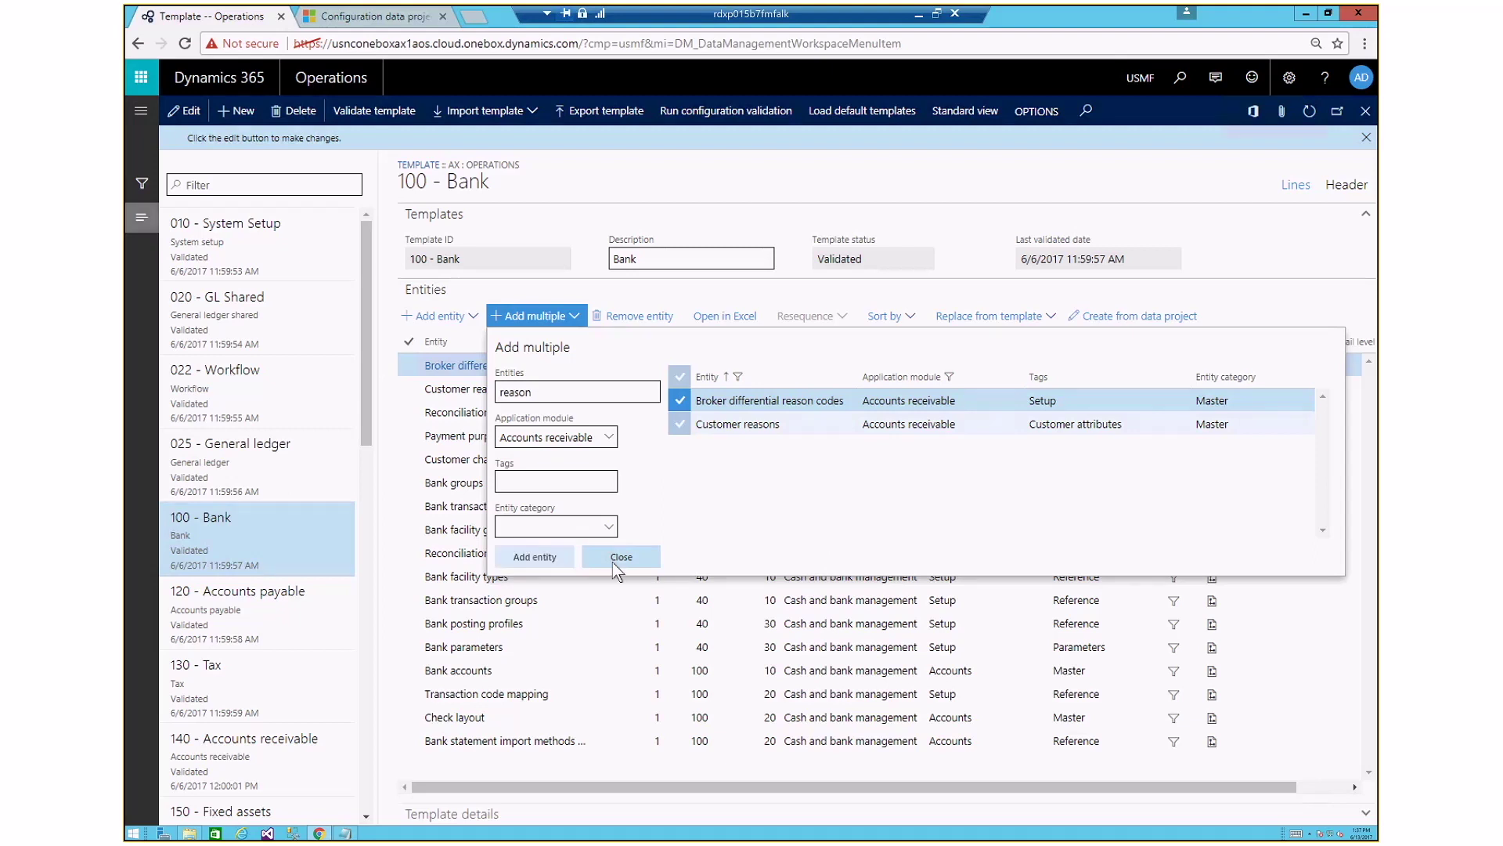
Remove the Broker differential reason codes and Customer reasons entities from the 100 - Bank template
shift+click(417, 389)
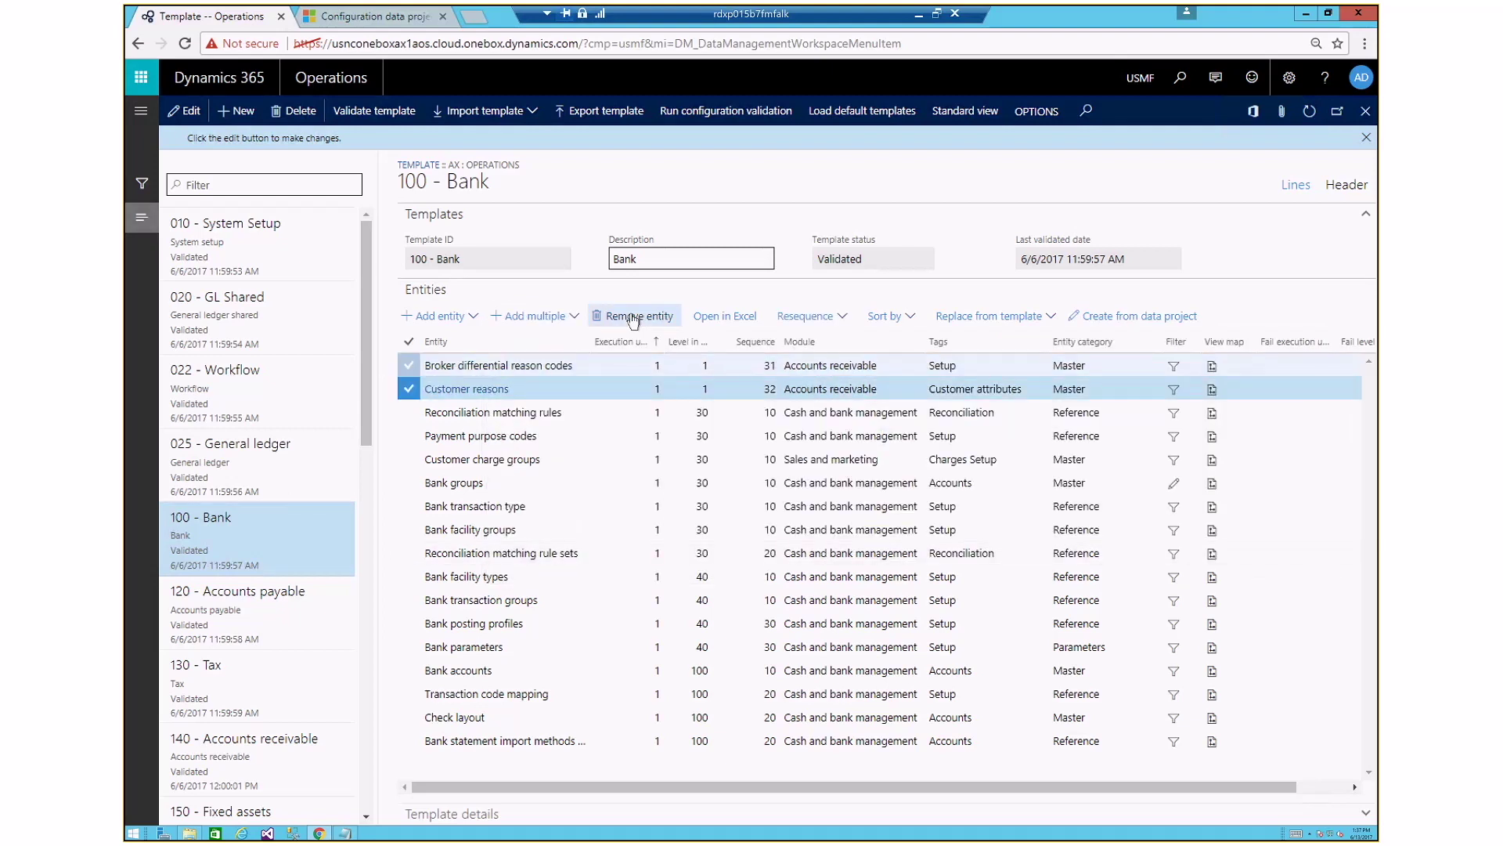
click(634, 320)
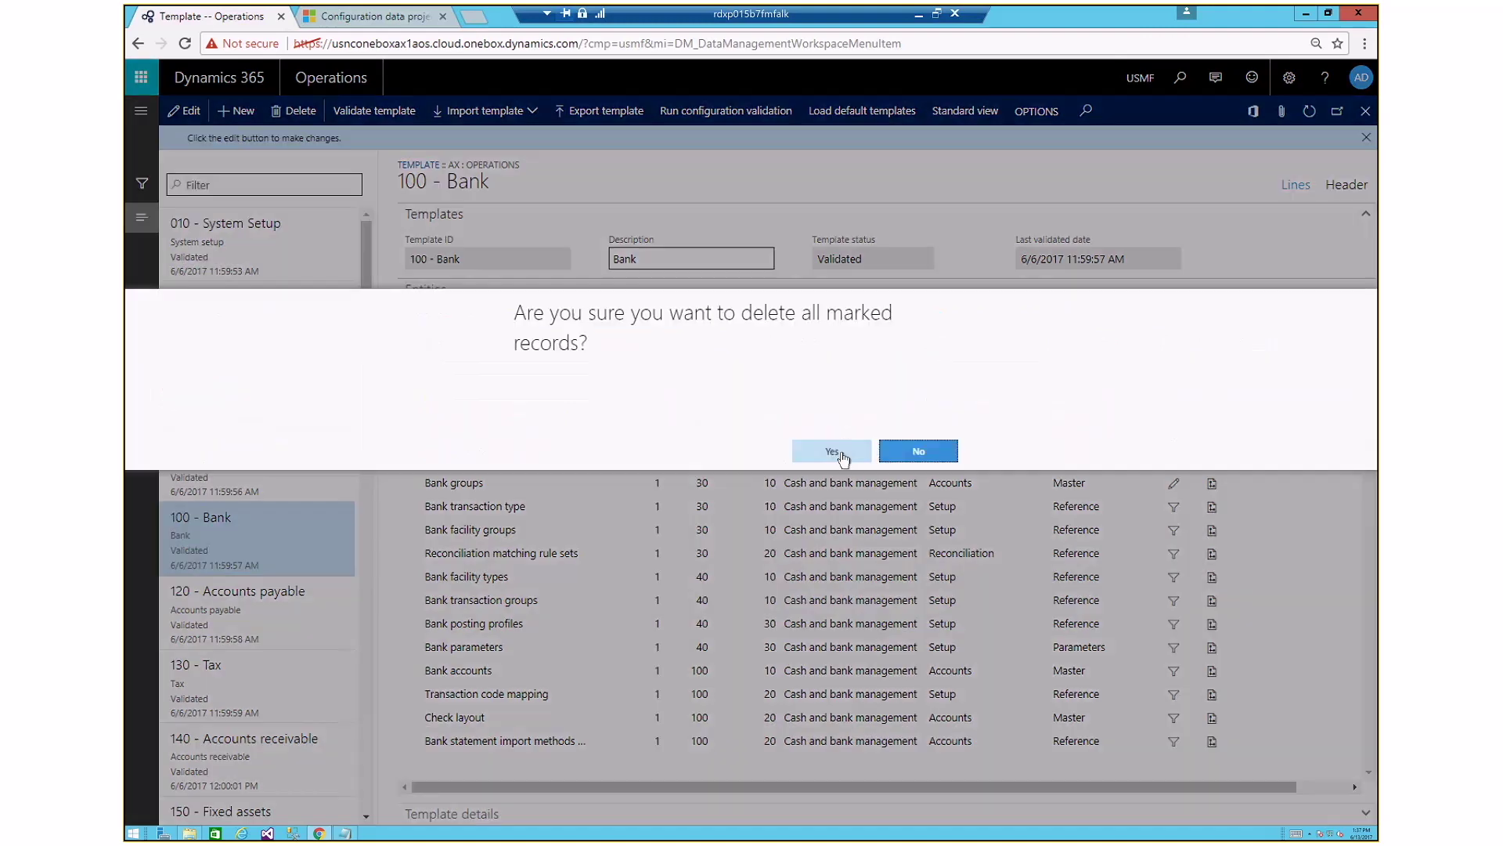
click(834, 451)
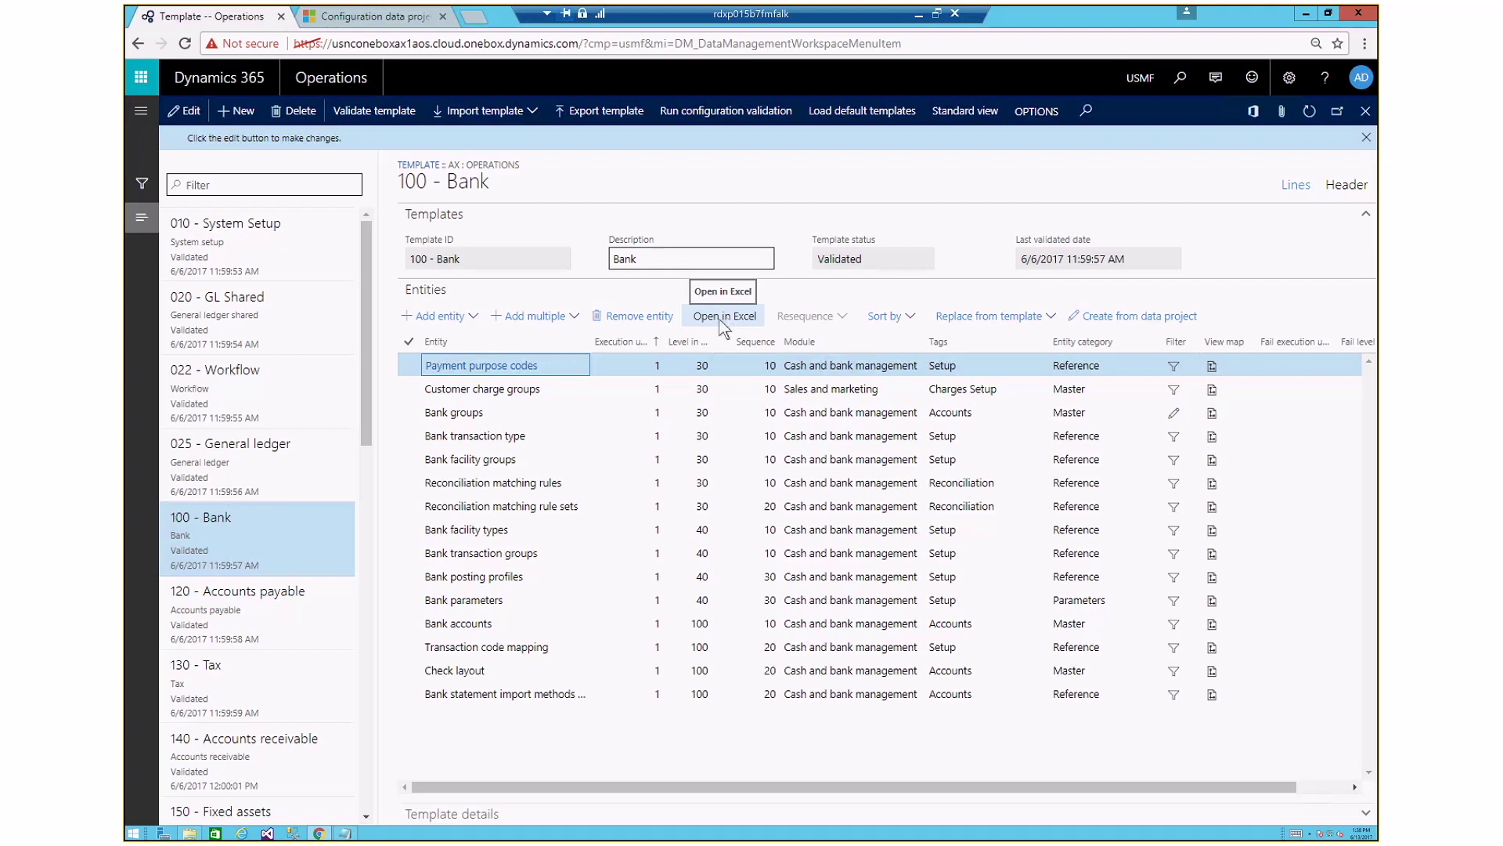
Open the 100 - Bank template's entities in Excel, review the exported lines and close the workbook
click(718, 314)
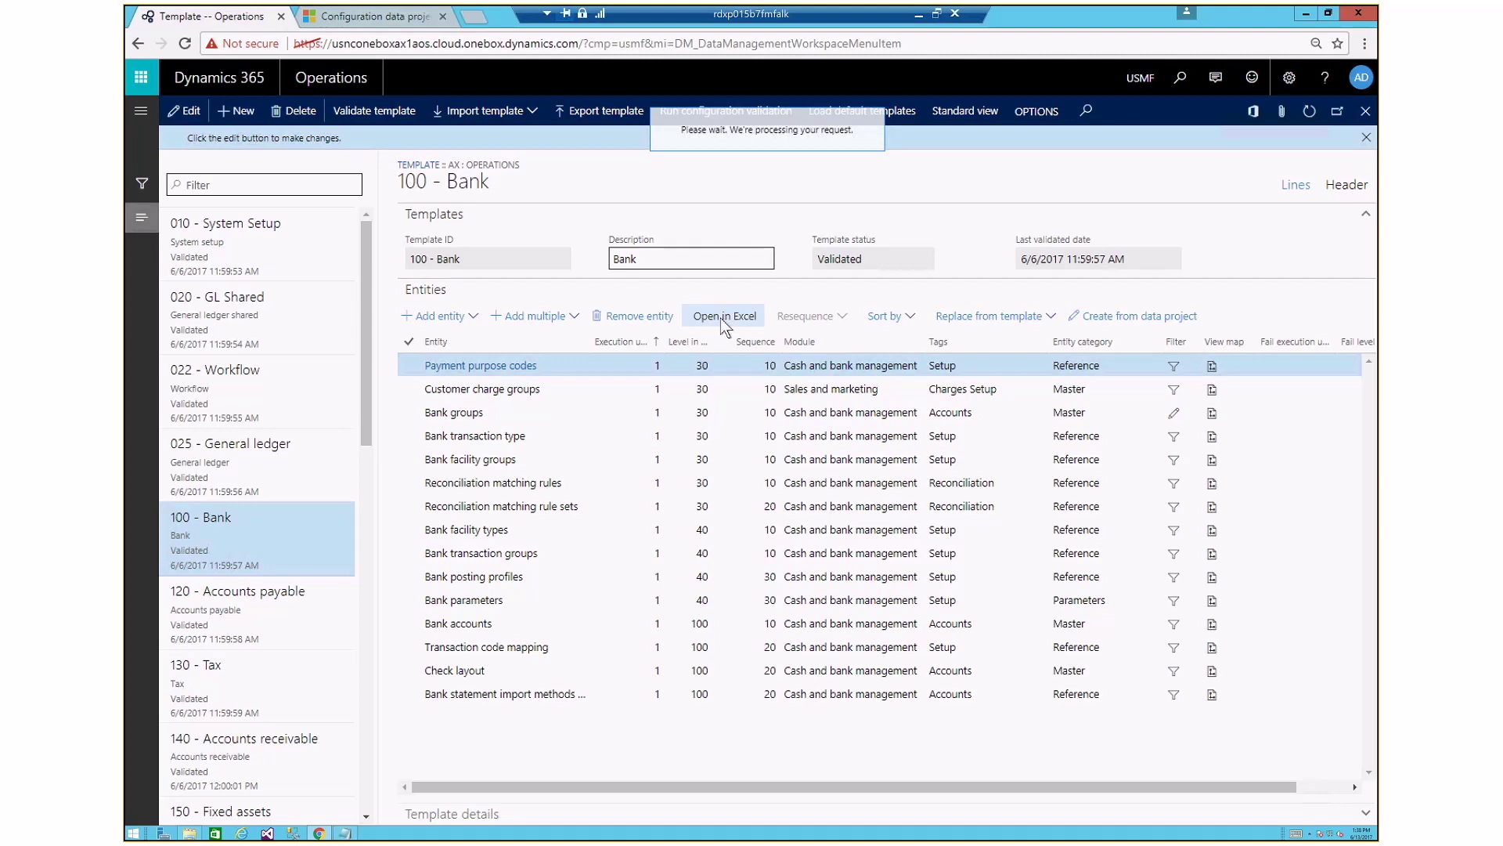
click(218, 806)
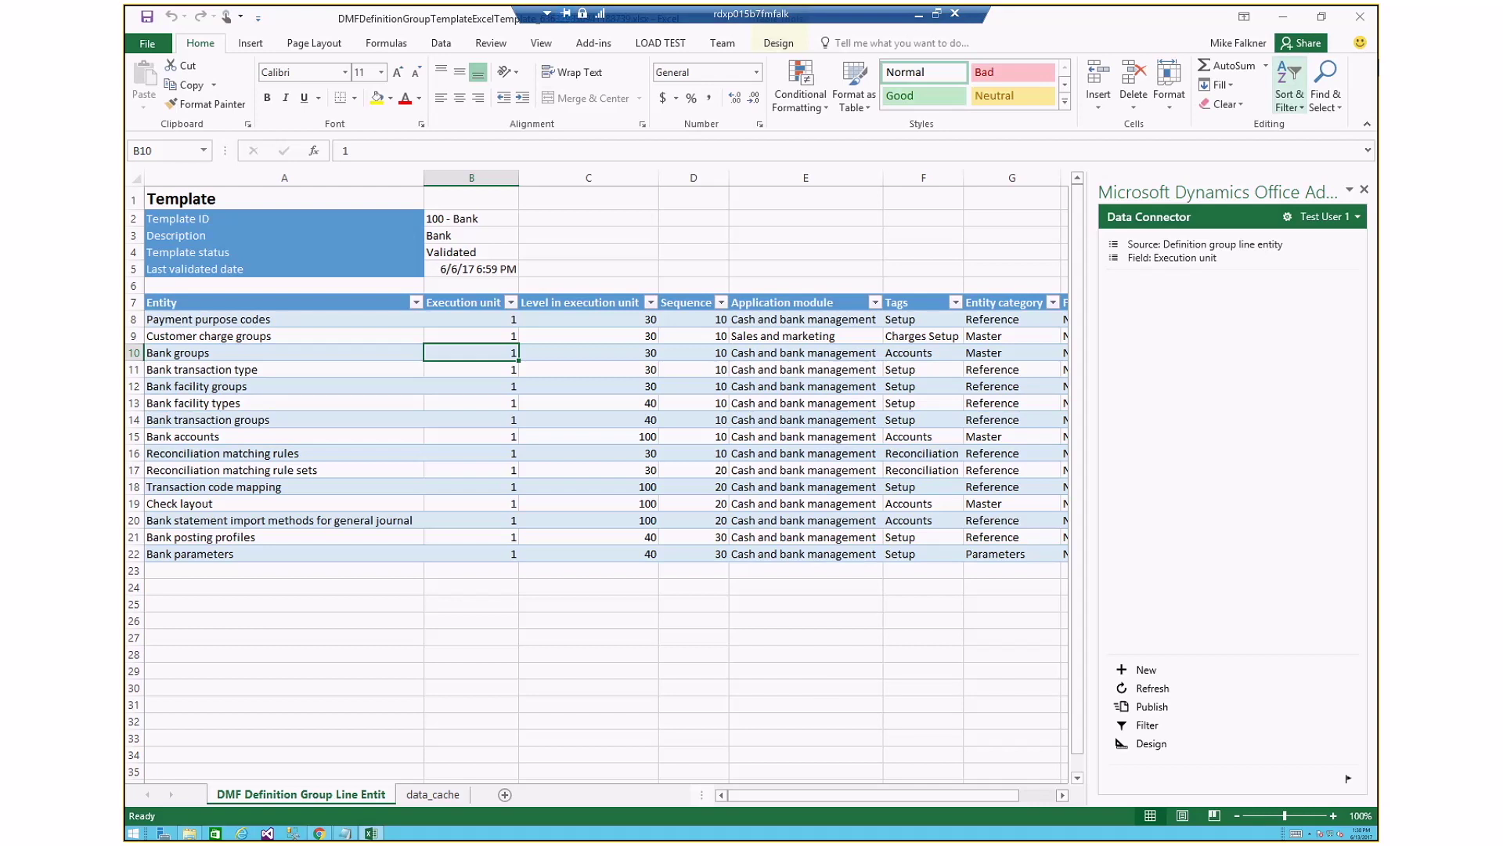
click(1359, 22)
click(757, 442)
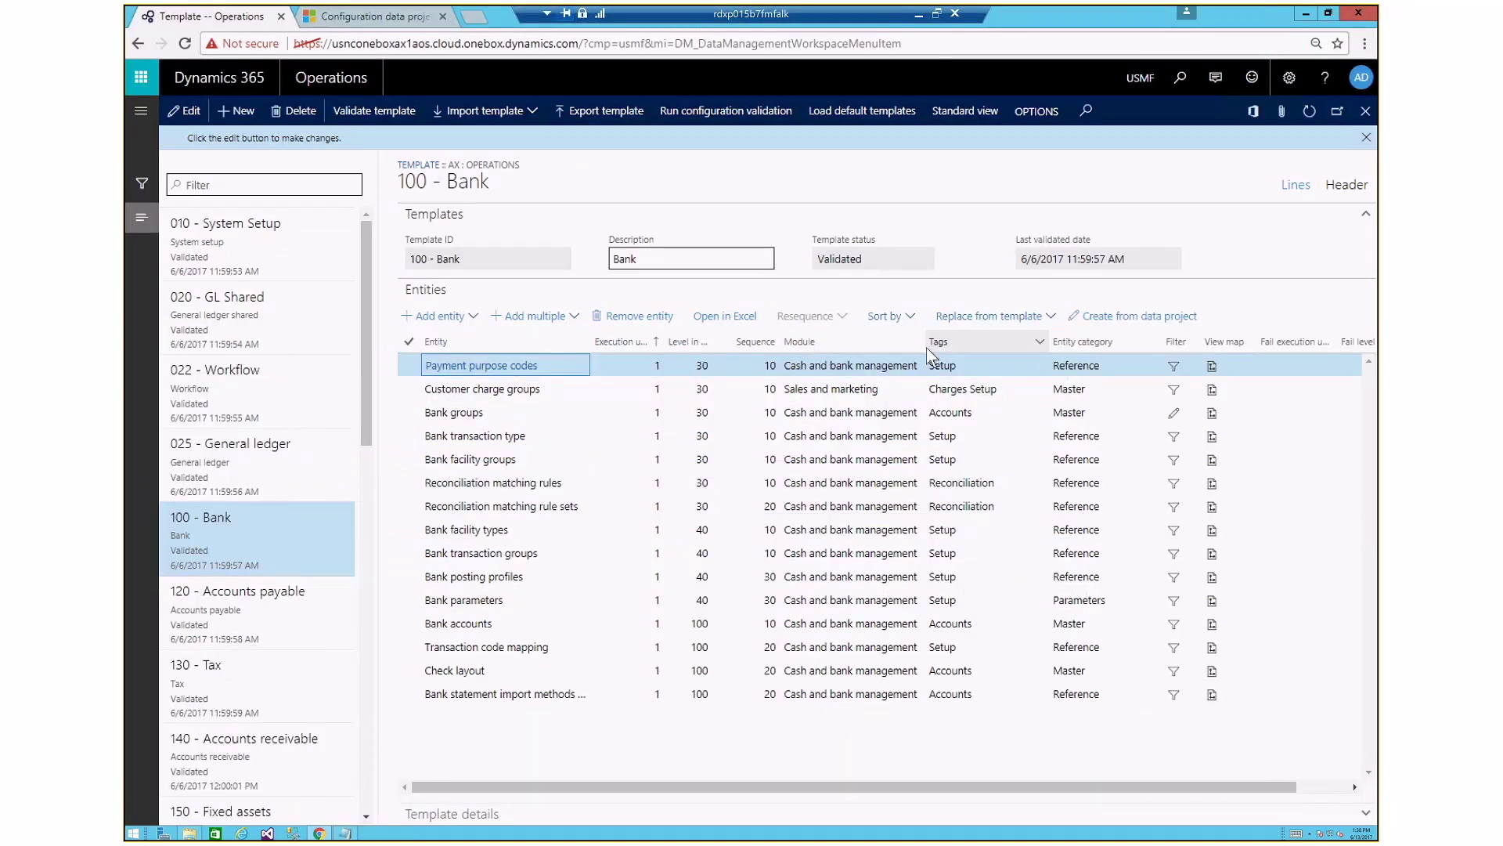
Resequence the first four entities of the 100 - Bank template by unit 1, level 30 and sequence 10, with all increments 0
click(408, 389)
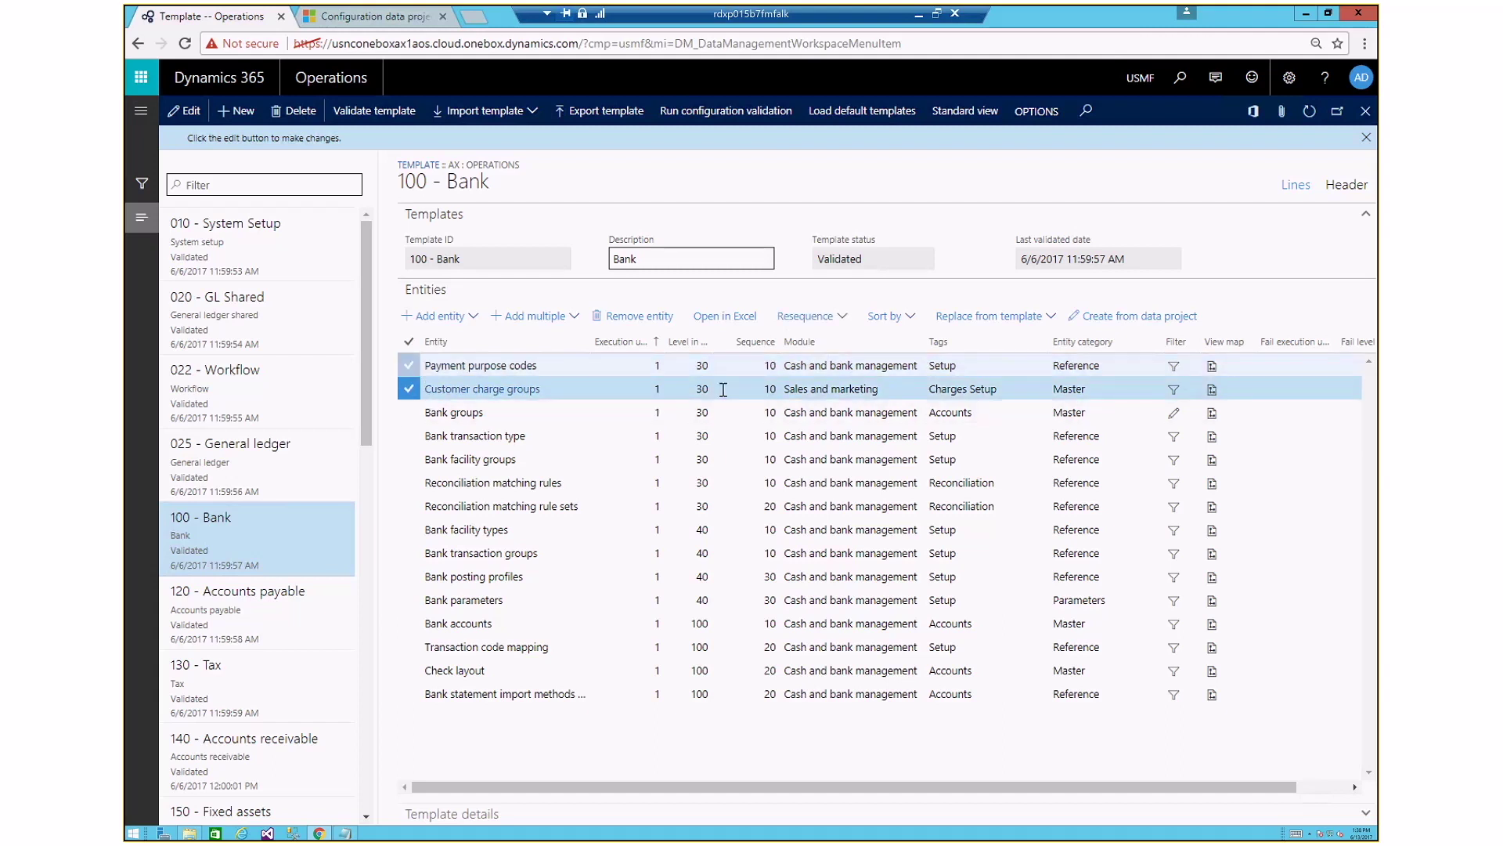
click(408, 412)
click(408, 436)
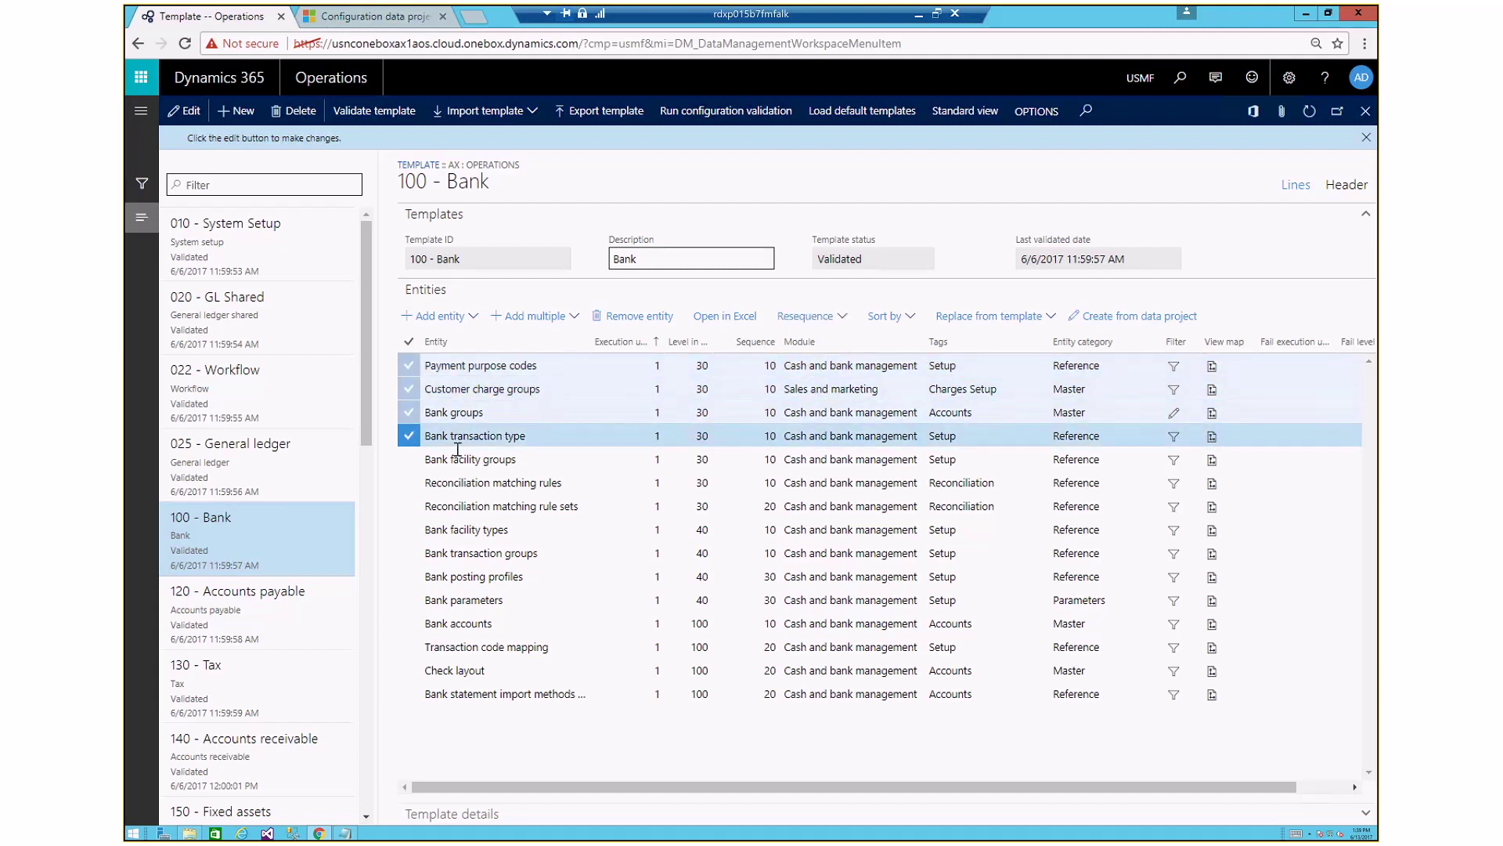
click(842, 316)
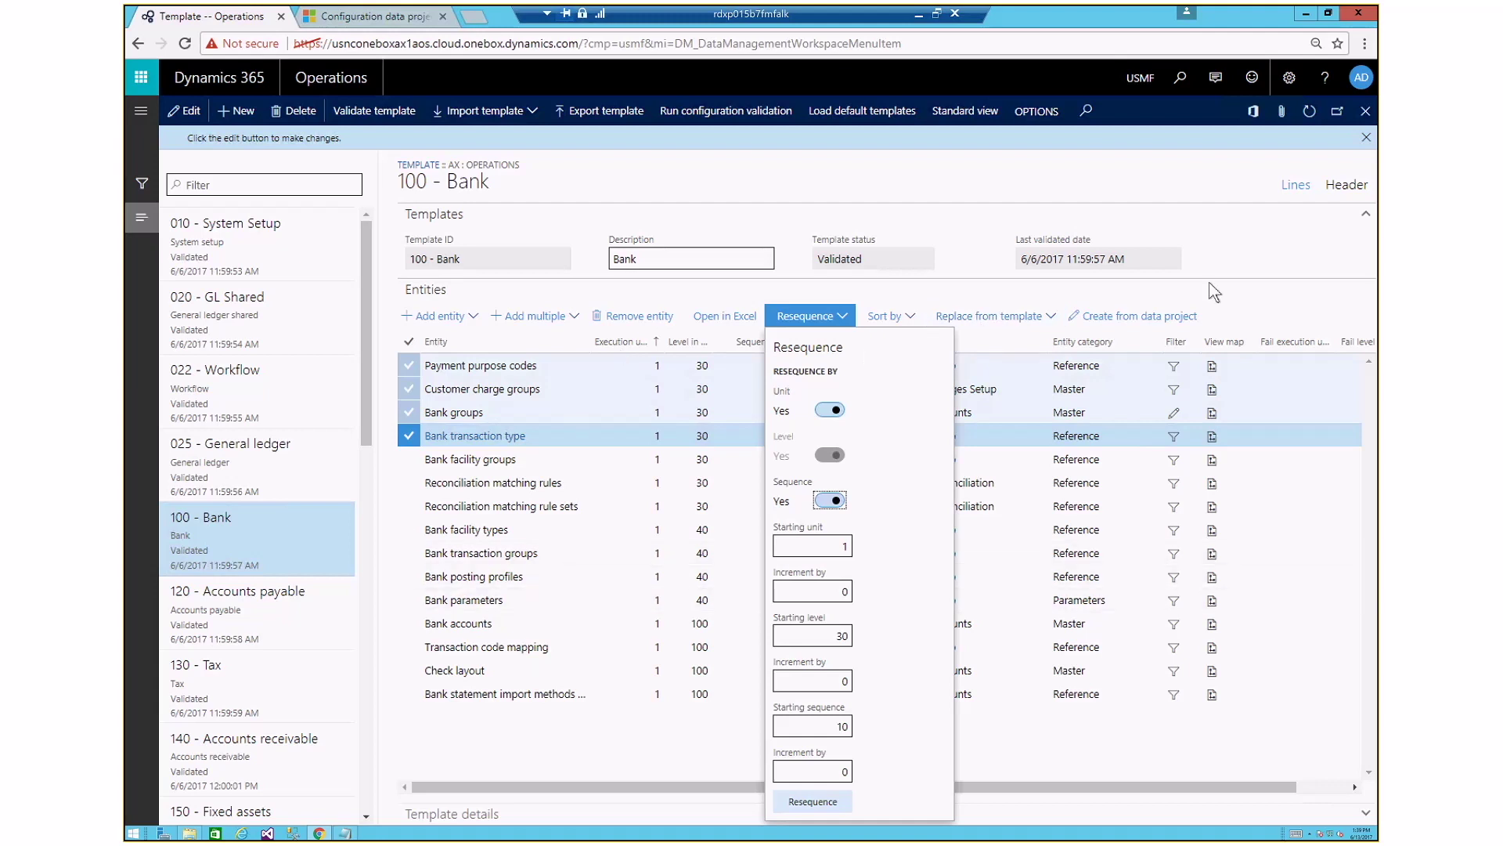
click(813, 800)
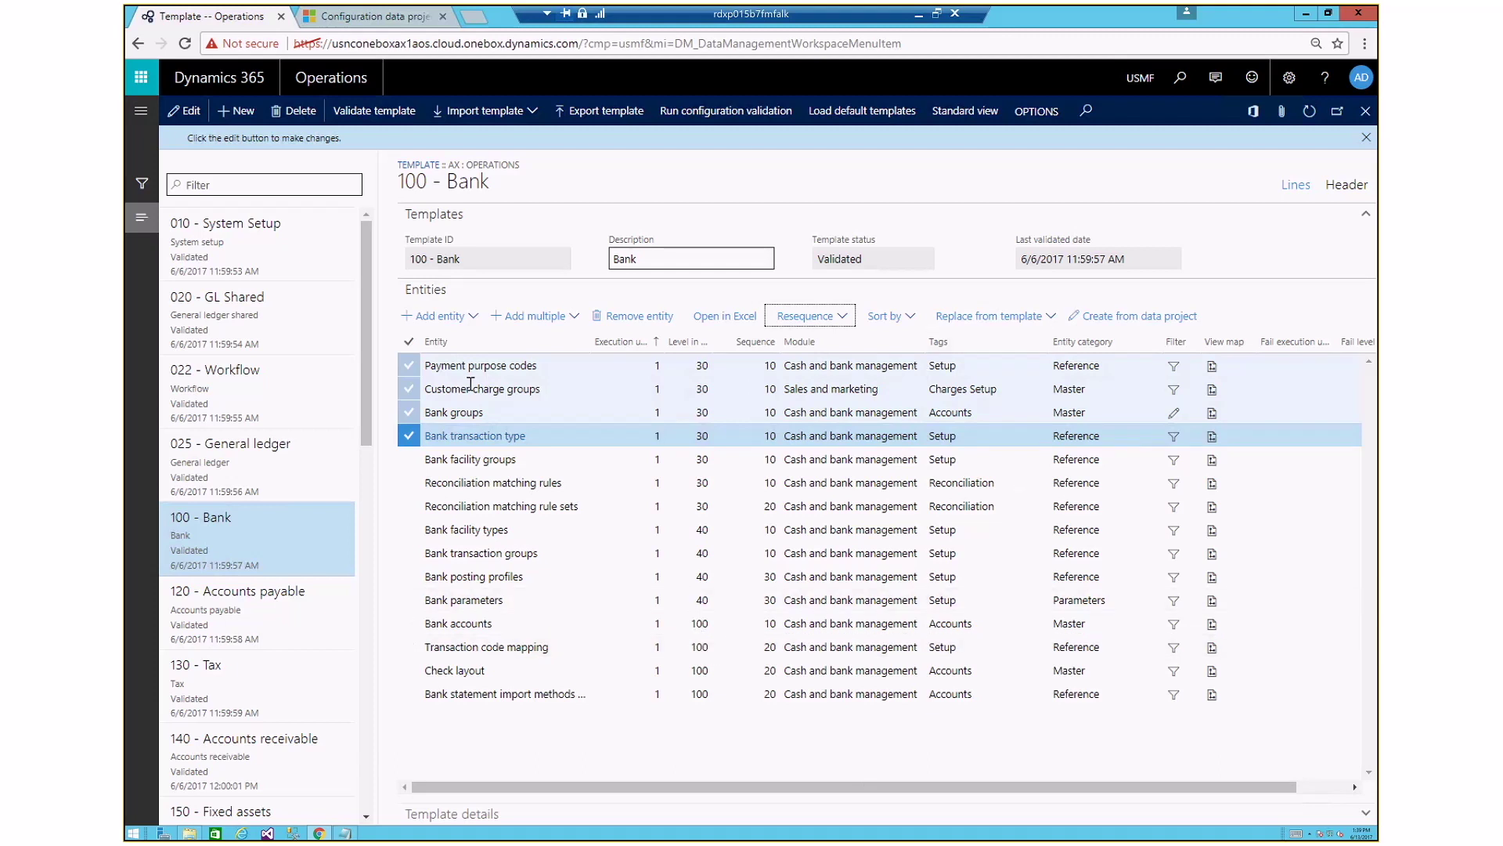
Create a new template with the template ID "new id"
mouse_move(523, 371)
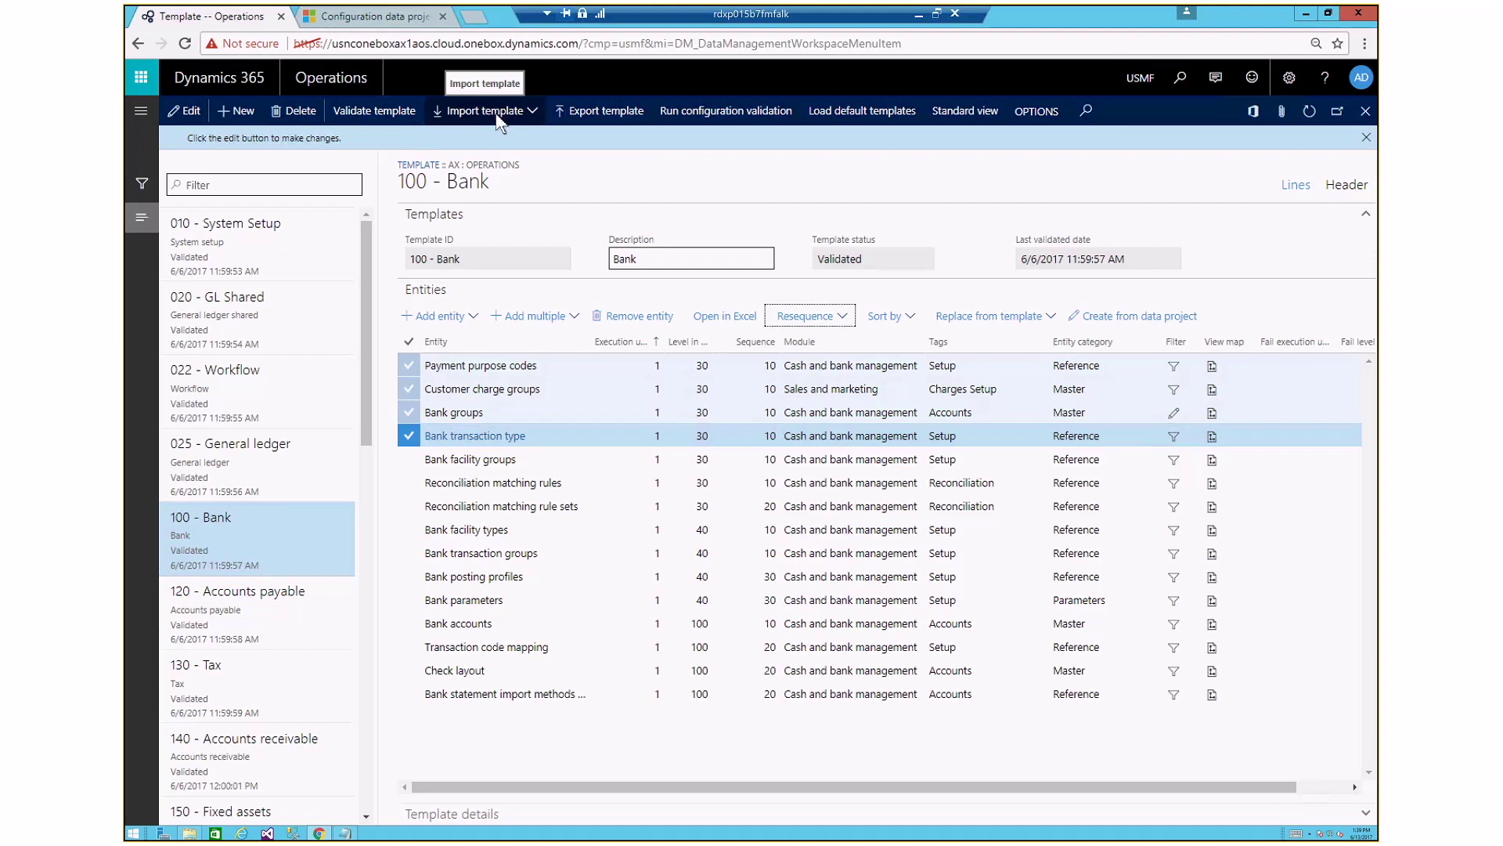
click(244, 111)
text(new )
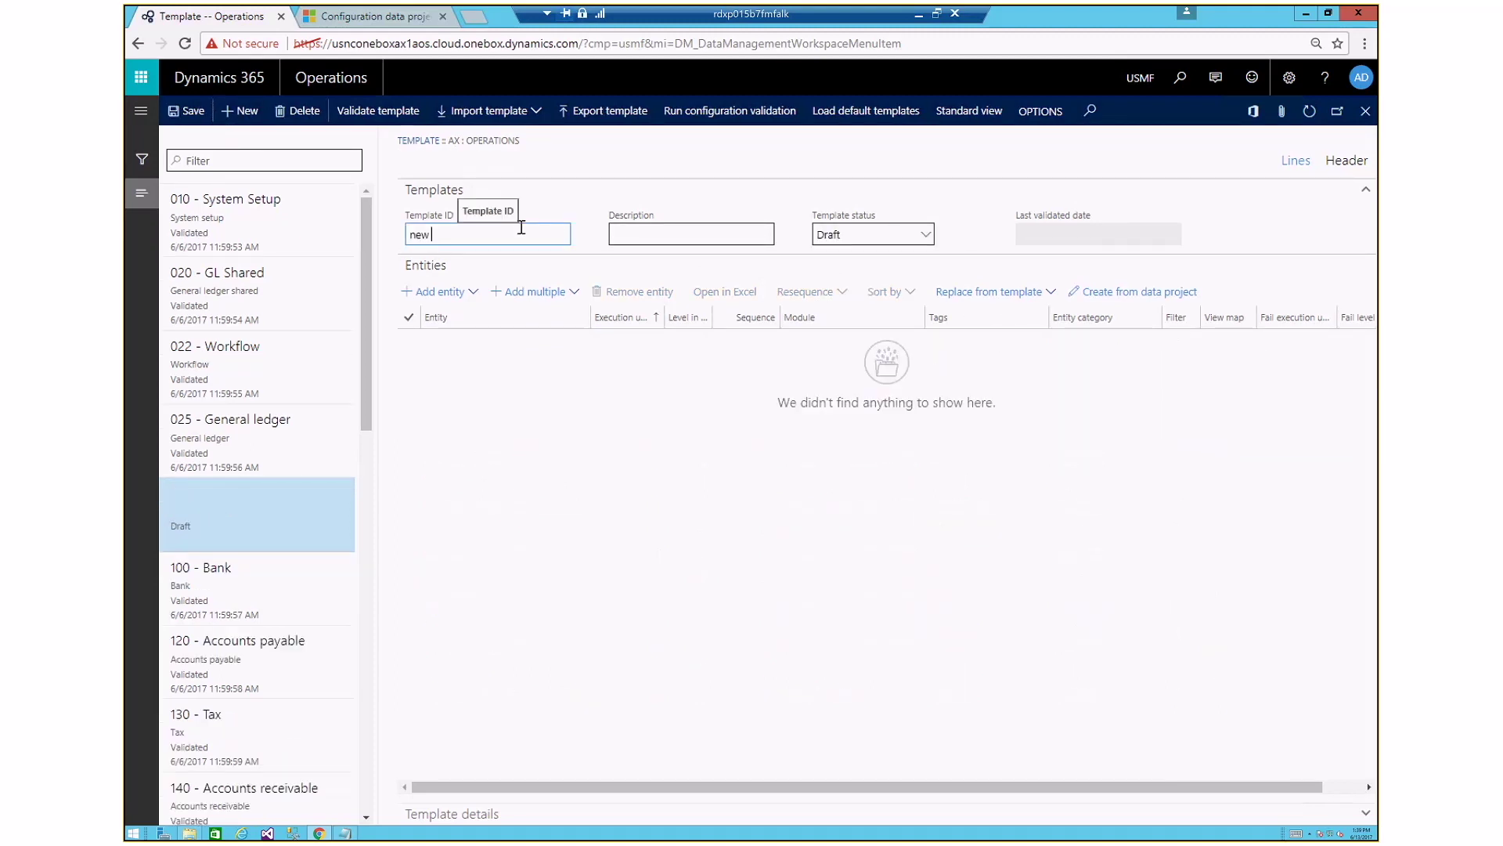
text(itd)
key(BackSpace)
key(BackSpace)
text(d)
click(1052, 296)
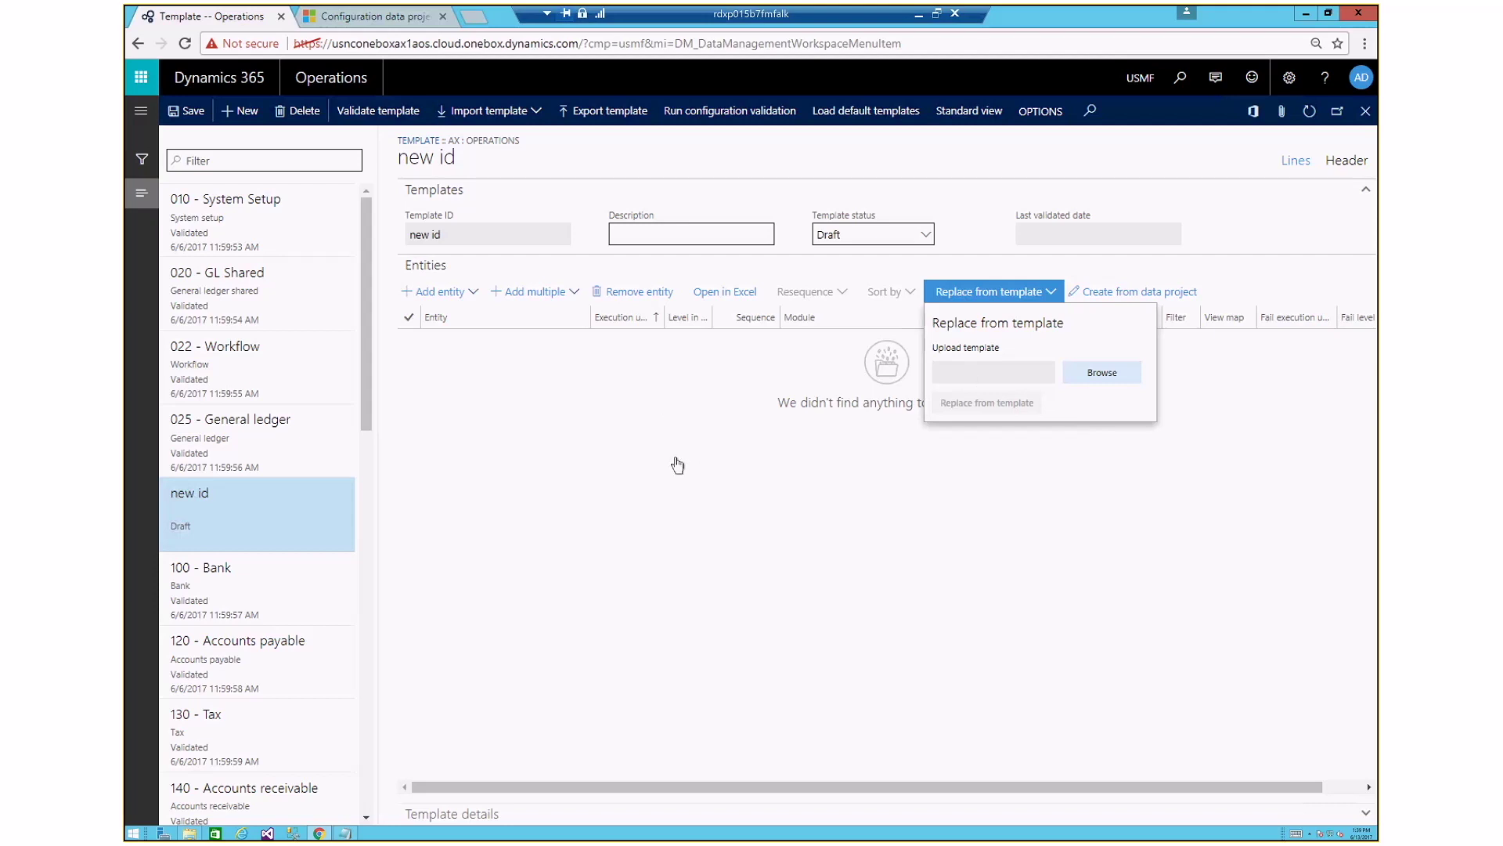
key(Escape)
click(260, 599)
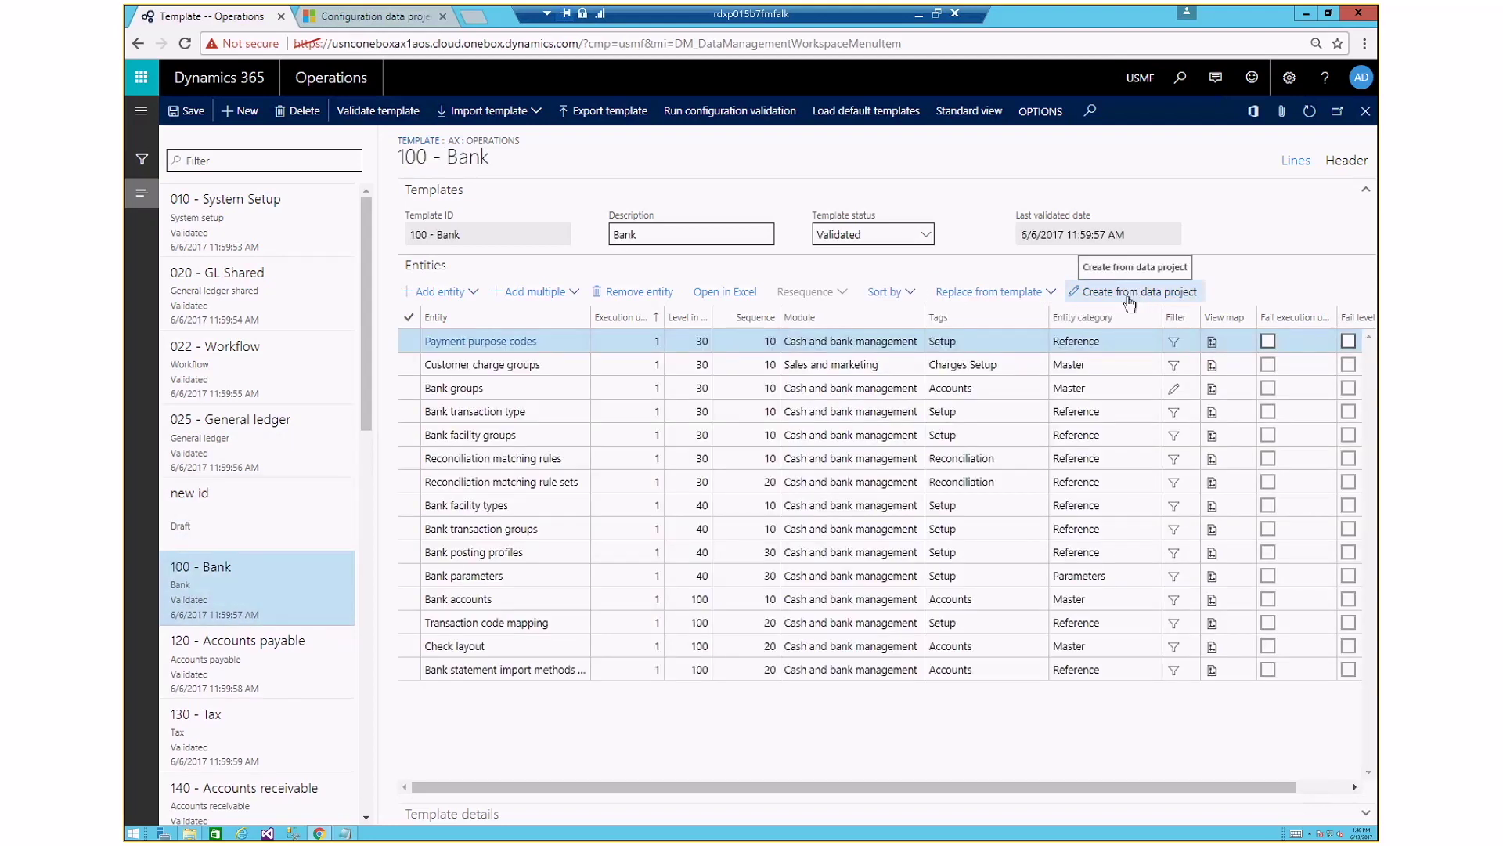
Fill the "new id" template with the entities of the Export customer groups data project
click(237, 509)
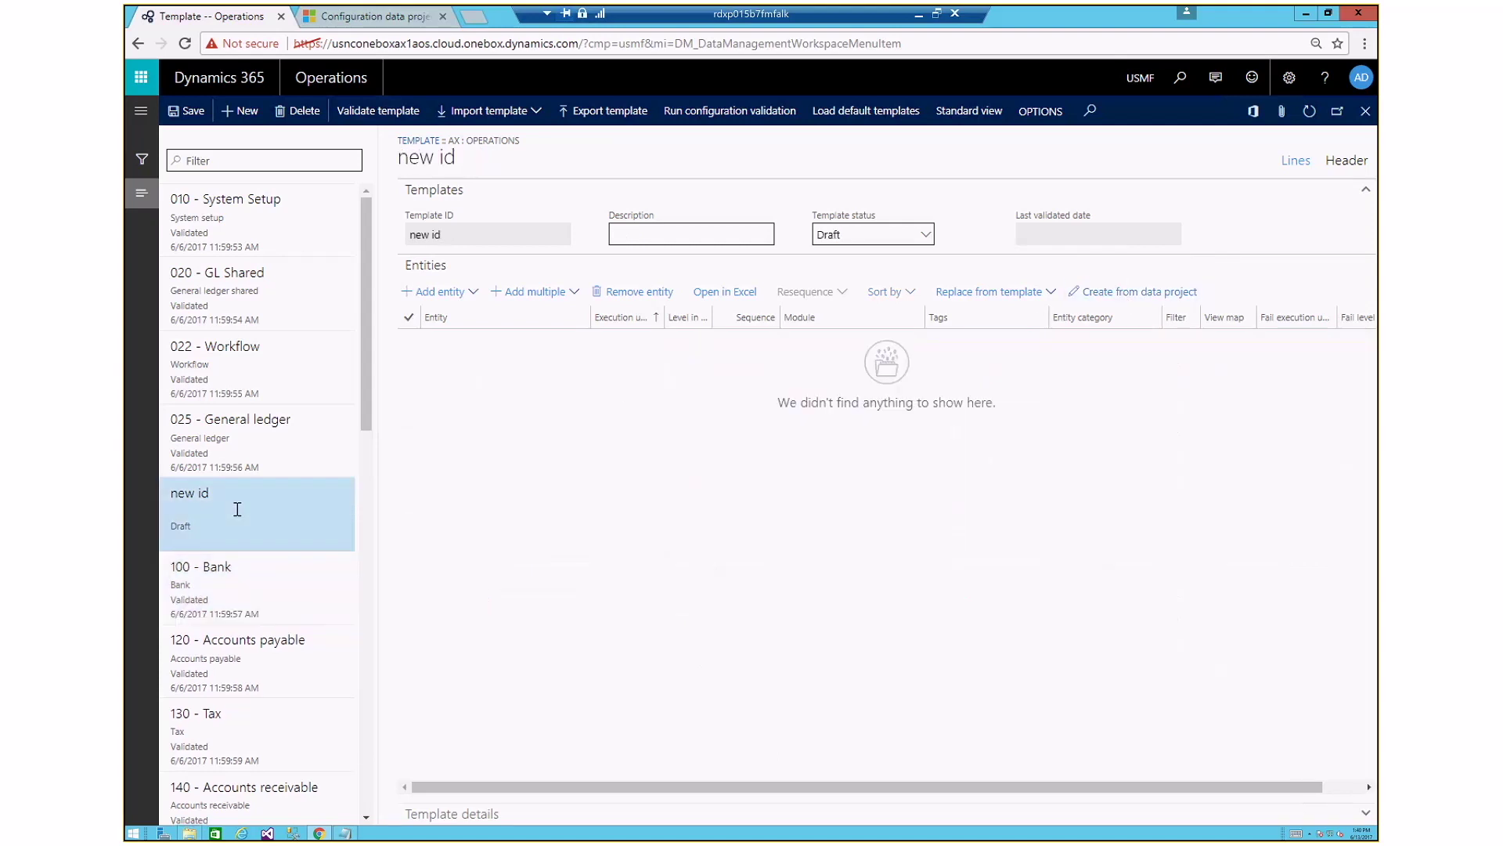
click(1129, 301)
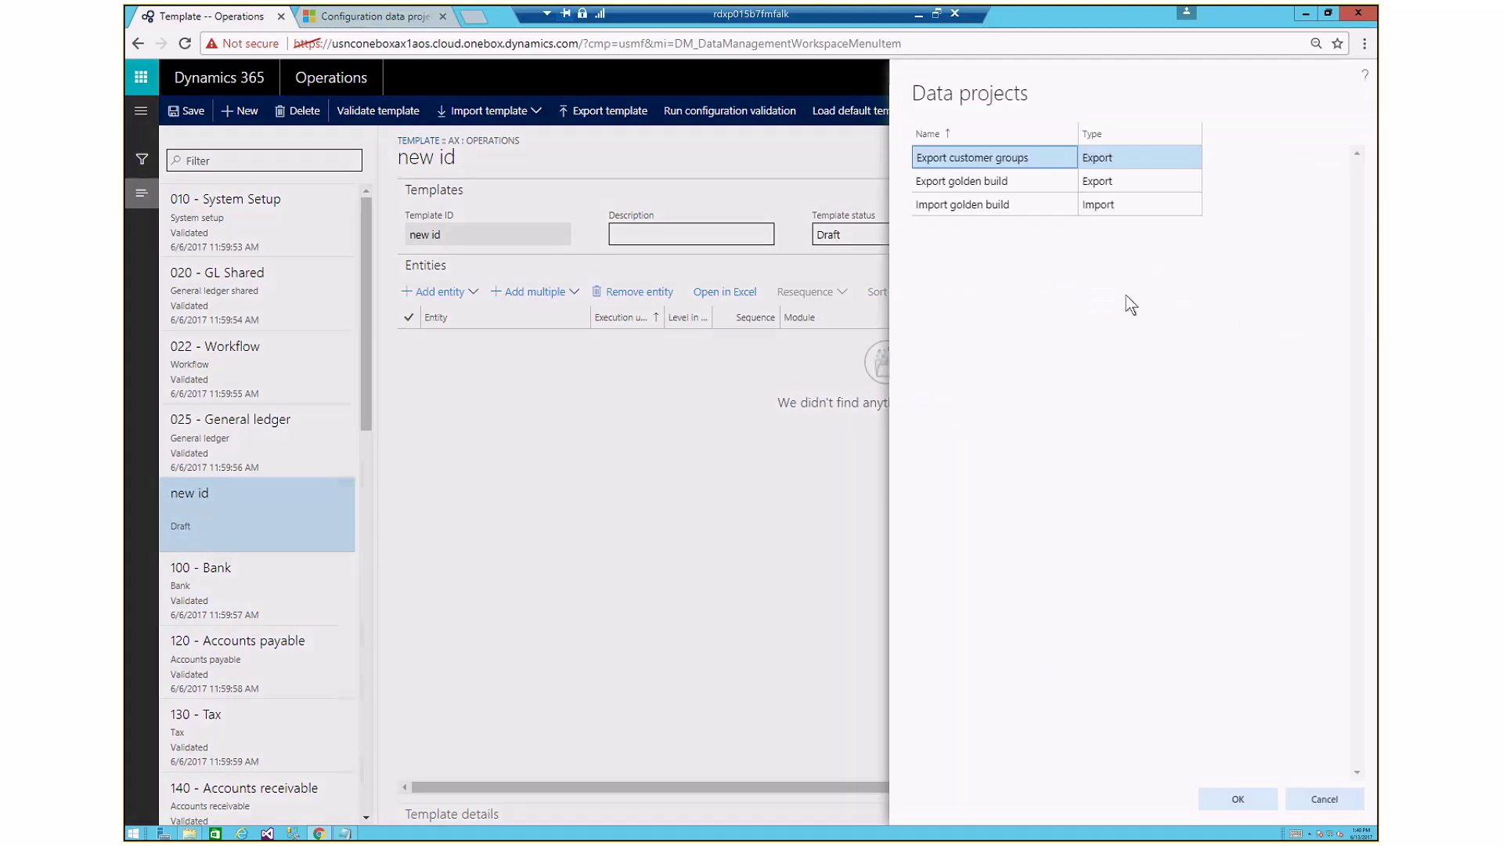
click(1234, 800)
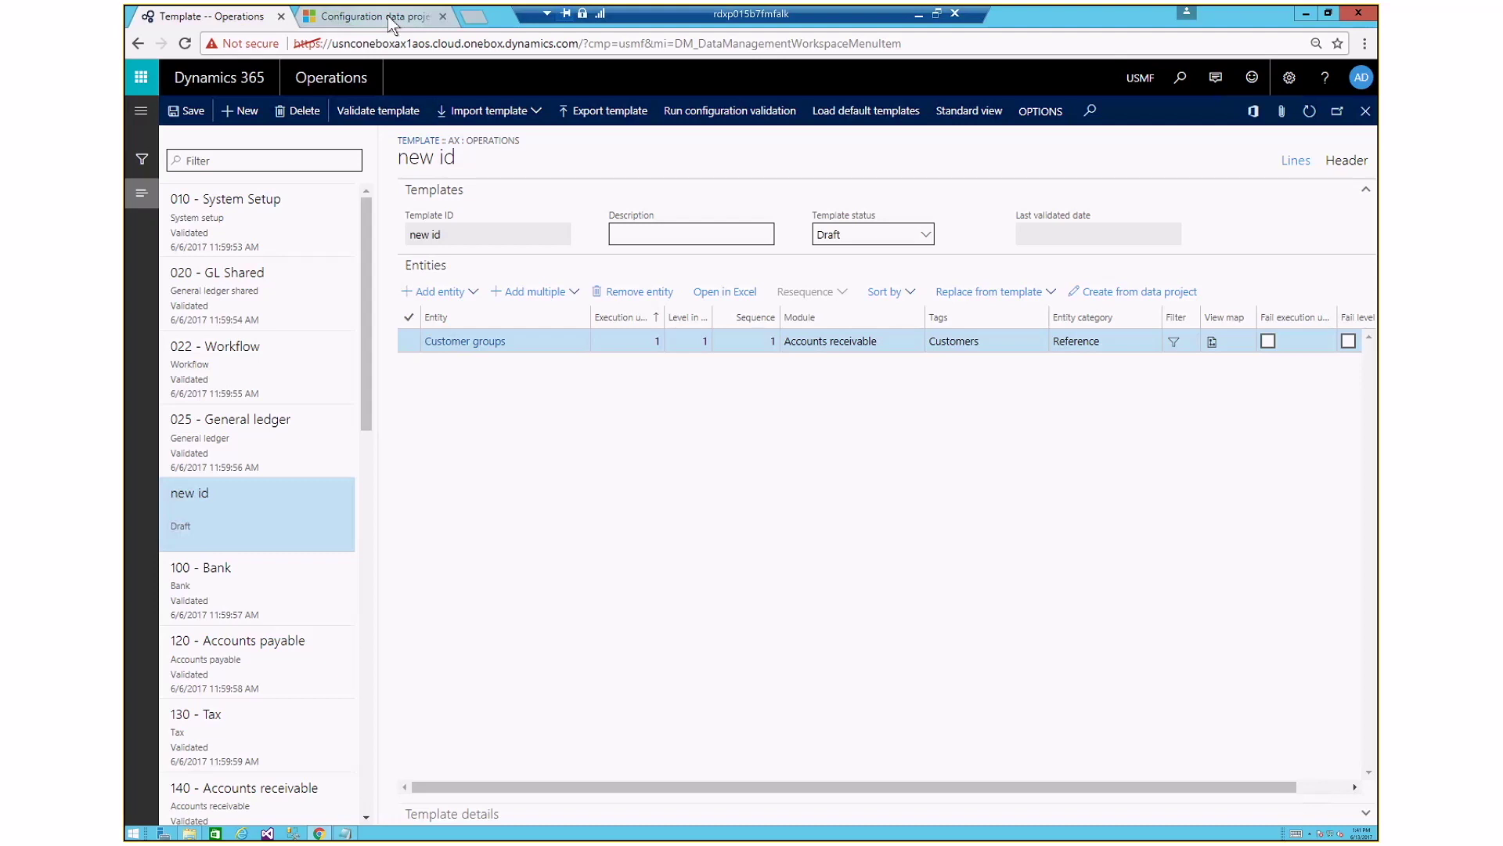
Switch to the Microsoft Docs page and skim the Configuration data projects article down to its system setup section
click(391, 22)
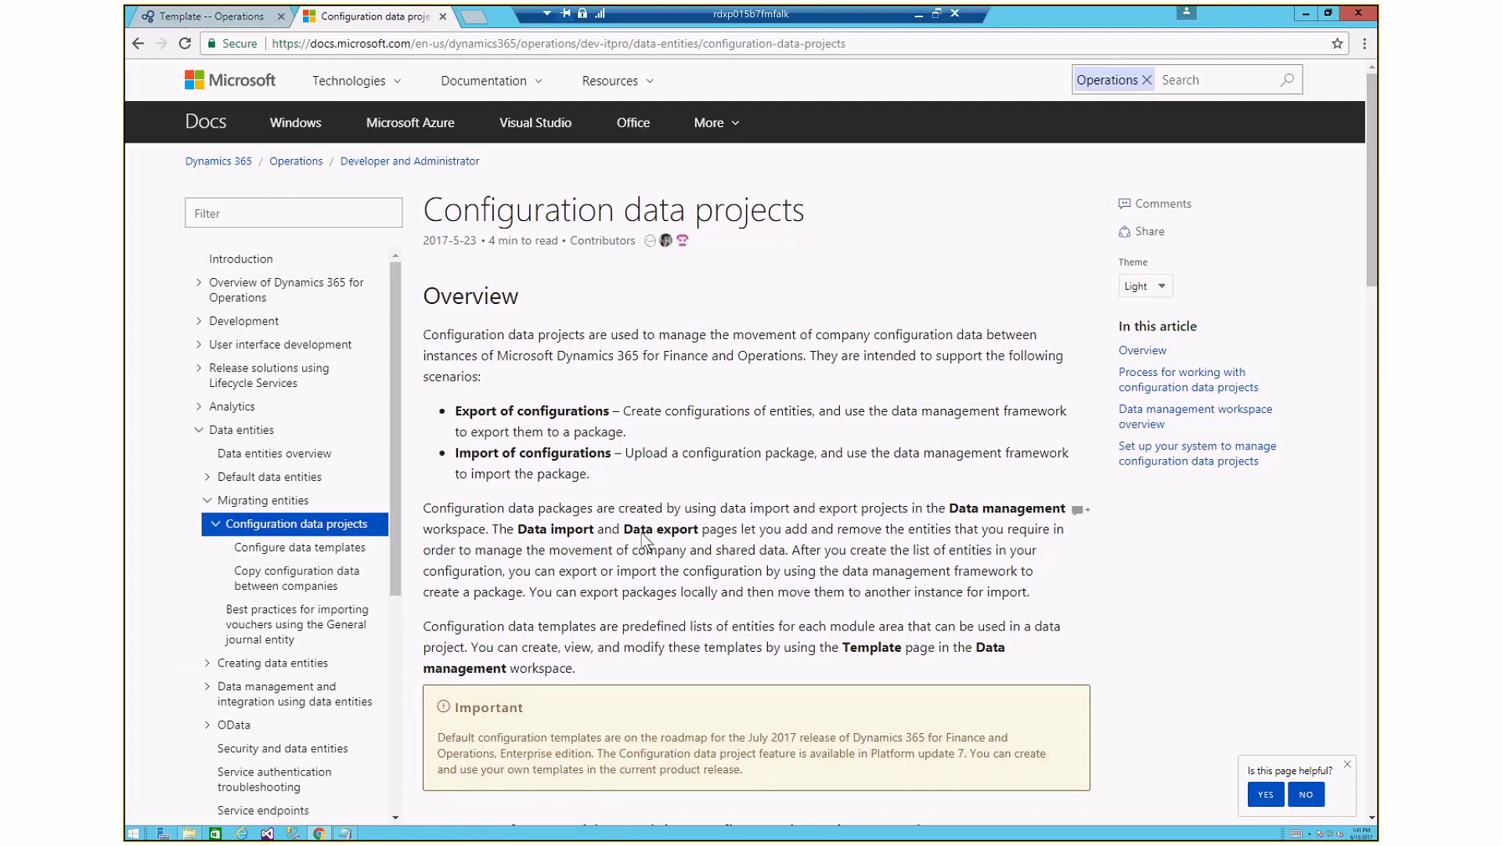
scroll(644, 540, down, 4)
scroll(644, 540, down, 10)
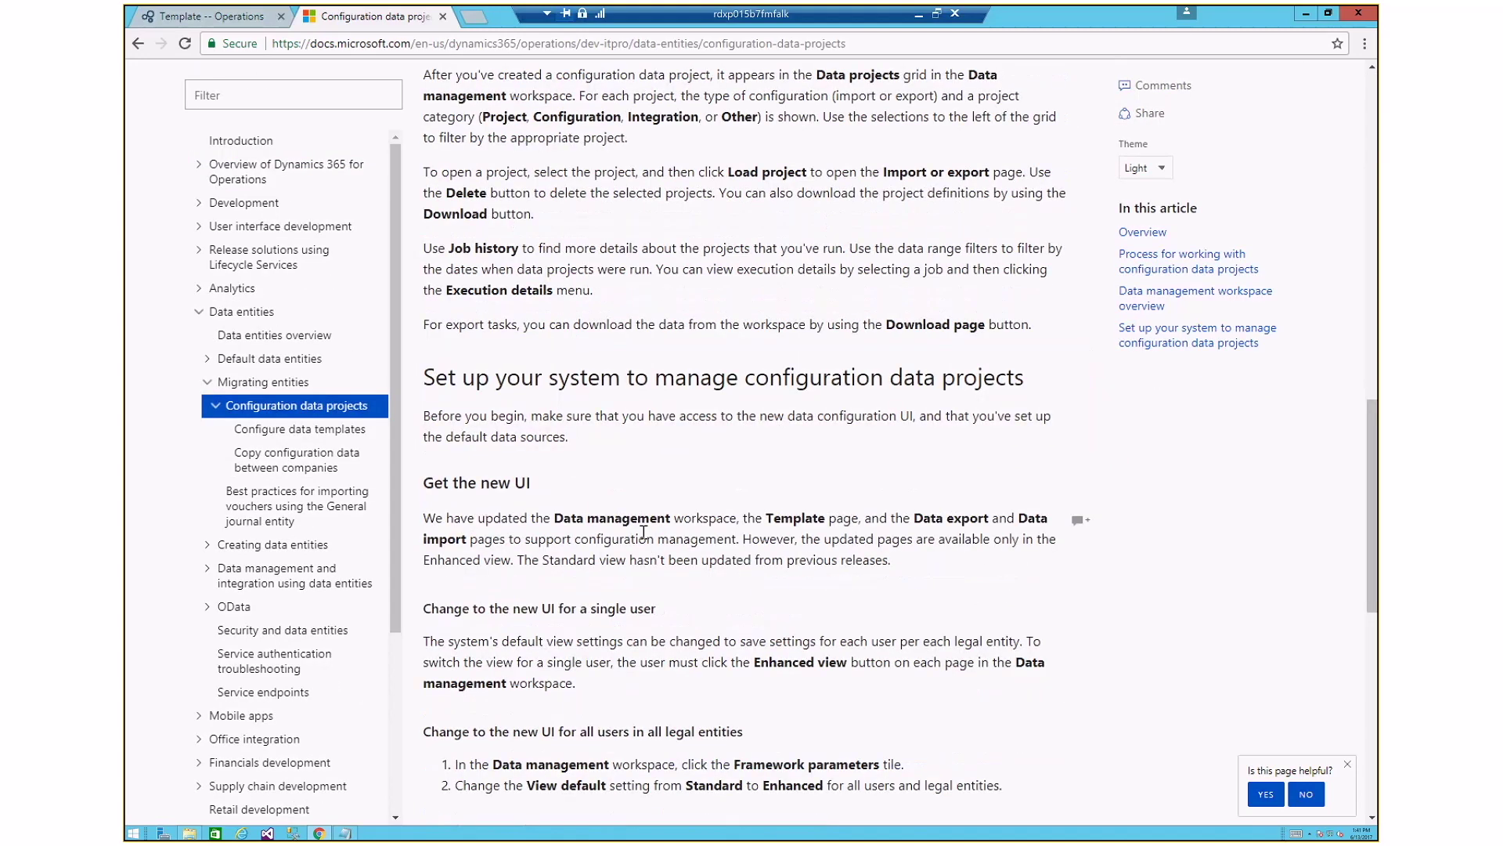
Open the Configure data templates article and review its sections on template creation, default templates, entity sequencing, merged templates and master data
click(277, 430)
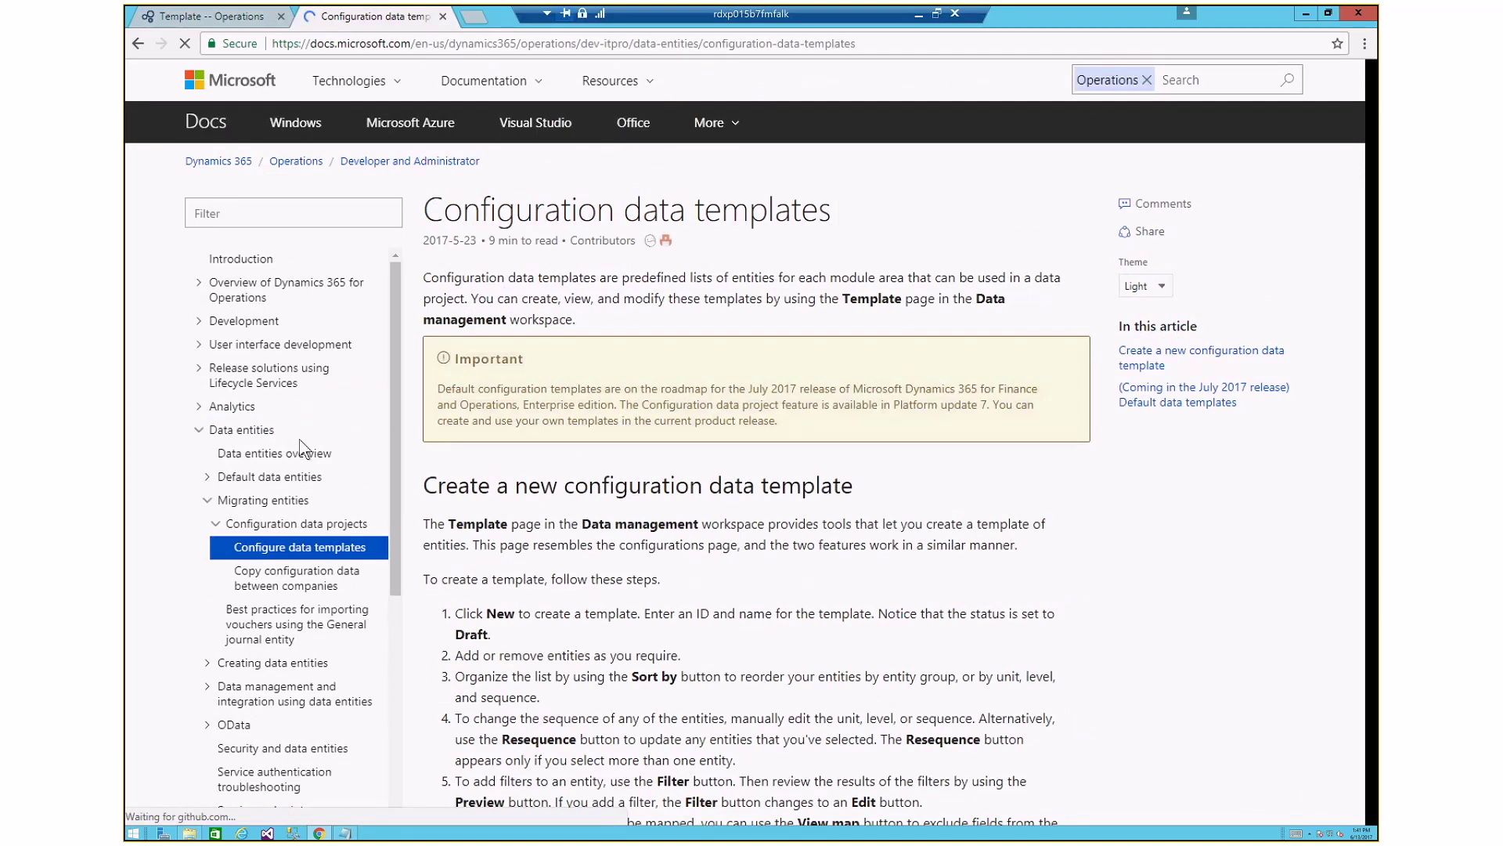
scroll(720, 552, down, 2)
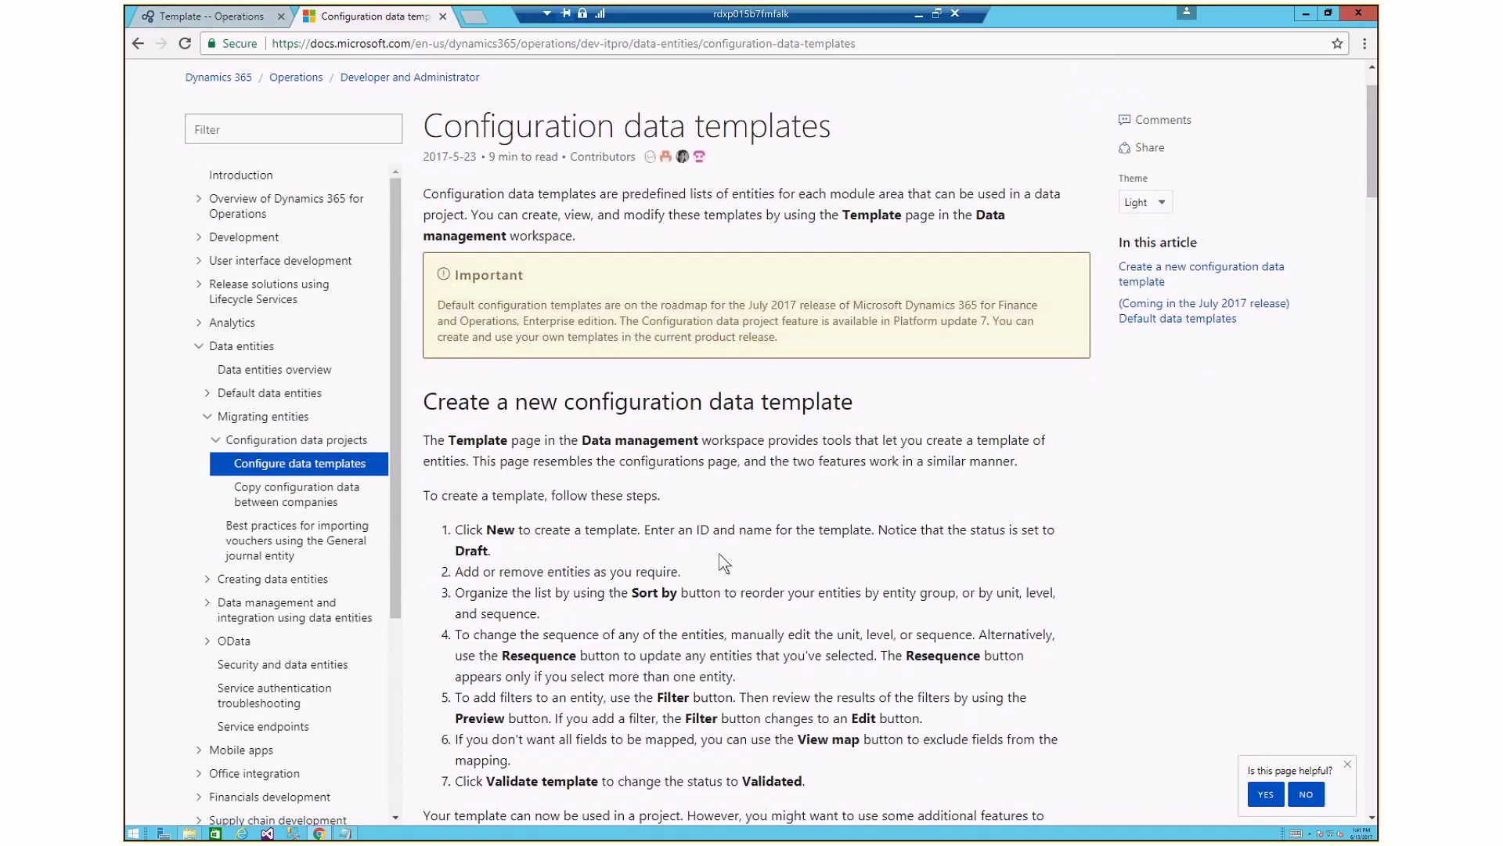
scroll(719, 552, down, 1)
scroll(720, 553, down, 10)
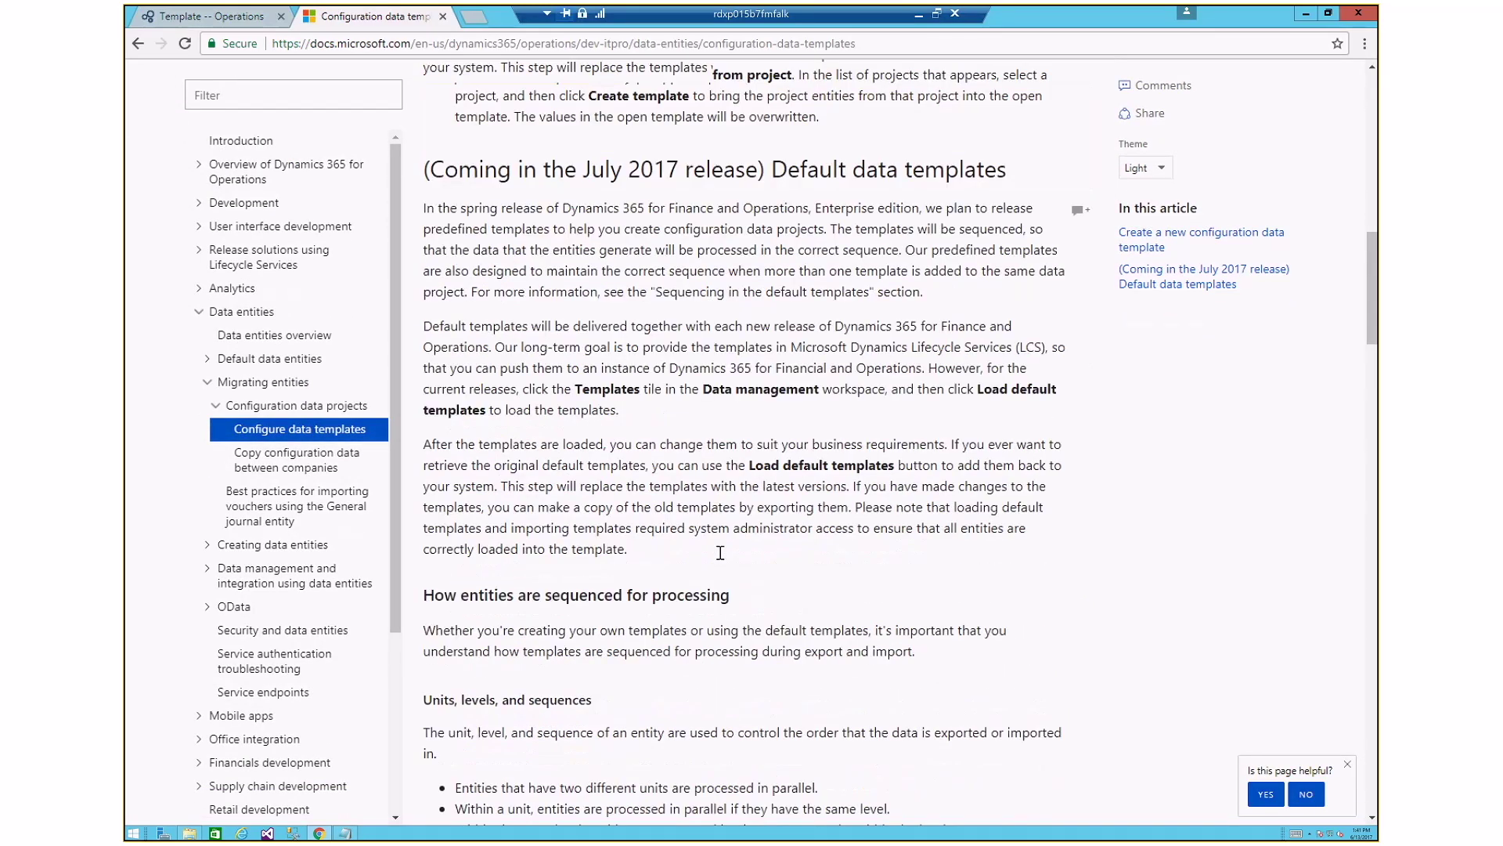
scroll(721, 553, down, 5)
scroll(728, 556, down, 15)
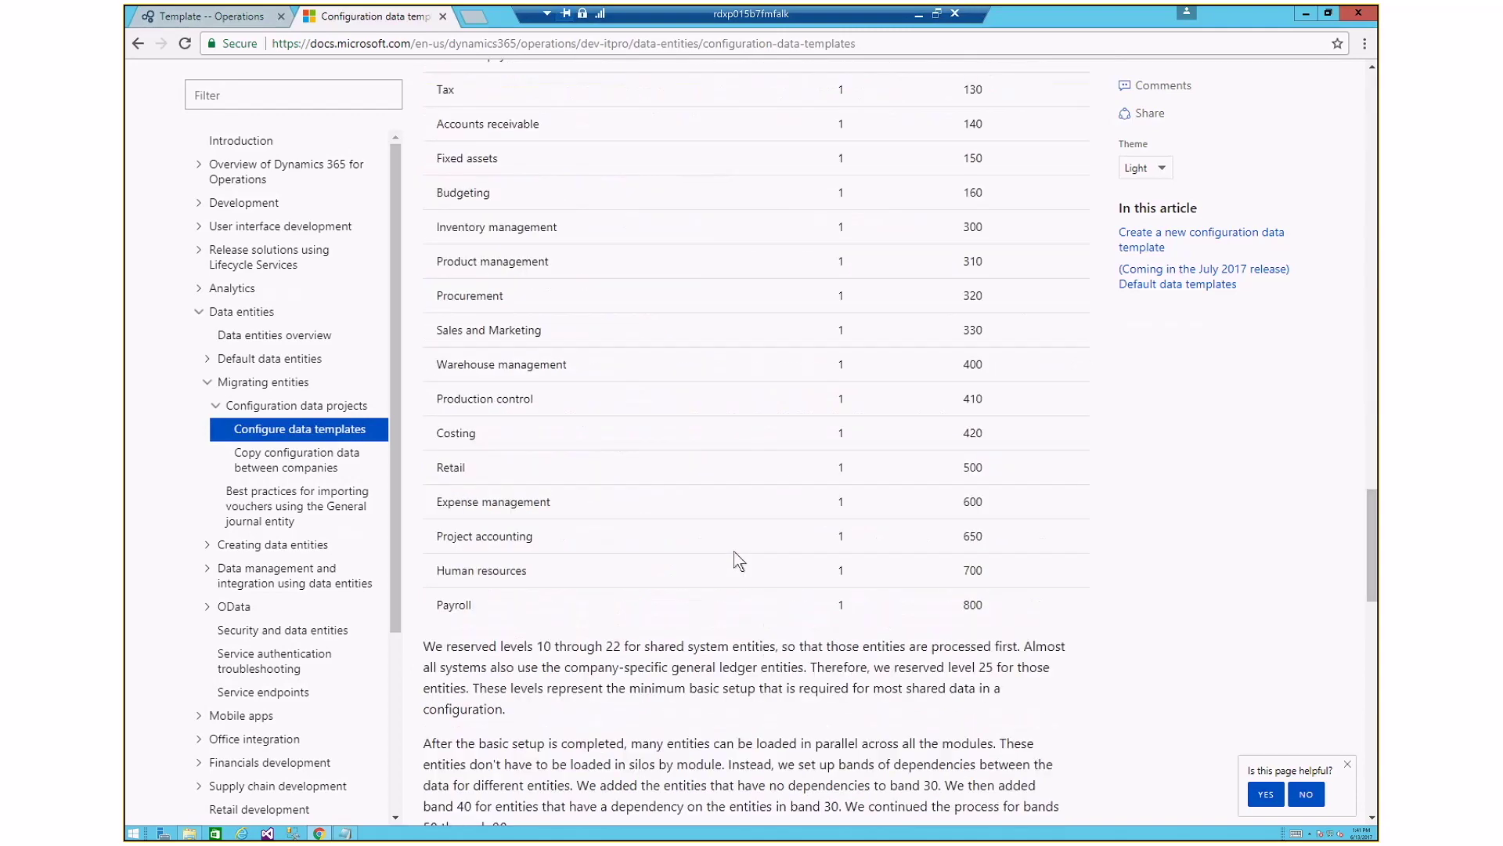
scroll(735, 552, down, 3)
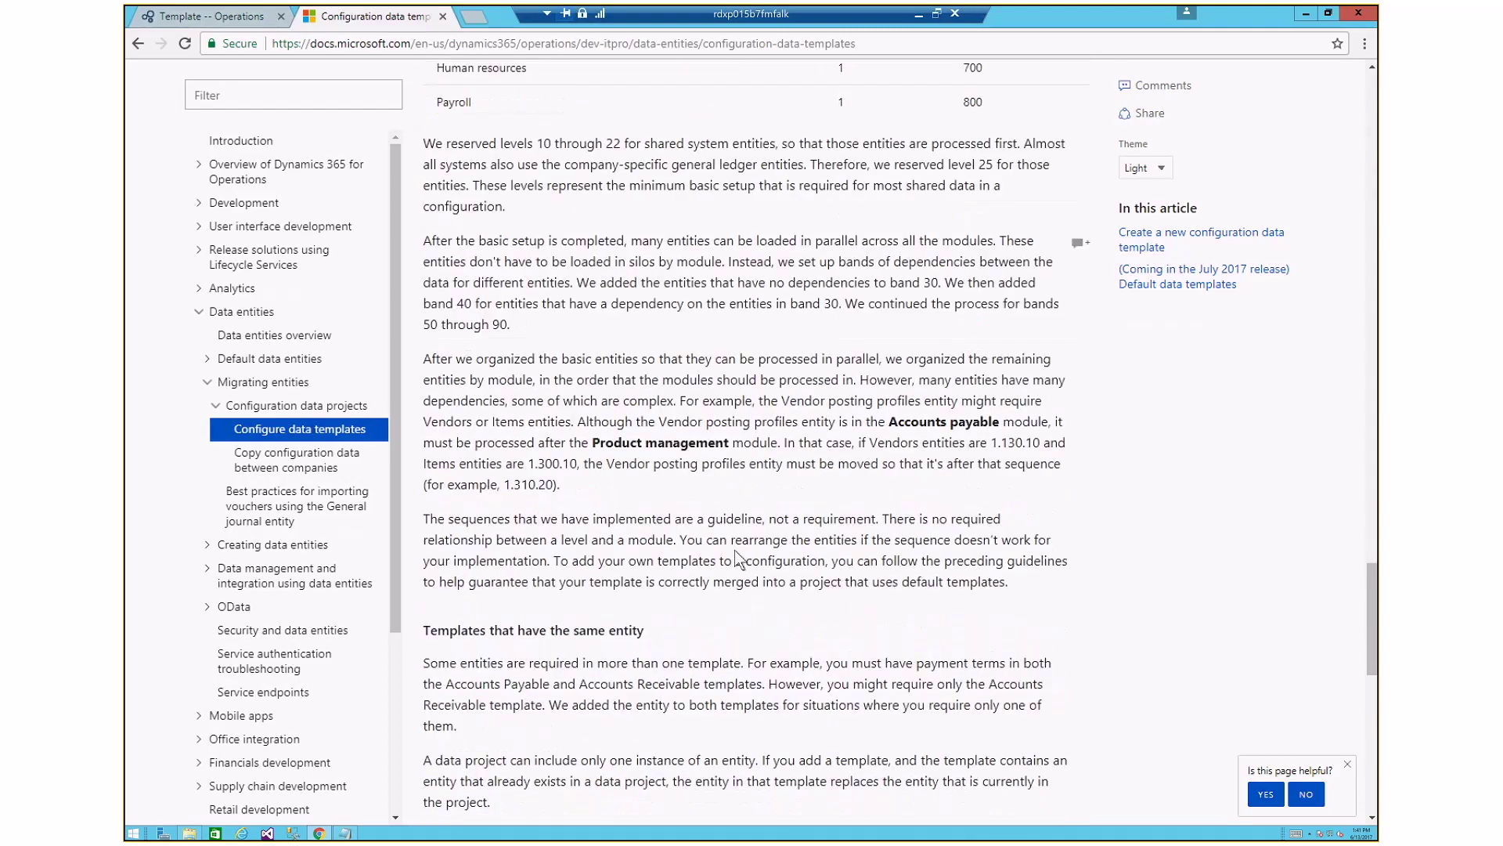
scroll(736, 558, down, 3)
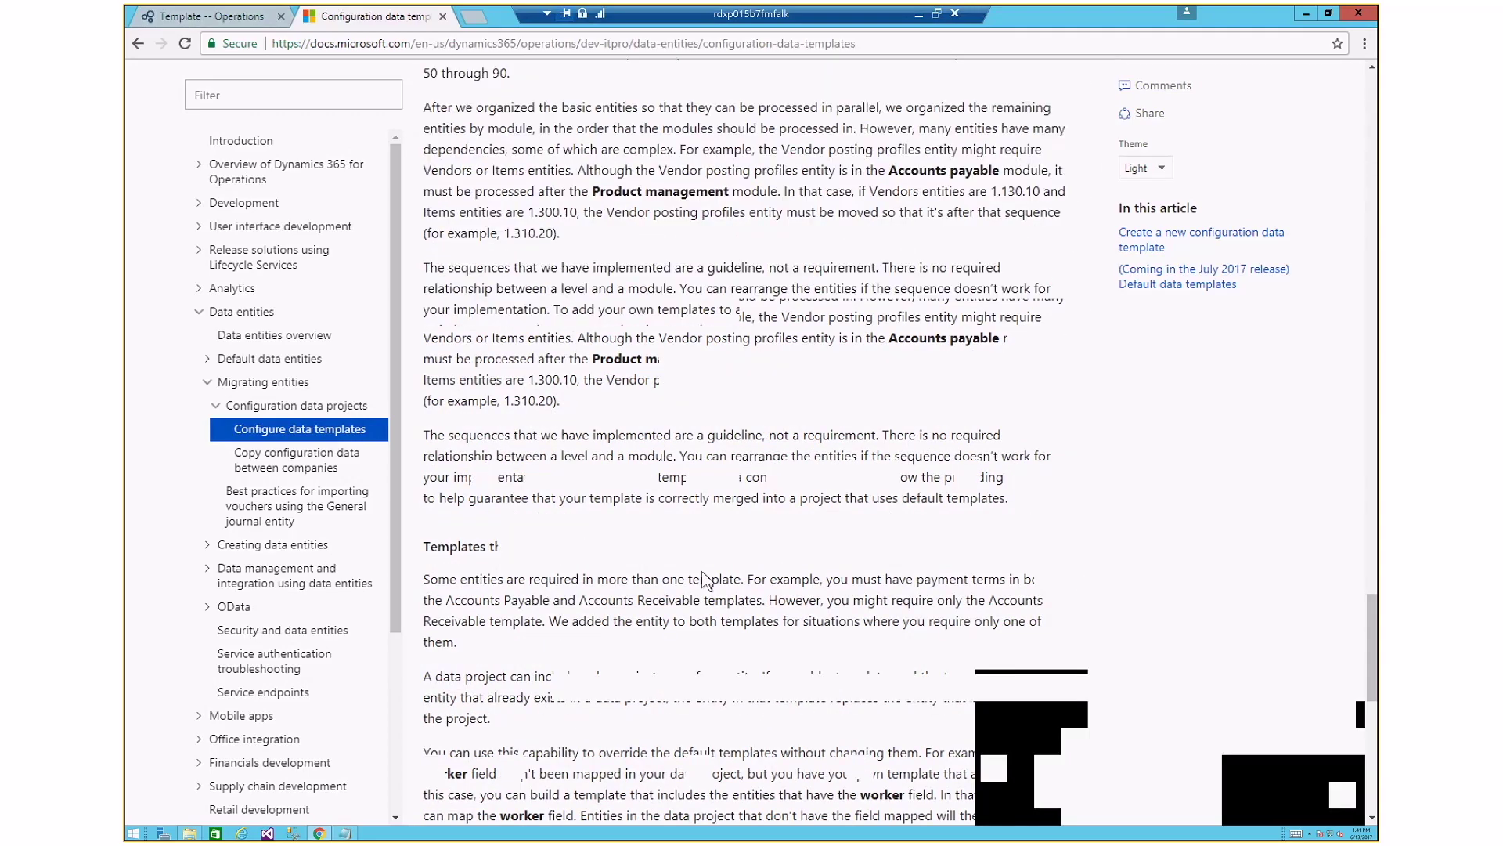
scroll(664, 609, down, 7)
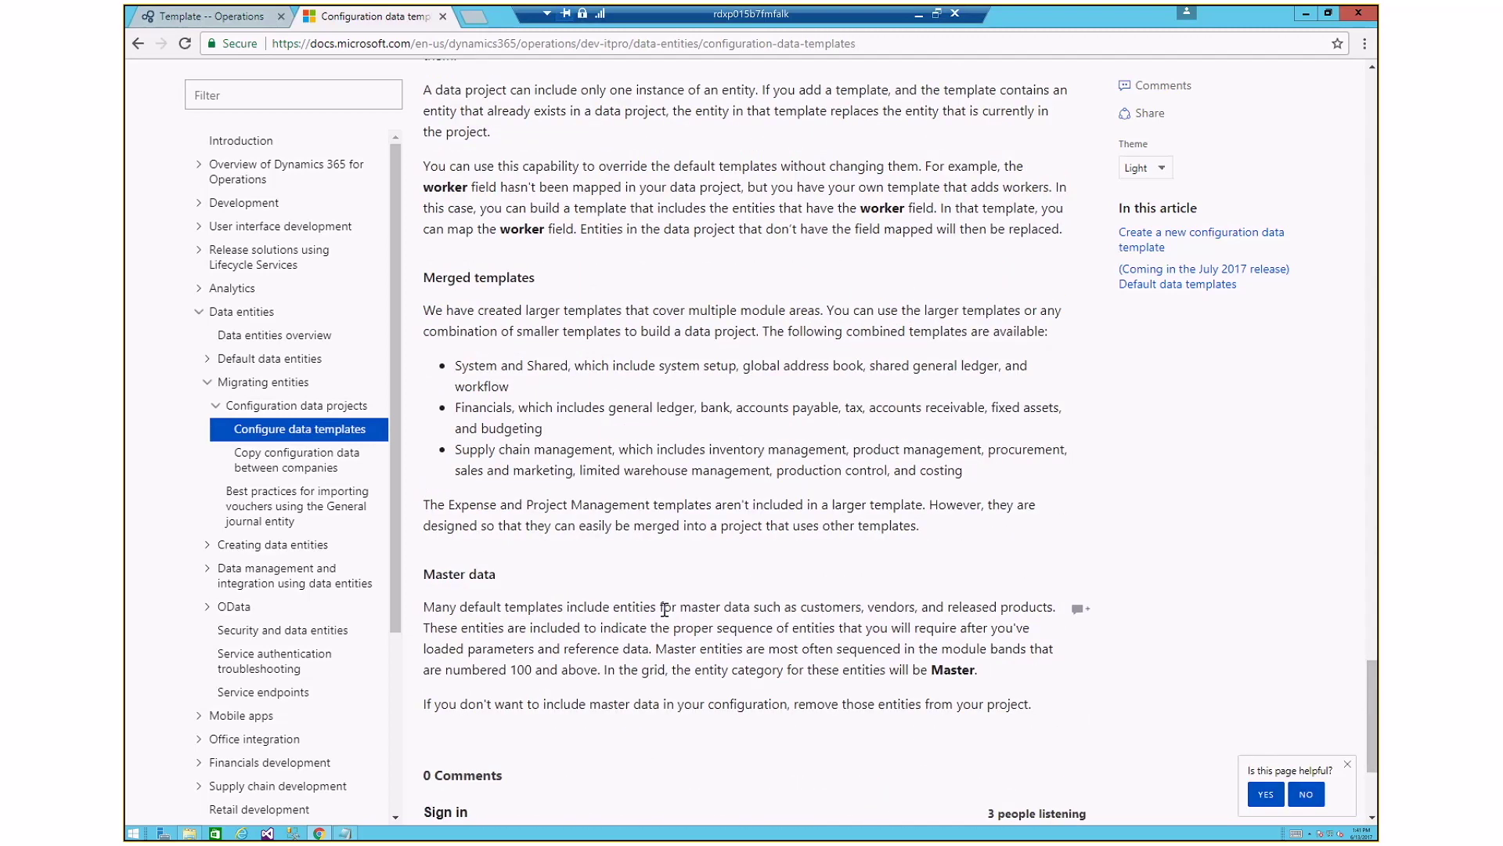
scroll(664, 609, up, 1)
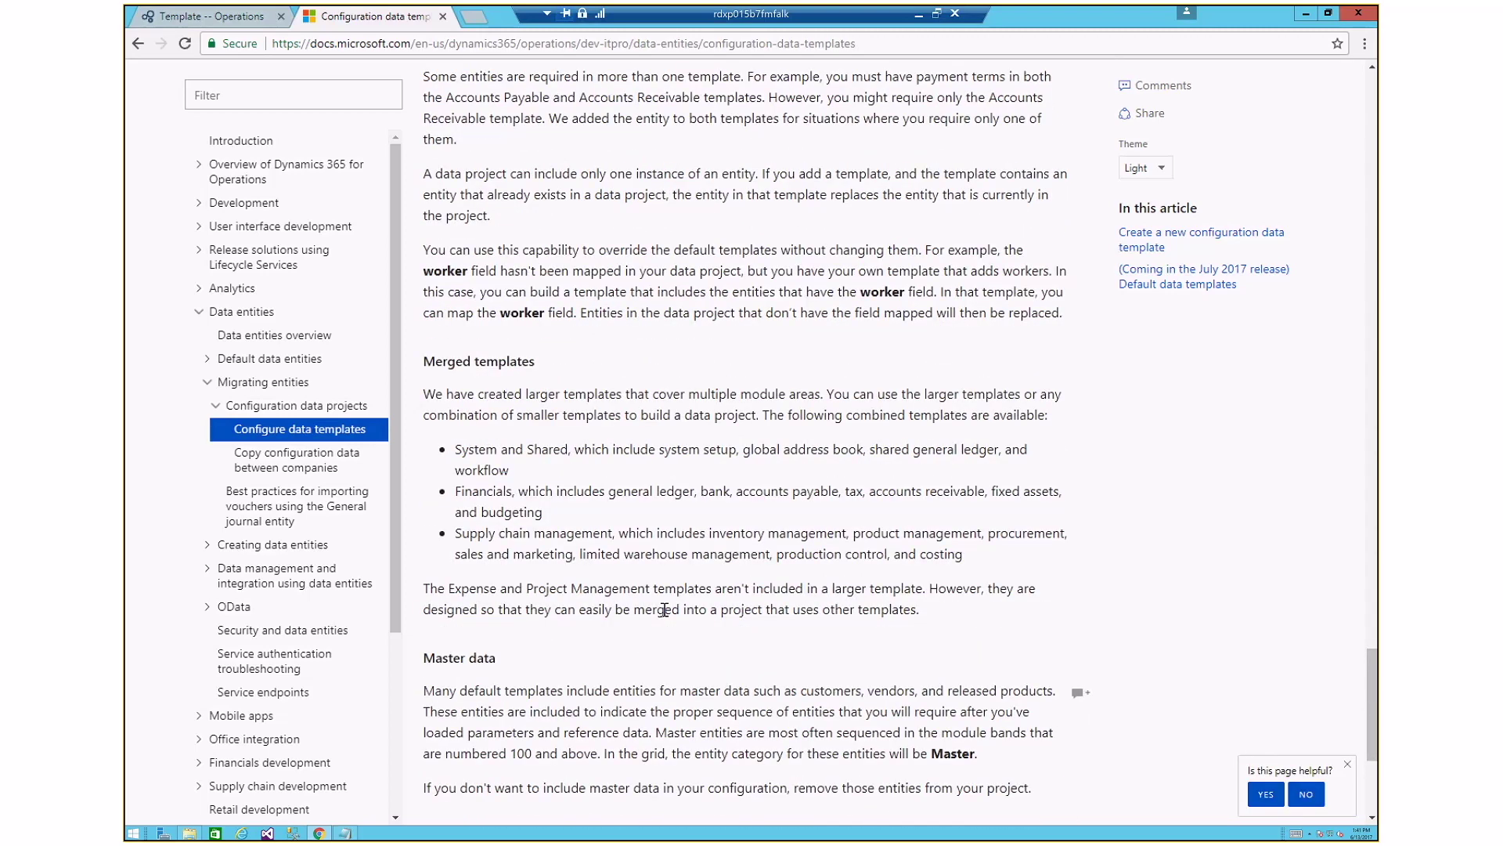
scroll(664, 609, up, 4)
Open the Copy configuration data between companies article and review the export procedure and the special-purpose entities table
click(295, 463)
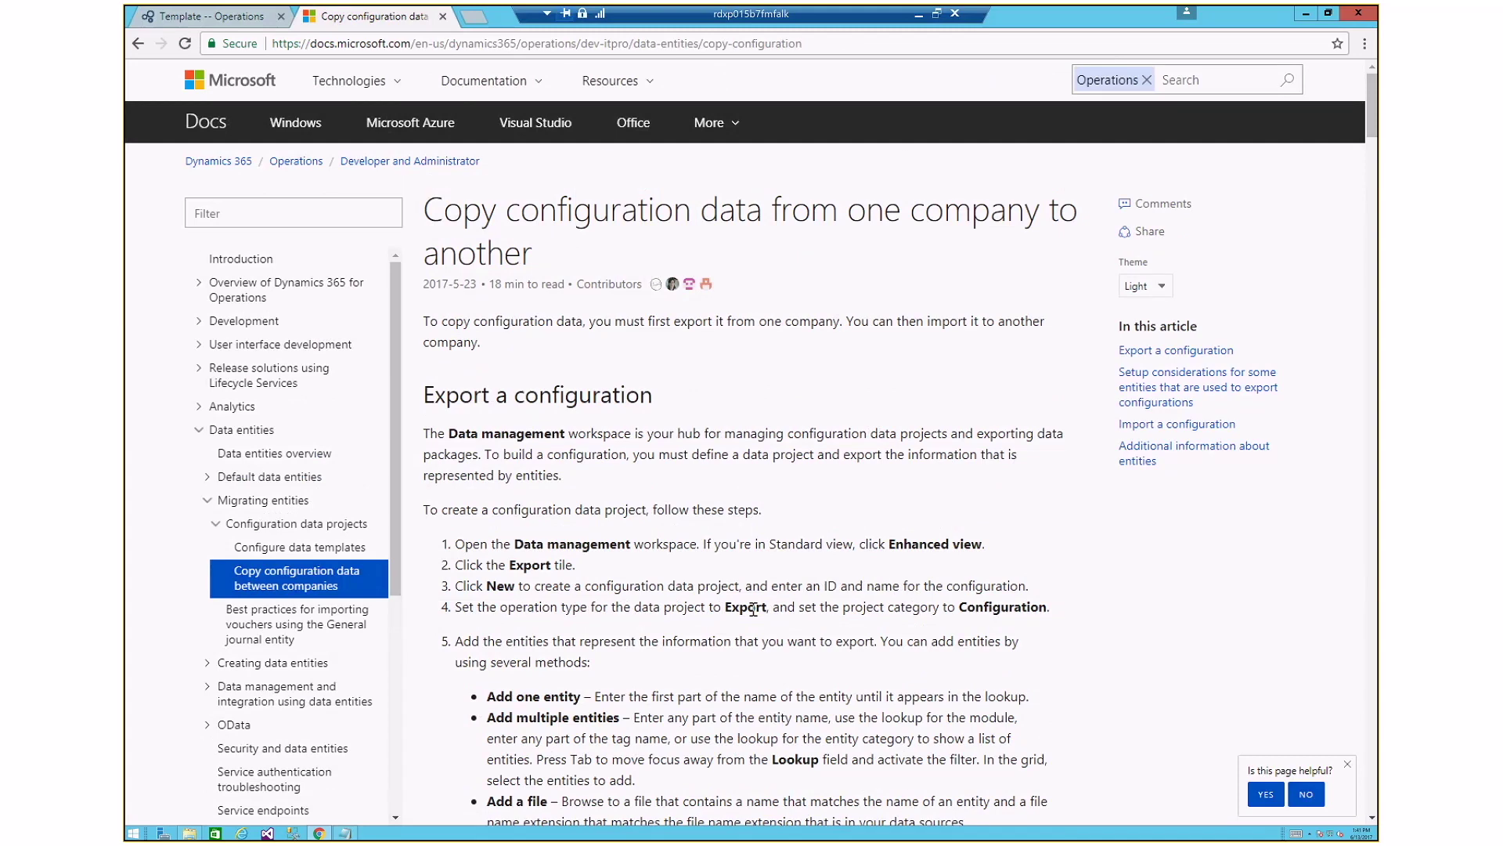
scroll(753, 609, down, 1)
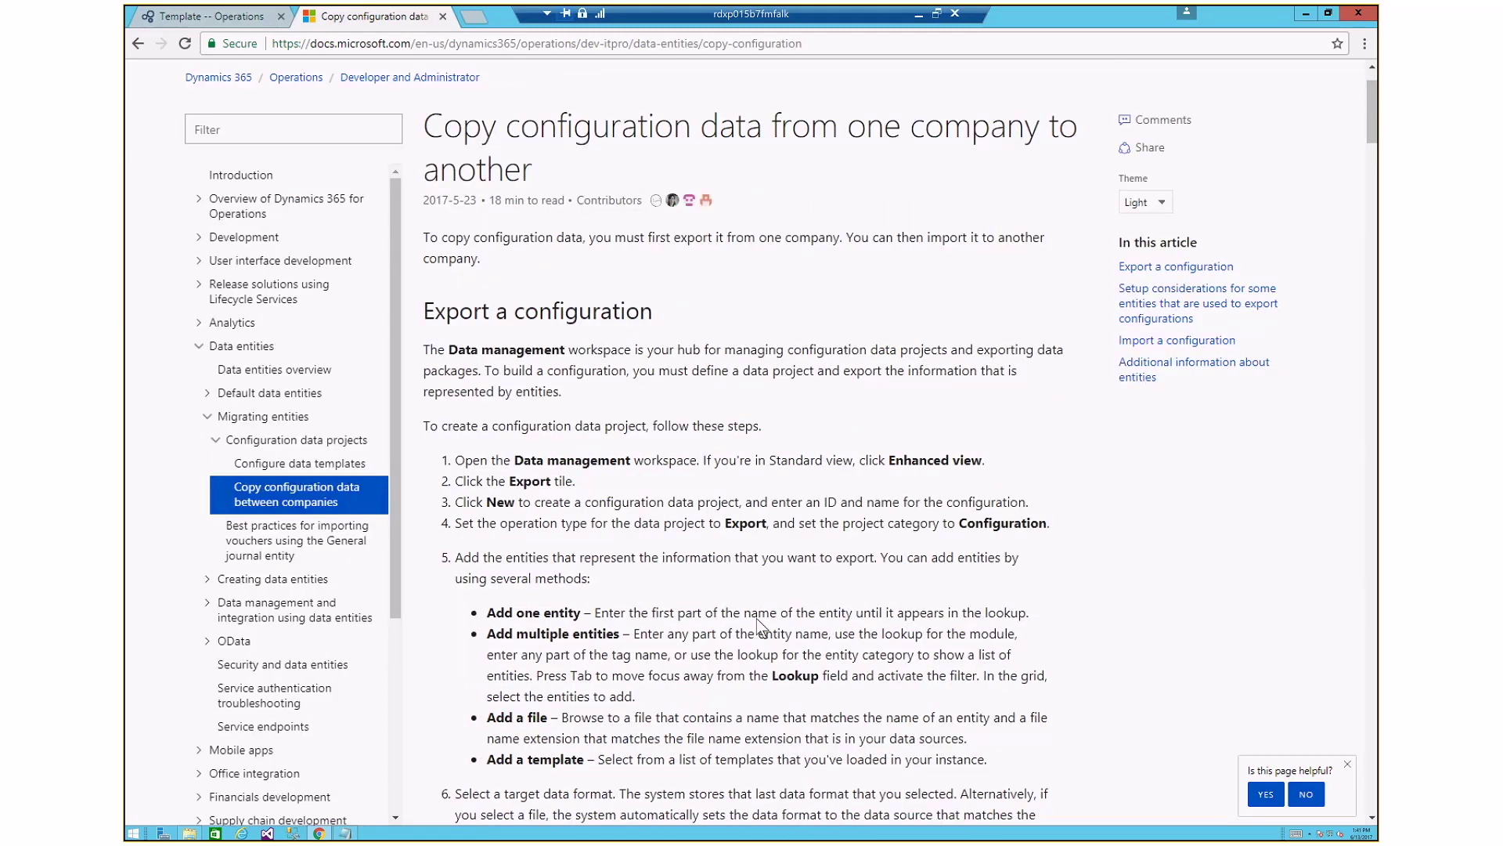
scroll(757, 624, down, 5)
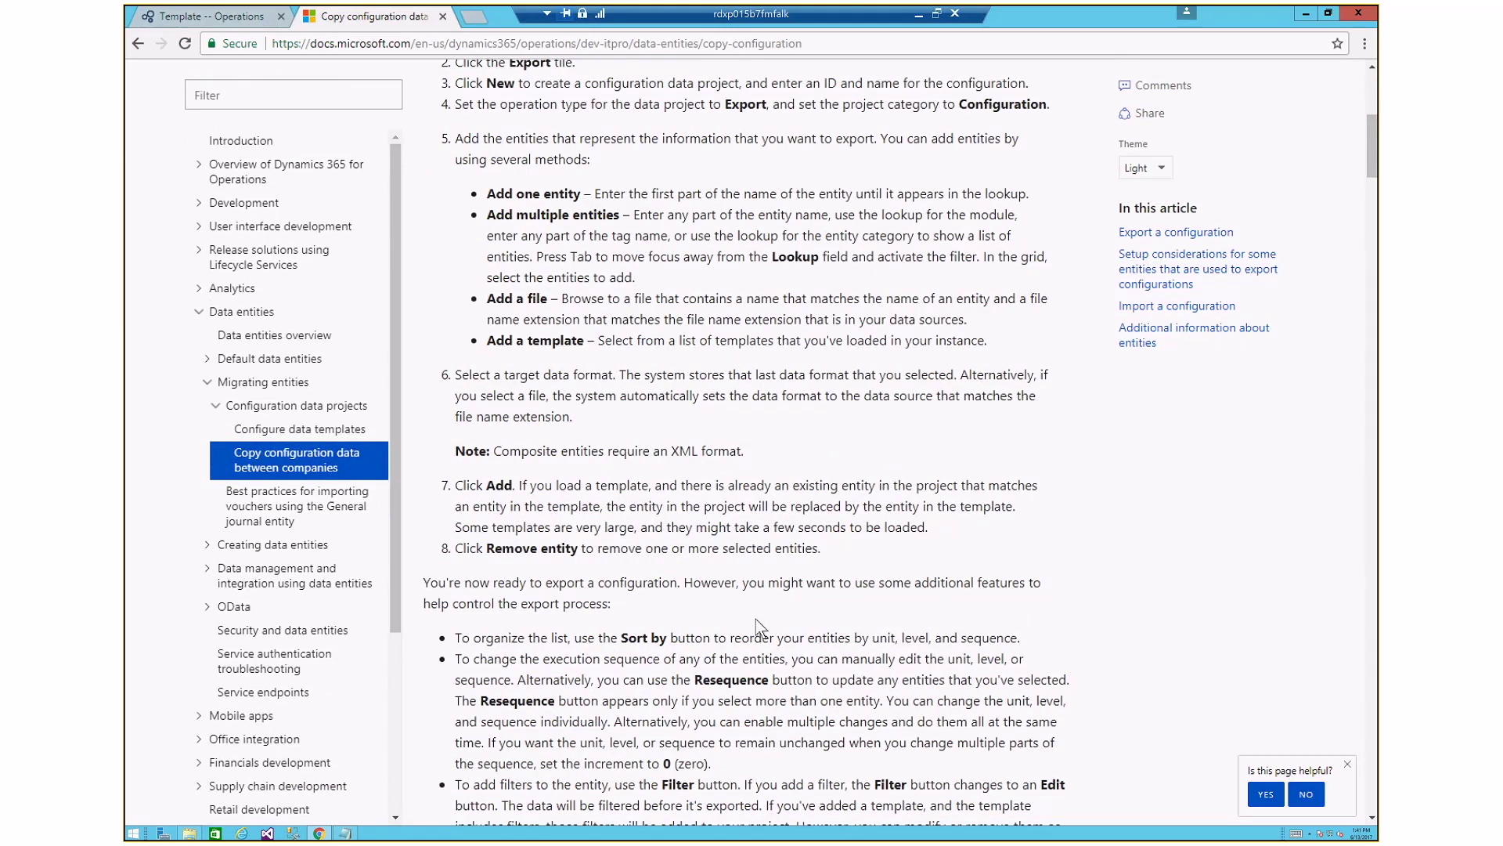
scroll(756, 624, down, 4)
scroll(766, 623, down, 6)
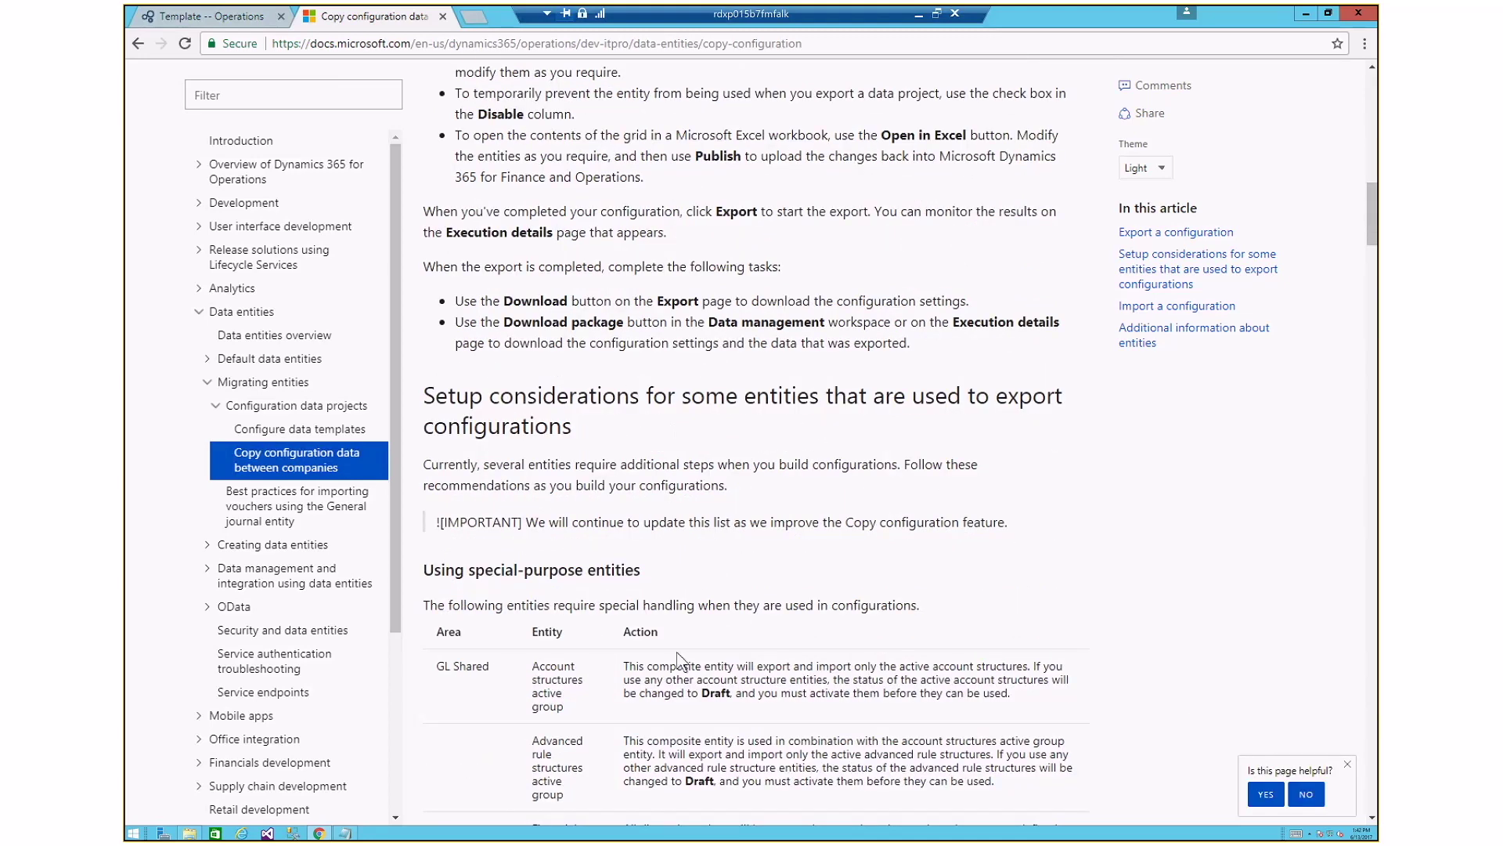
scroll(677, 651, down, 2)
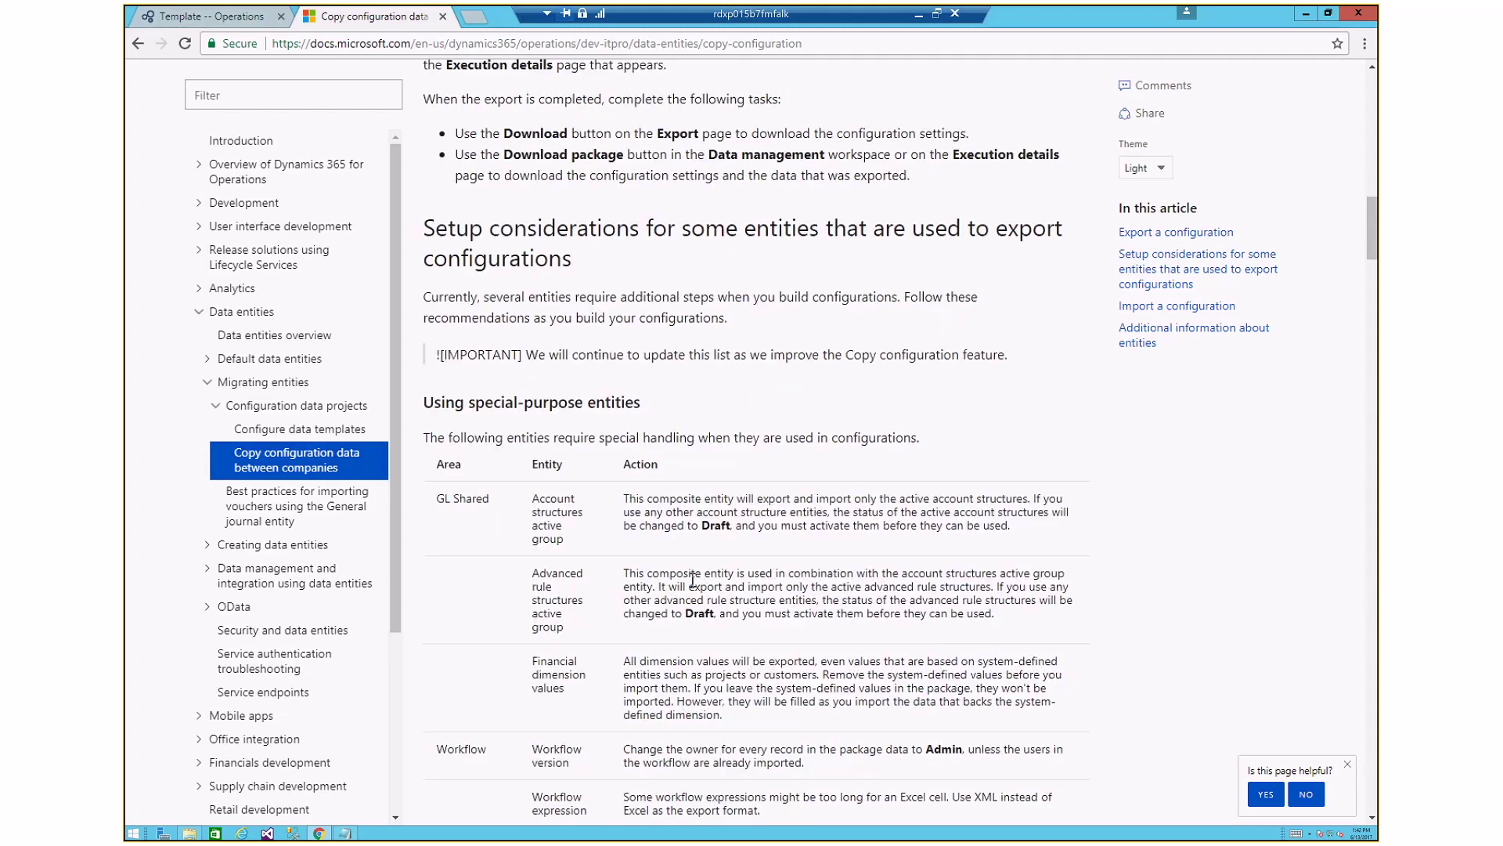
scroll(727, 675, down, 2)
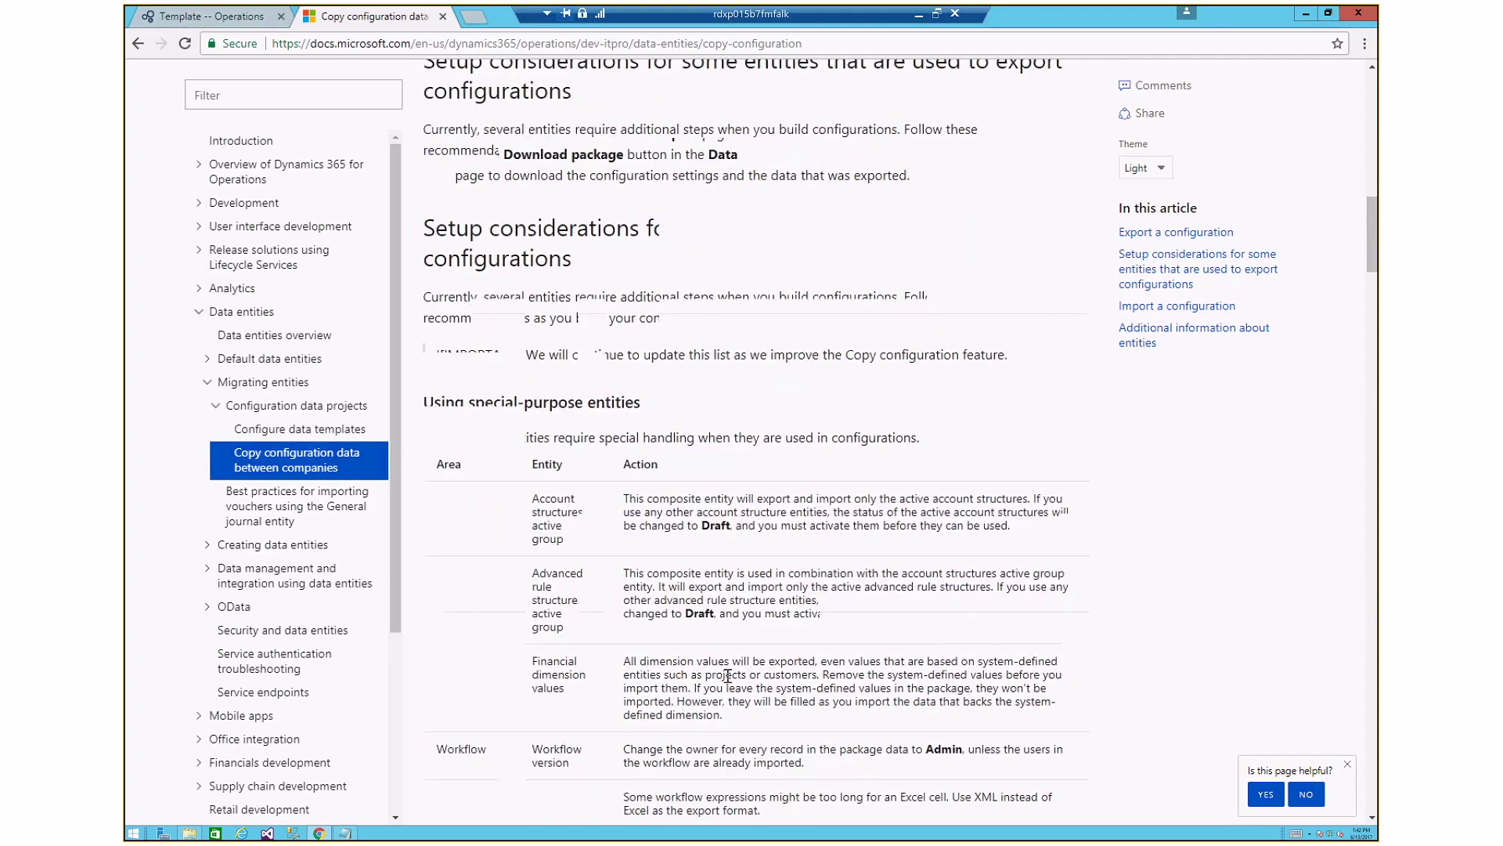
scroll(737, 659, down, 3)
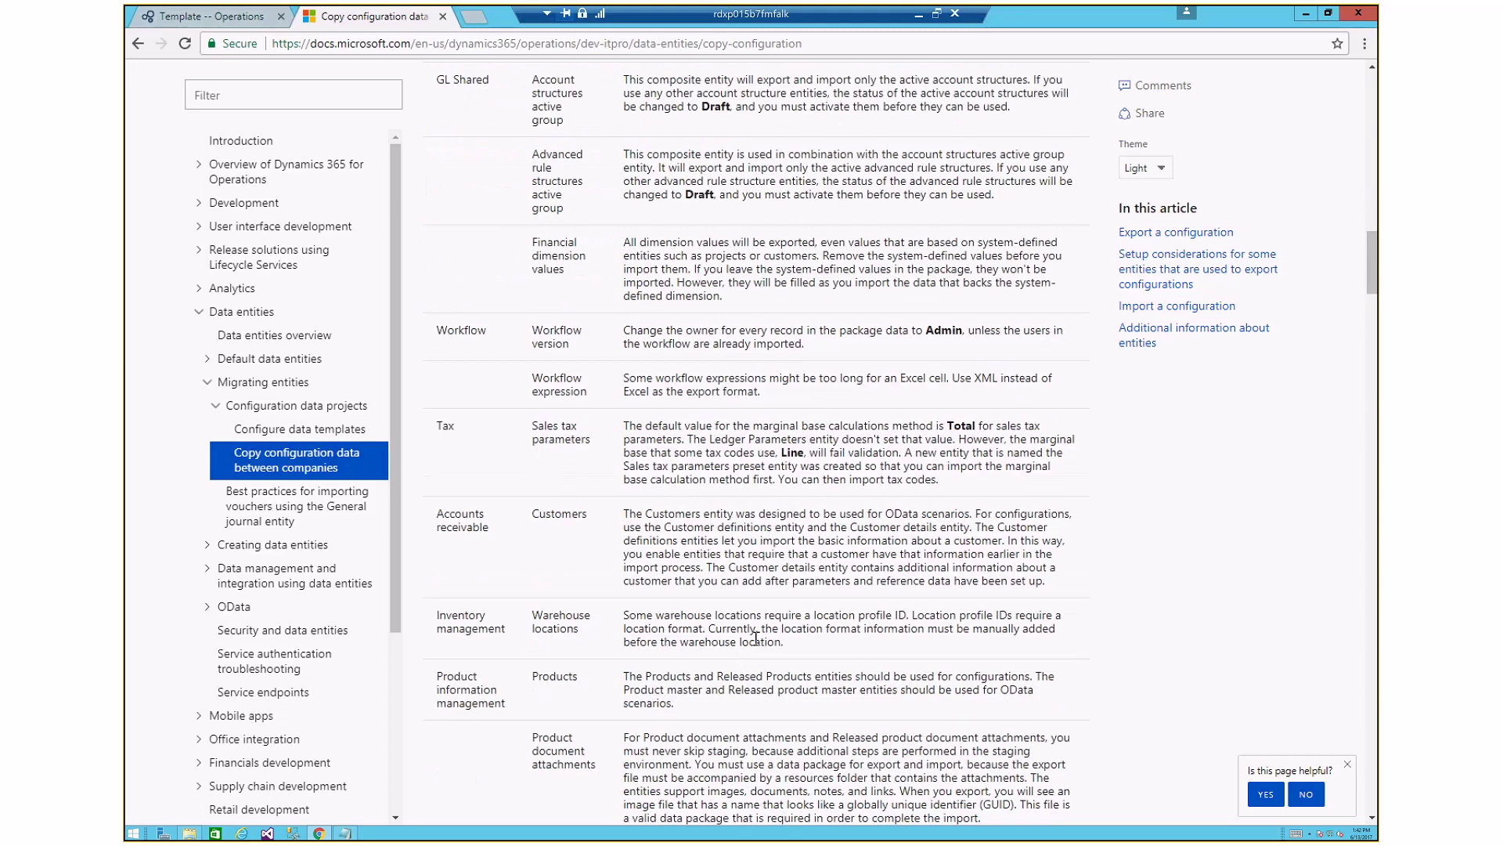
Review the article's guidance on unmapping and filtering entity fields and on golden builds that have multiple legal entities
scroll(756, 638, down, 7)
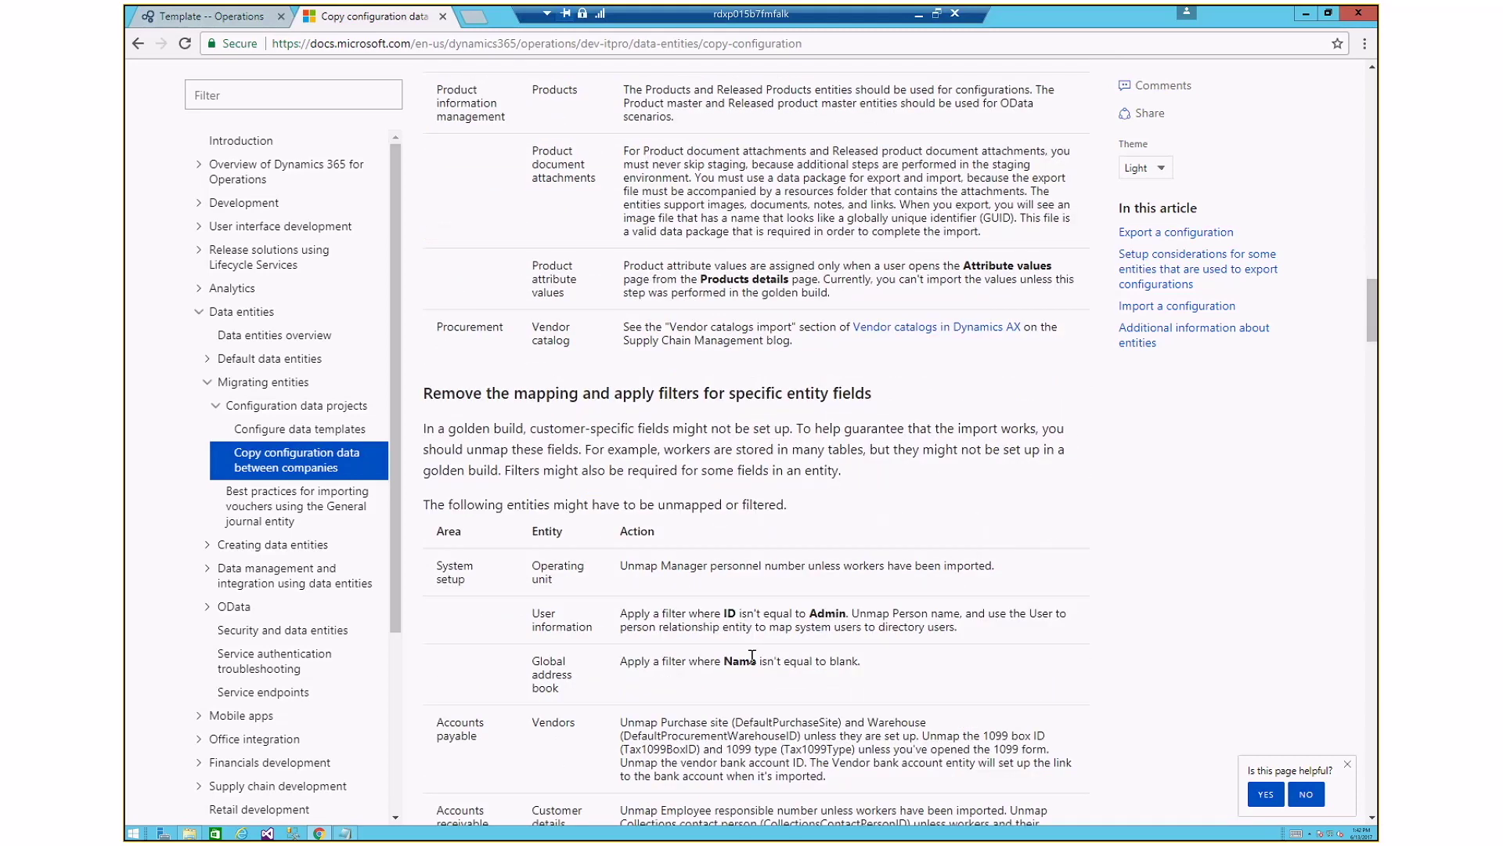
scroll(752, 656, down, 1)
scroll(767, 645, down, 4)
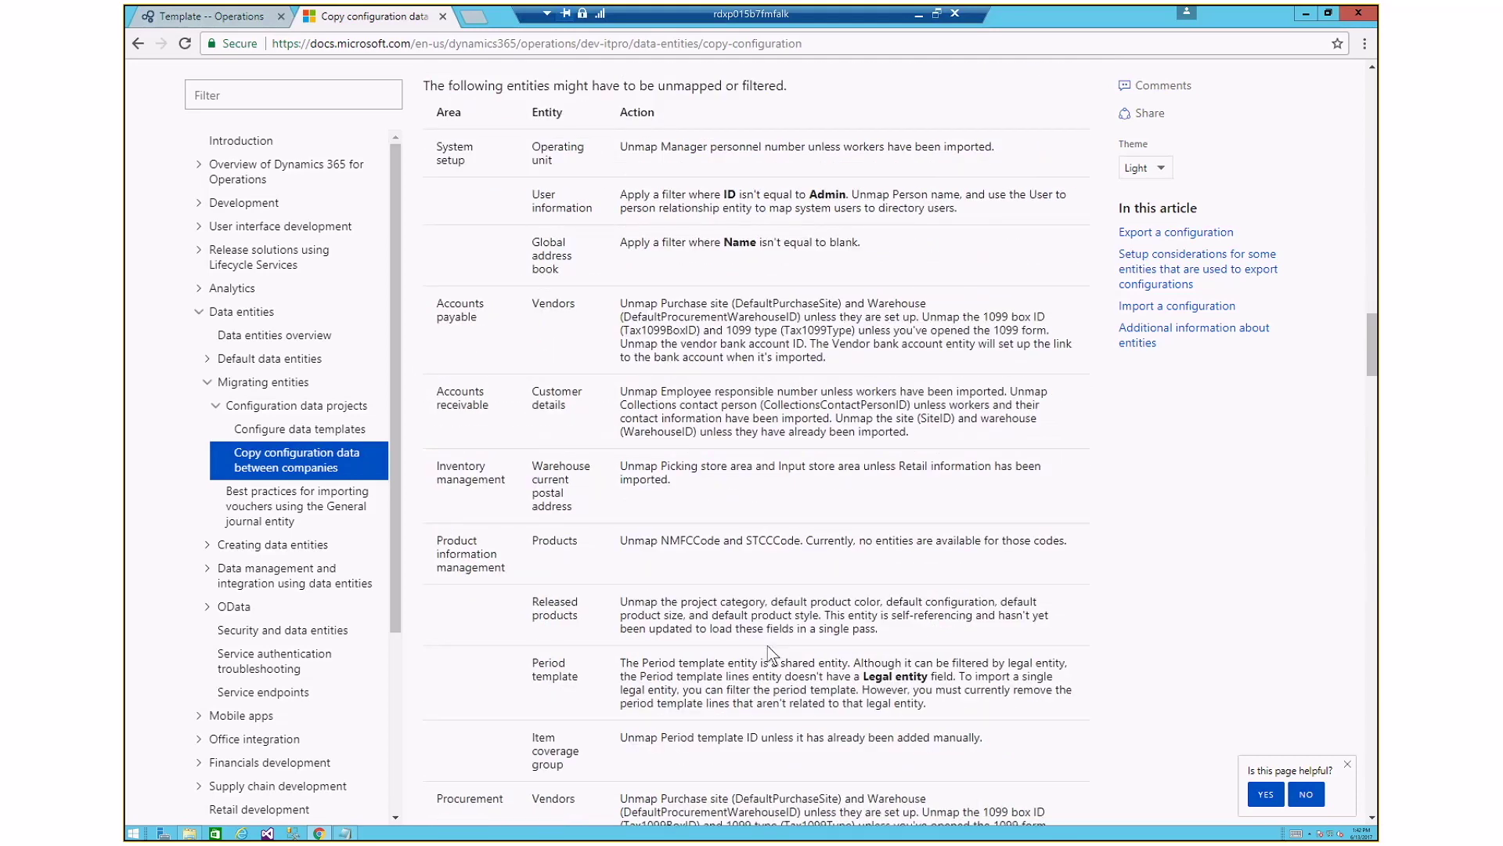
scroll(768, 645, down, 5)
scroll(768, 643, down, 3)
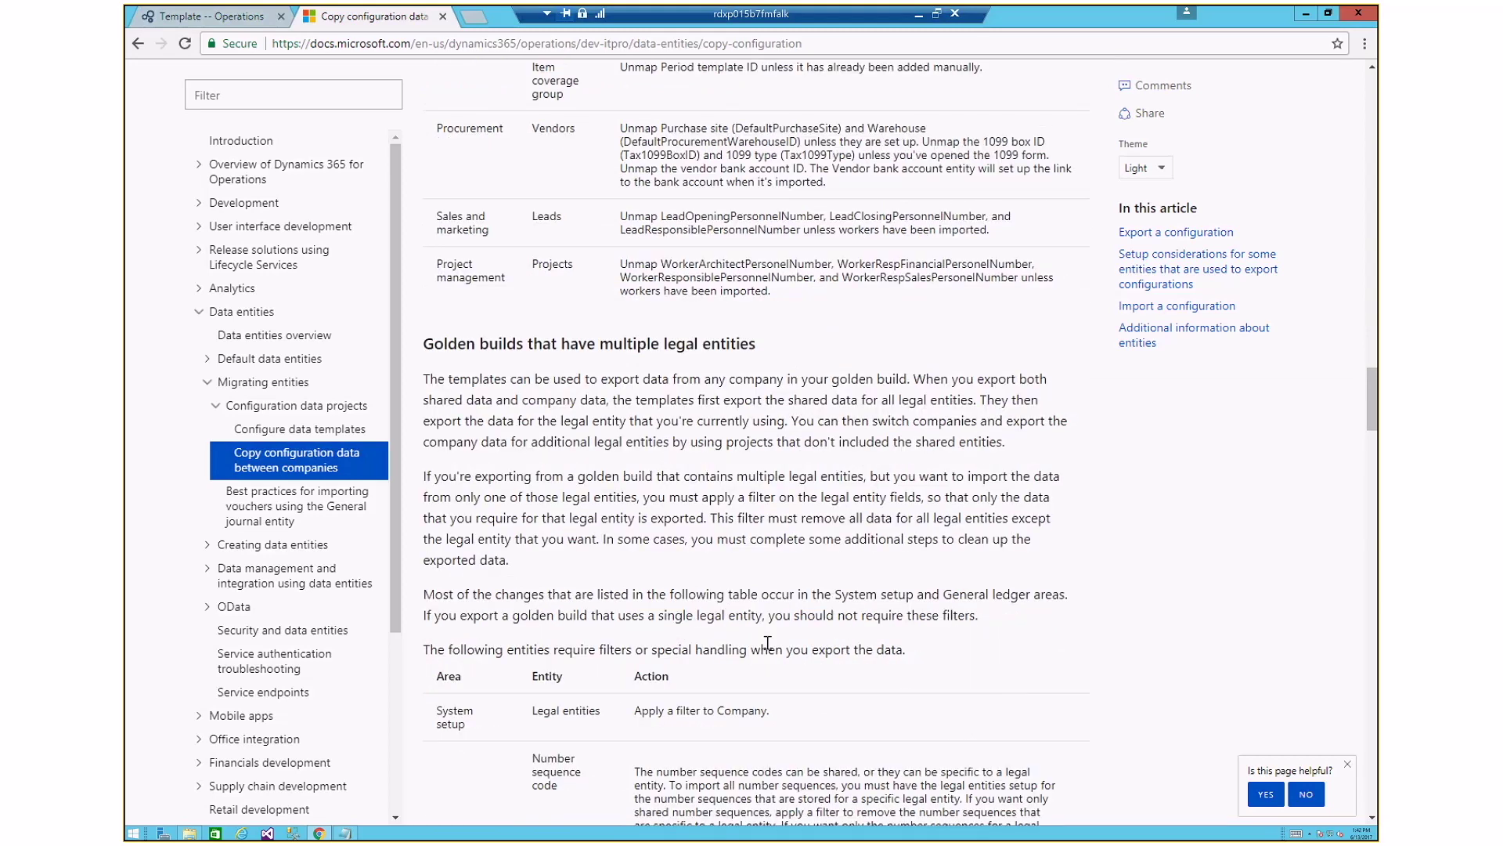
scroll(767, 642, down, 5)
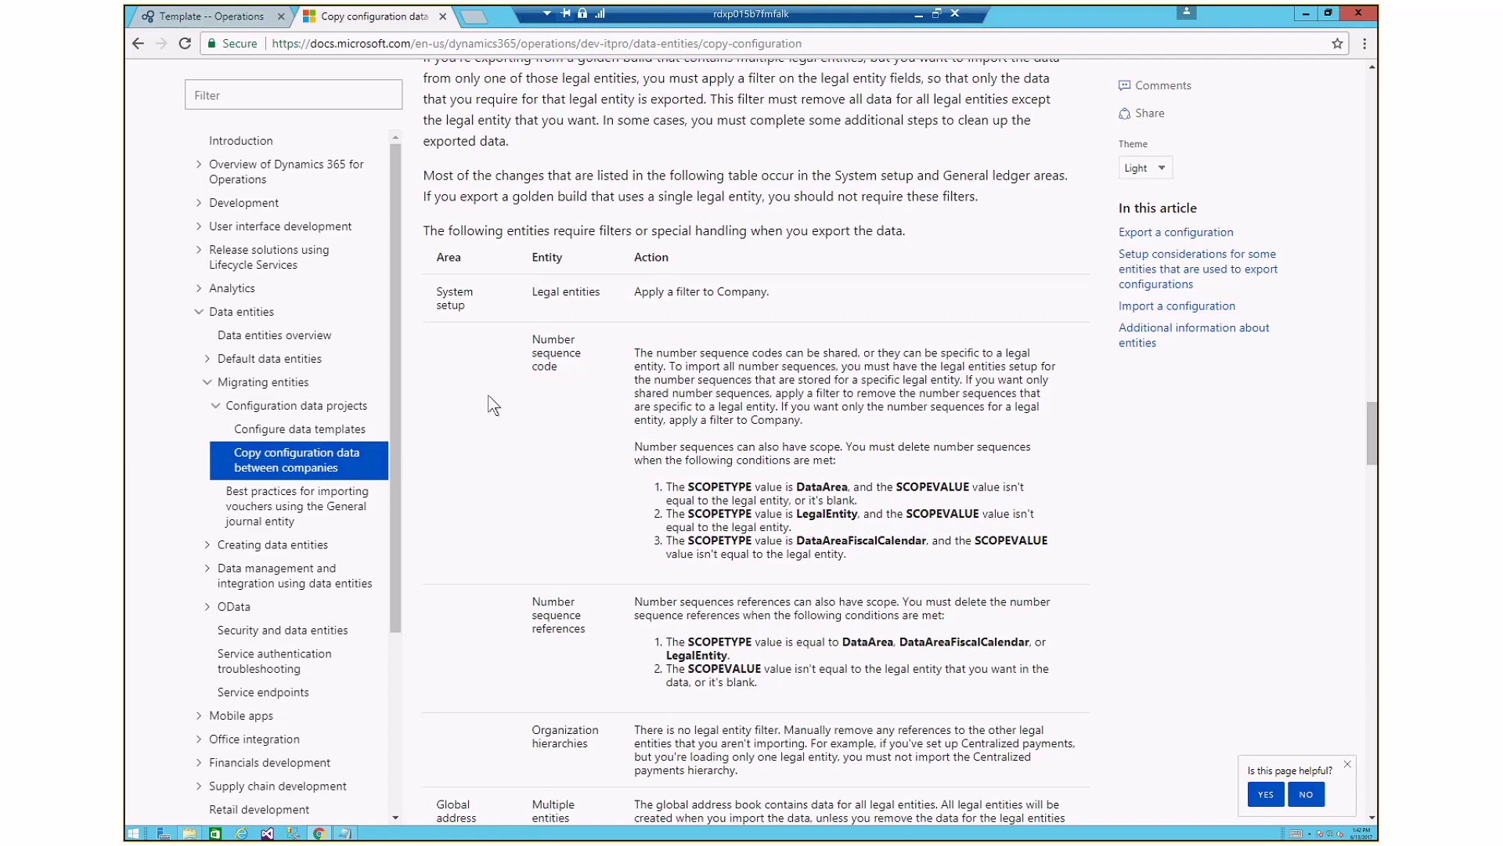
scroll(491, 403, up, 2)
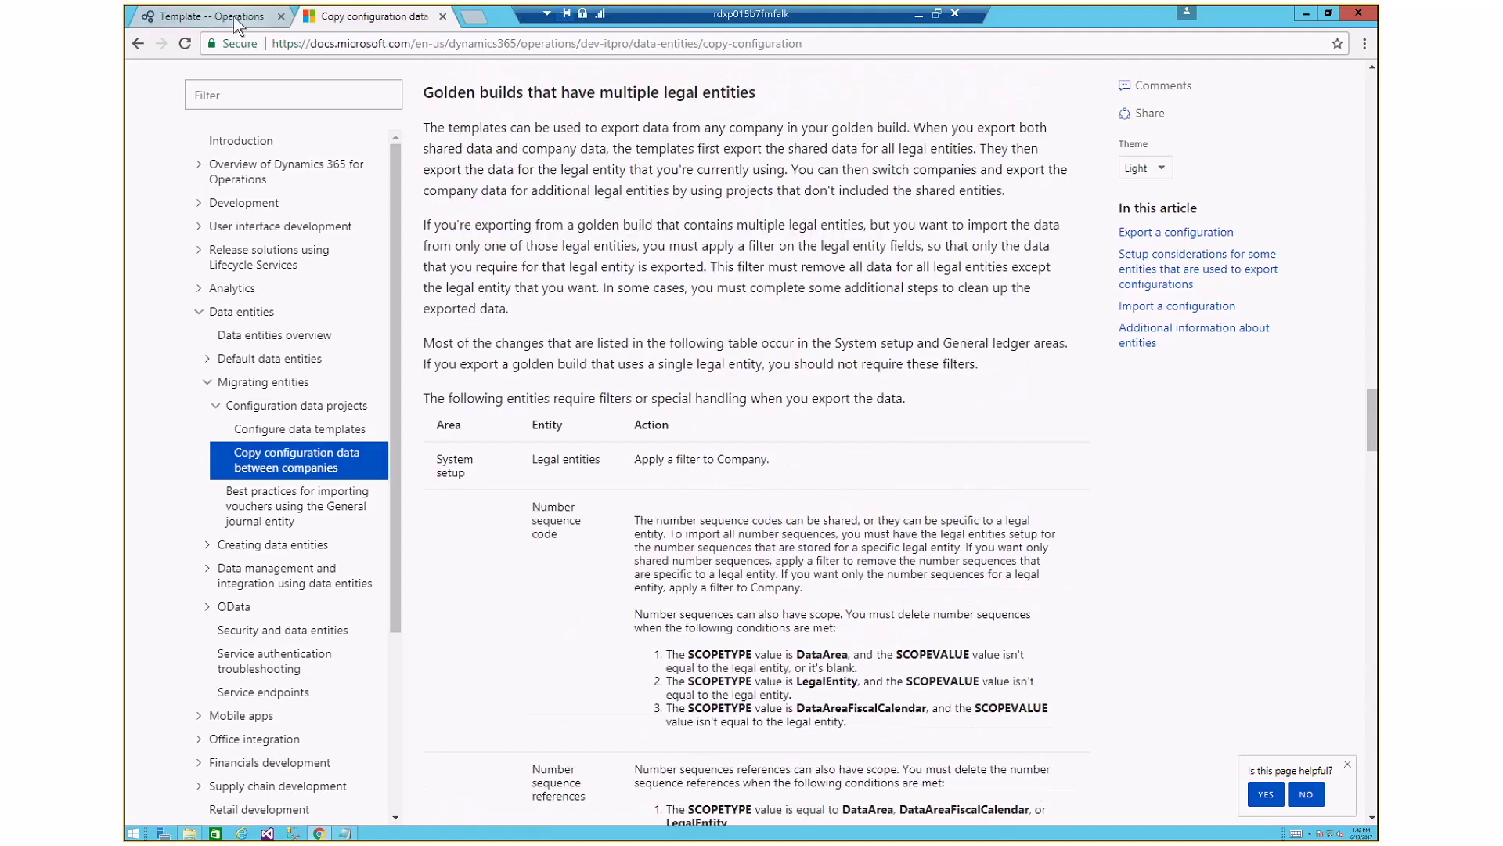
Return to Dynamics 365 and leave the template page for the Data management workspace
click(239, 21)
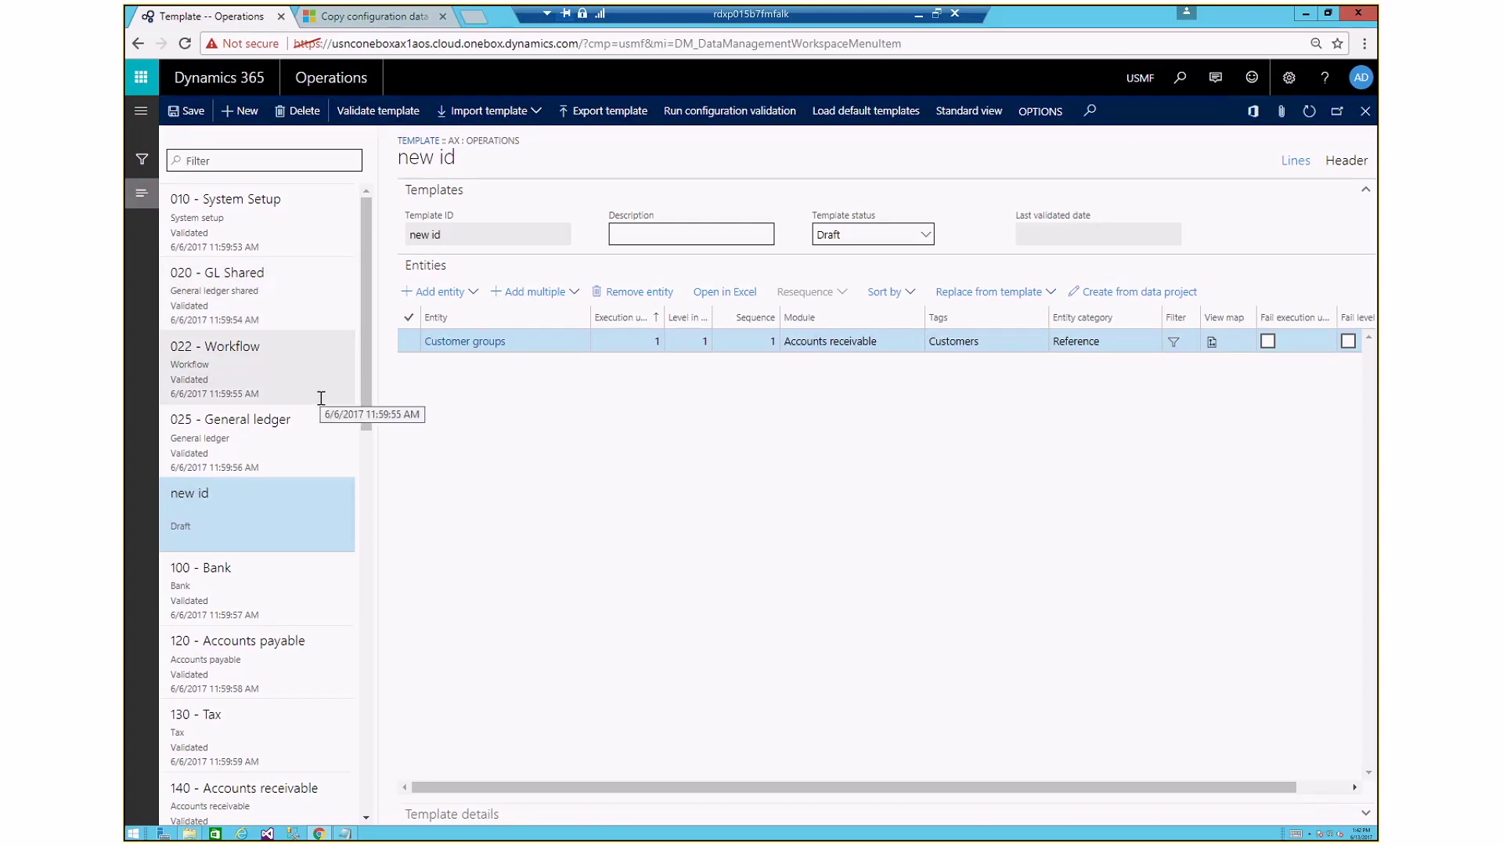
click(141, 114)
click(198, 145)
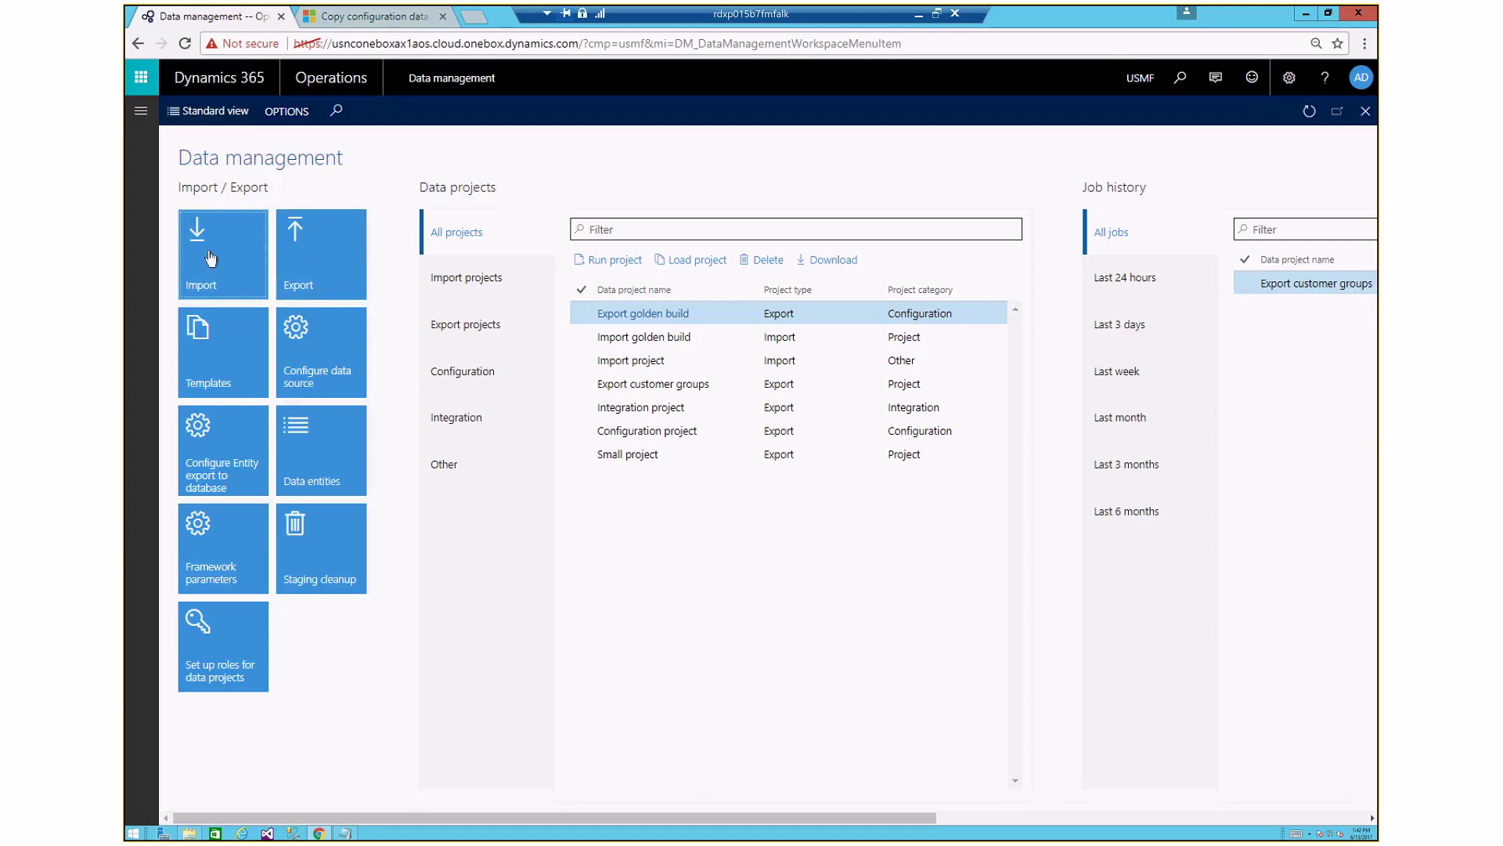
Start a new export data project with the group name "new project", the description "description" and the Project category
click(312, 264)
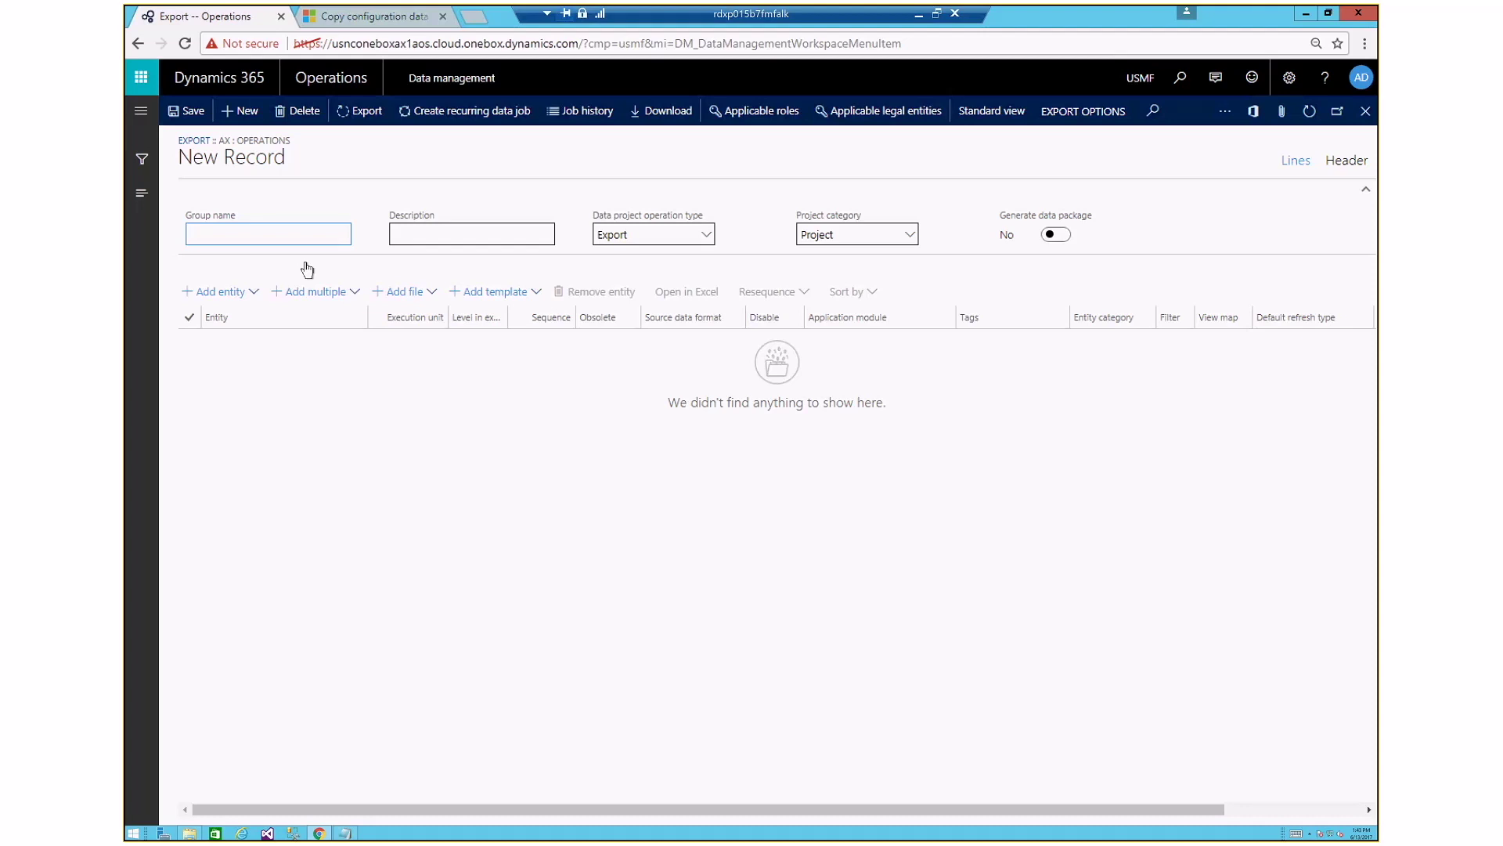
click(140, 202)
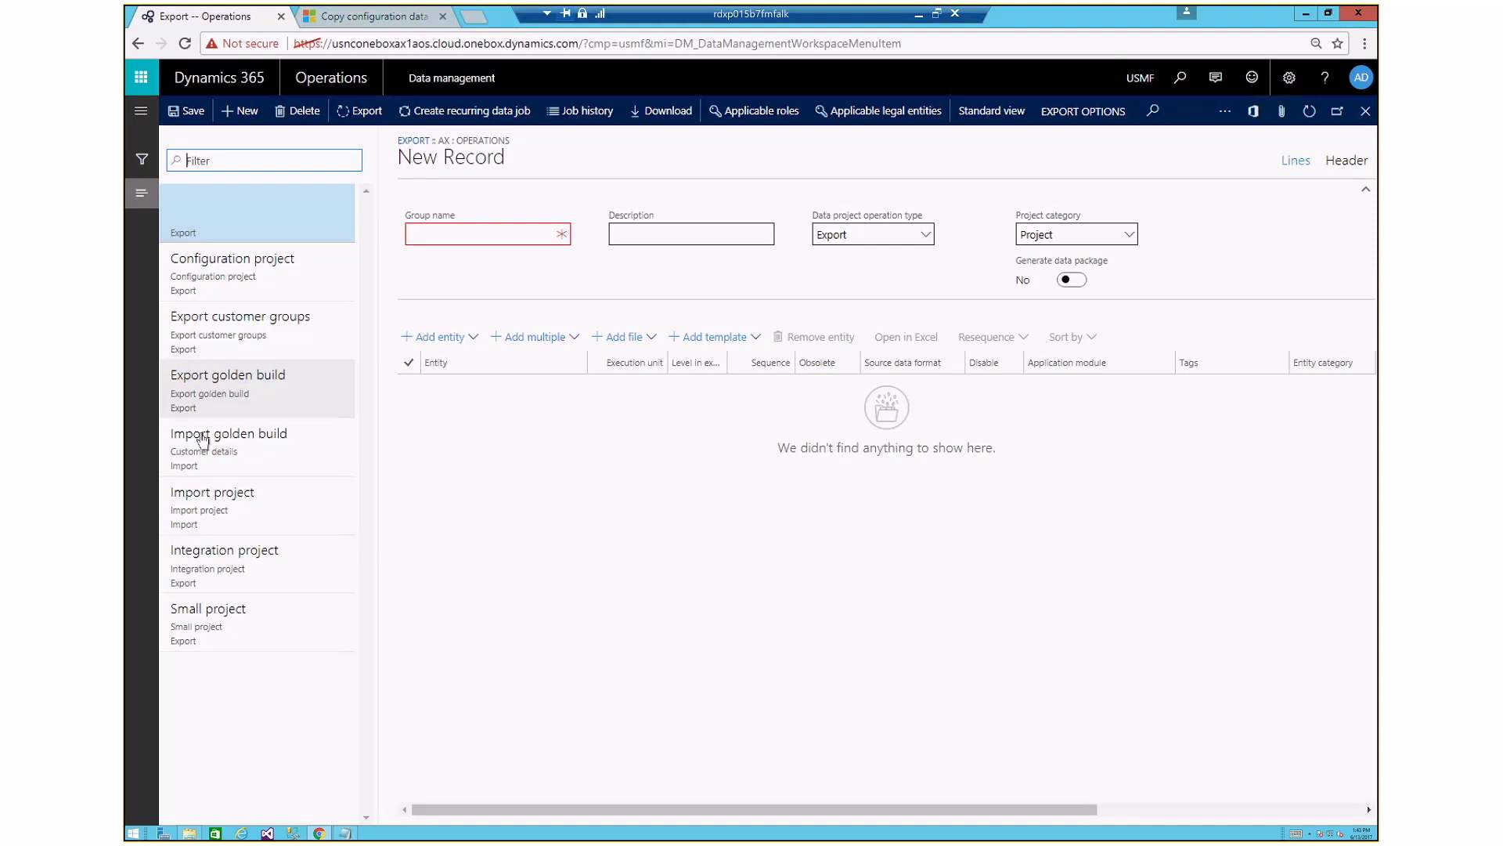
click(141, 193)
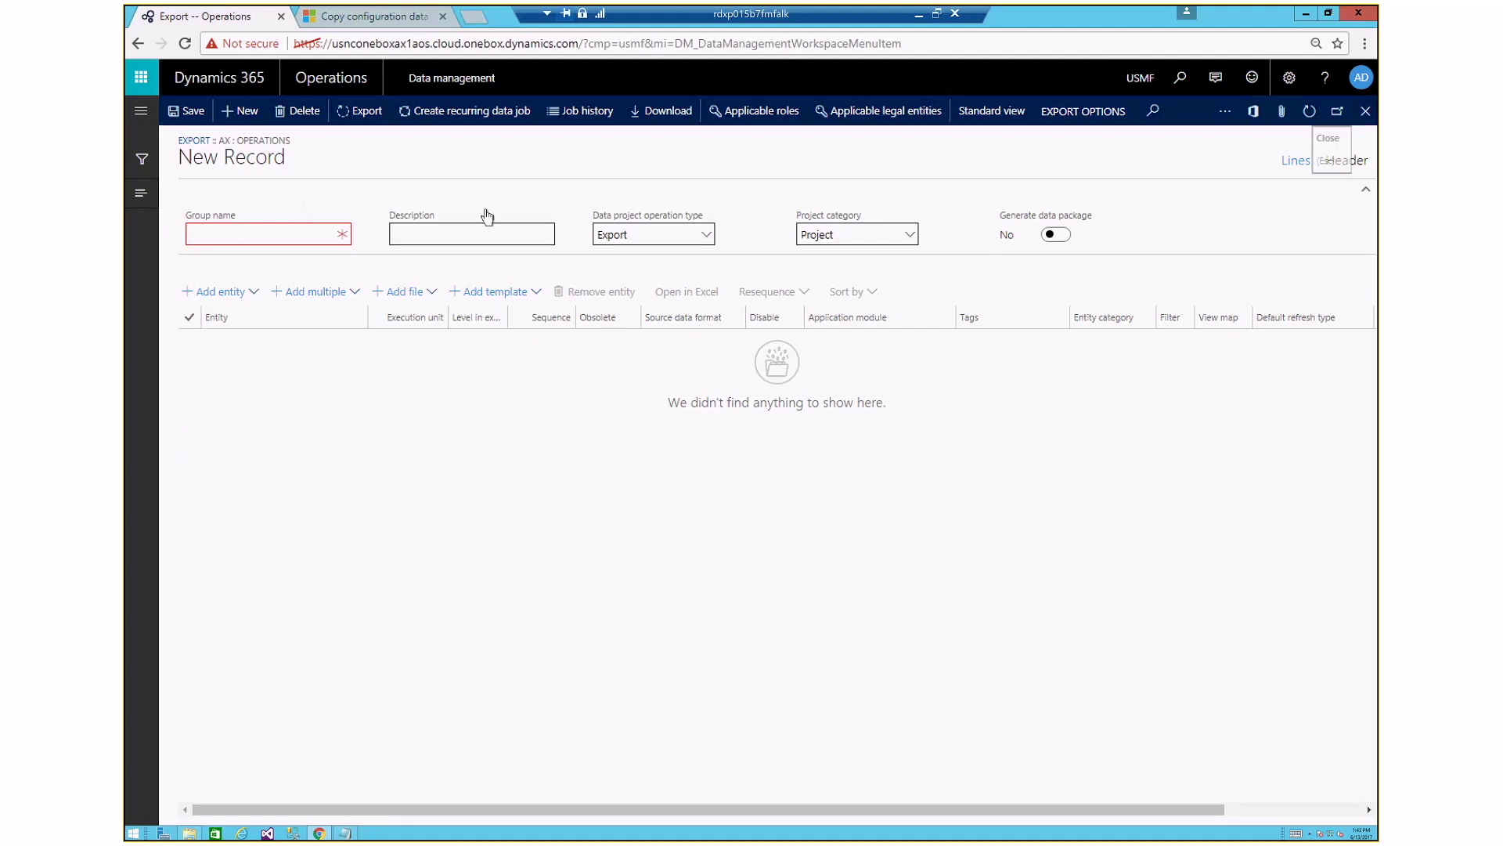
click(250, 232)
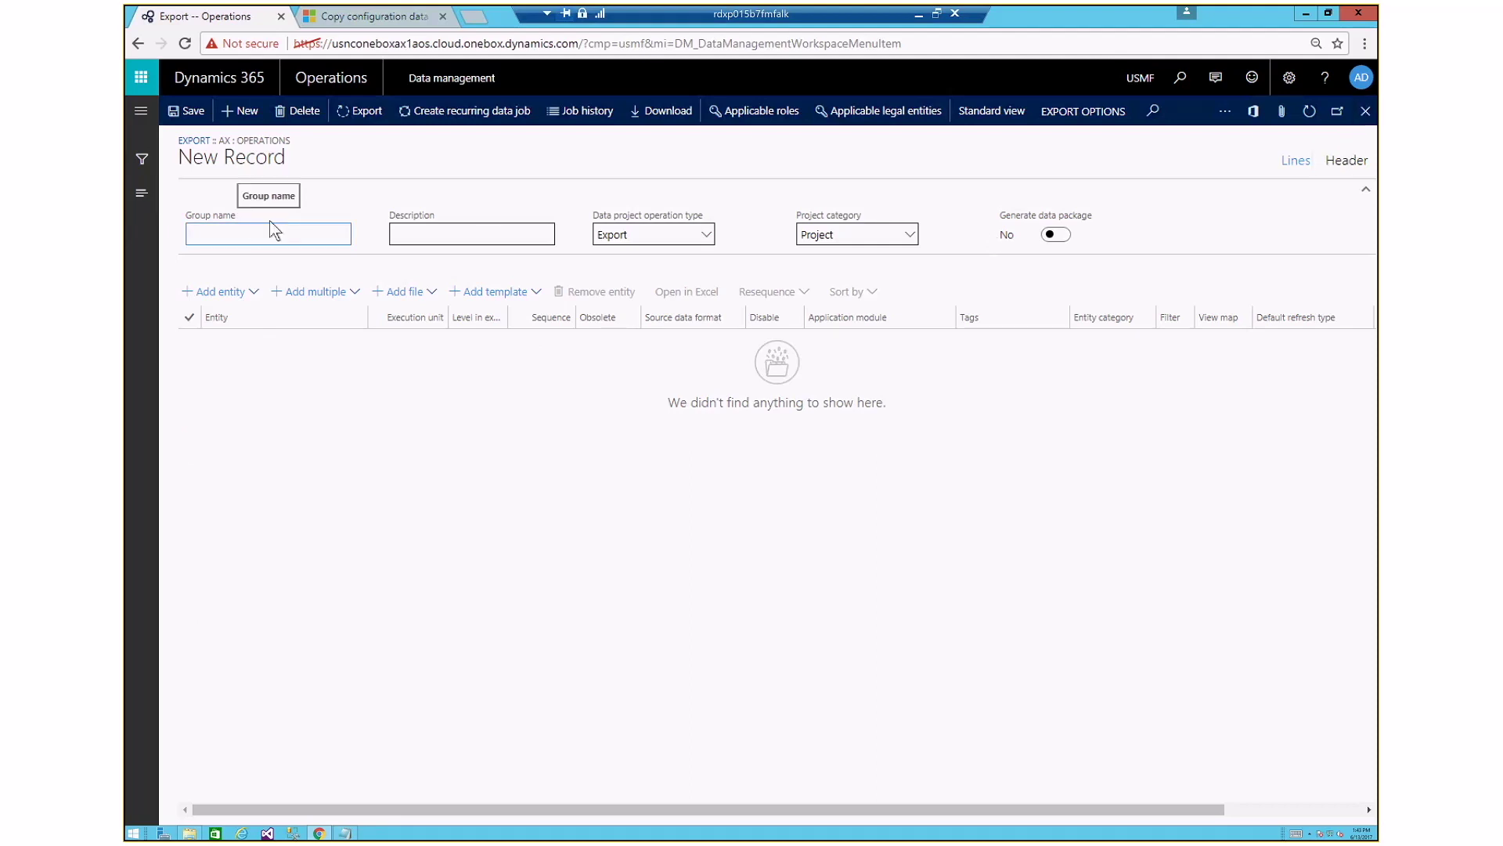
text(new pc)
key(Tab)
text(des)
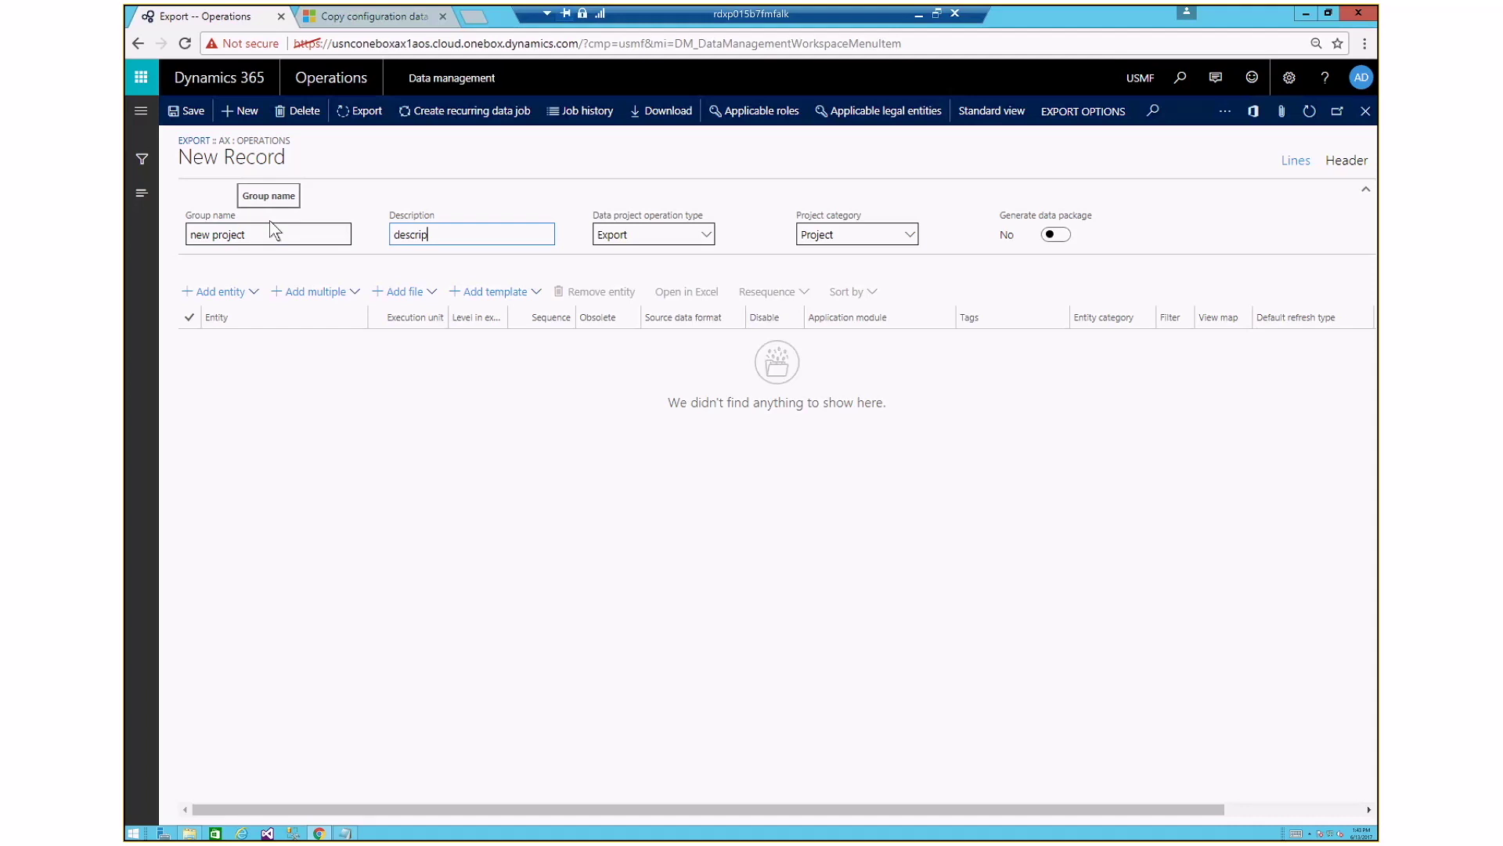
text(tion)
click(912, 236)
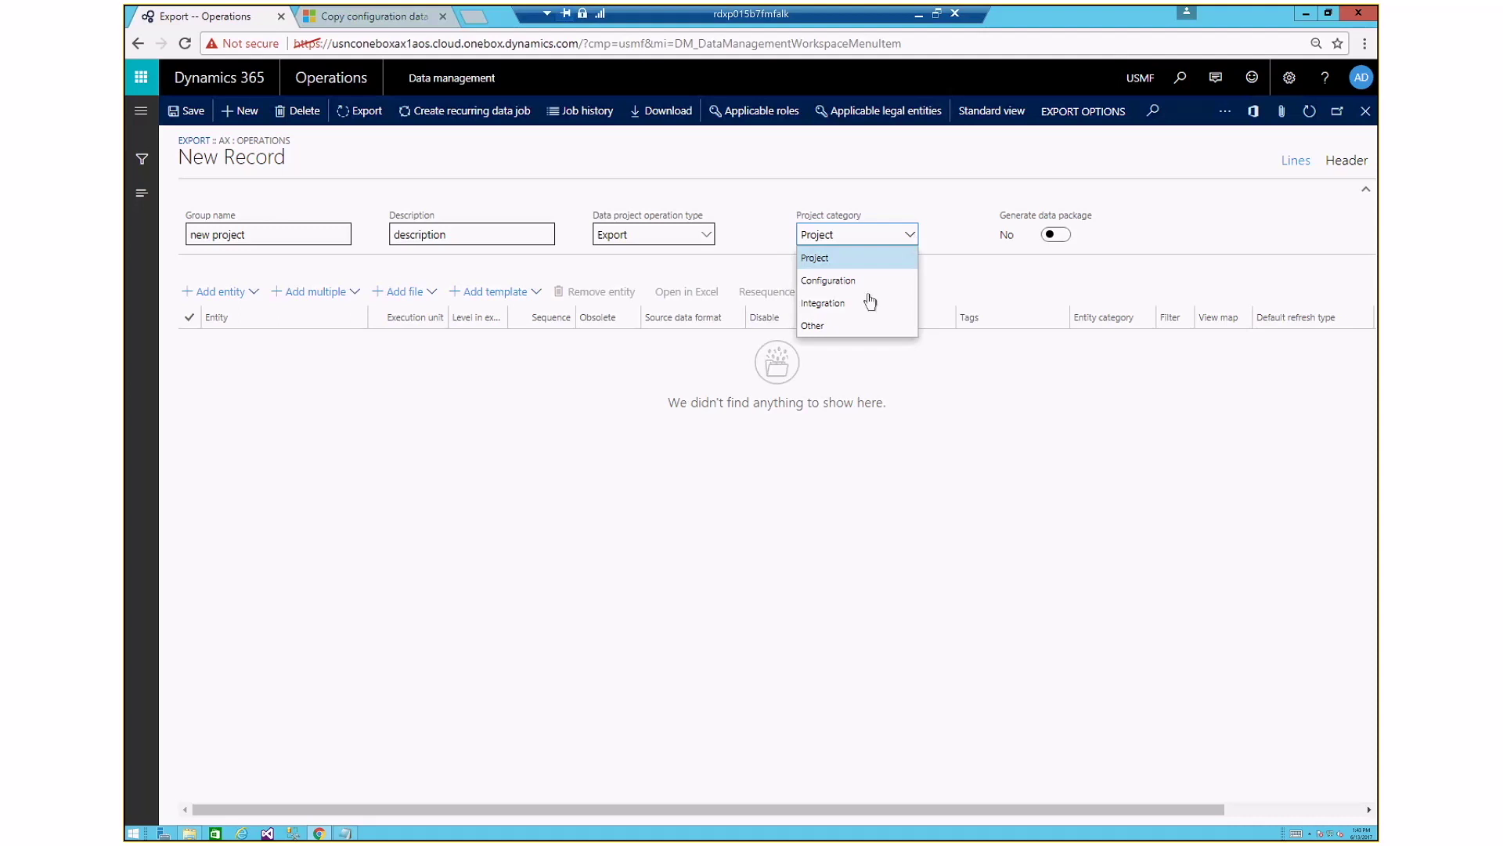
click(598, 431)
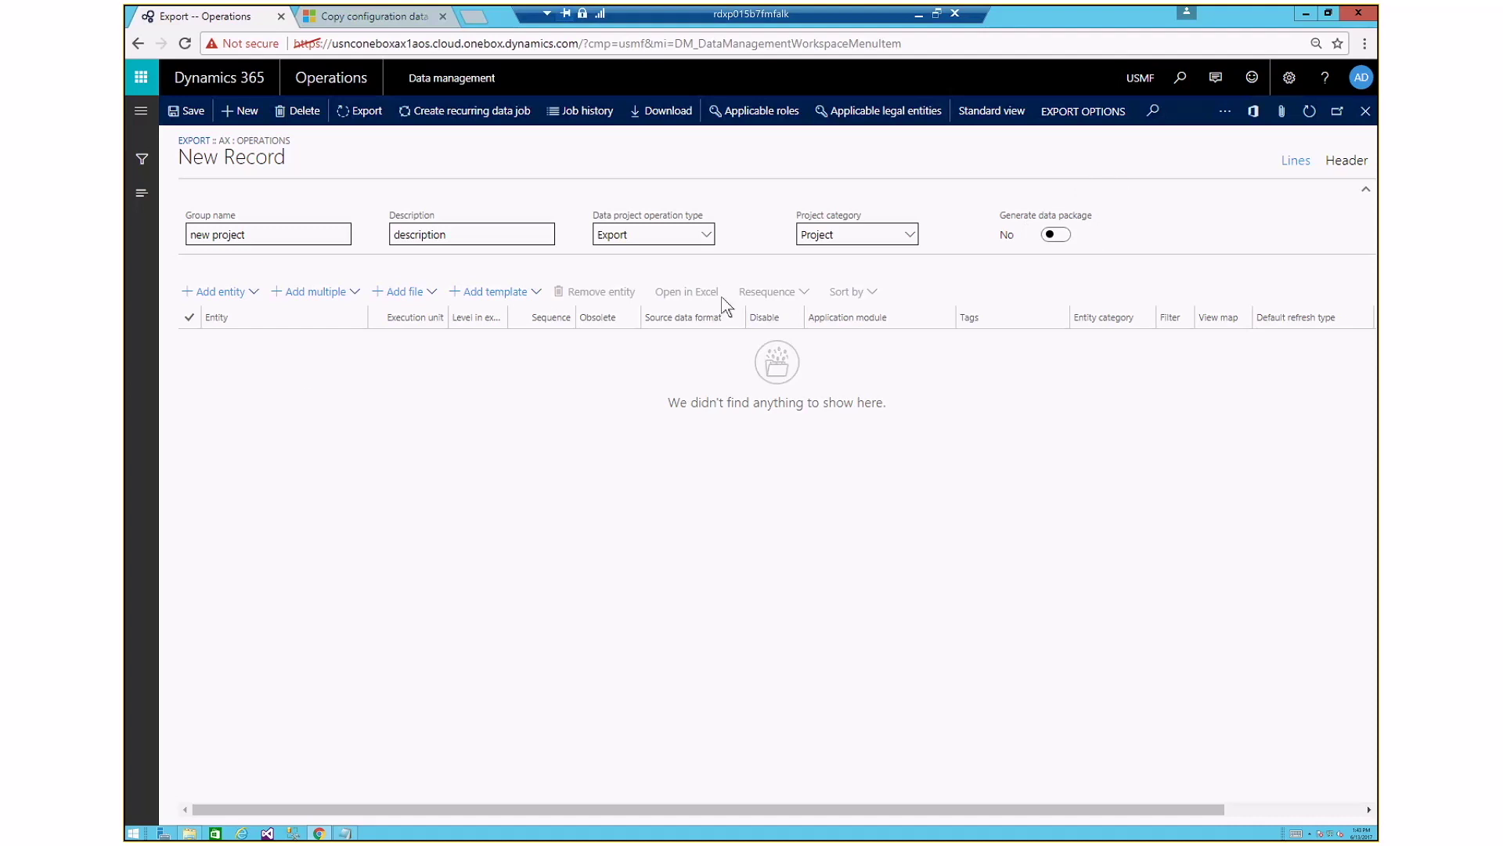
Add the Customer groups entity to the project in EXCEL format with all fields and full push only
click(256, 292)
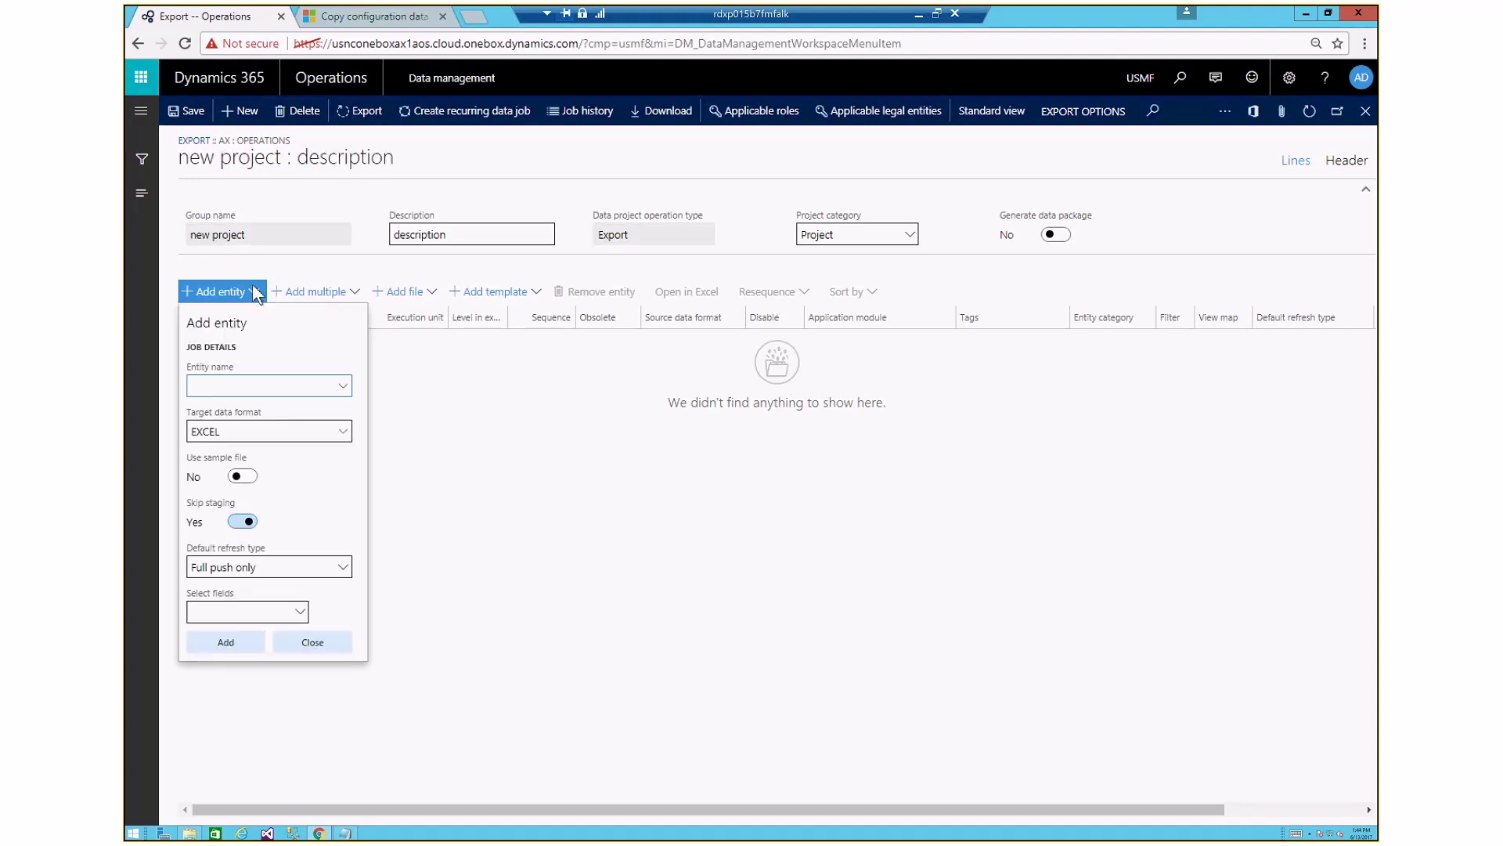
text(customer gr)
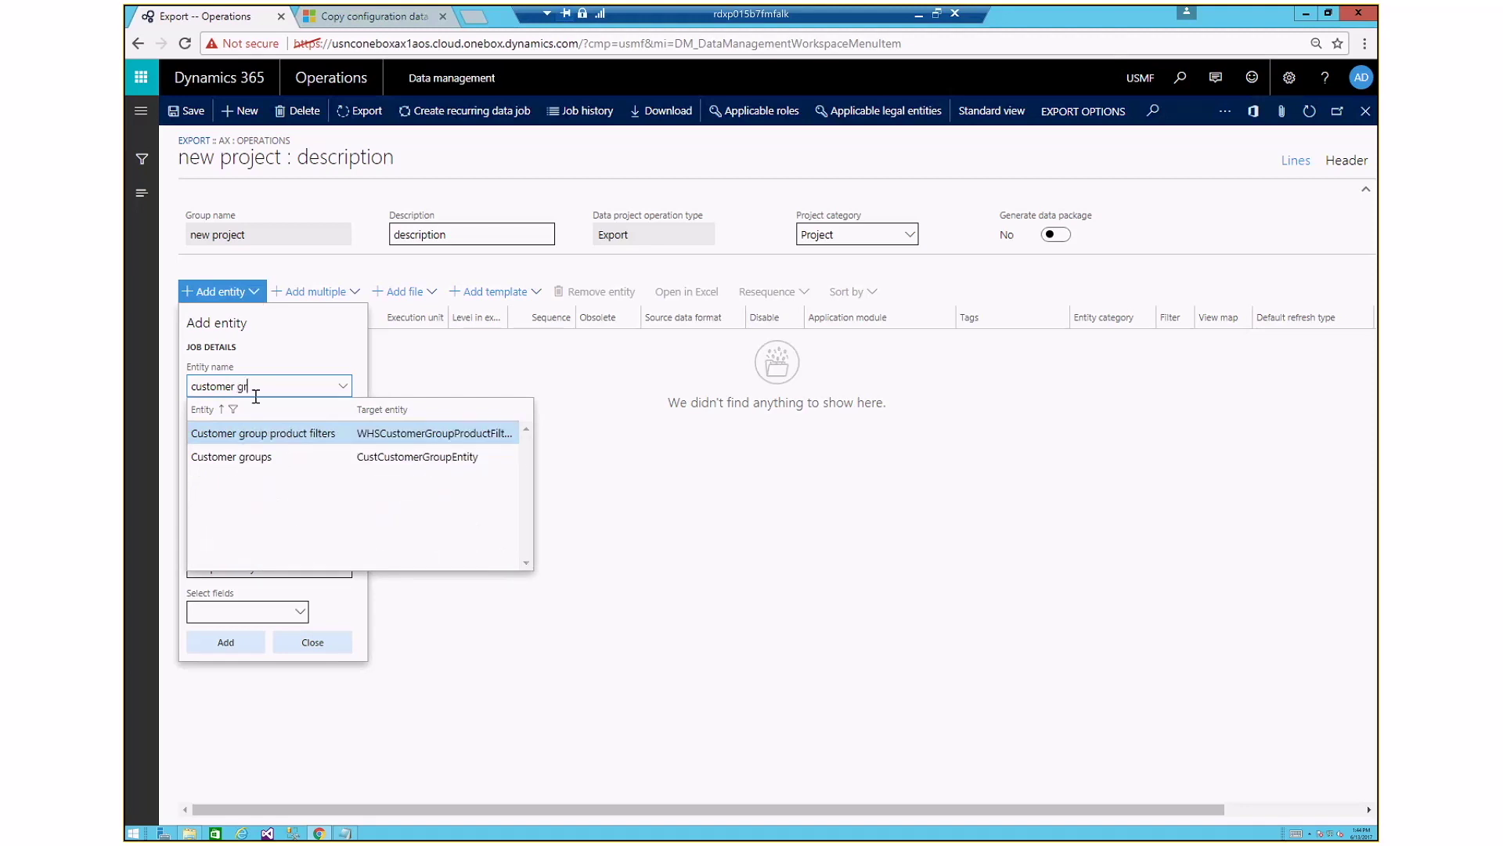
click(272, 459)
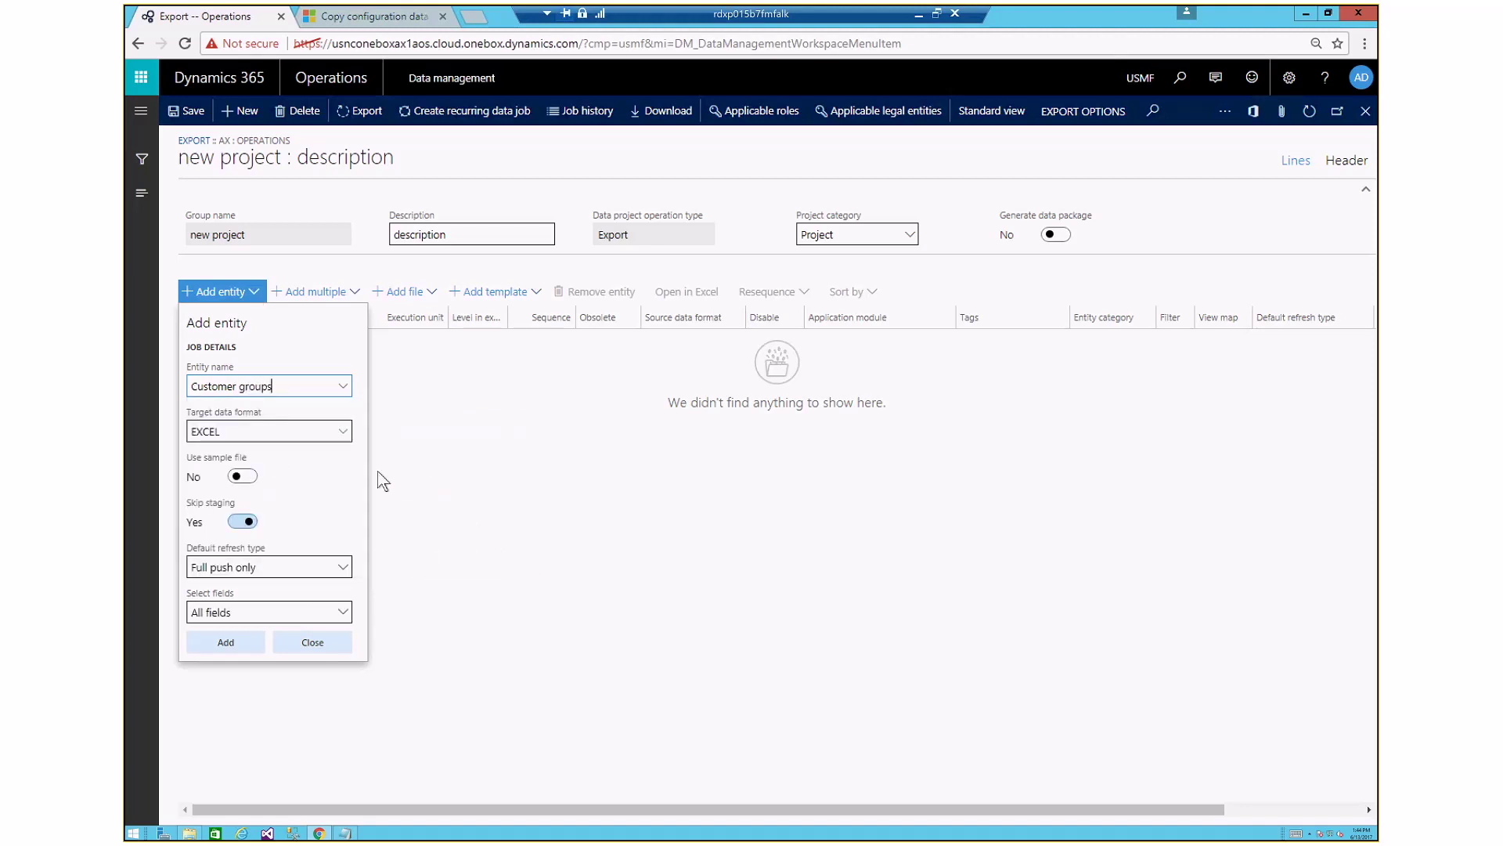
click(227, 645)
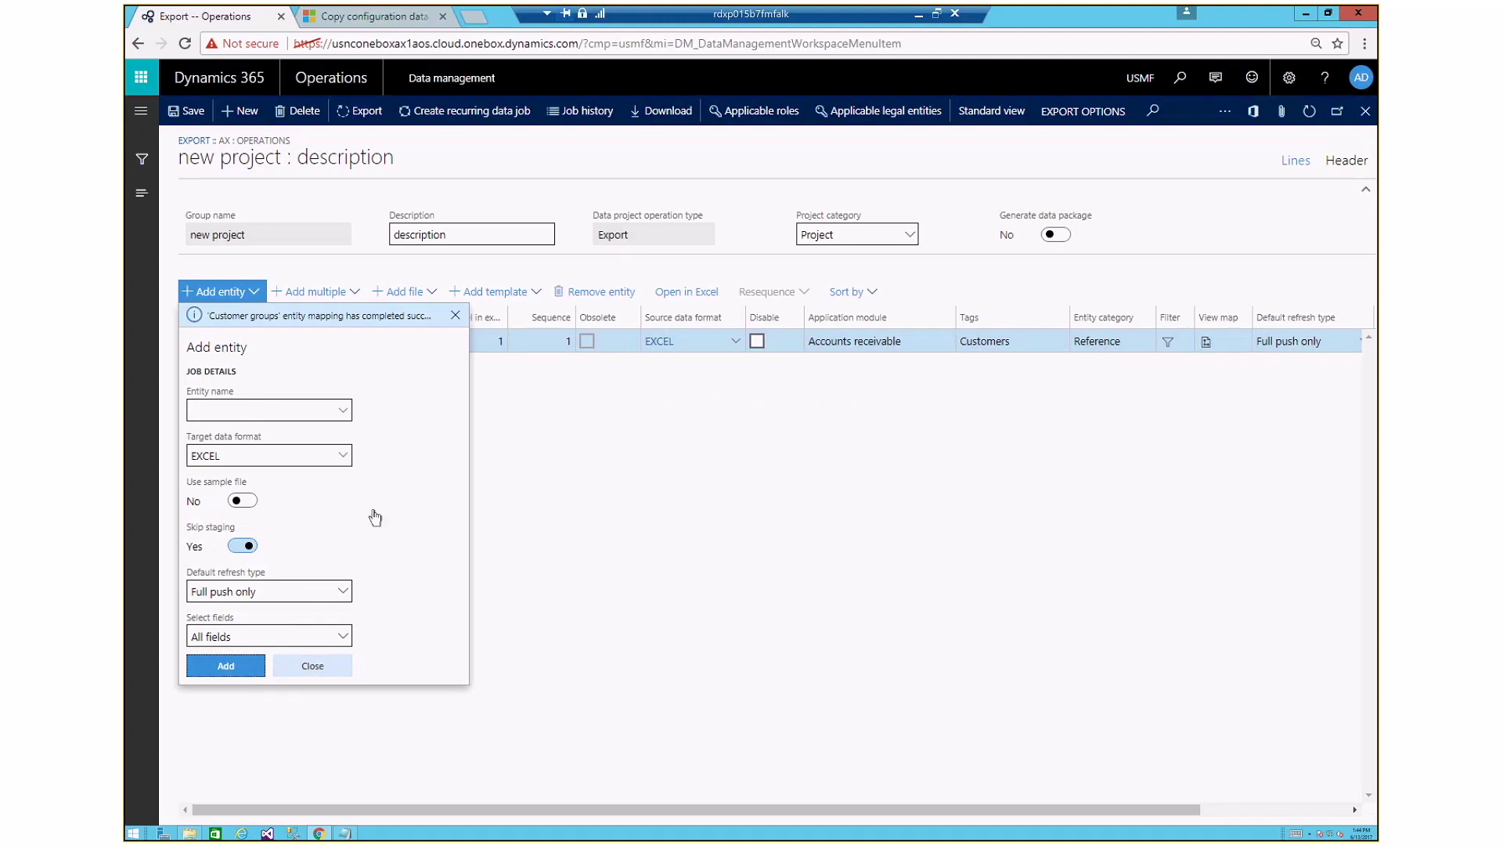
Add the Customer reasons entity to the project in EXCEL format and finish adding single entities
click(235, 408)
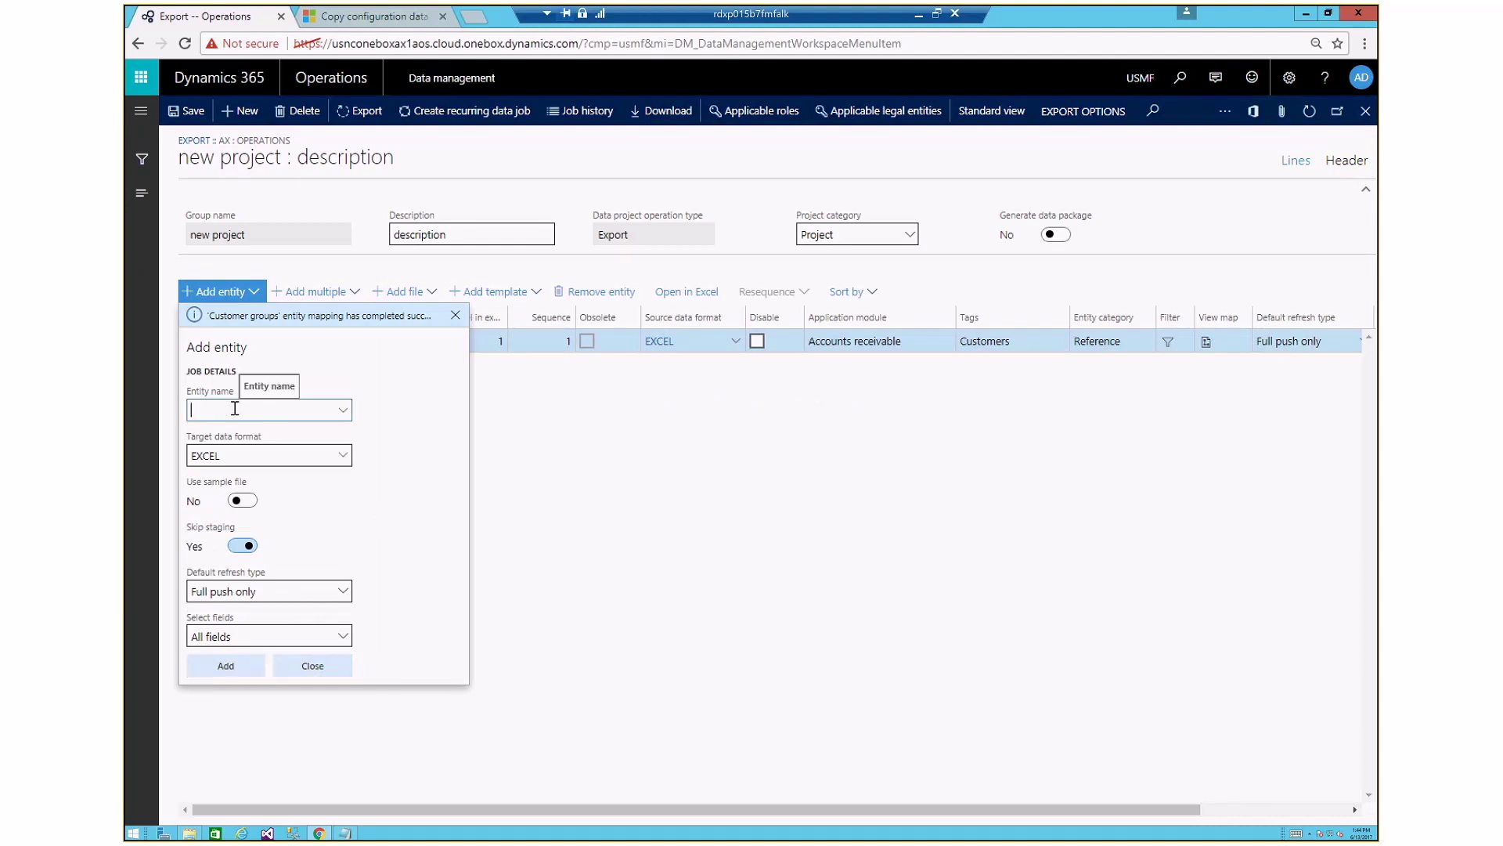
text(customer rea)
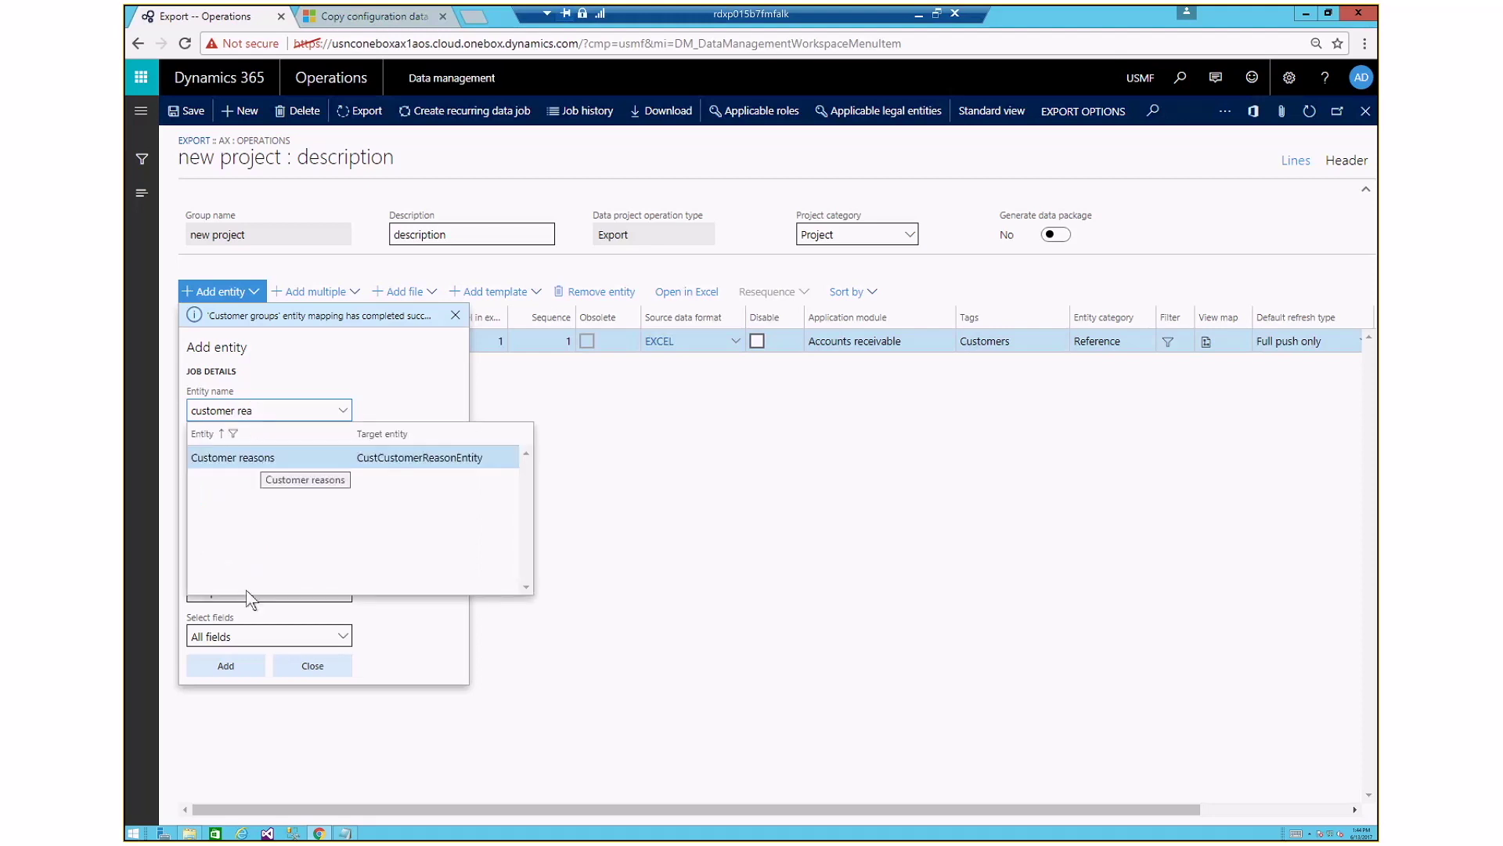
key(Return)
click(234, 664)
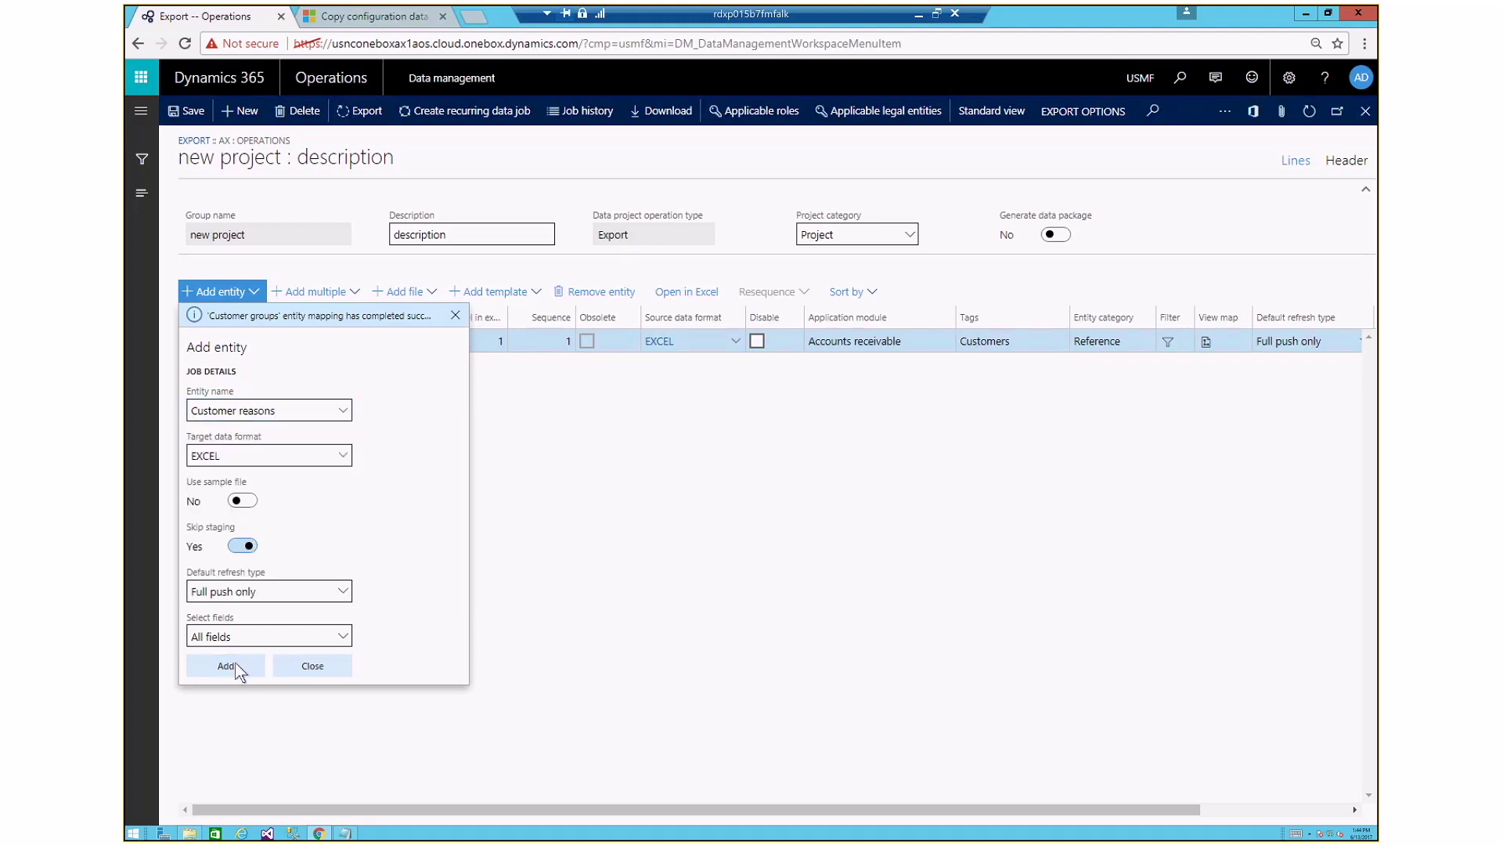
click(319, 664)
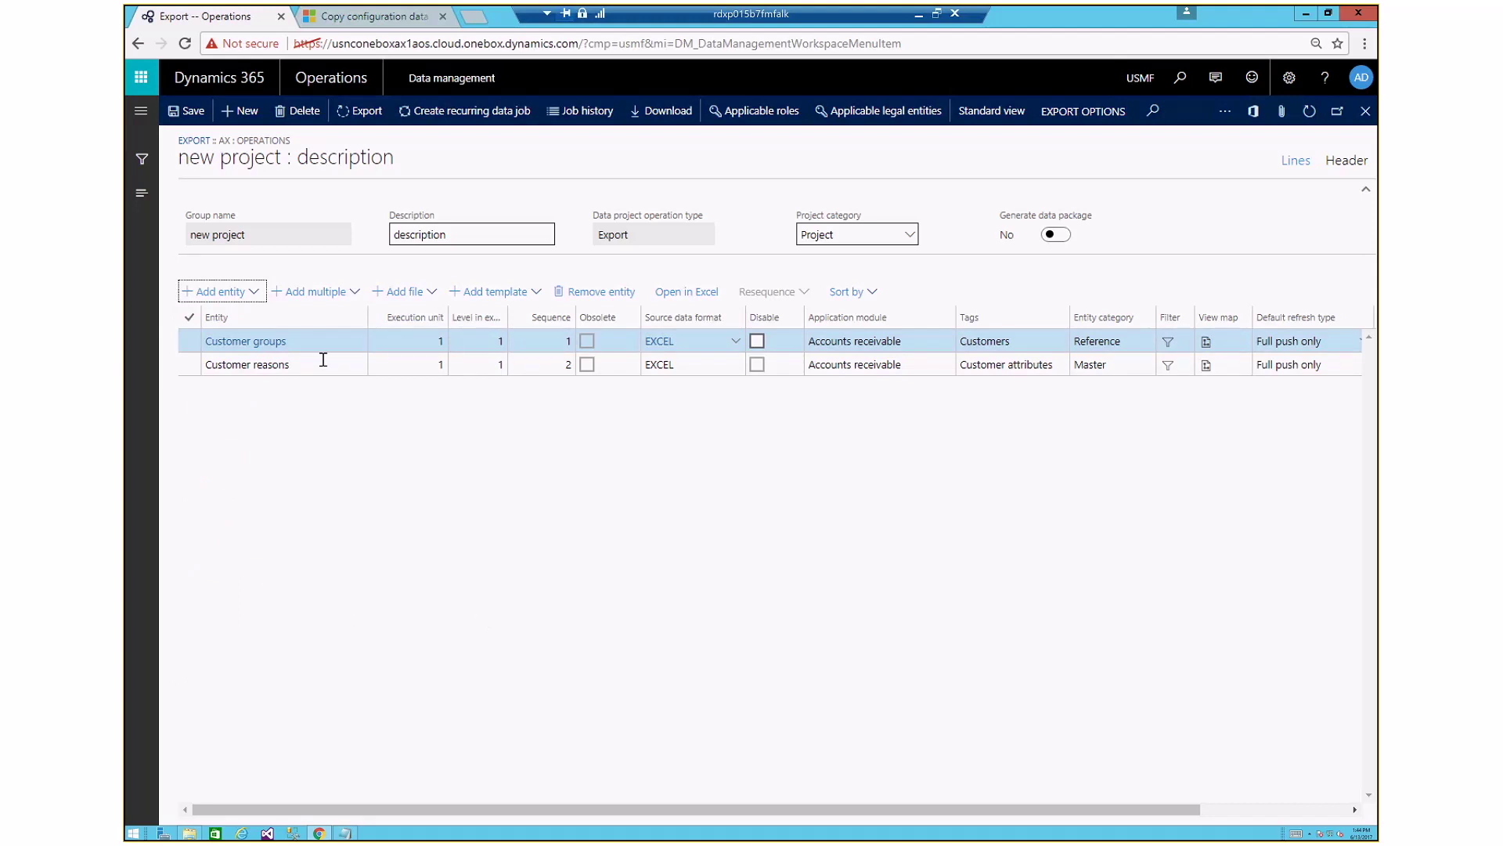
Add multiple entities at once by filtering for "reason" in the Accounts receivable module and adding all matches in EXCEL format
click(351, 296)
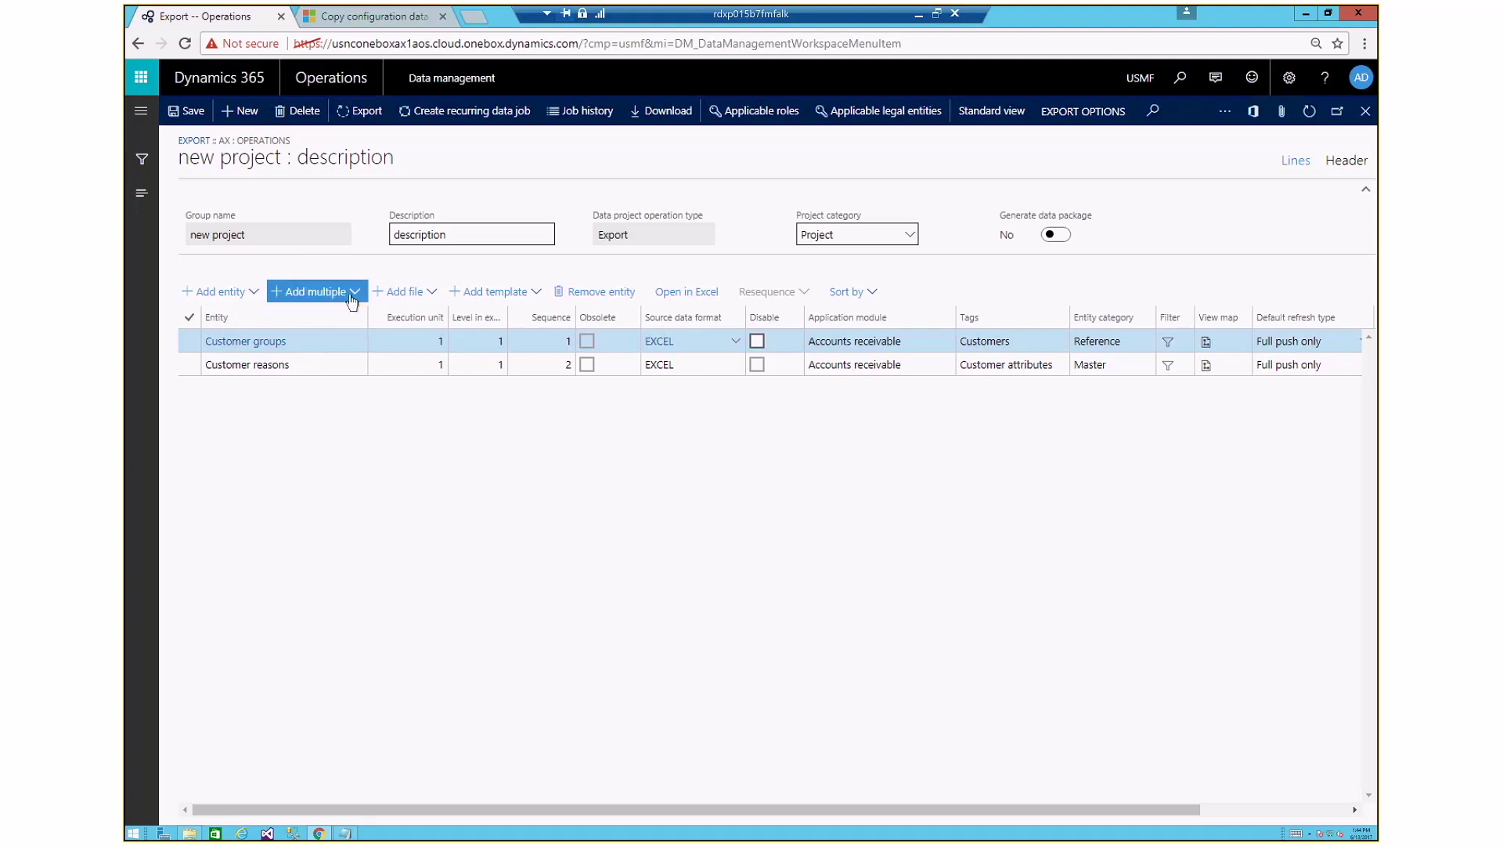
text(reason)
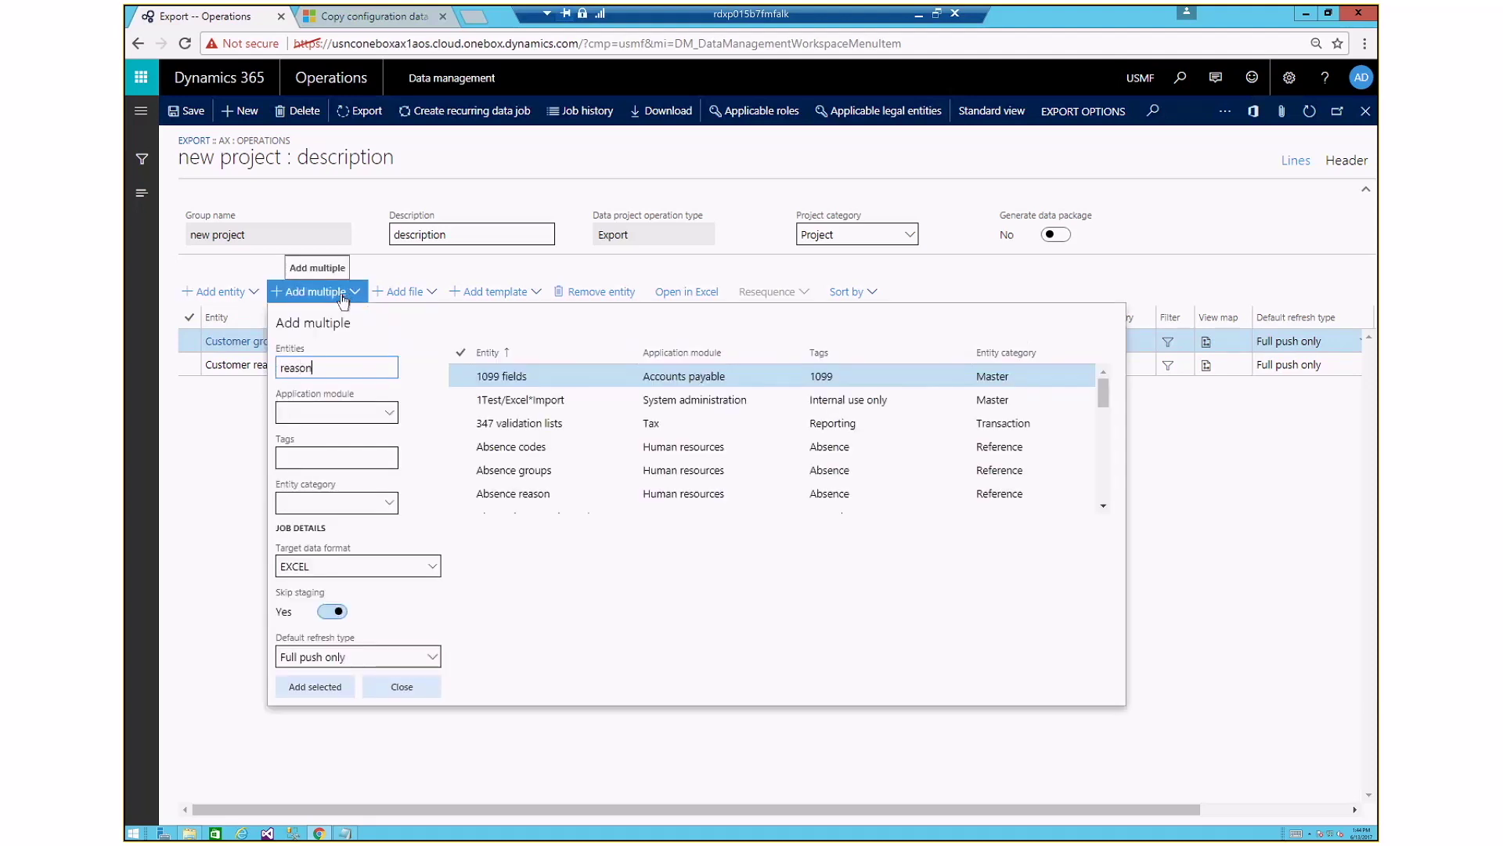
key(Tab)
text(a)
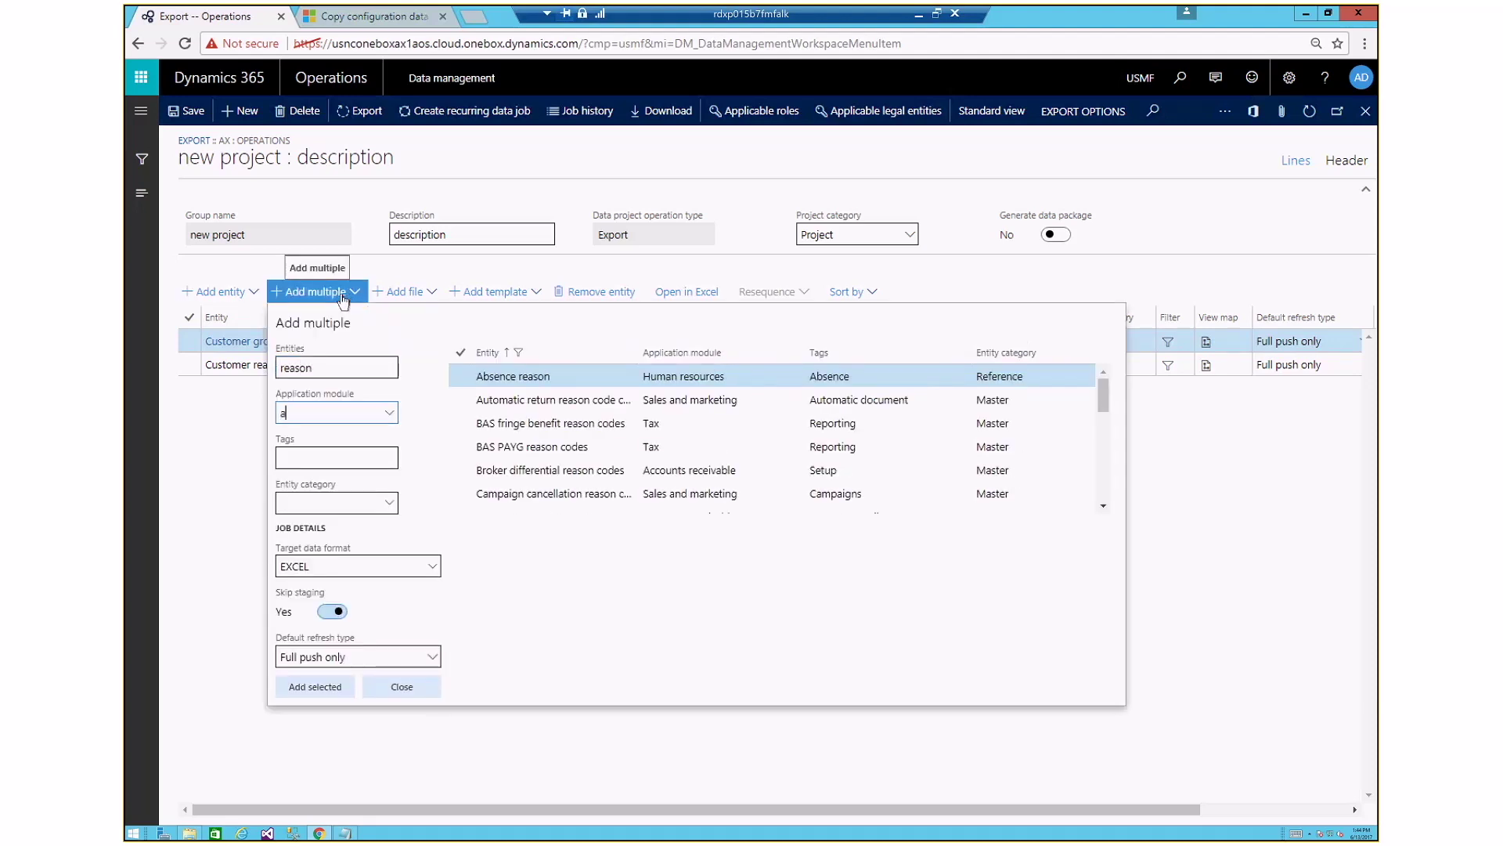
text(cc)
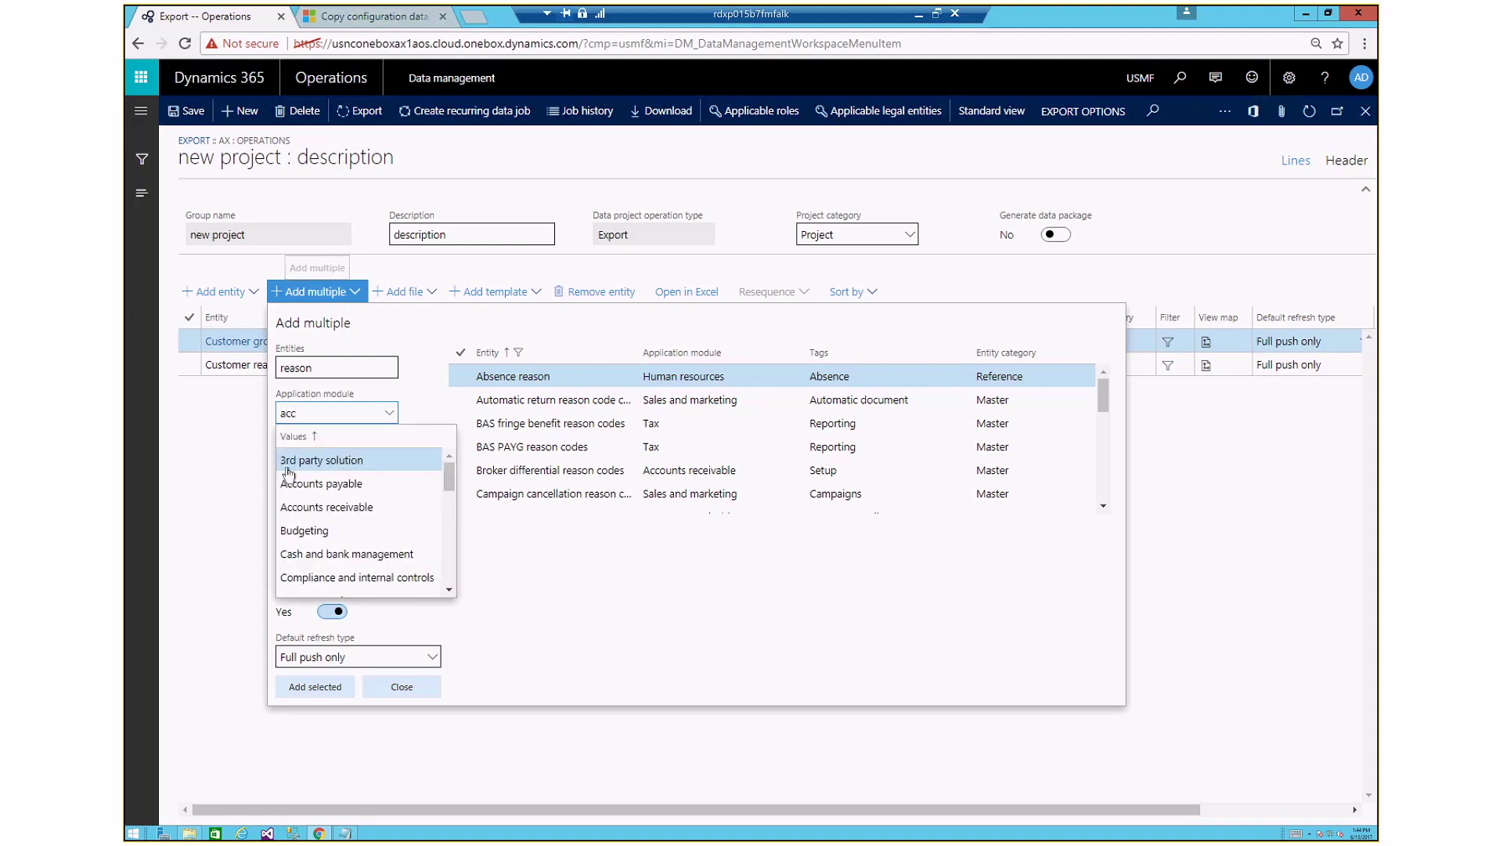
click(312, 505)
key(Tab)
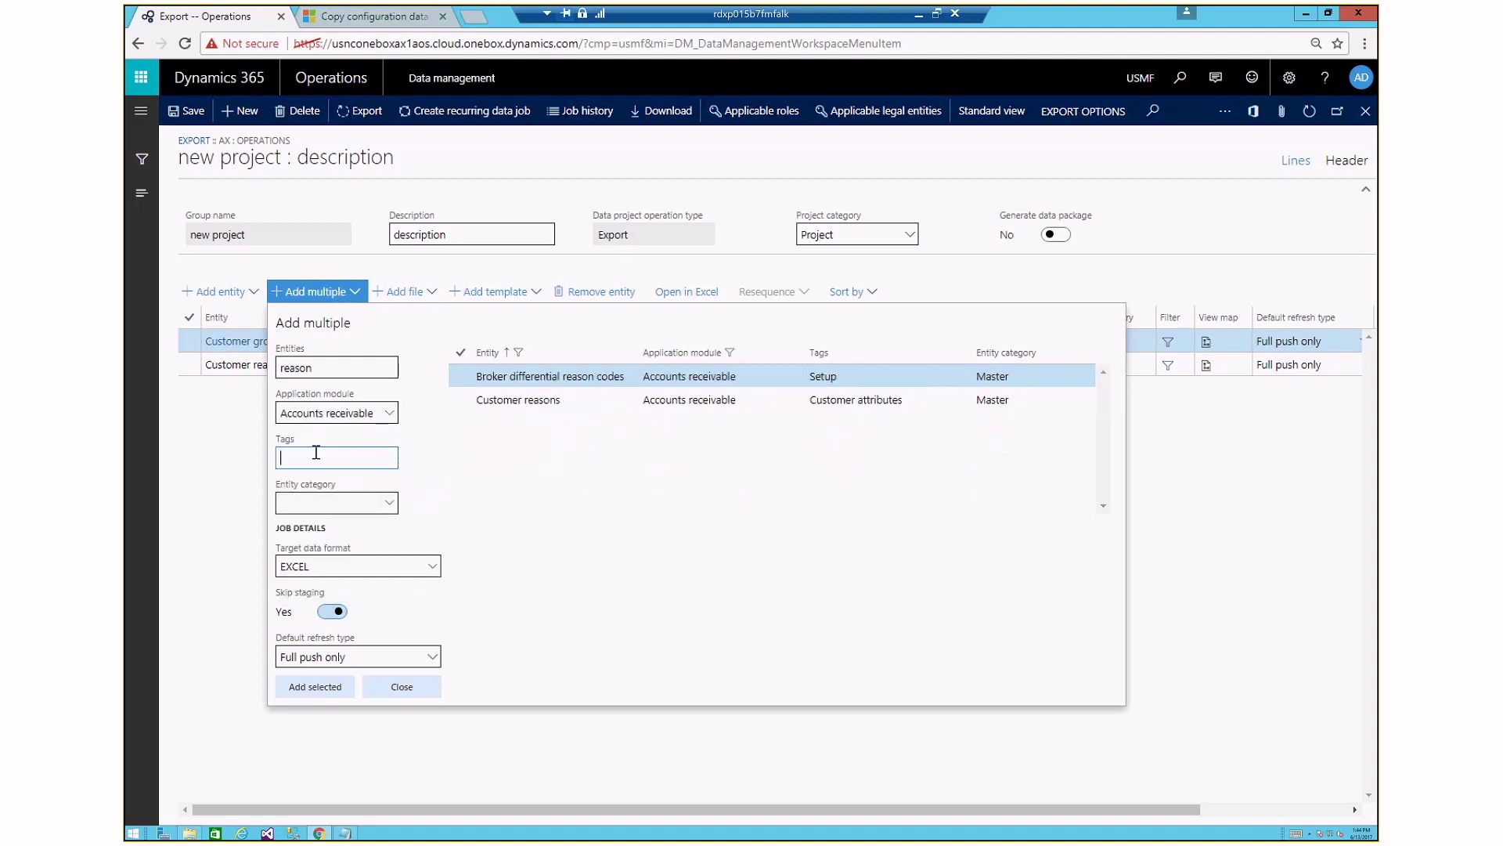
click(460, 352)
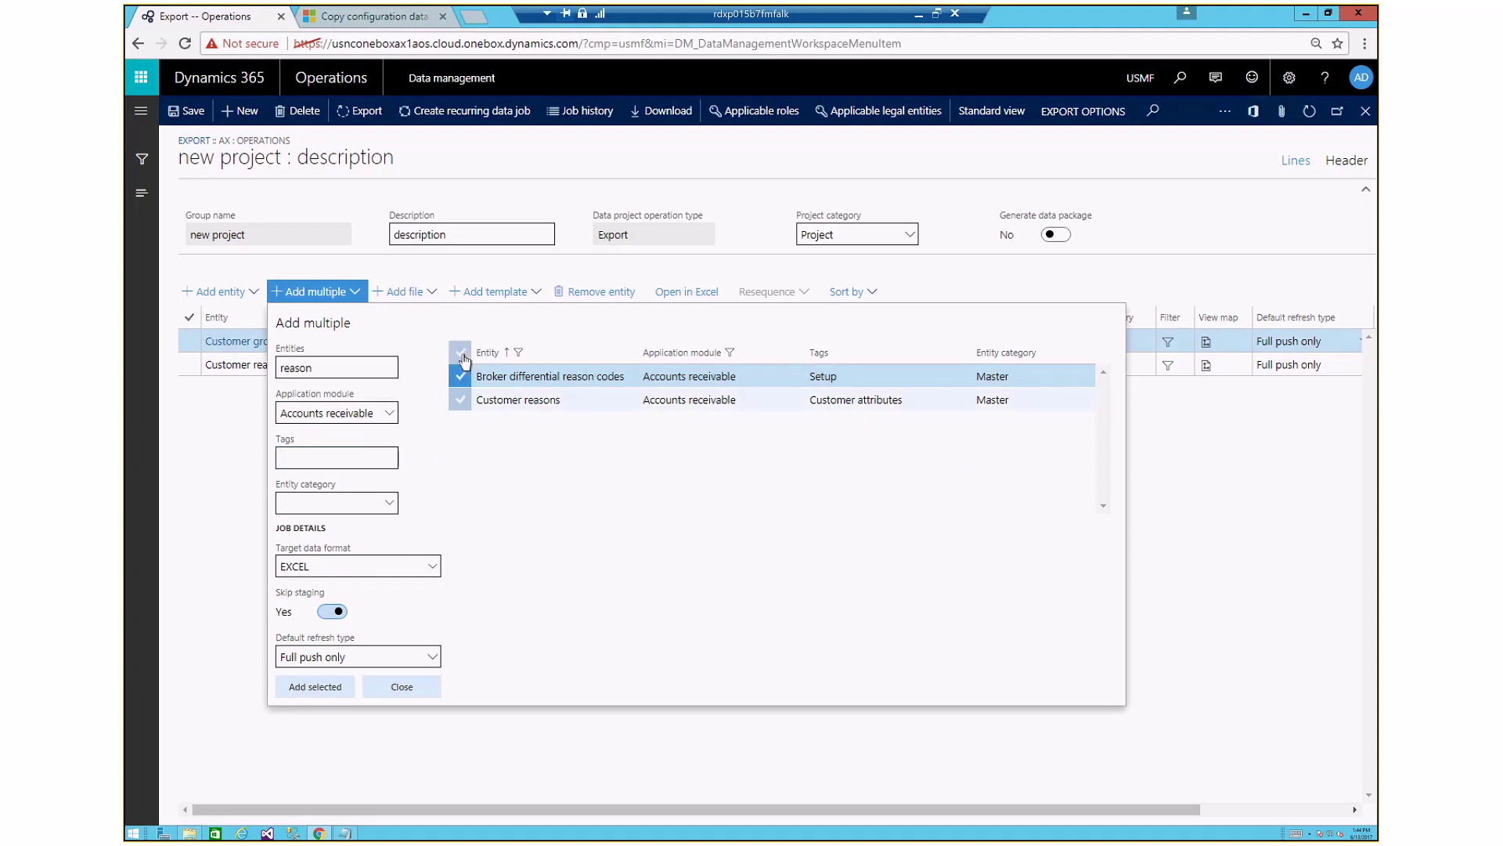
click(324, 688)
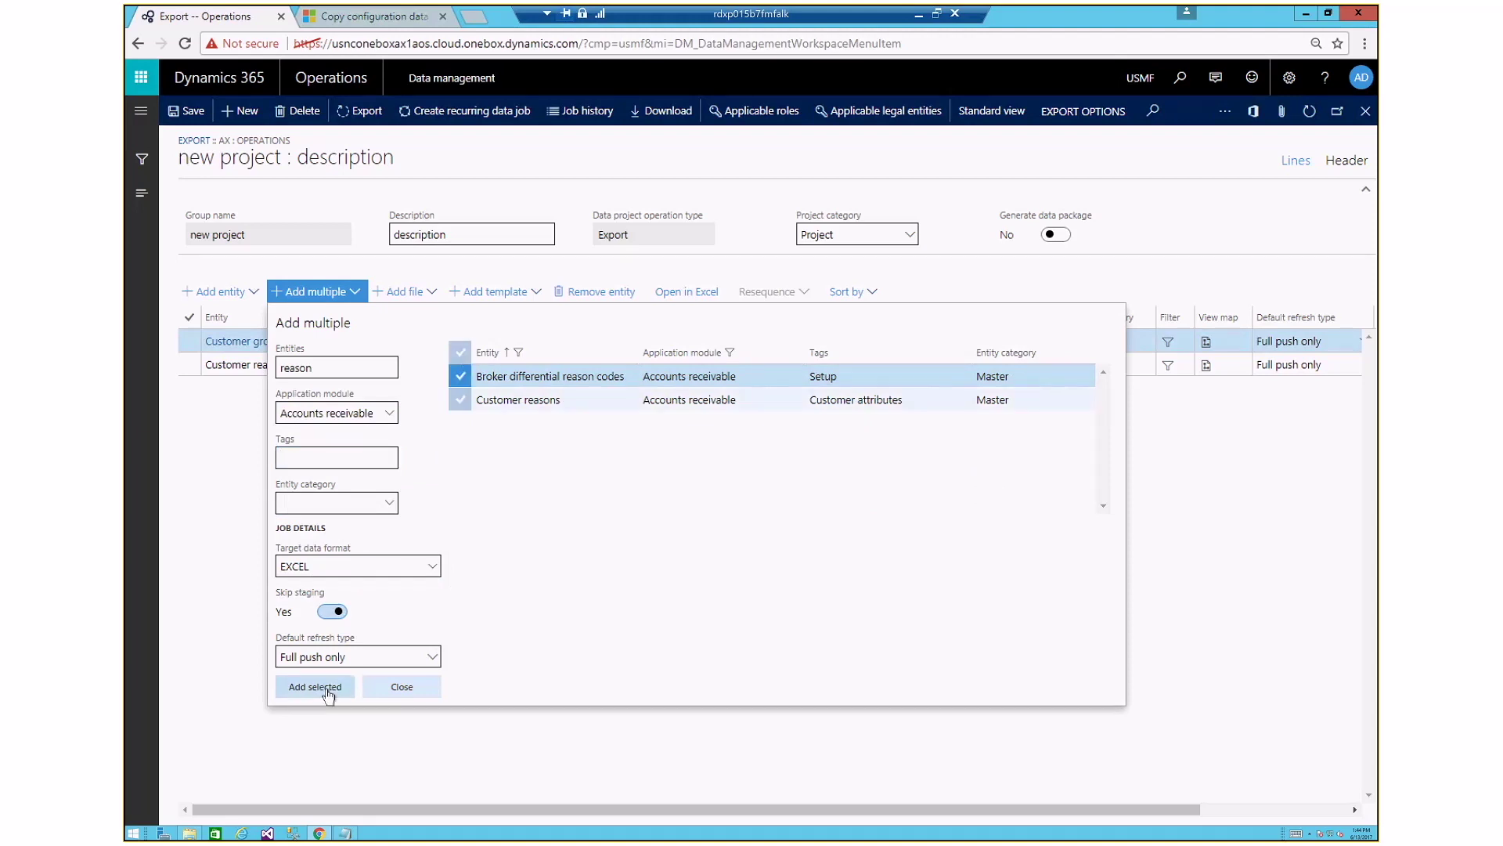
click(400, 687)
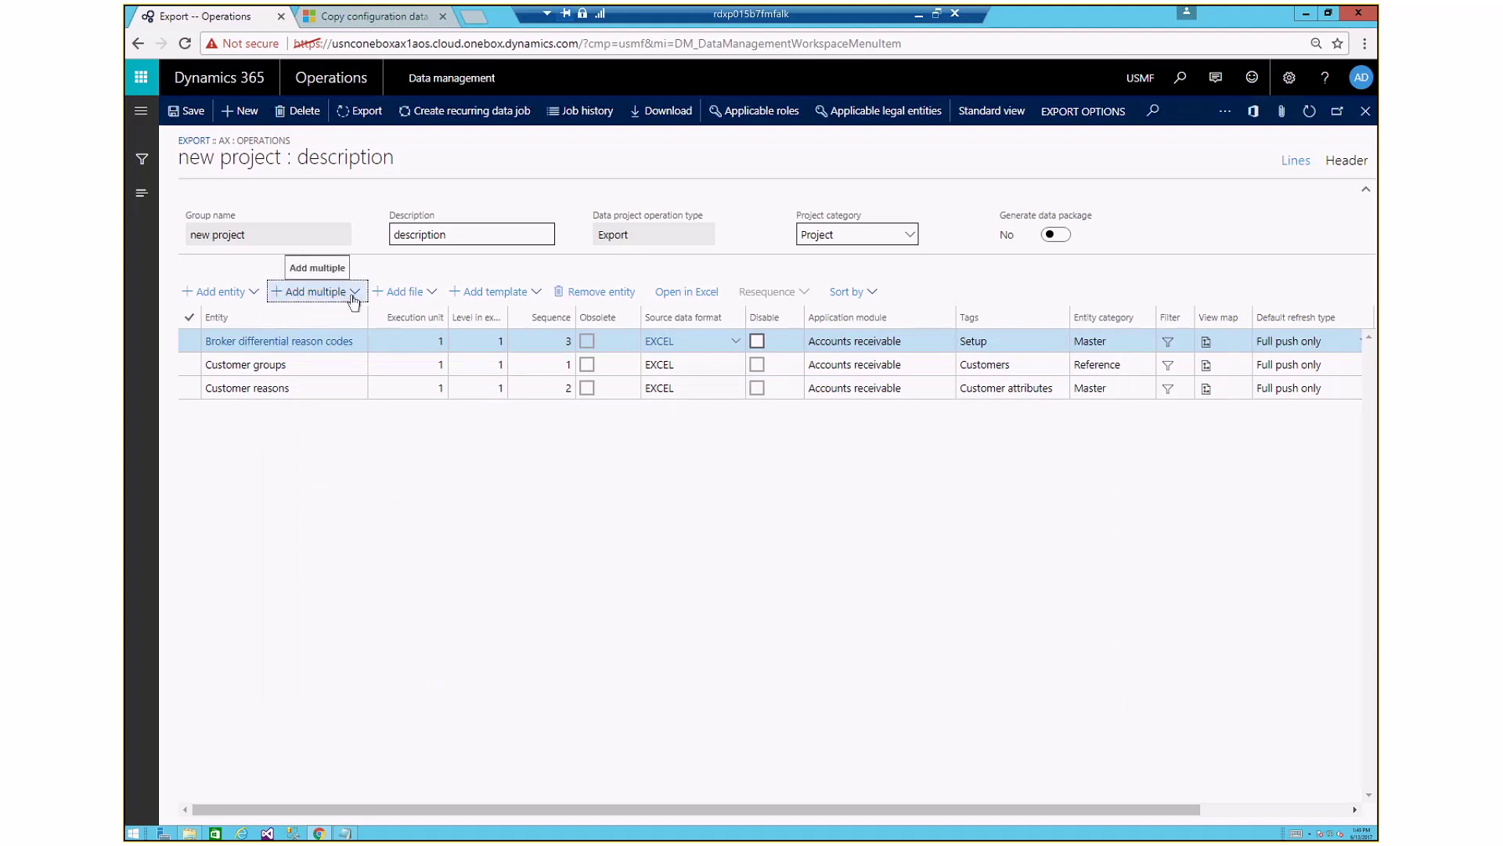
Upload Customer groups.xlsx as a sample export file, overwriting the entity's existing file and generating its mapping from scratch
click(436, 300)
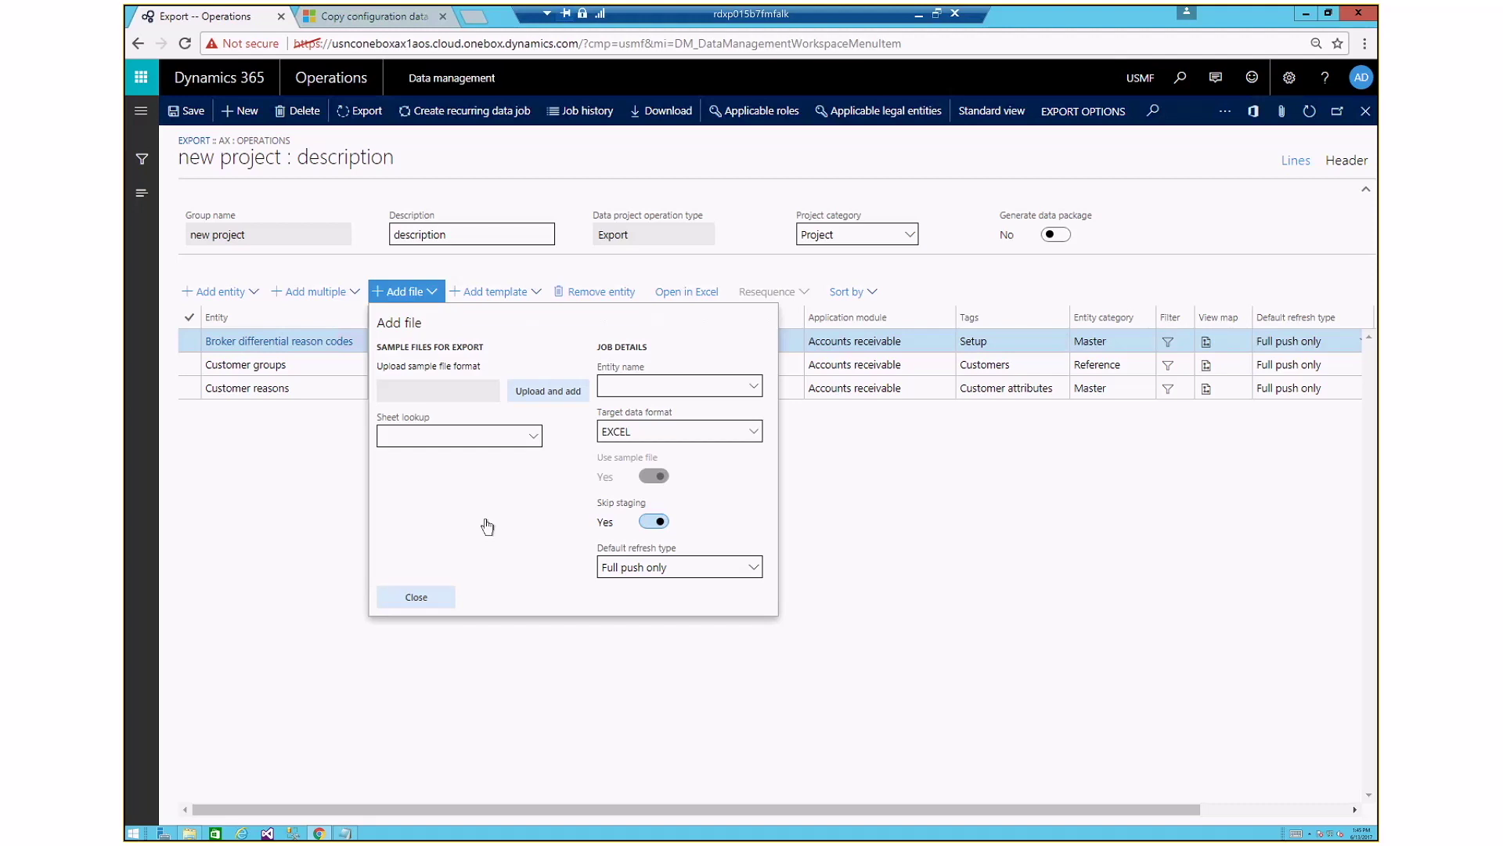
click(548, 391)
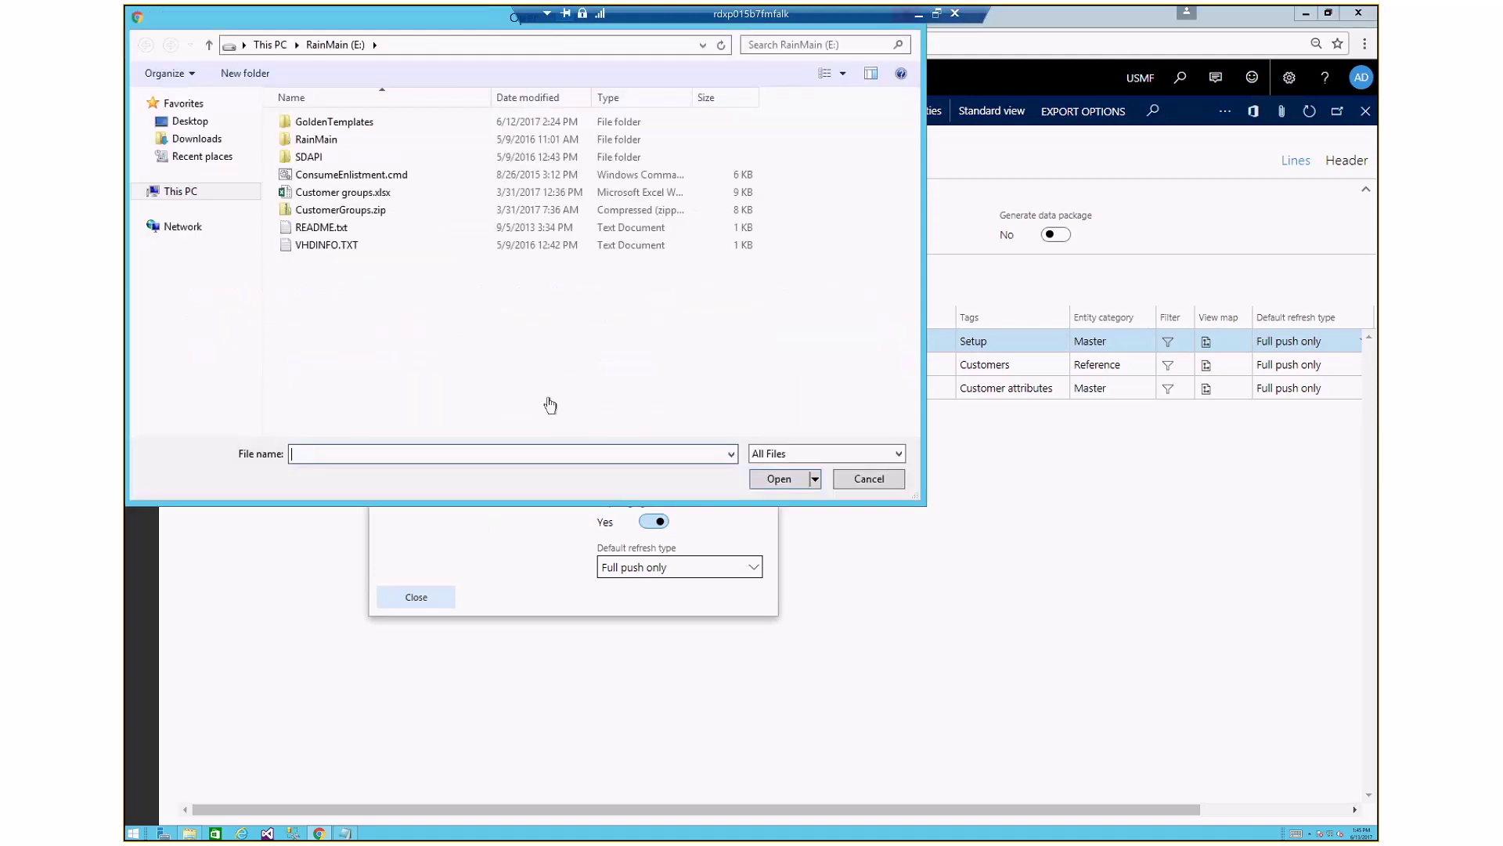
click(334, 200)
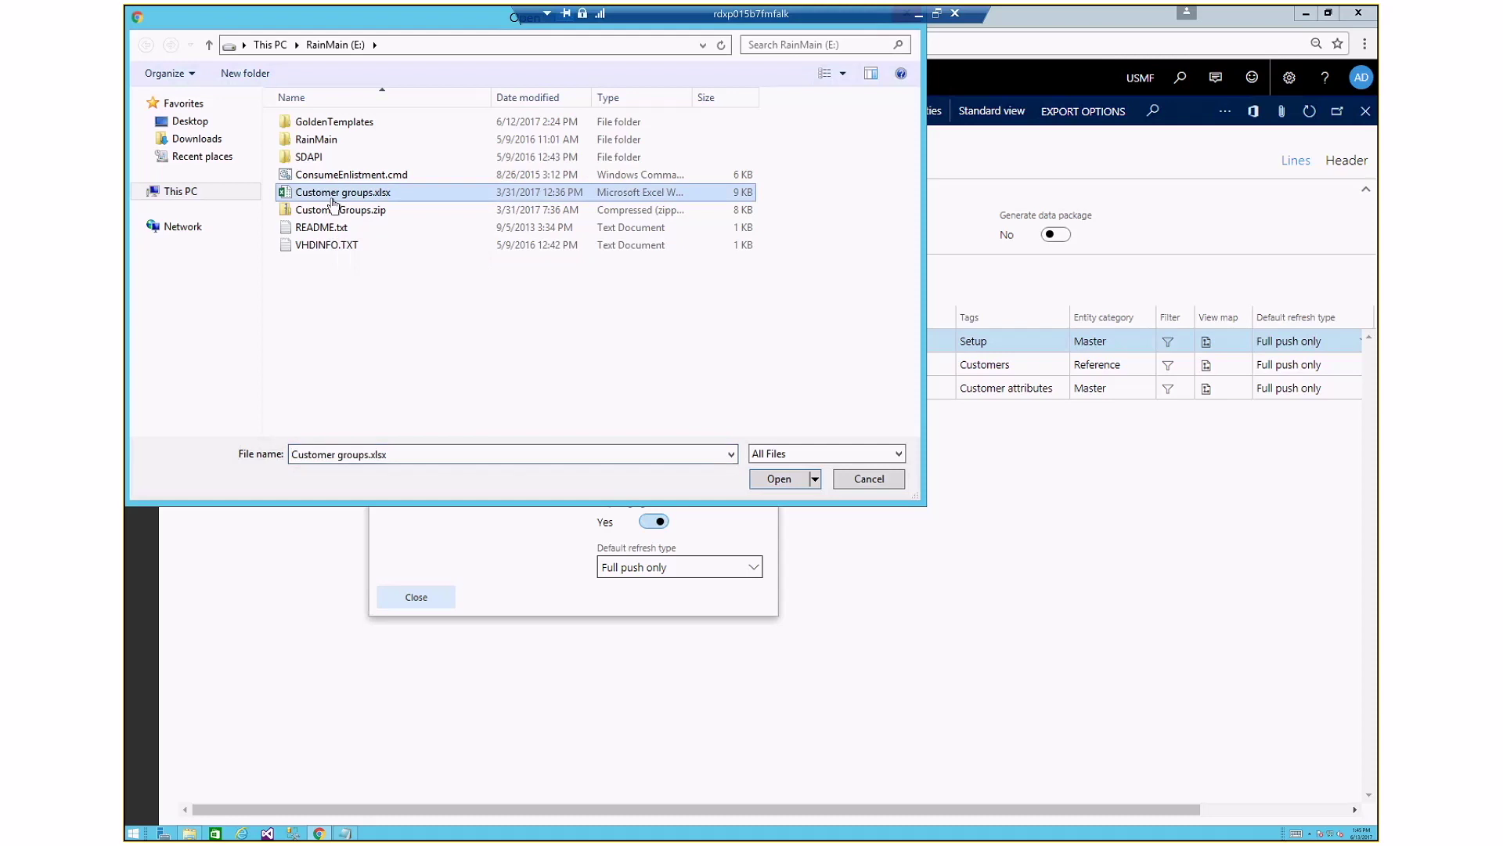
click(779, 479)
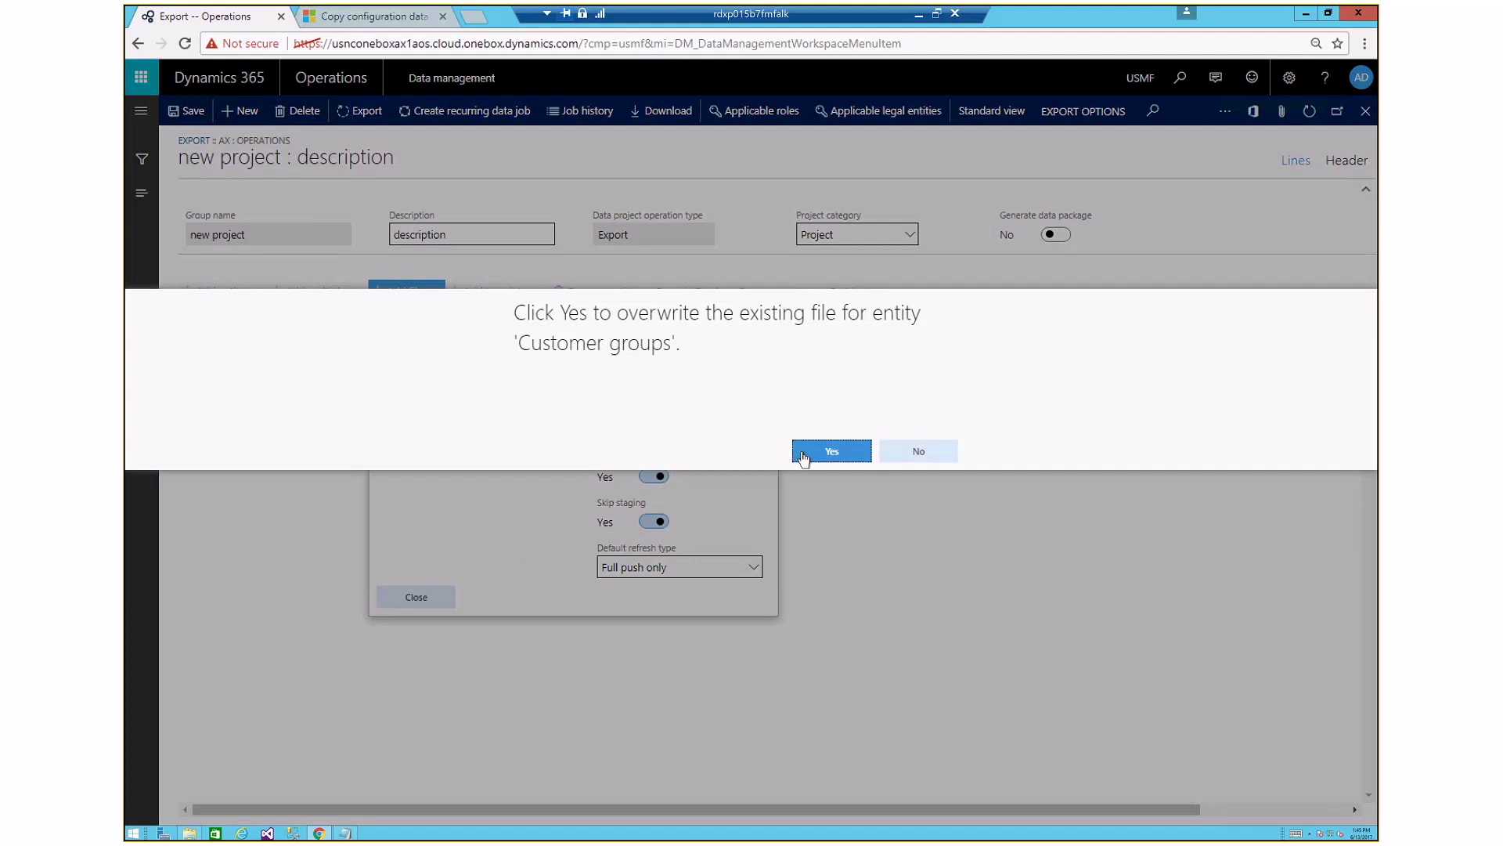
click(803, 458)
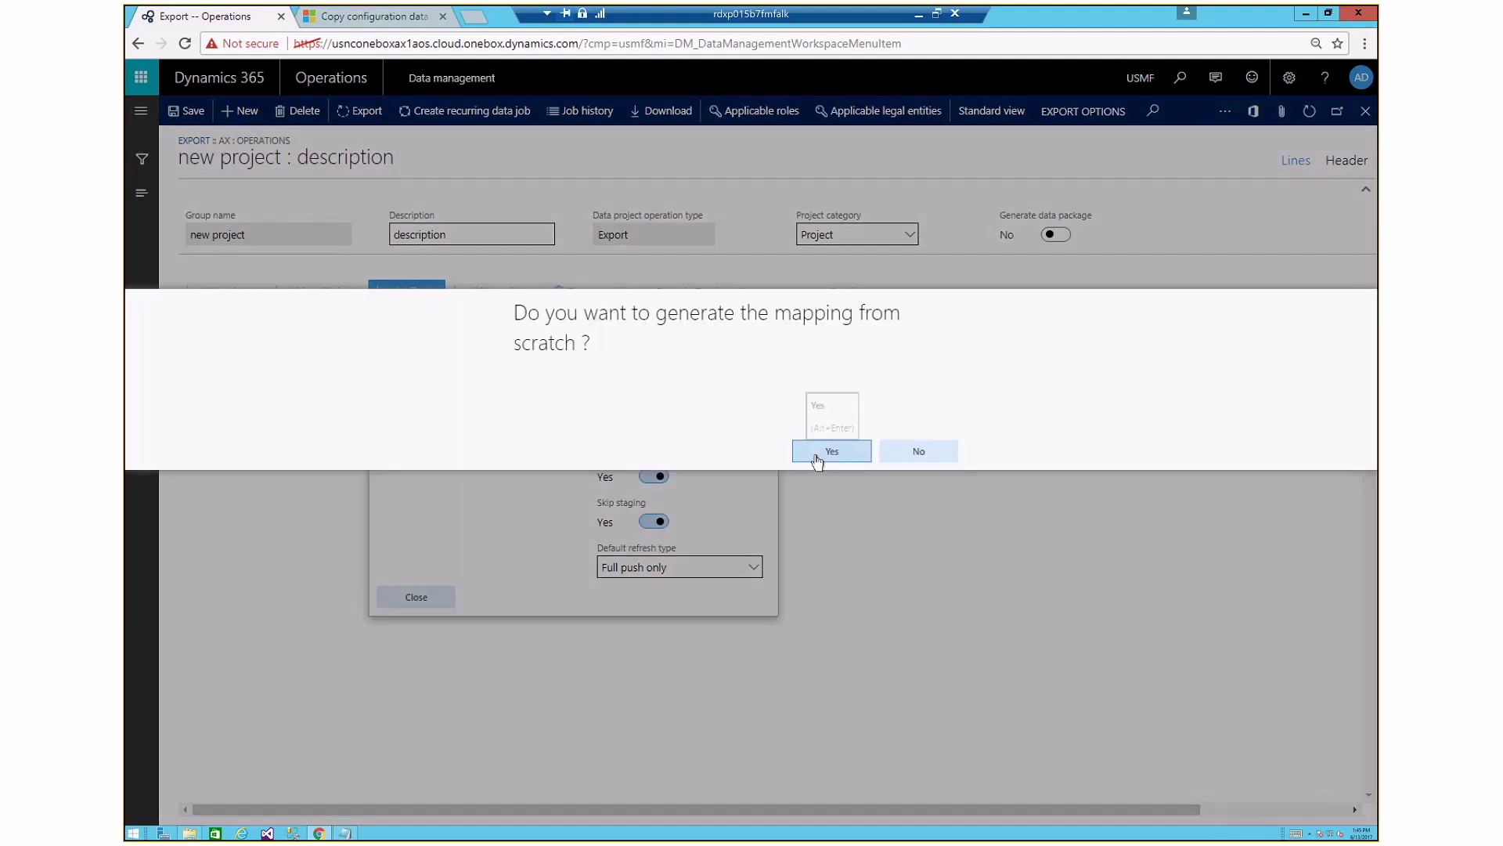
click(815, 453)
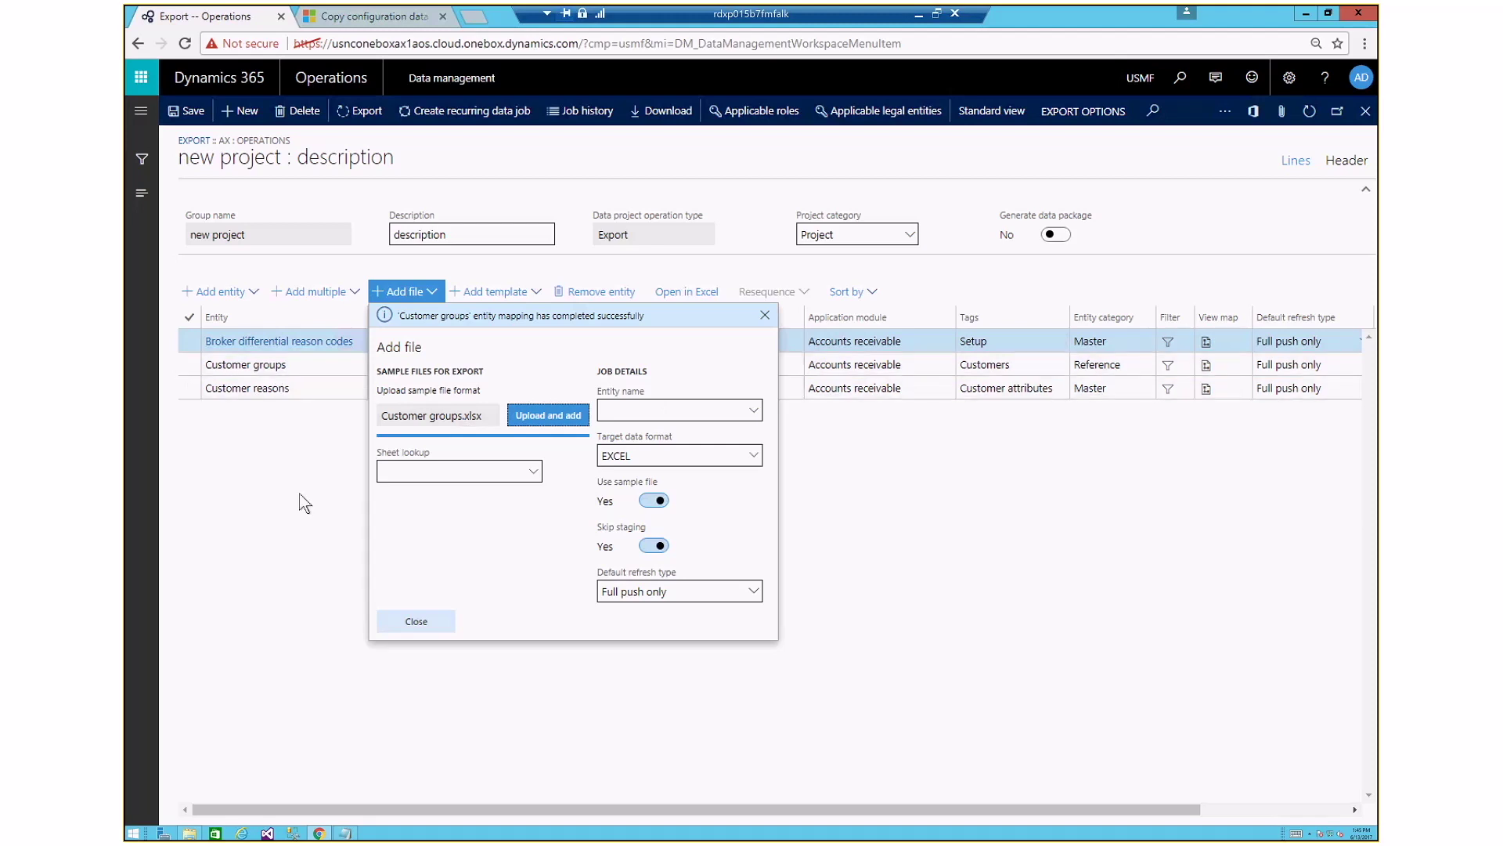
click(534, 472)
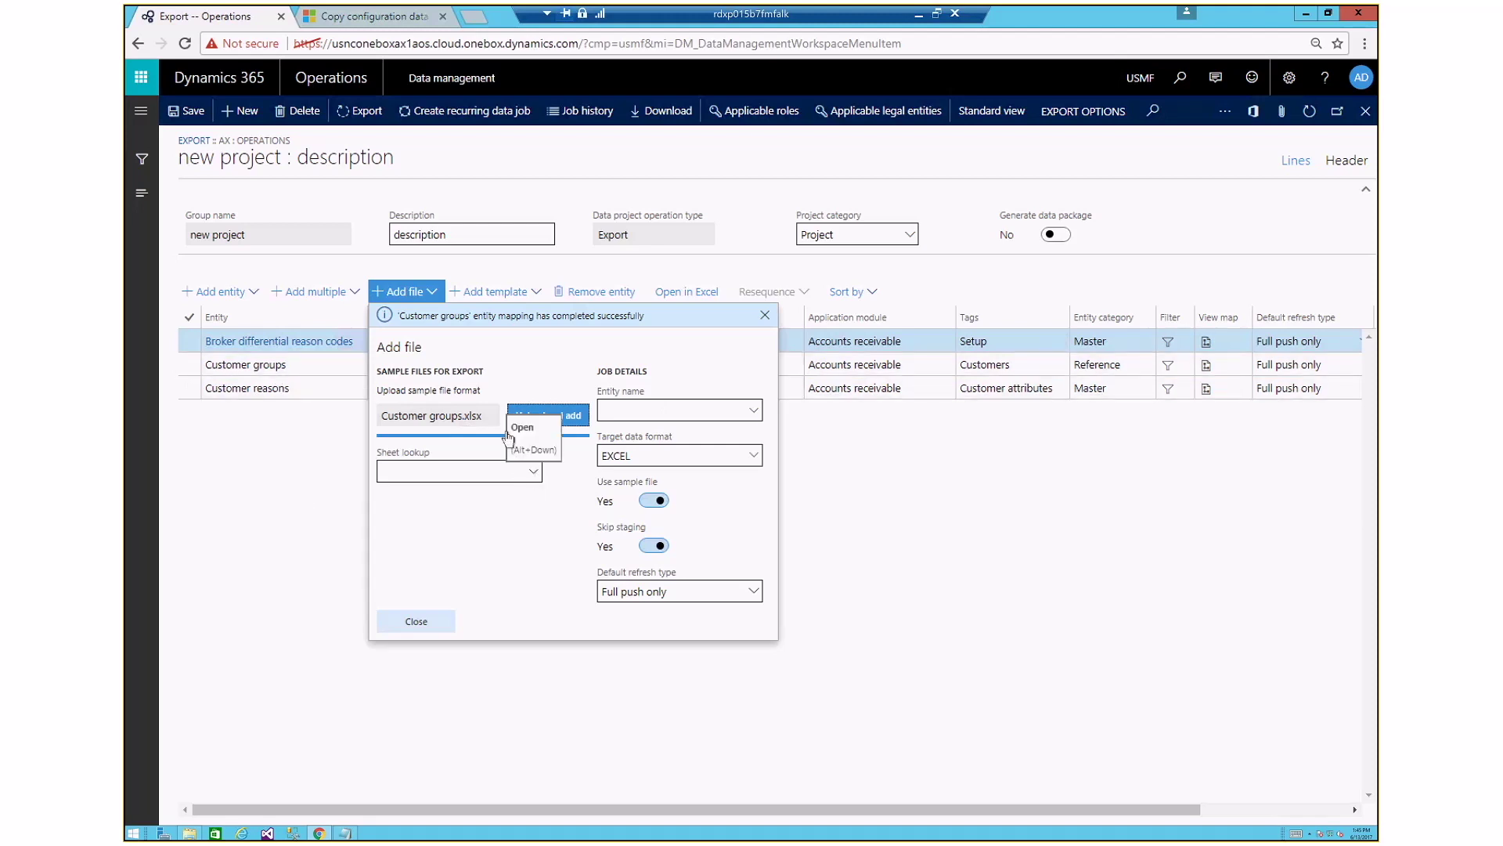
click(548, 416)
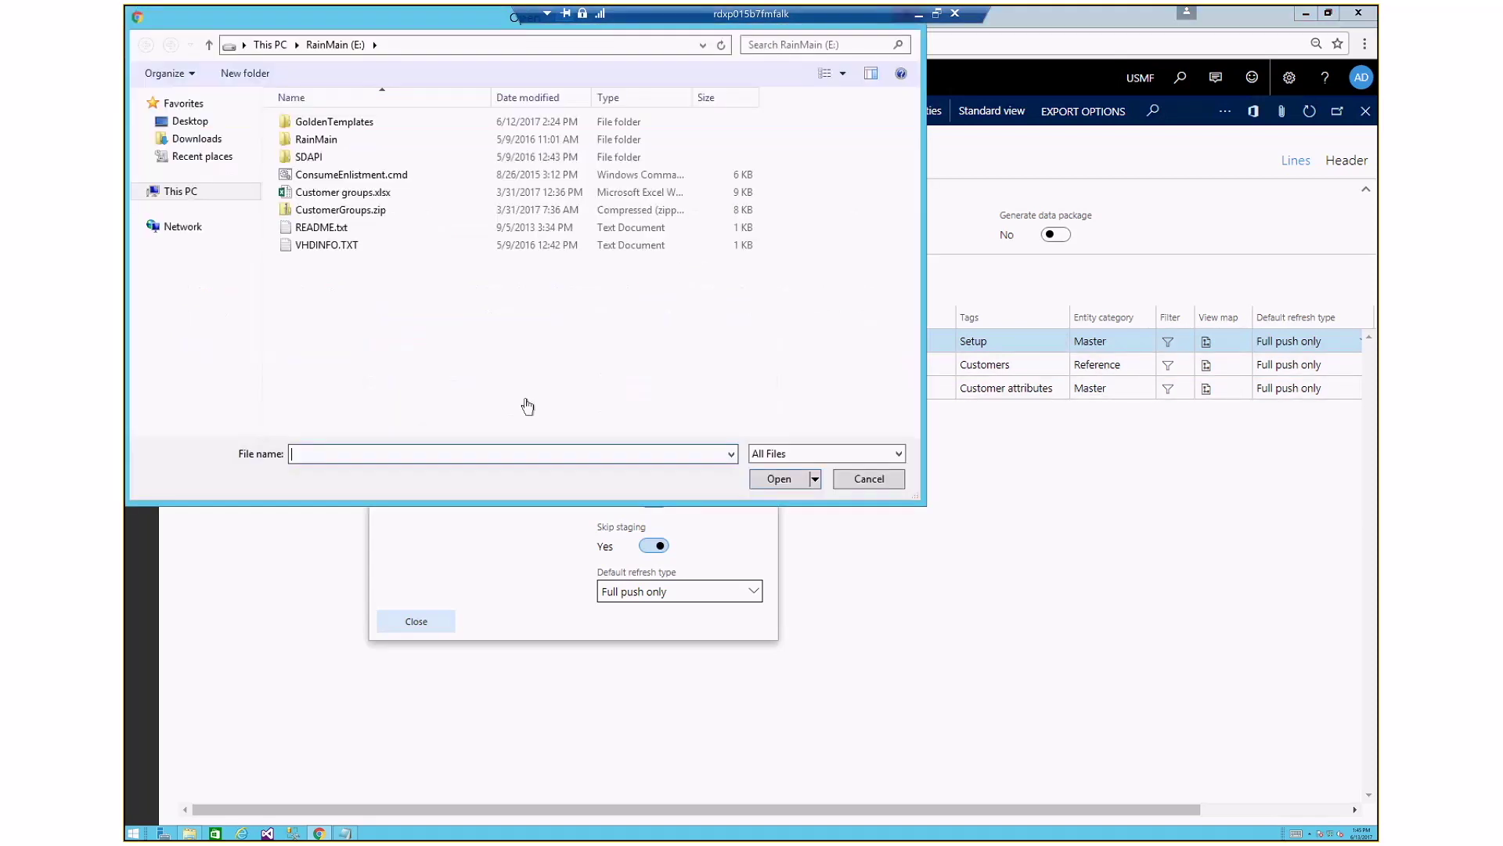
click(335, 211)
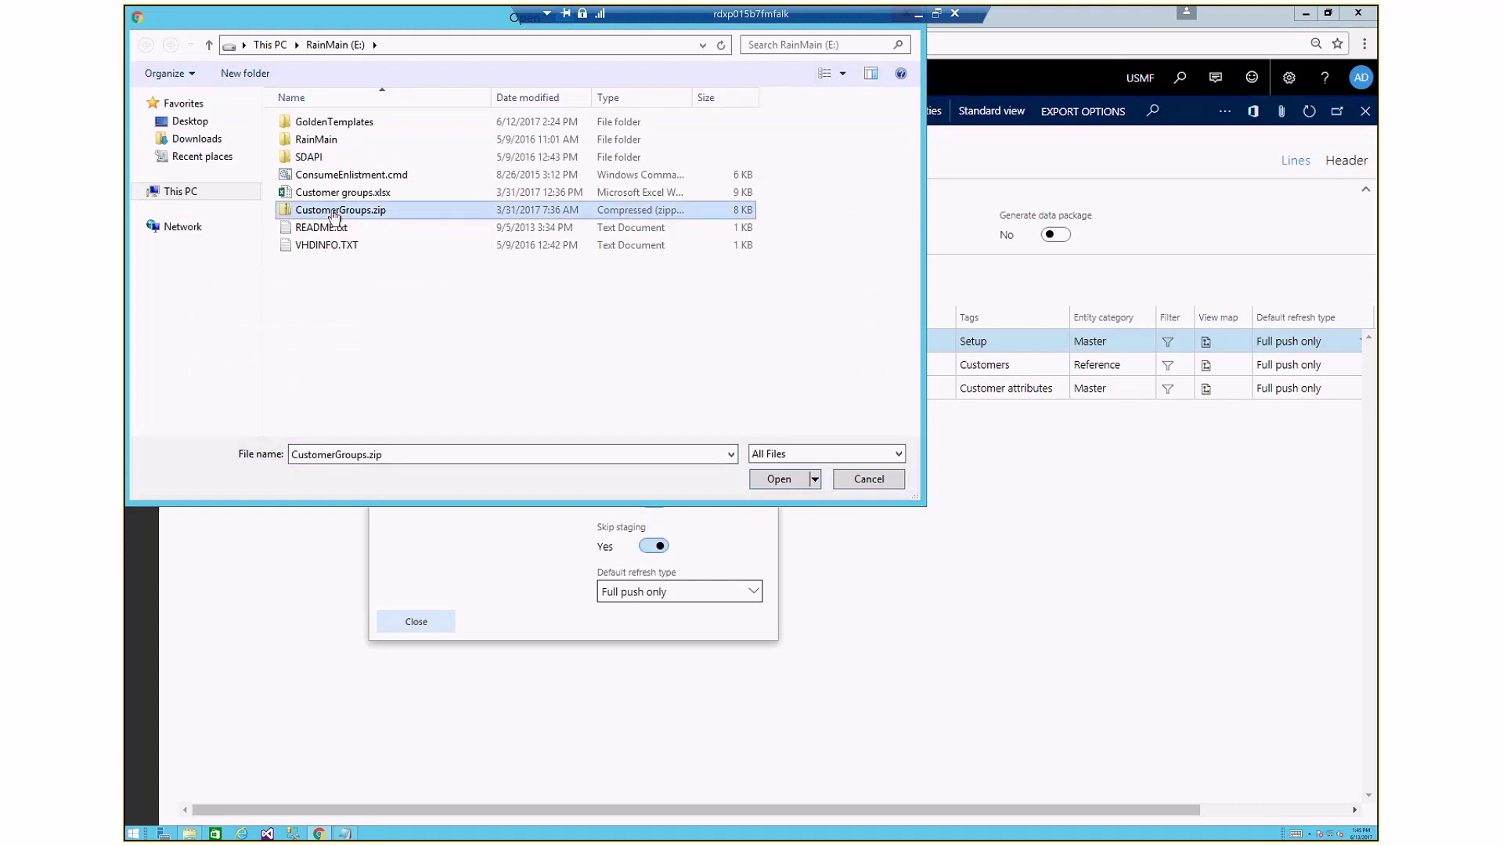
click(859, 485)
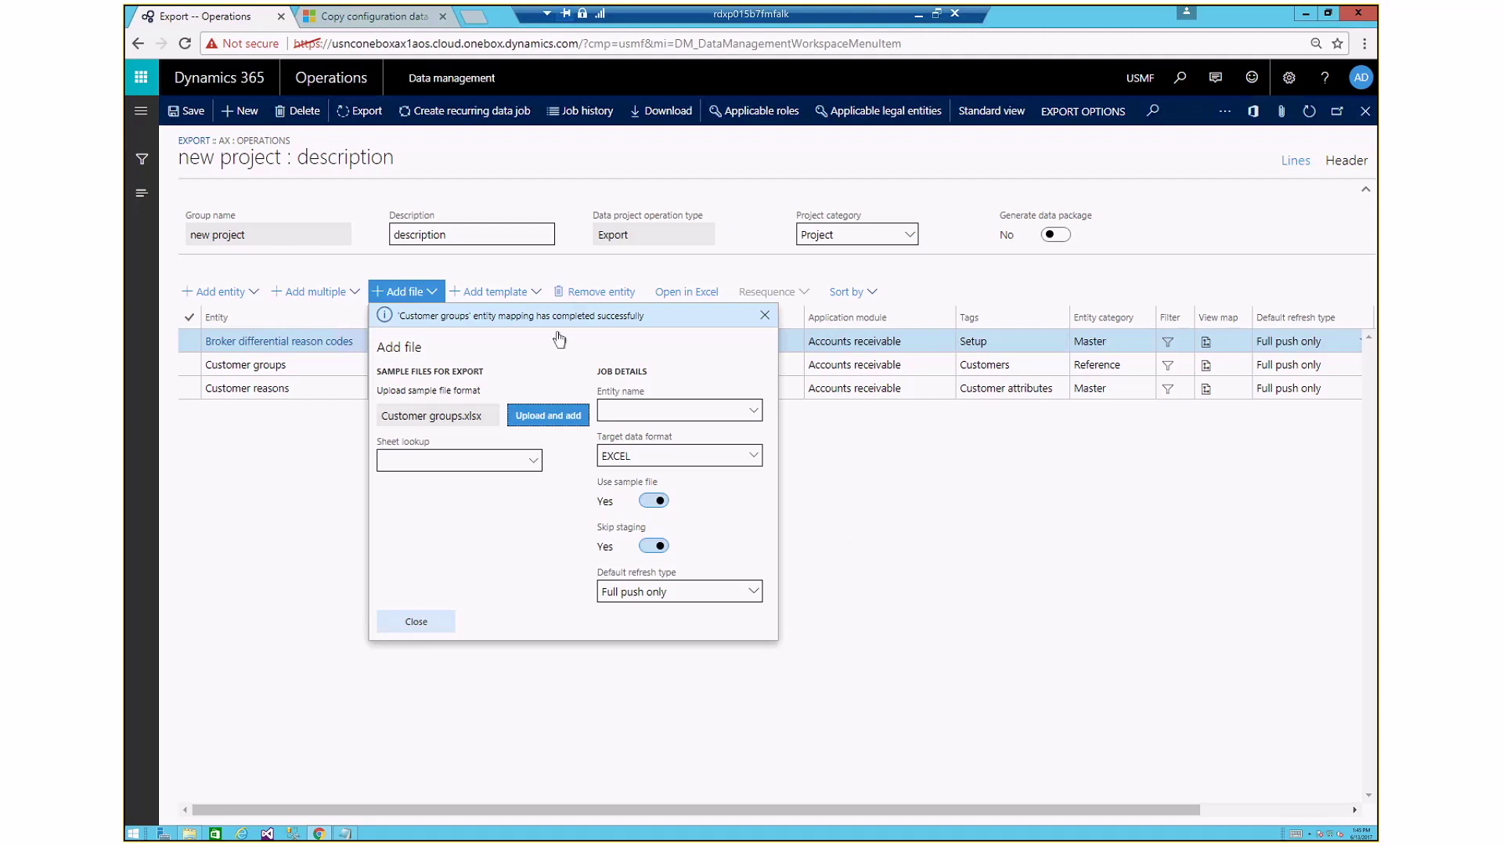
Merge the 100 - Bank template into the project in EXCEL format and sort the entities by unit, level, sequence
click(495, 291)
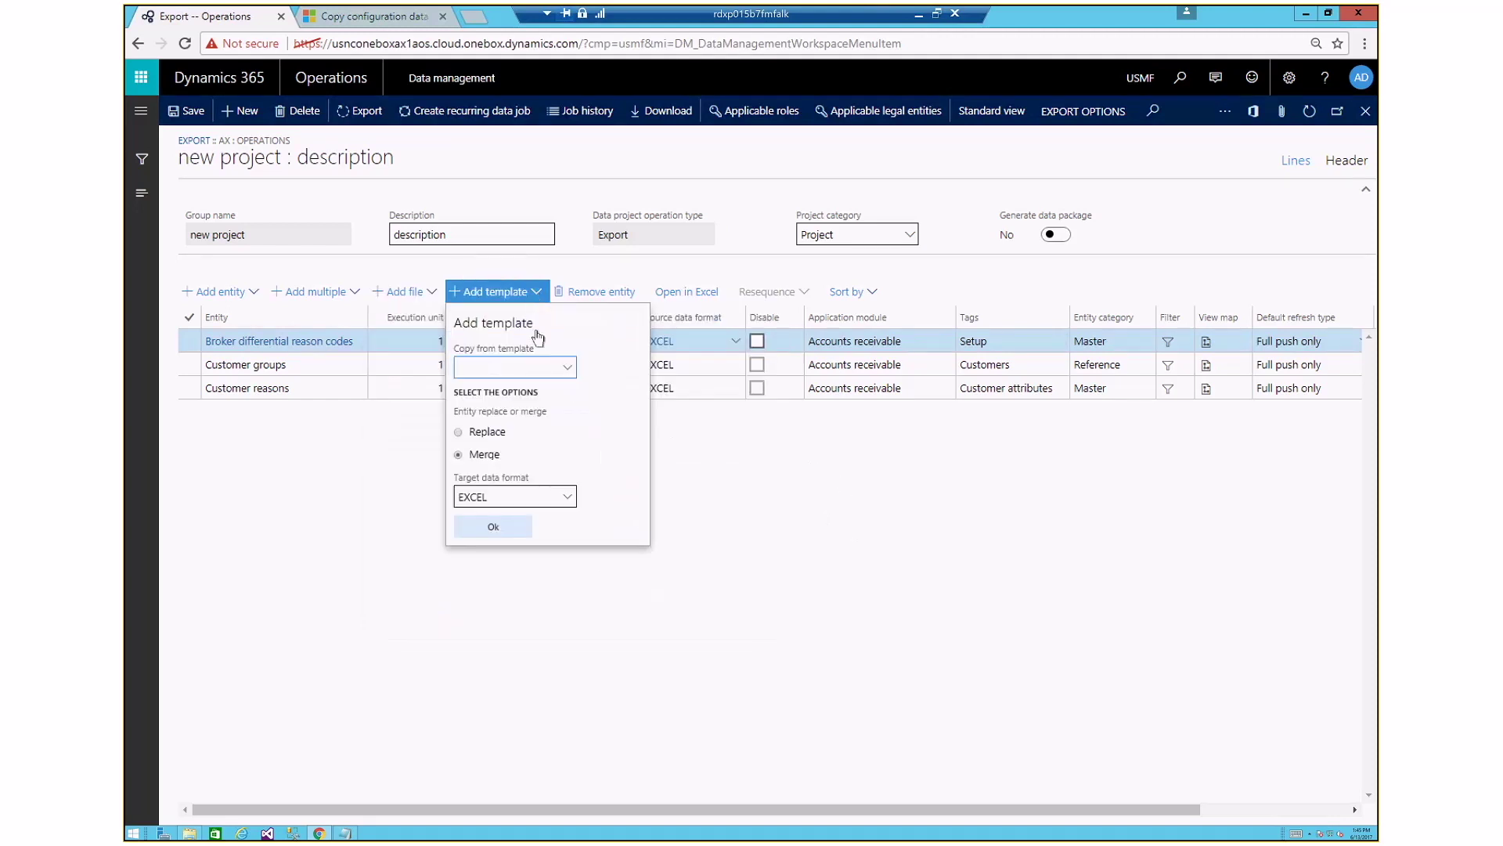
click(567, 366)
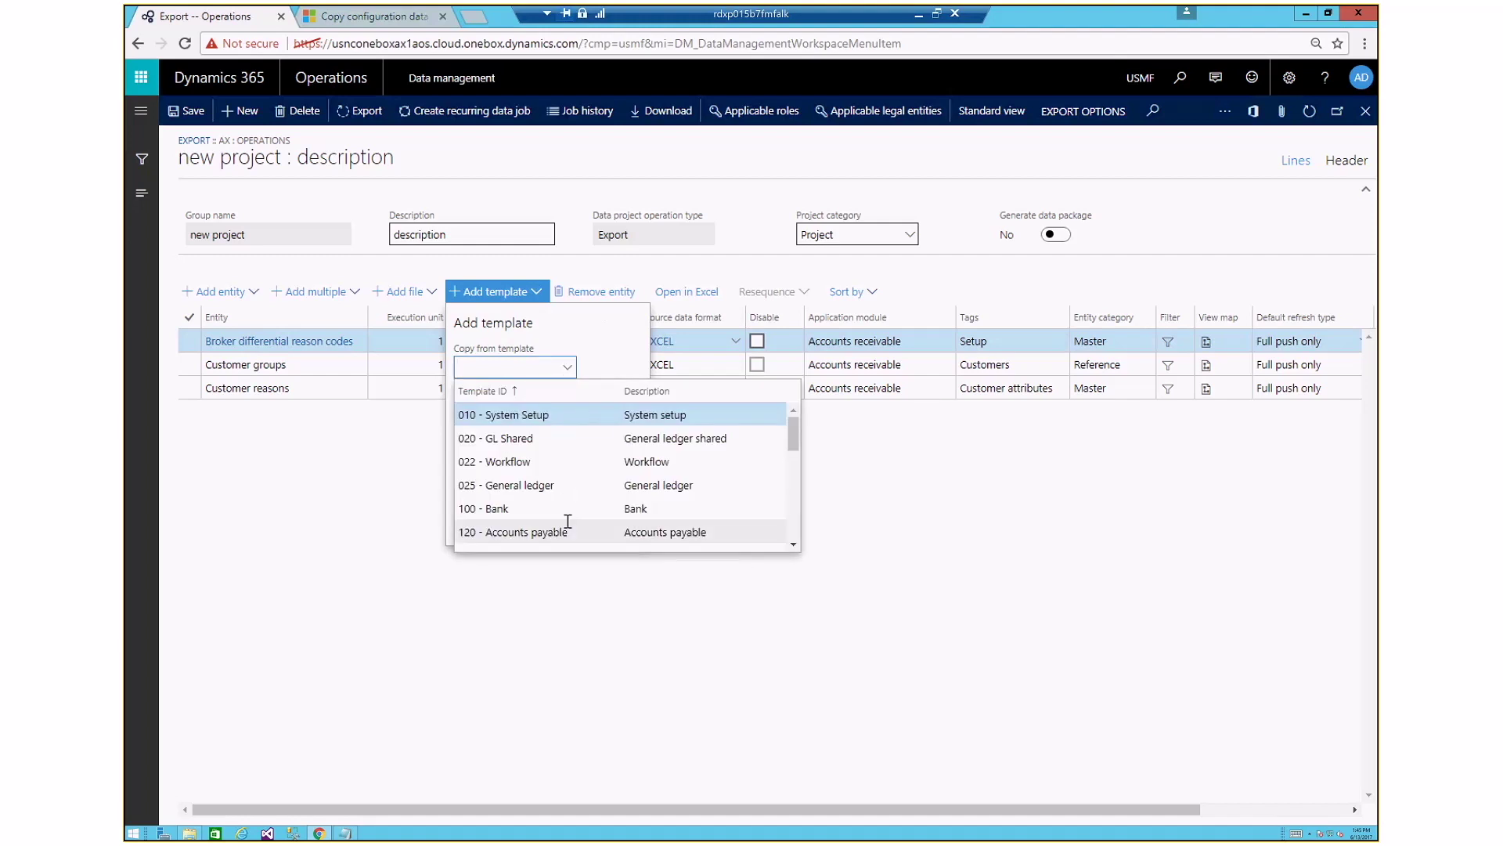
click(509, 509)
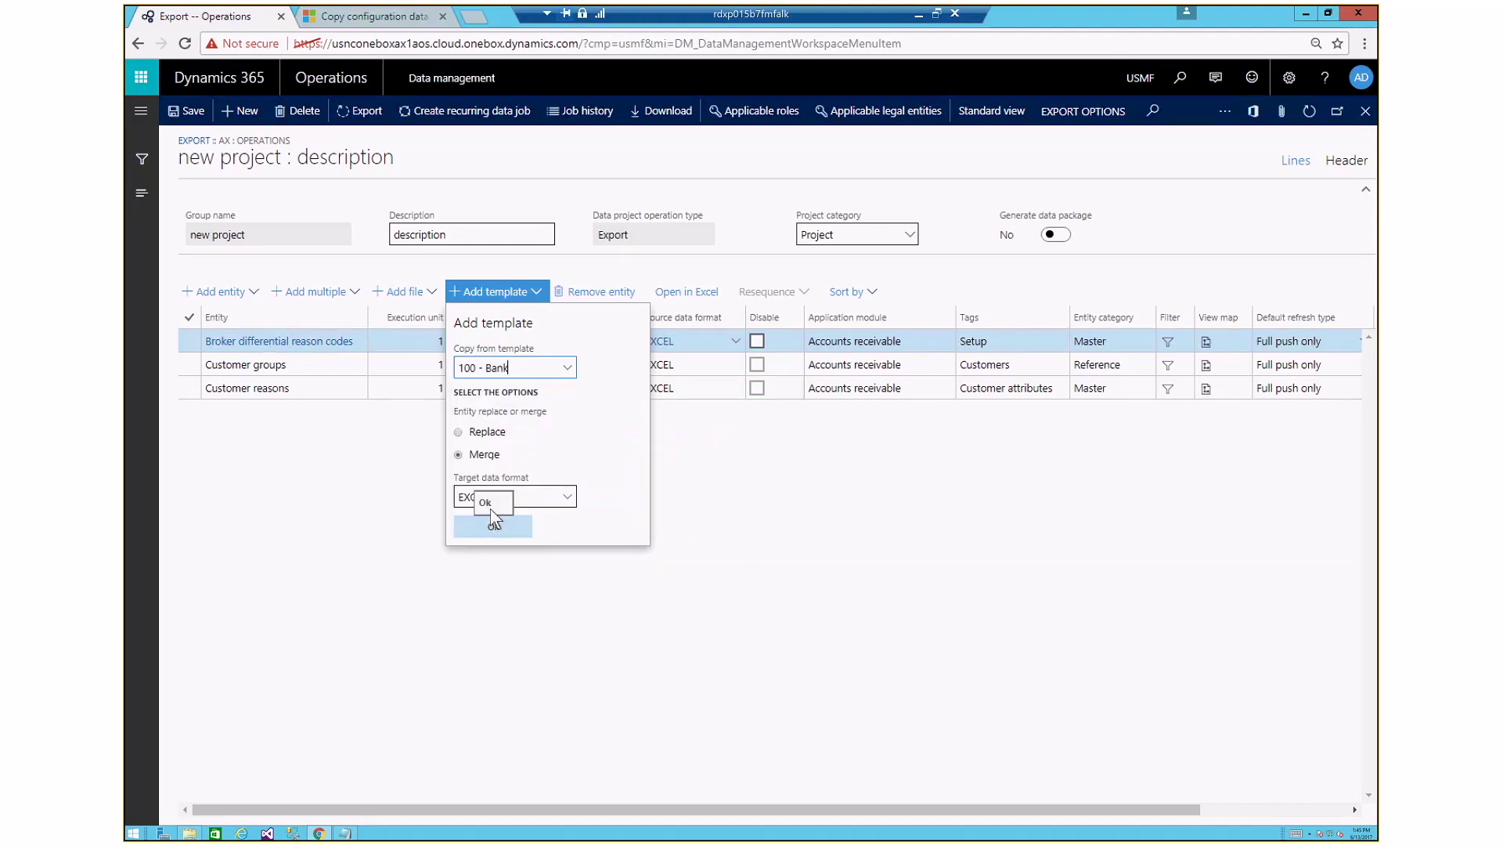
click(497, 532)
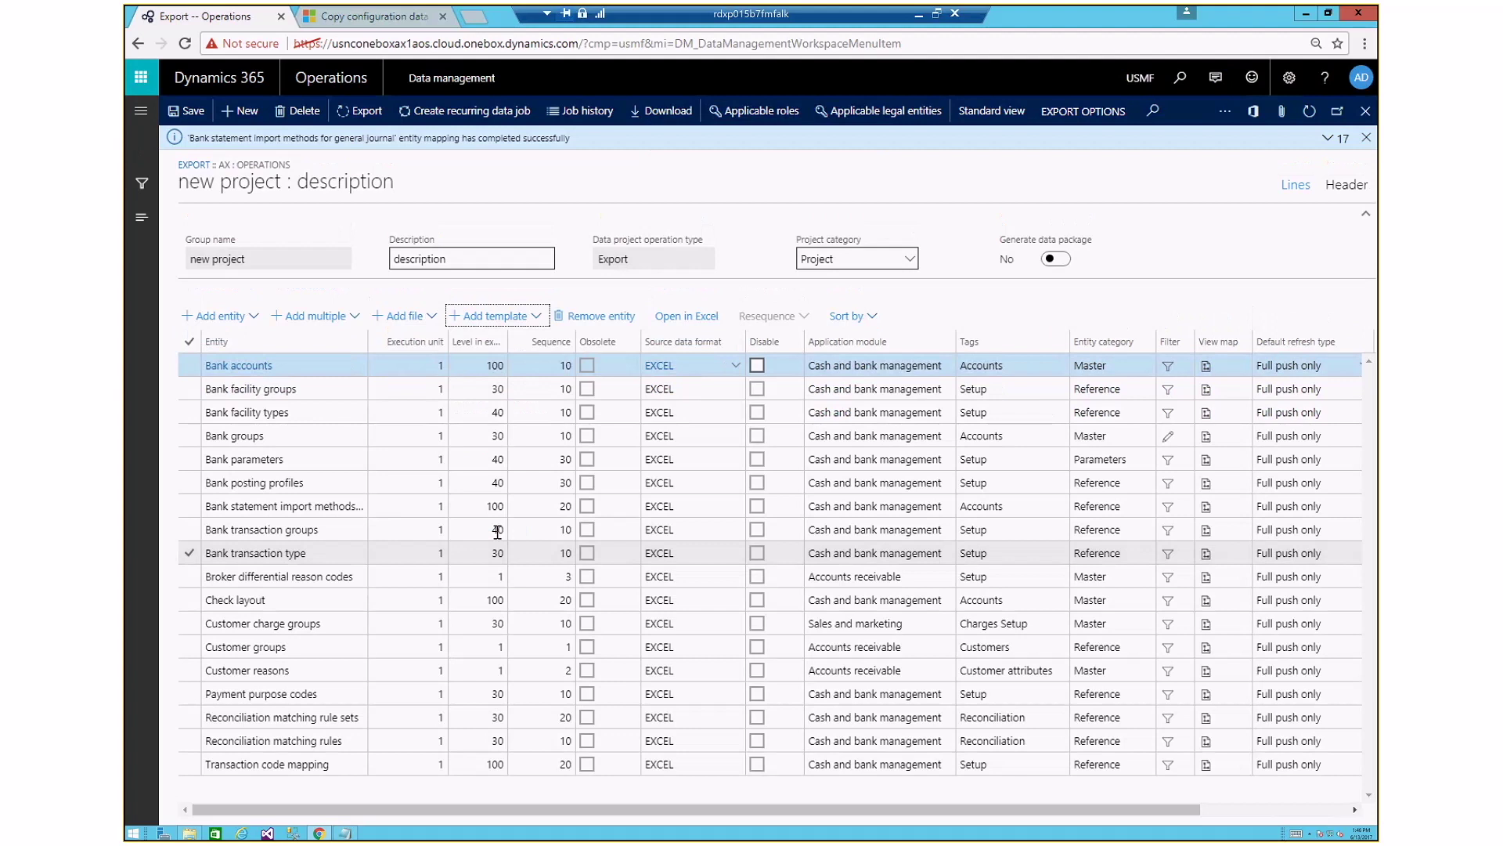
click(848, 315)
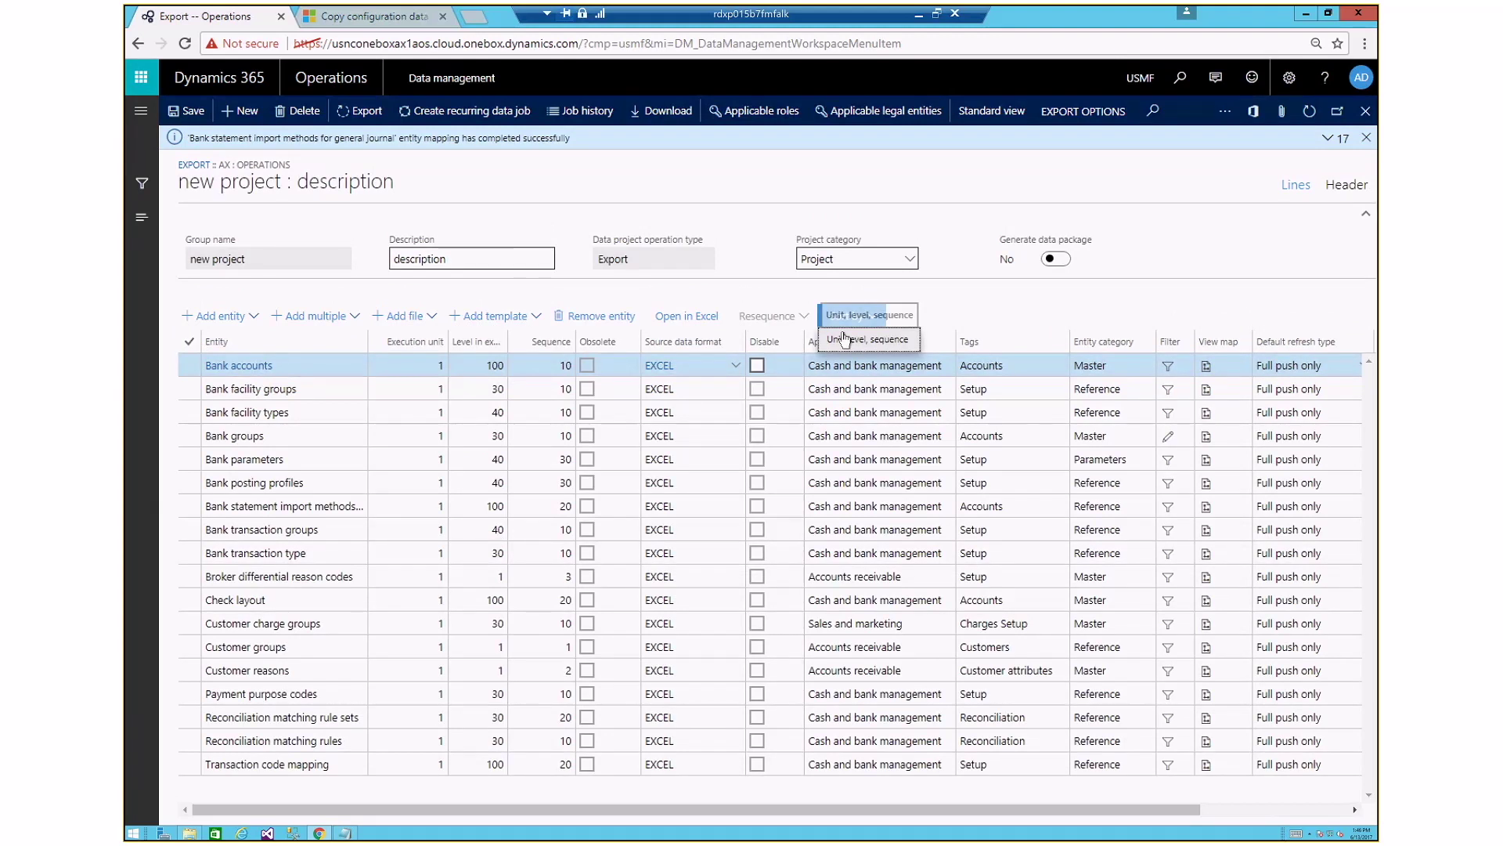
click(844, 339)
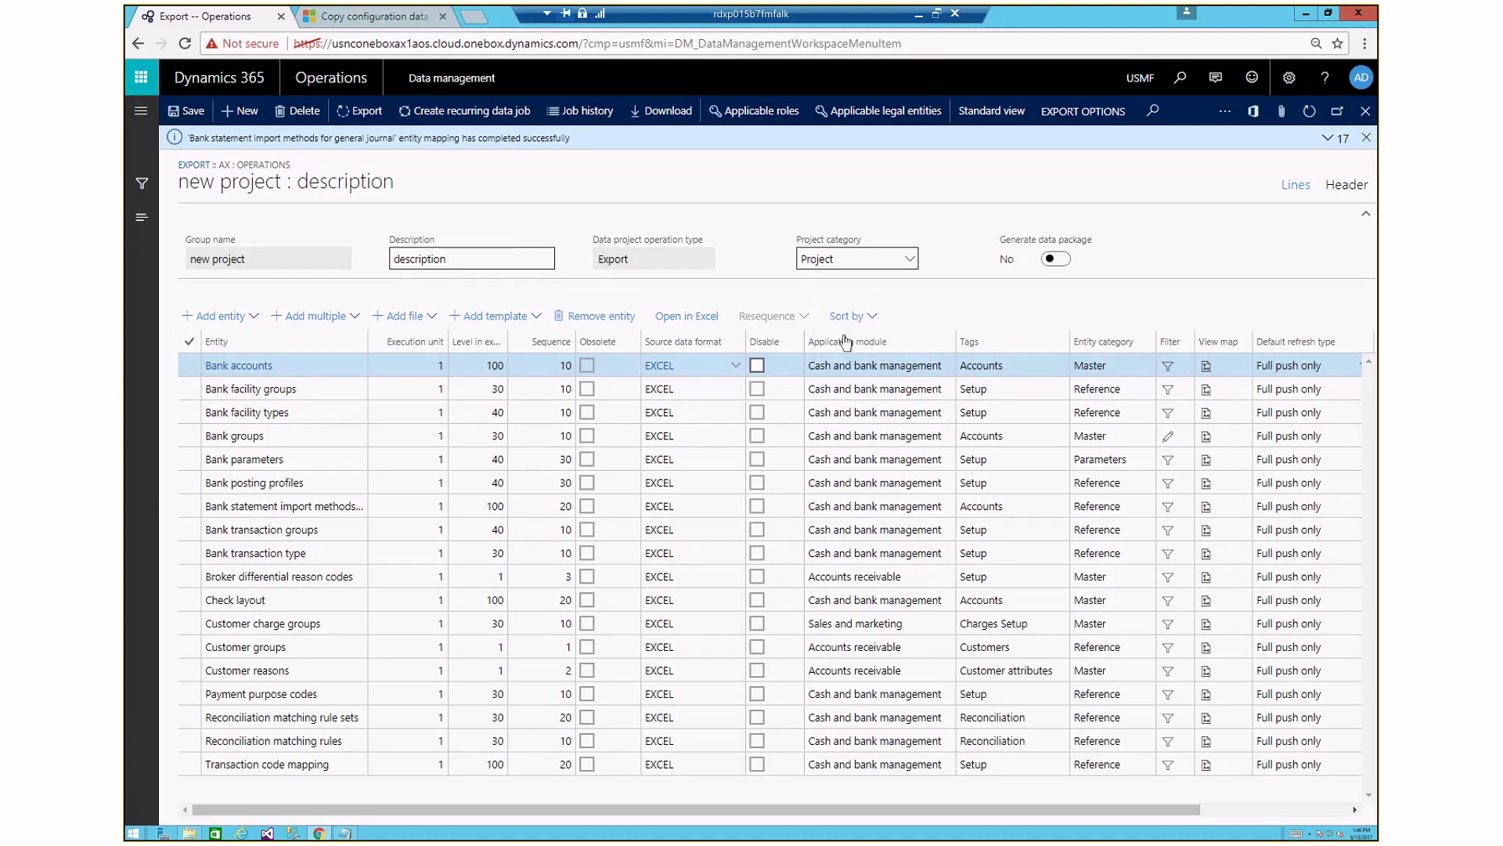
Resequence the Customer groups, Customer reasons and Broker differential reason codes entities to starting level 30 and starting sequence 5
click(189, 390)
click(189, 413)
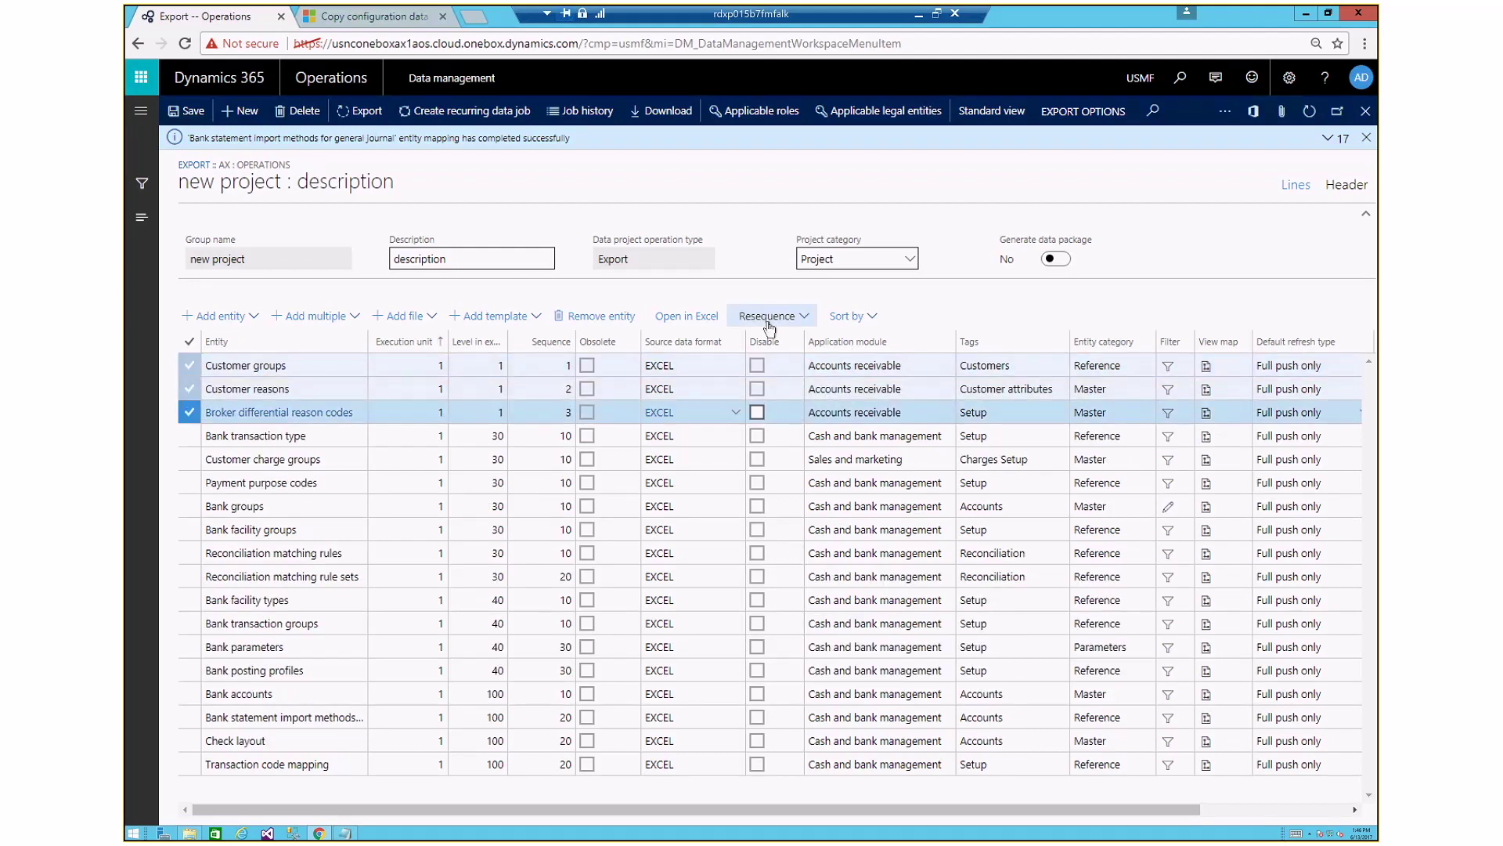
click(767, 319)
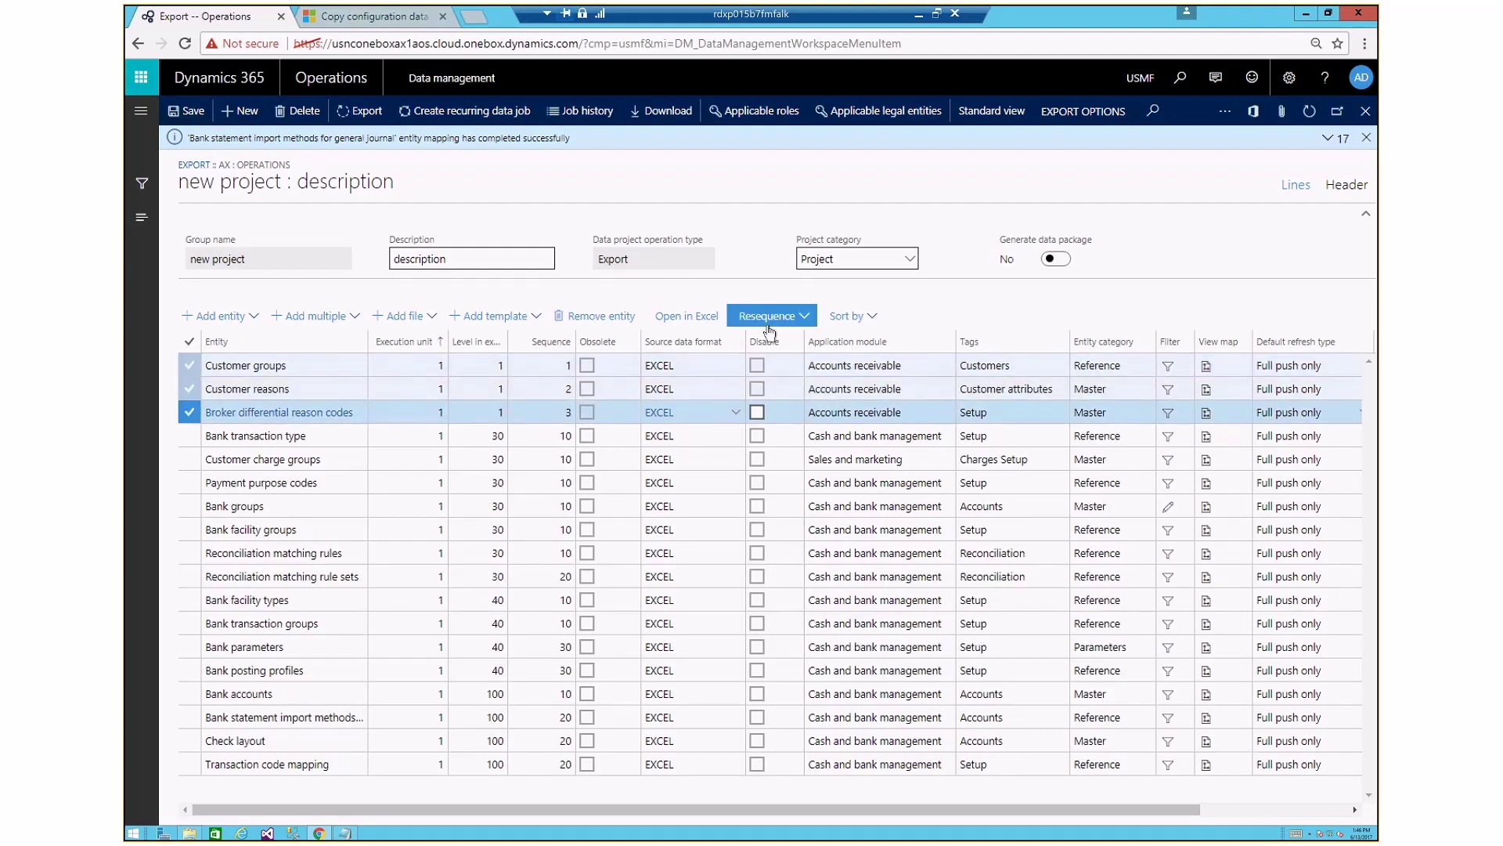
click(793, 499)
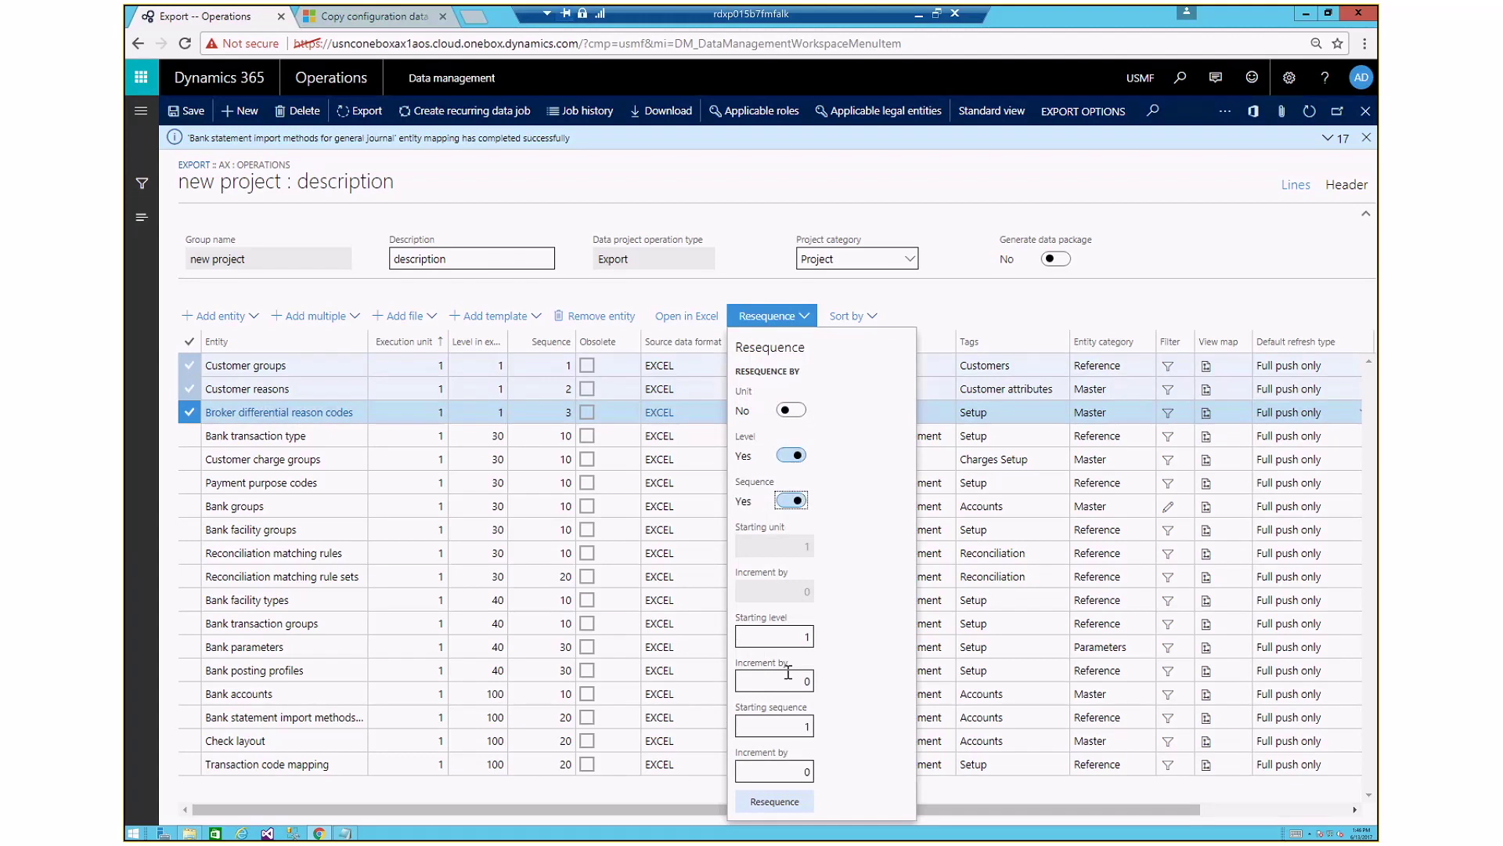
click(805, 637)
text(30)
key(Tab)
key(Tab)
text(5)
click(779, 803)
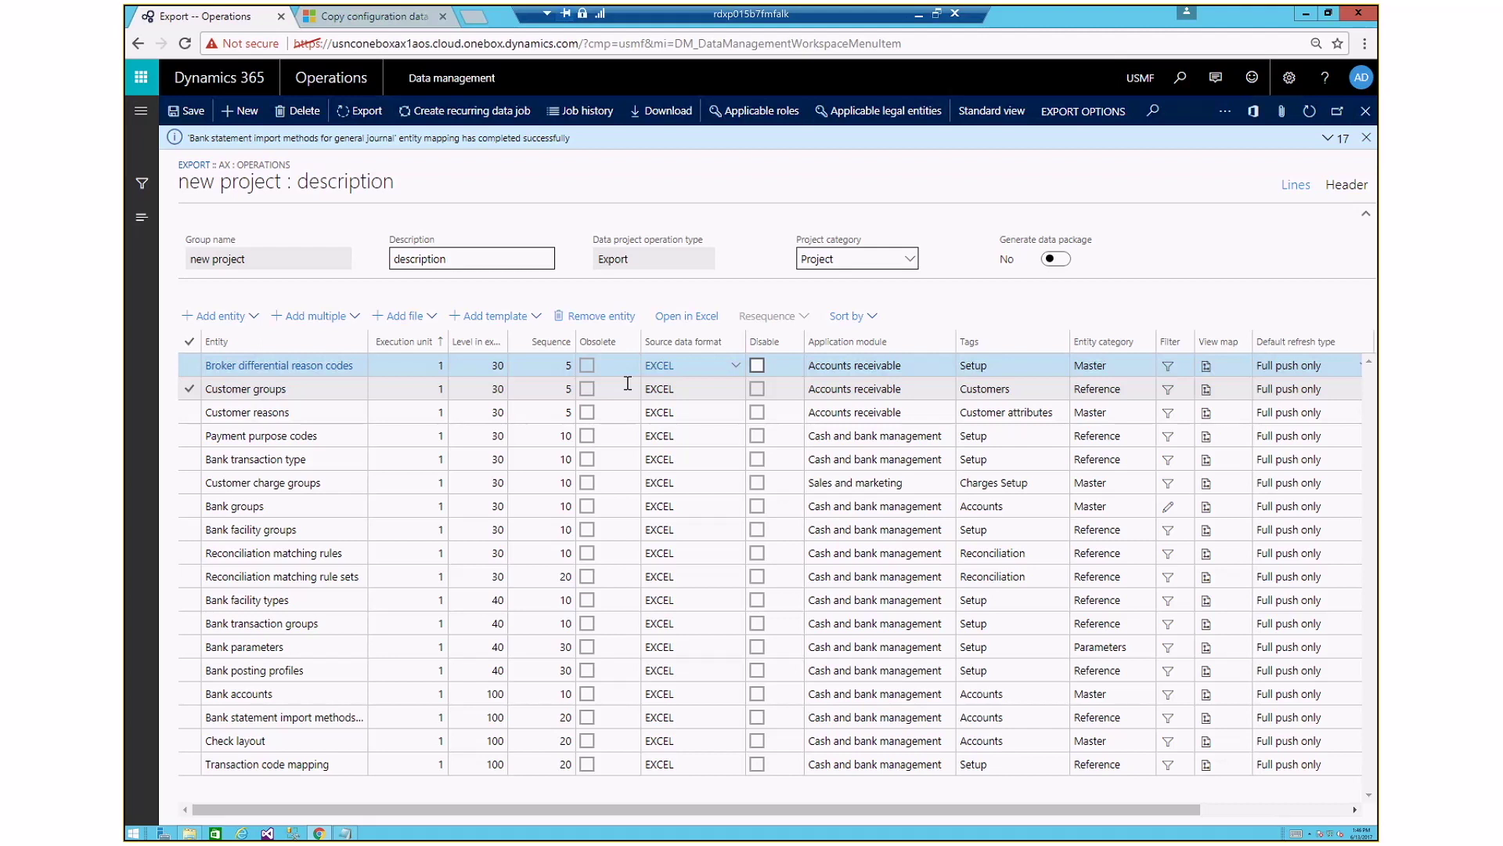
click(507, 506)
click(614, 459)
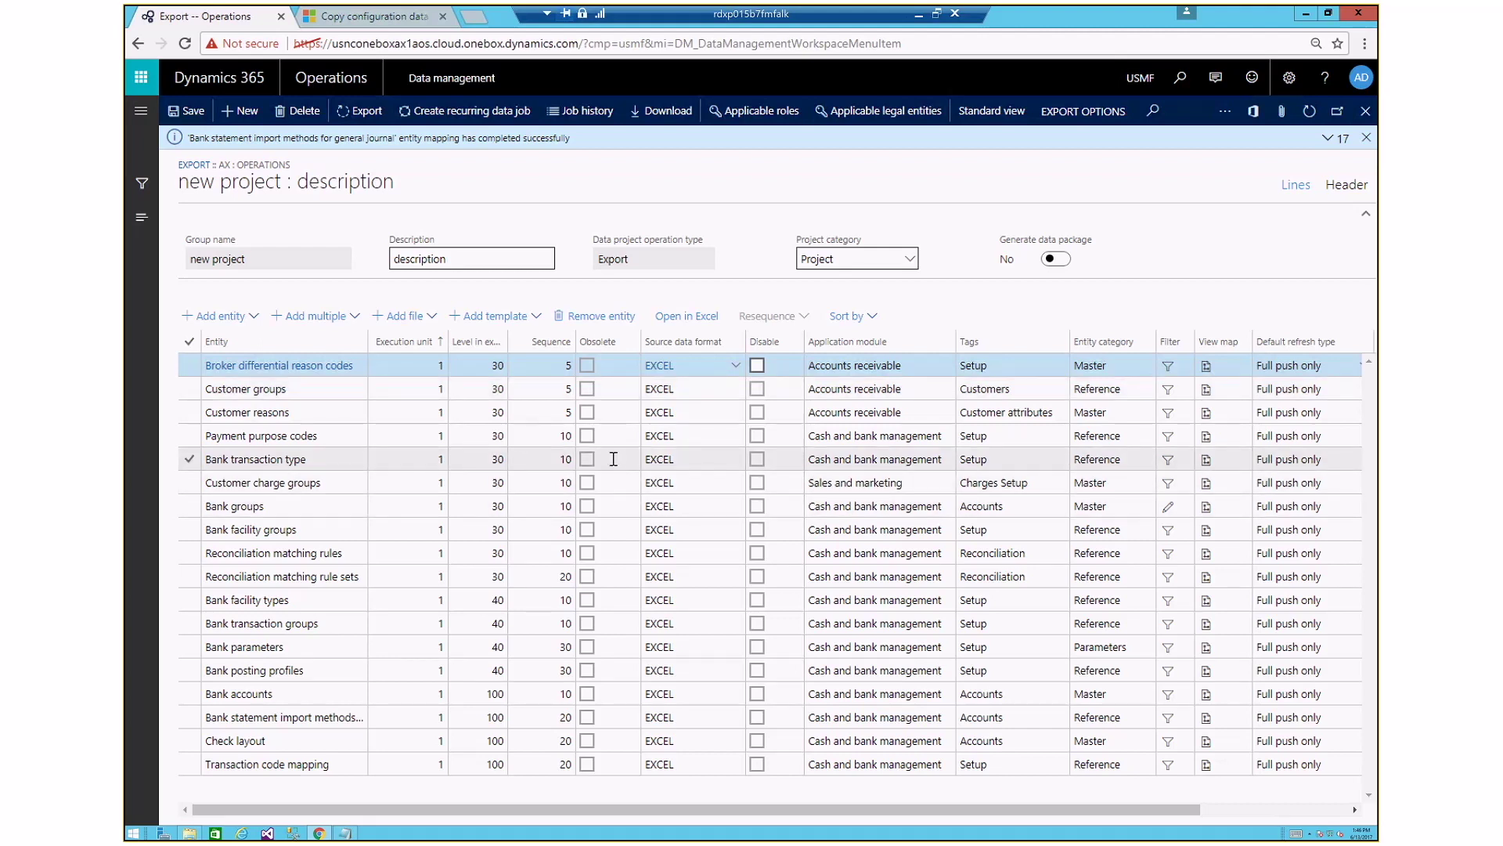
click(614, 482)
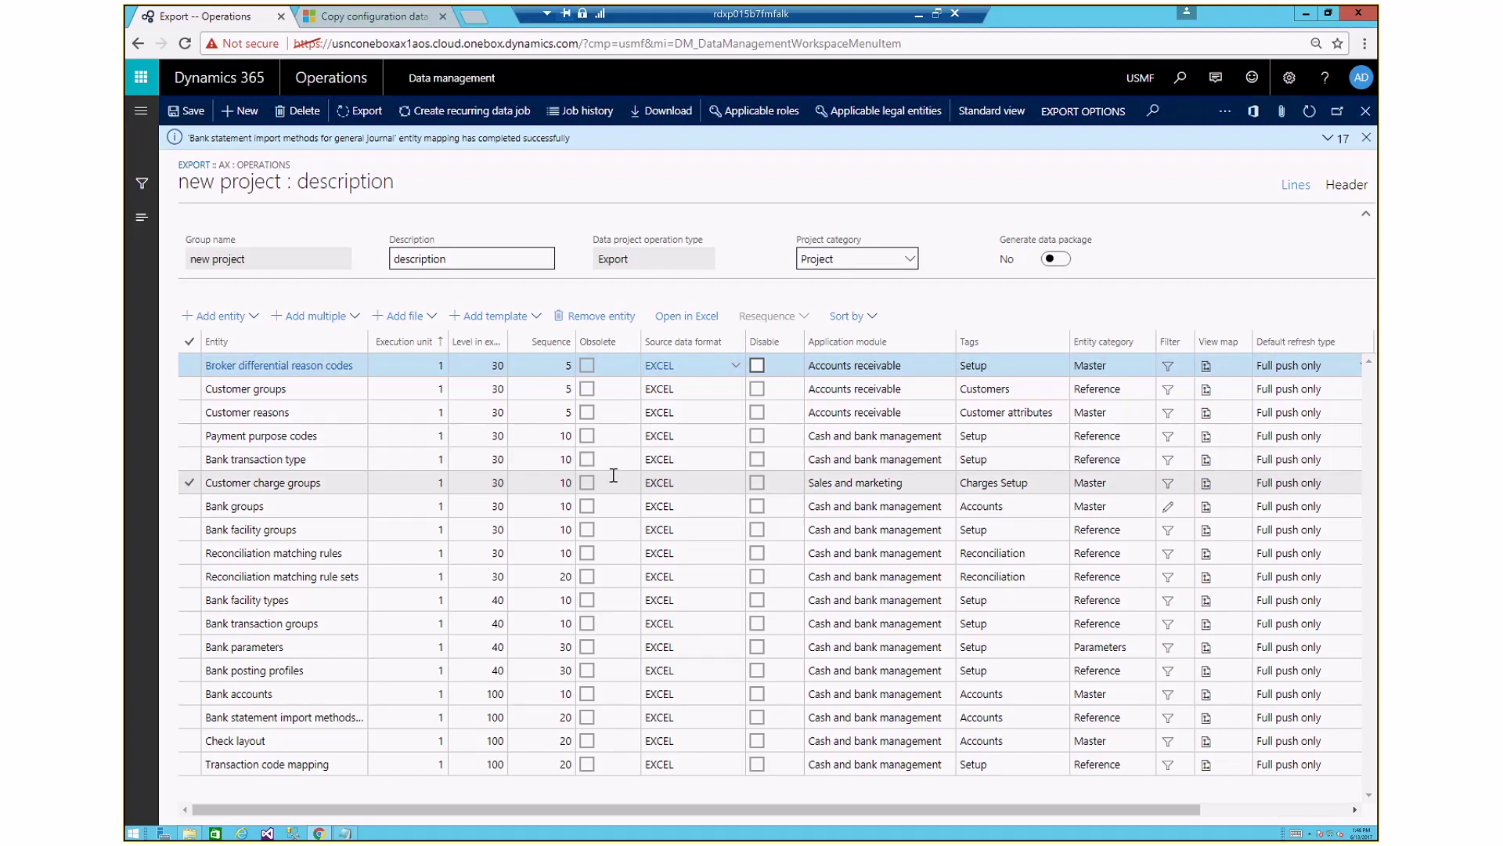
click(607, 389)
click(599, 506)
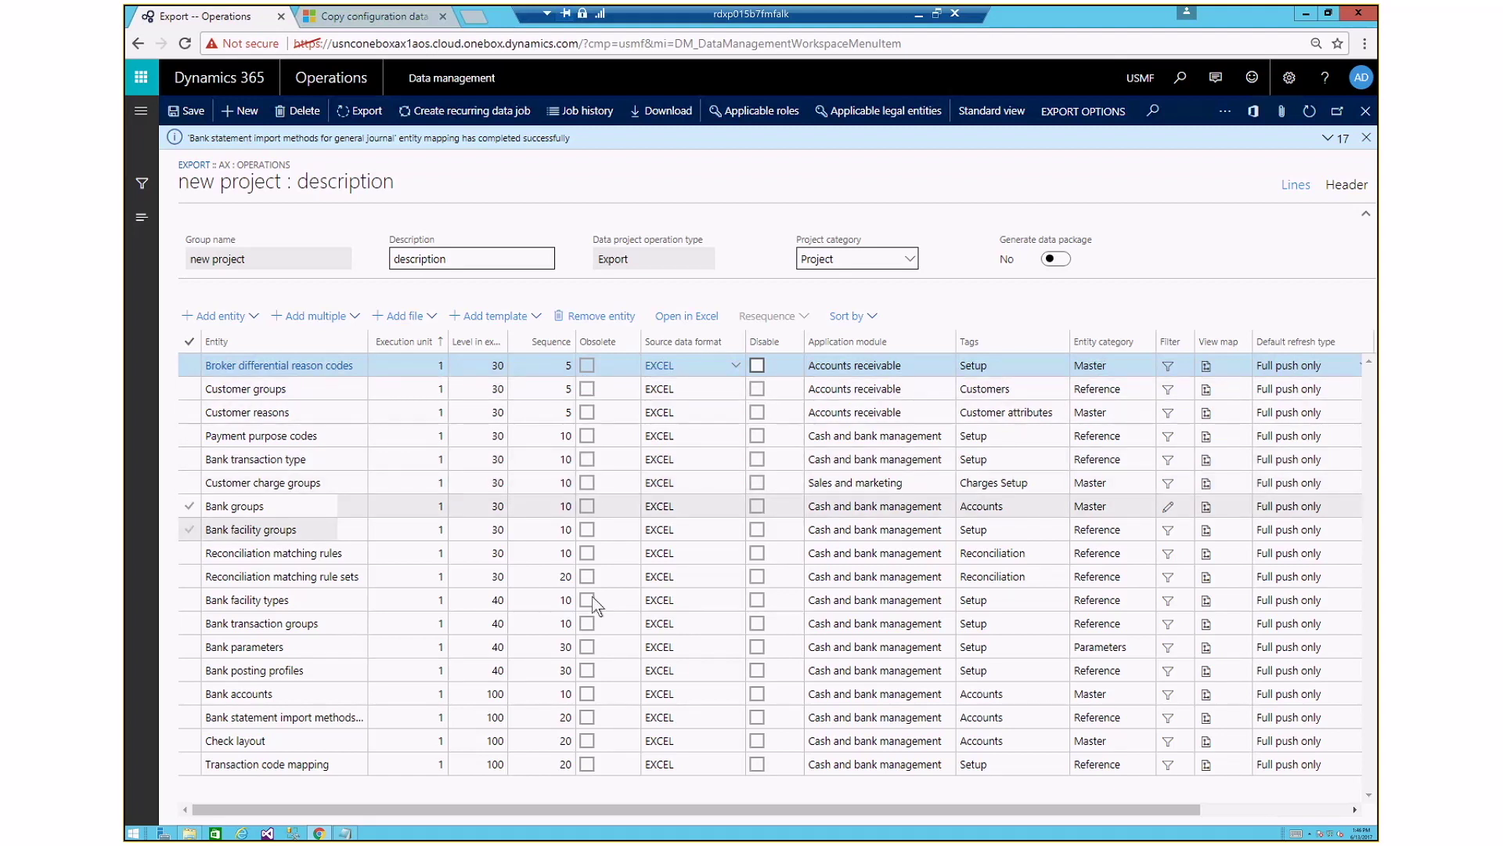
click(563, 462)
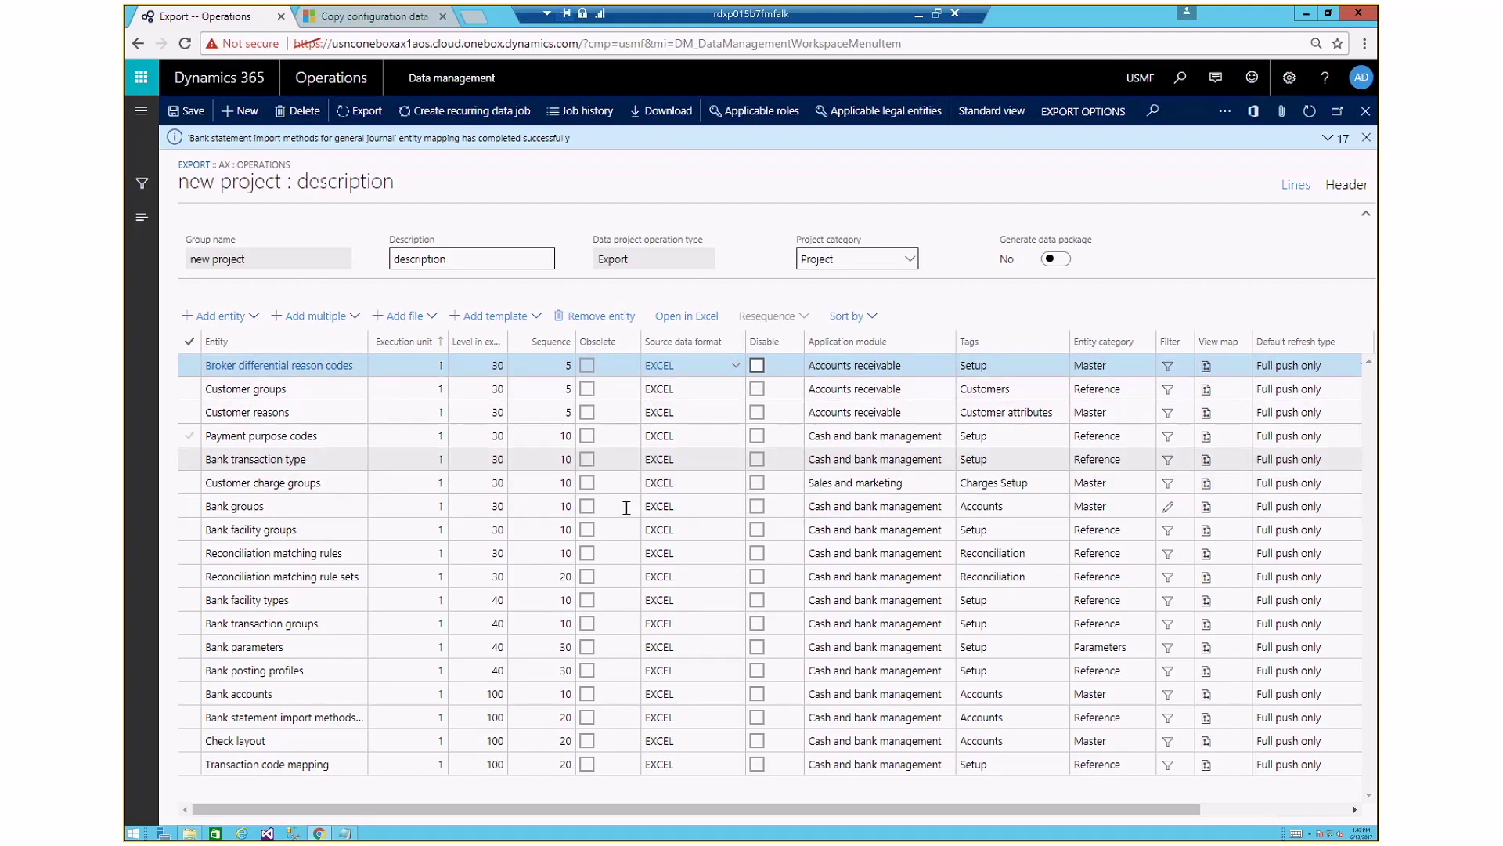
click(601, 440)
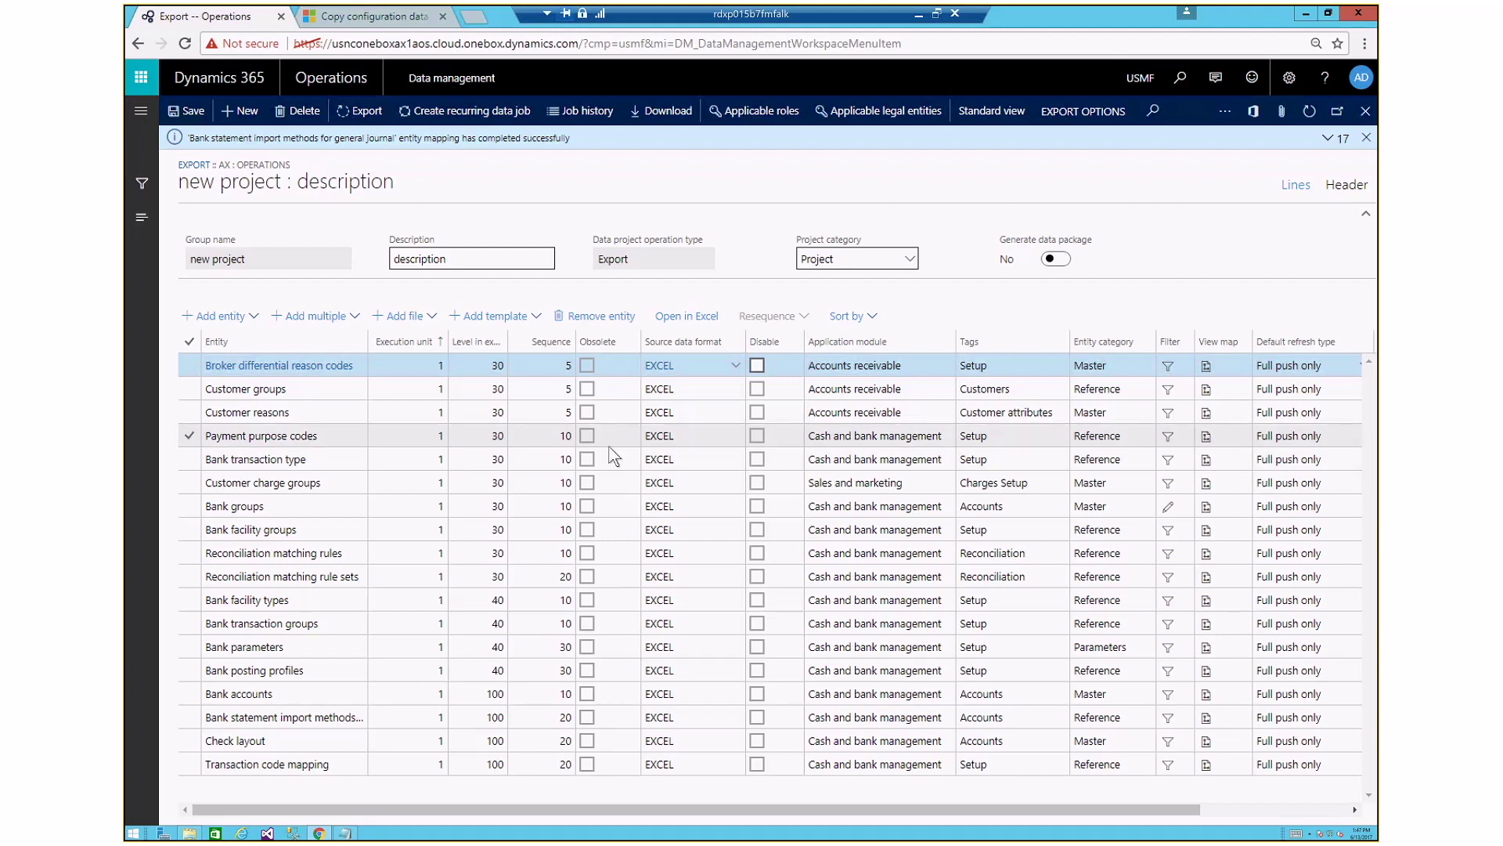
click(621, 505)
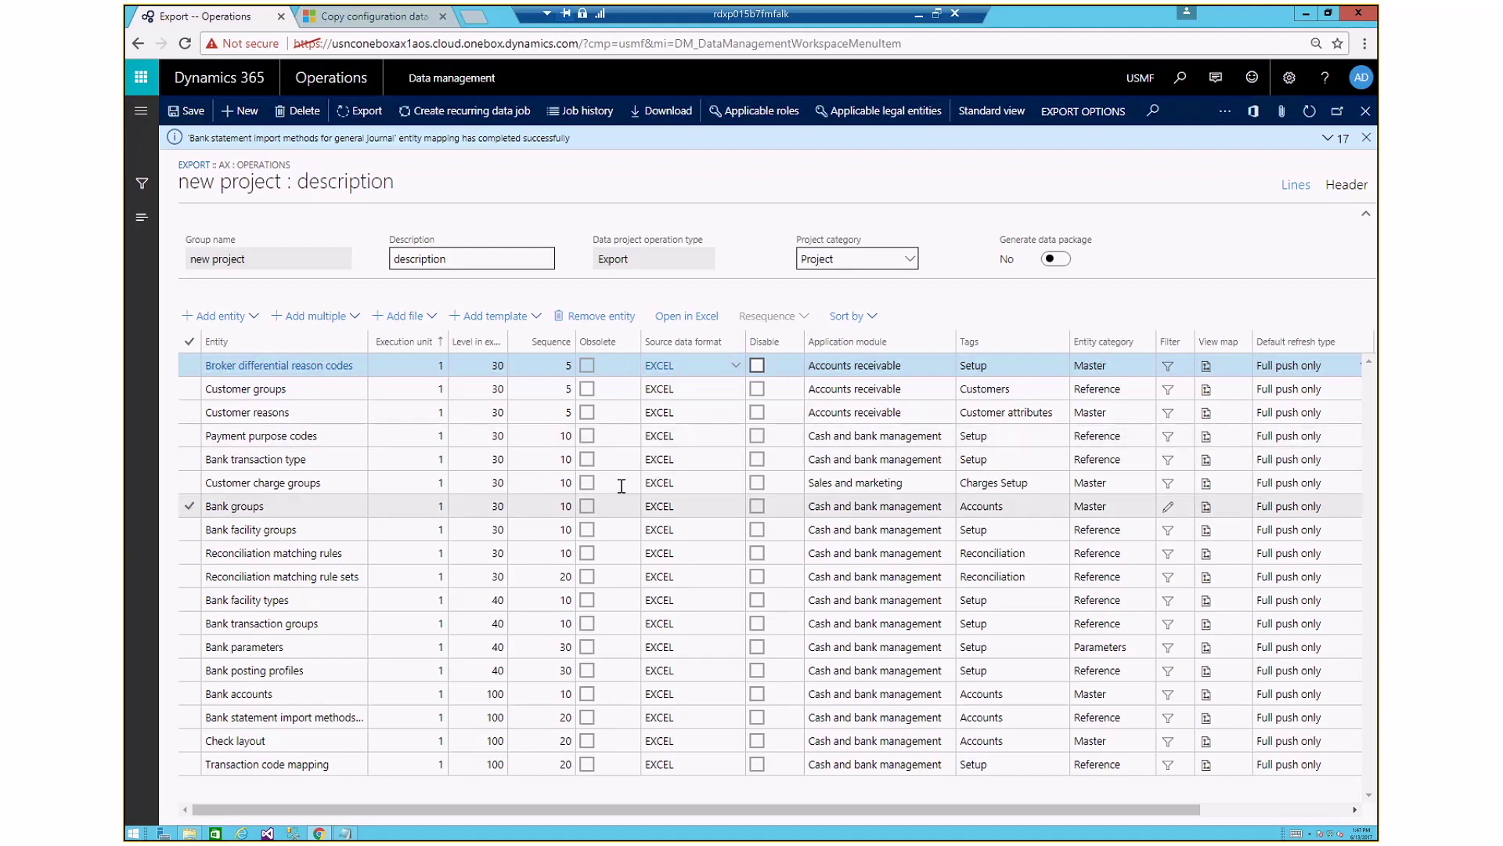
Look through the available source data formats for the Broker differential reason codes entity without changing the format
click(734, 364)
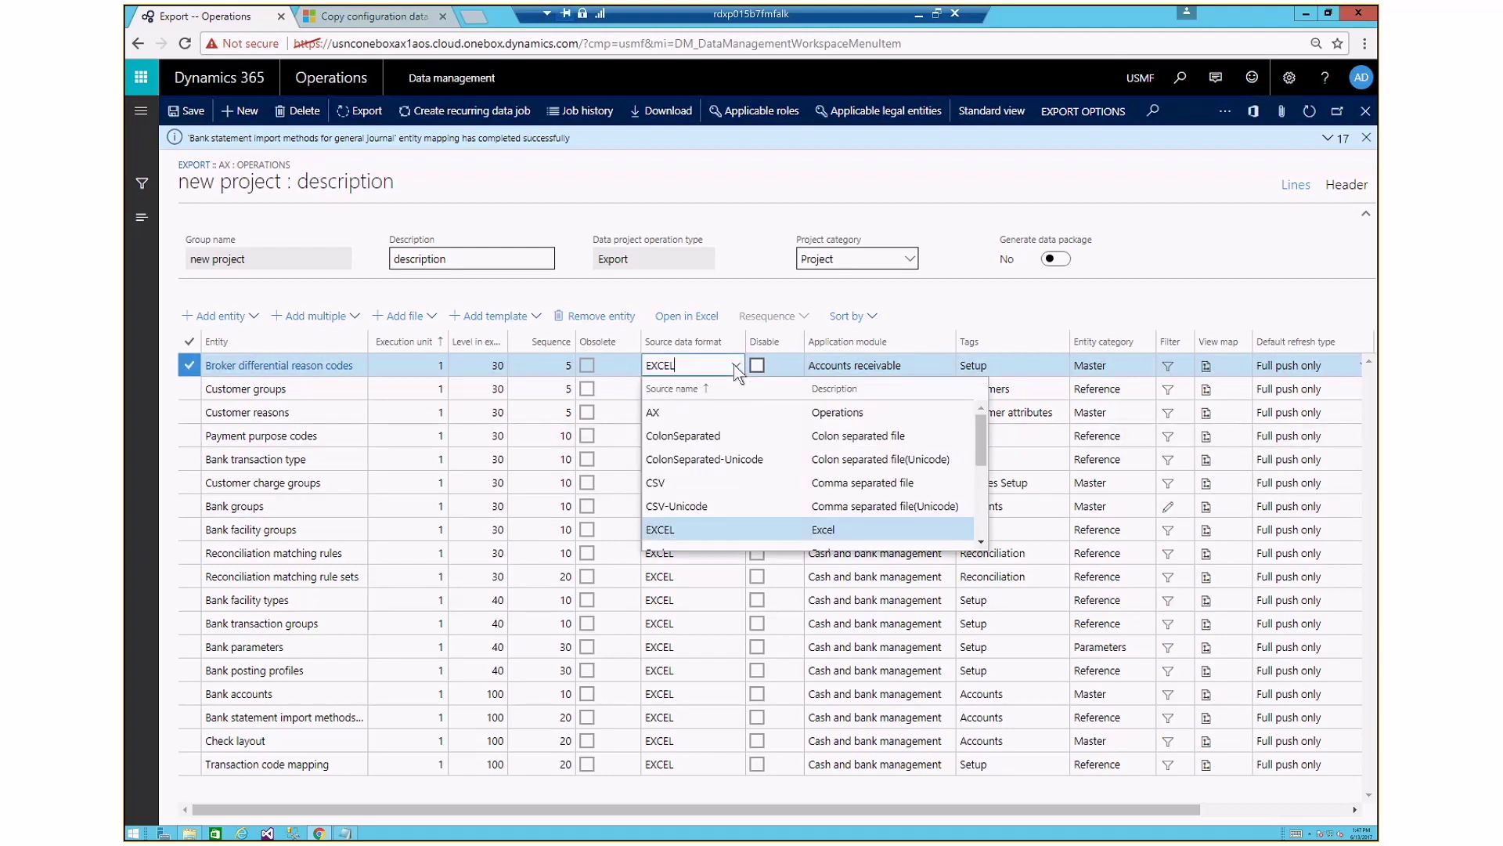
scroll(734, 450, down, 2)
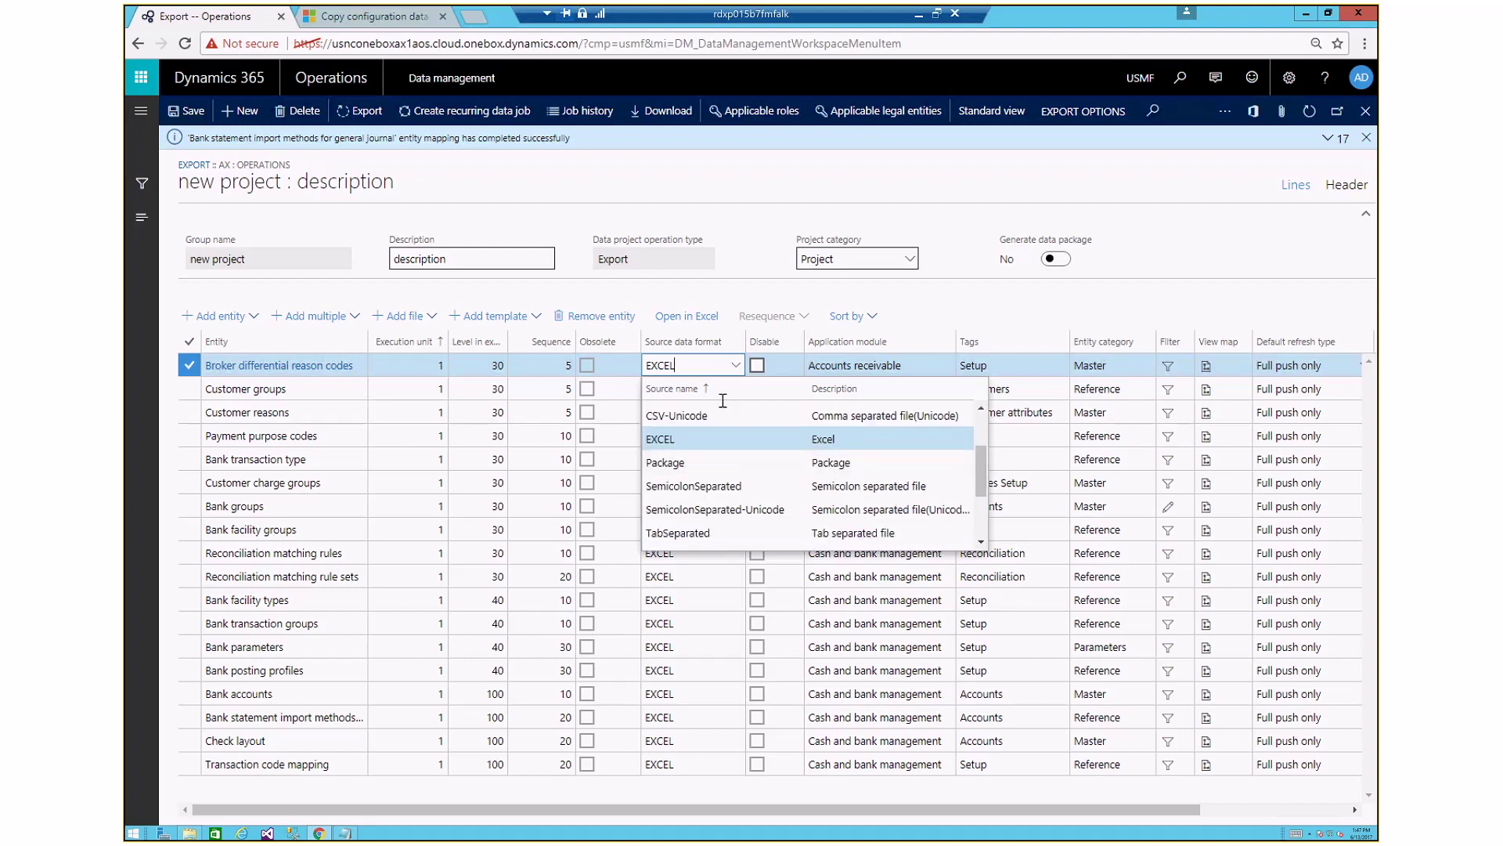
click(733, 287)
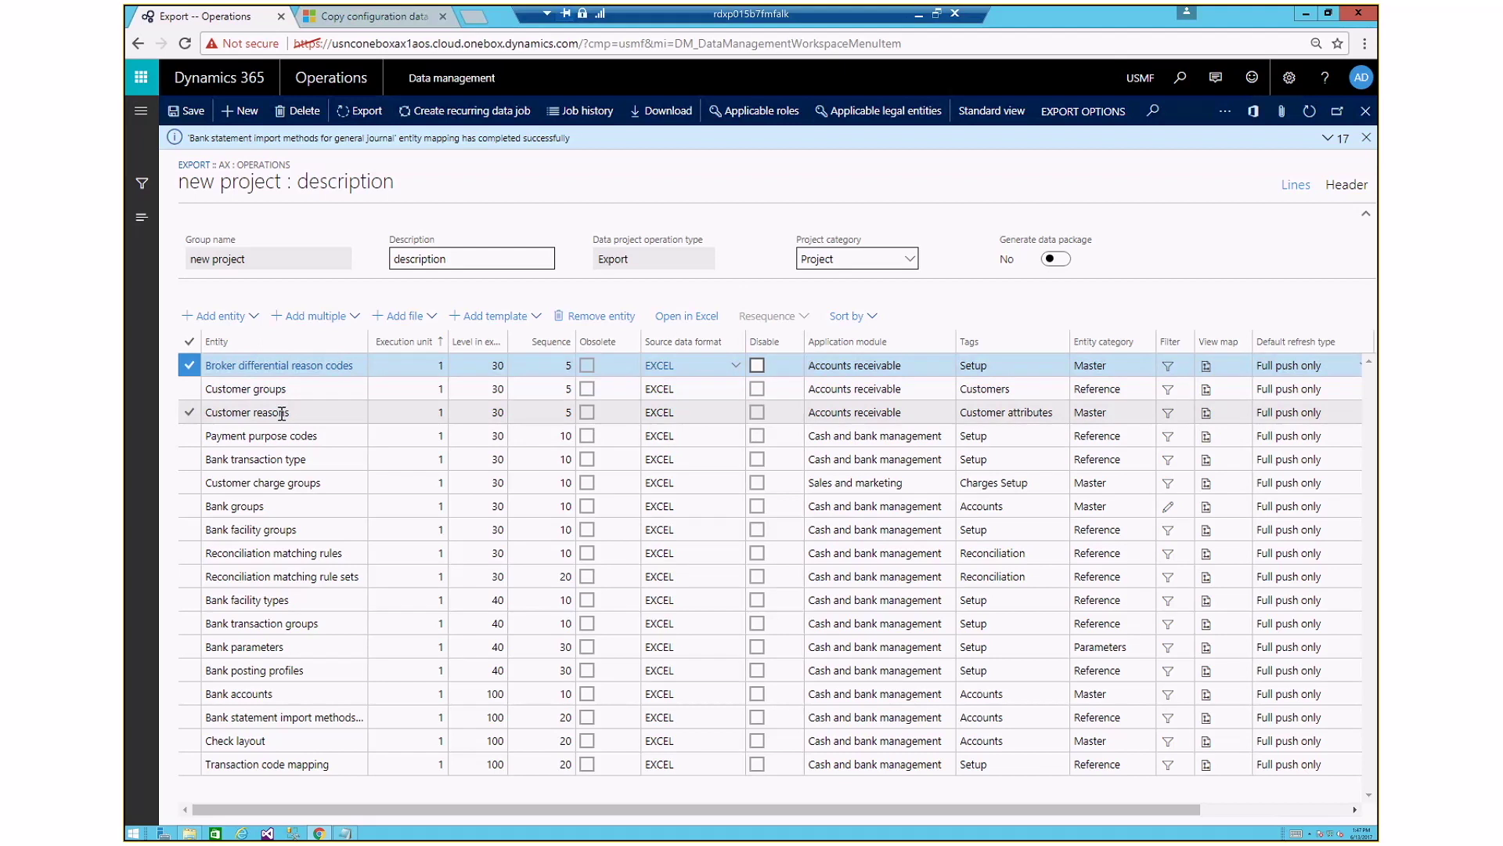
Disable the Broker differential reason codes, Customer groups and Customer reasons entities in the project
click(756, 365)
click(756, 388)
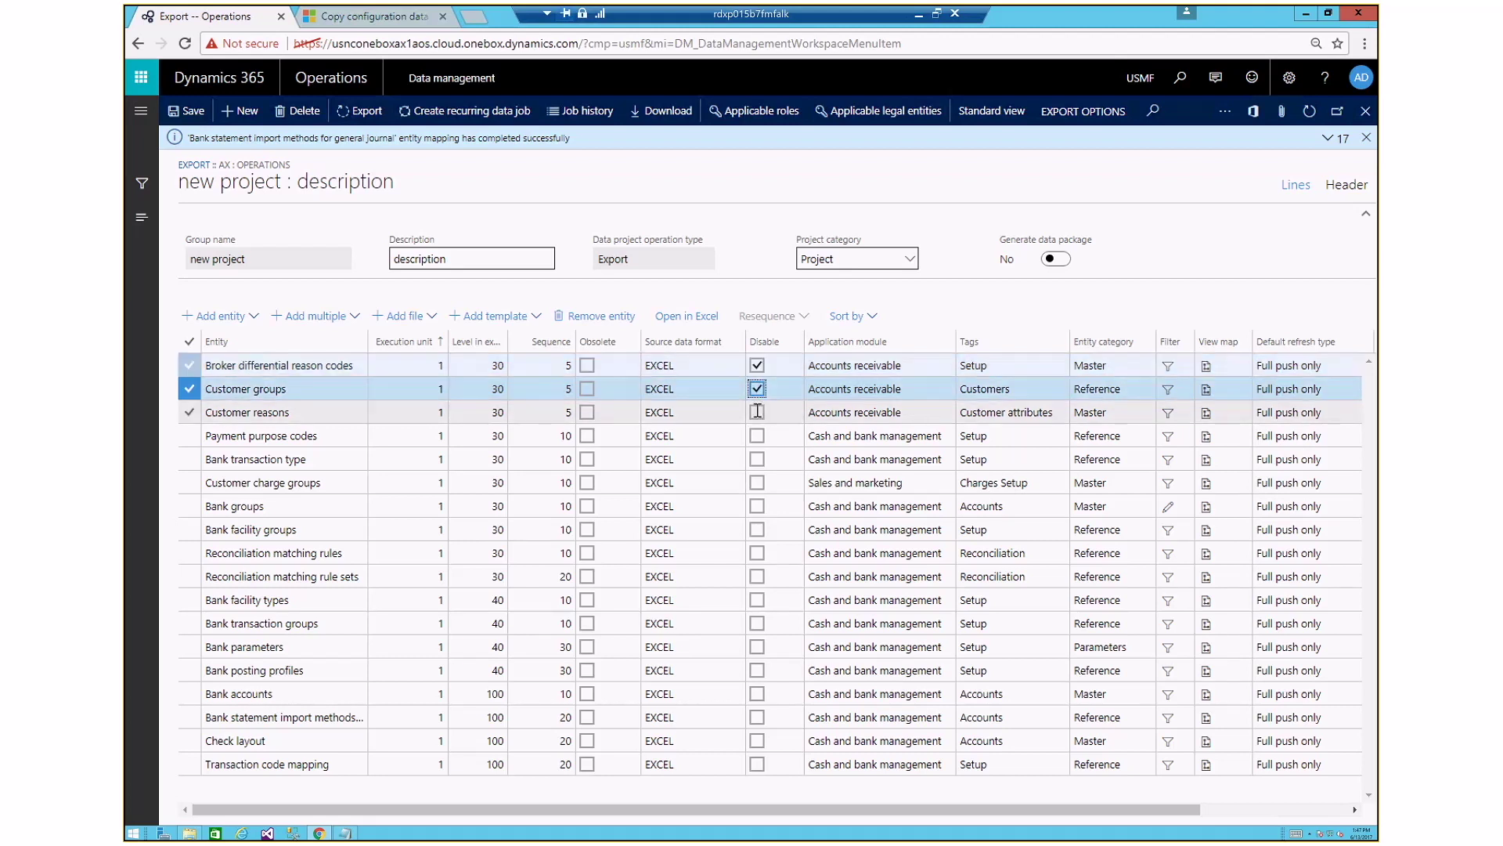
click(757, 412)
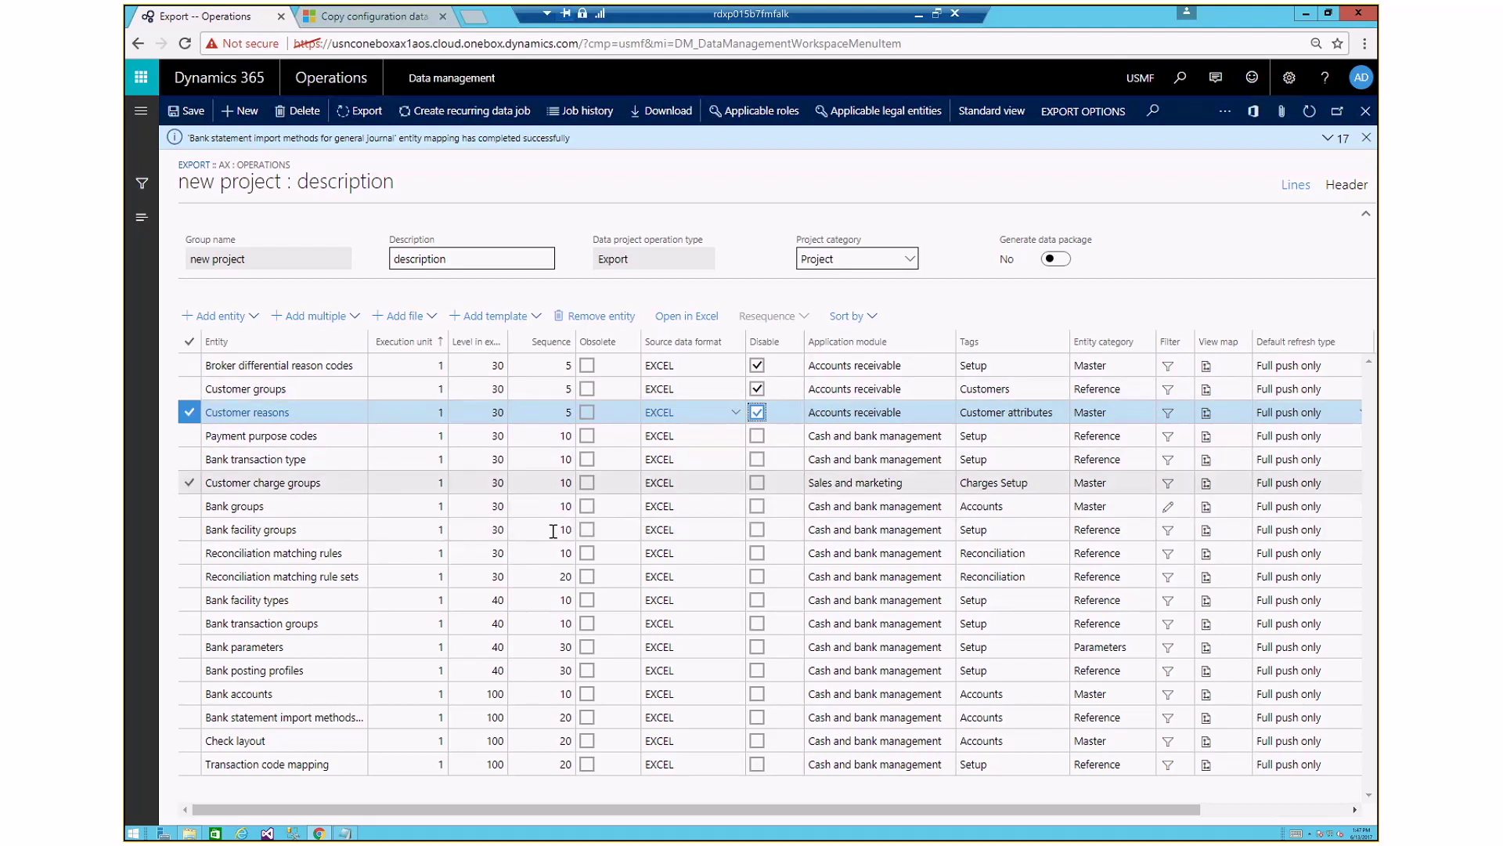
Re-enable the three disabled Accounts receivable entities in the project
click(757, 410)
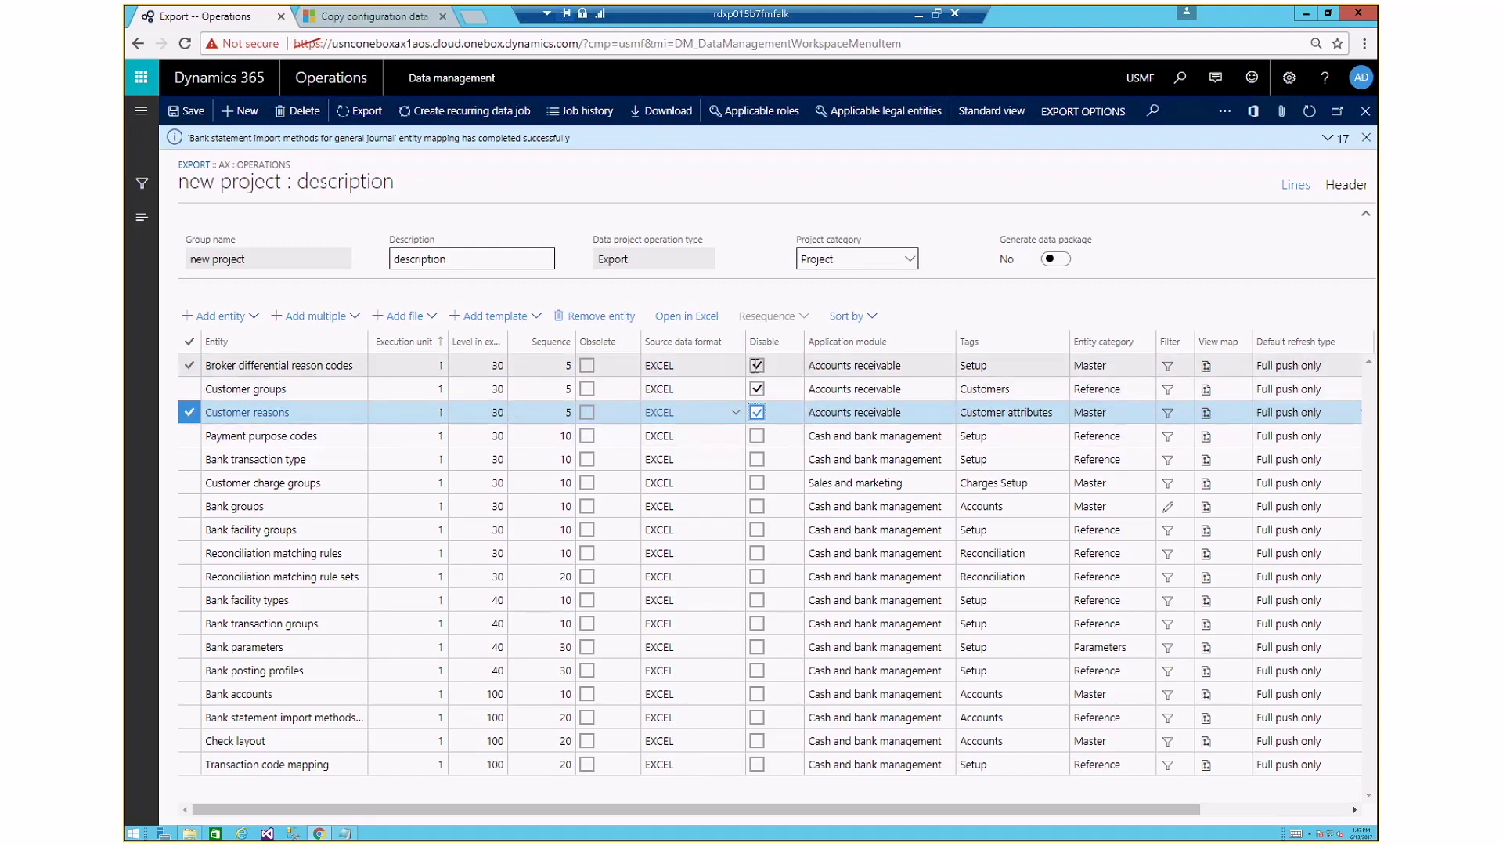
click(757, 364)
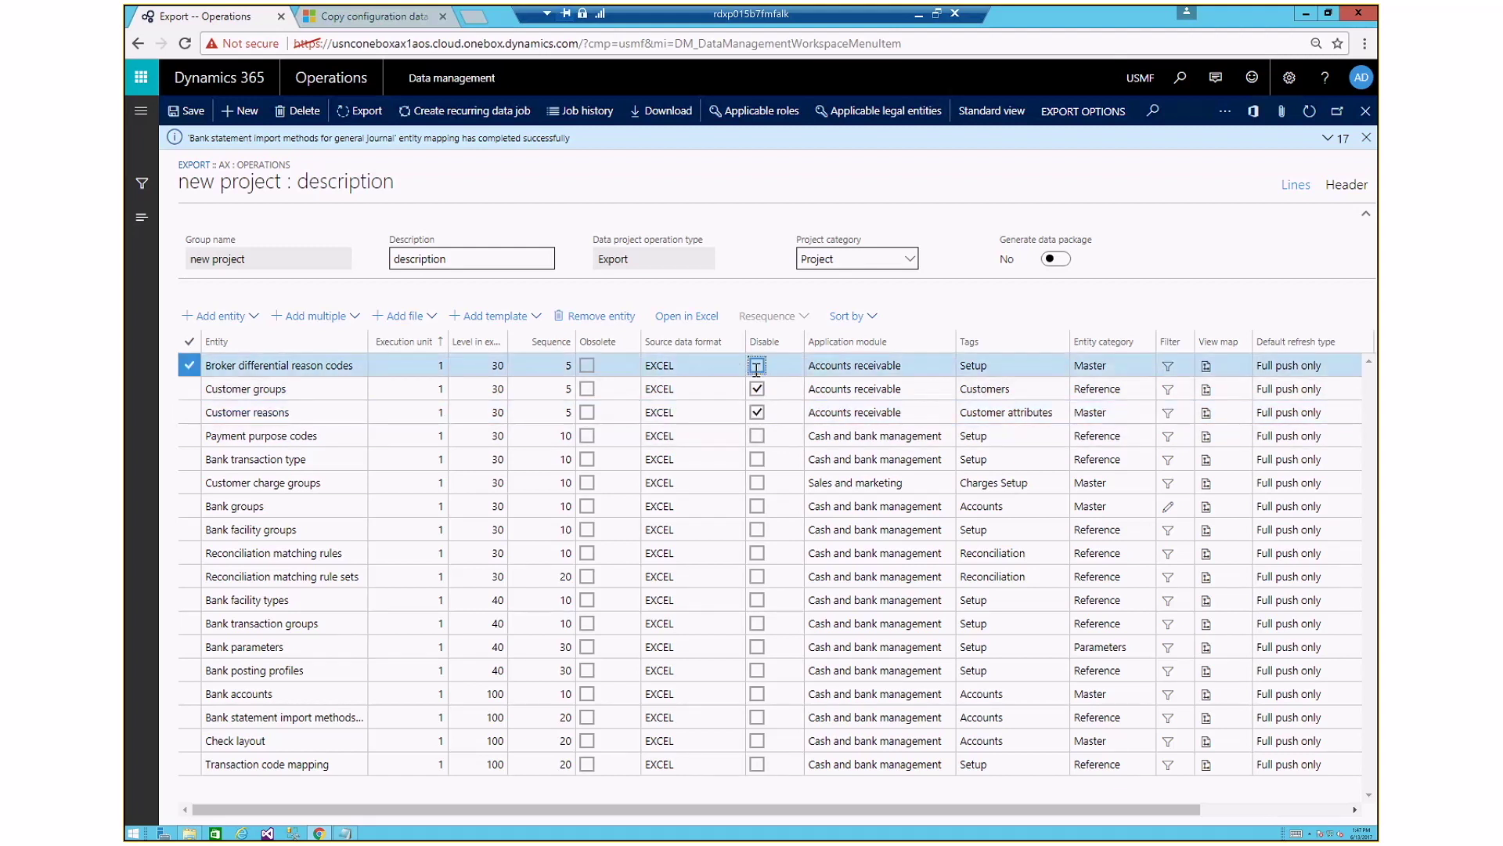
click(757, 389)
click(757, 412)
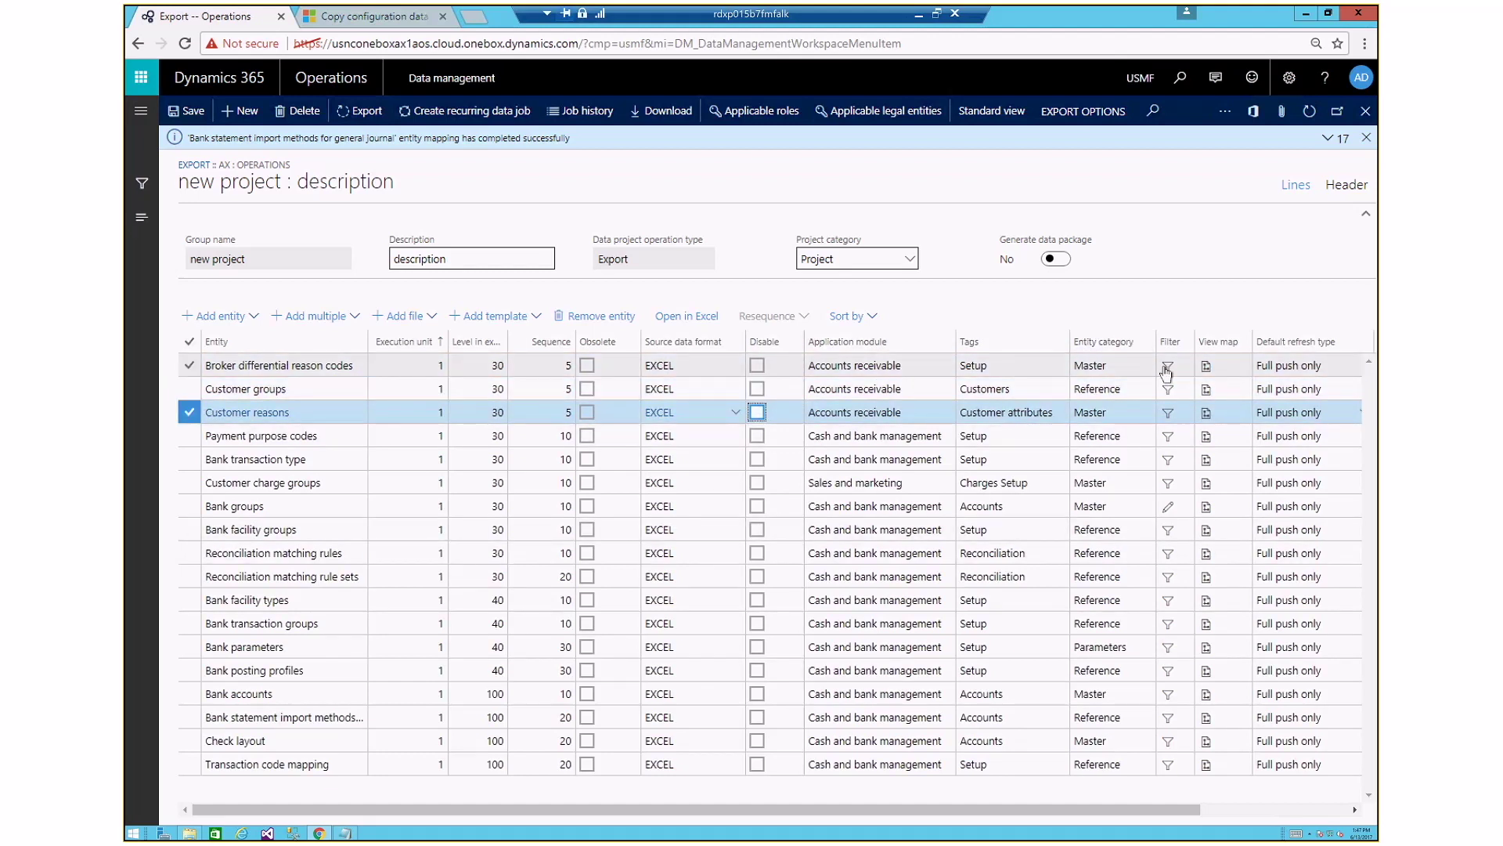
View the mapping visualization and details of the Broker differential reason codes entity, and check its default refresh type options
click(1207, 368)
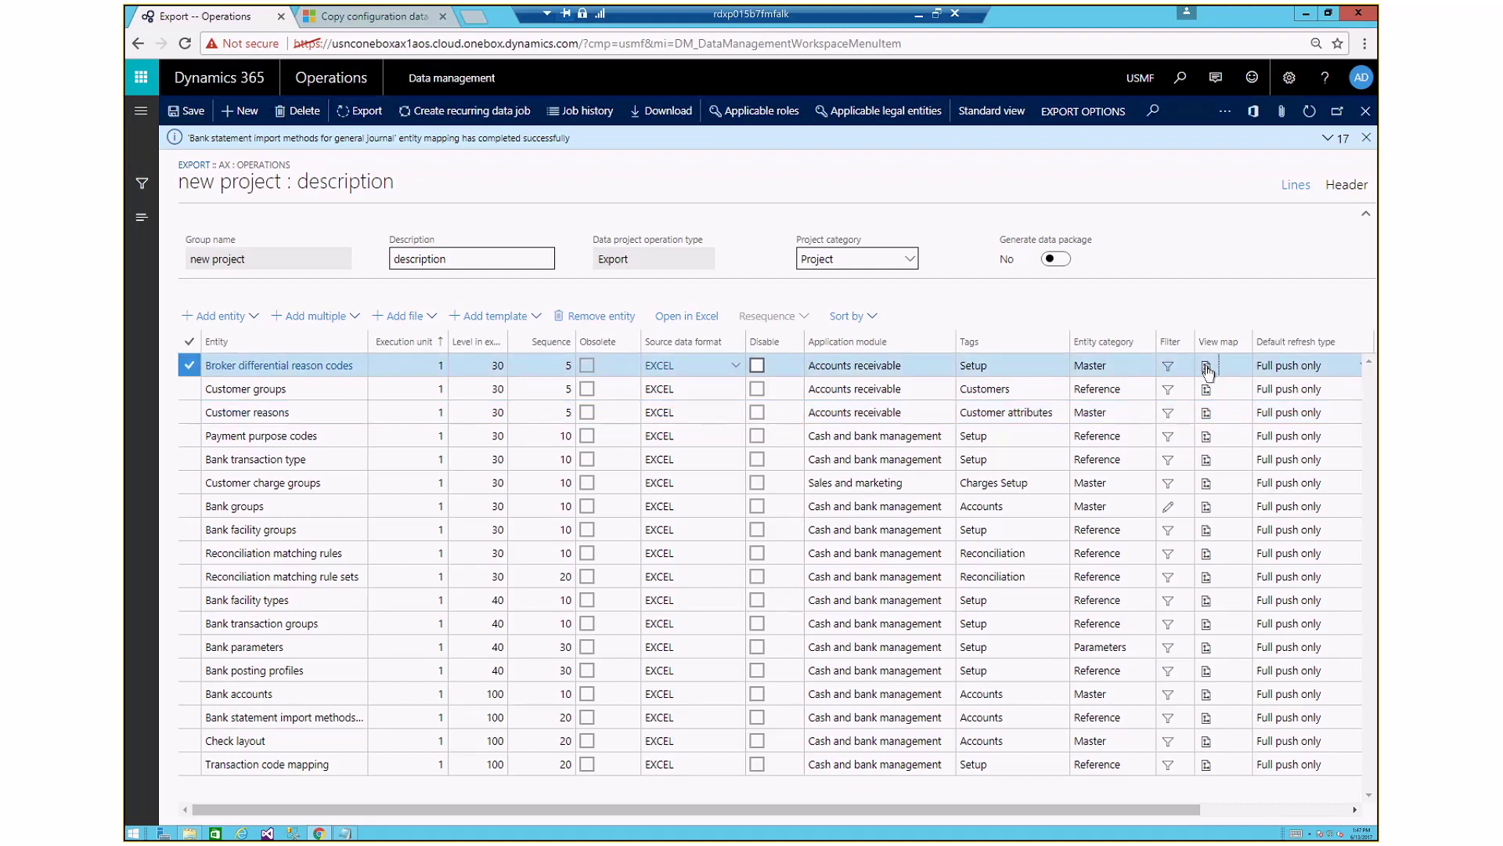
click(1207, 368)
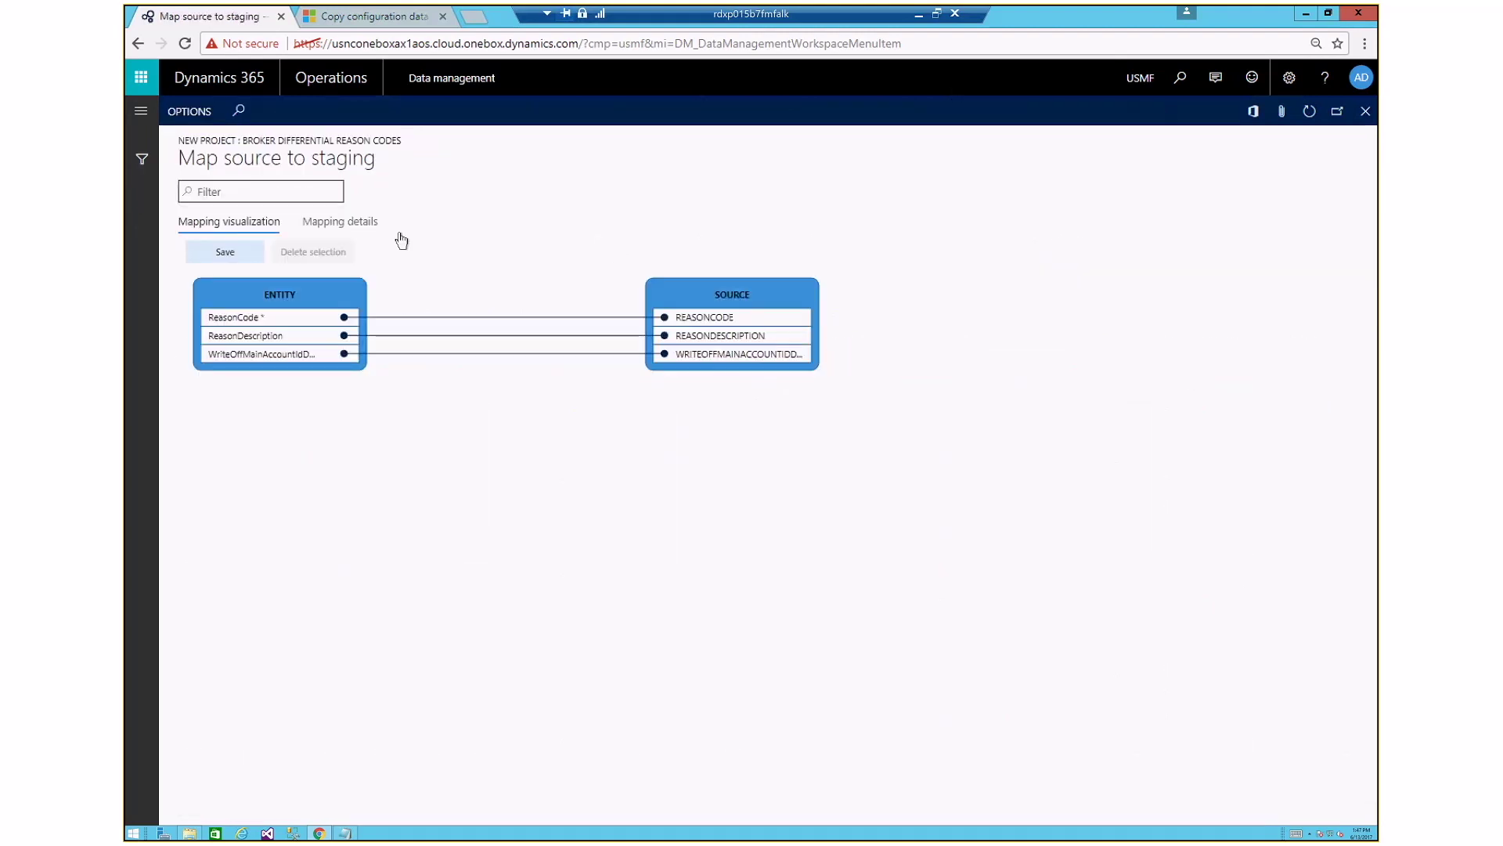
click(349, 228)
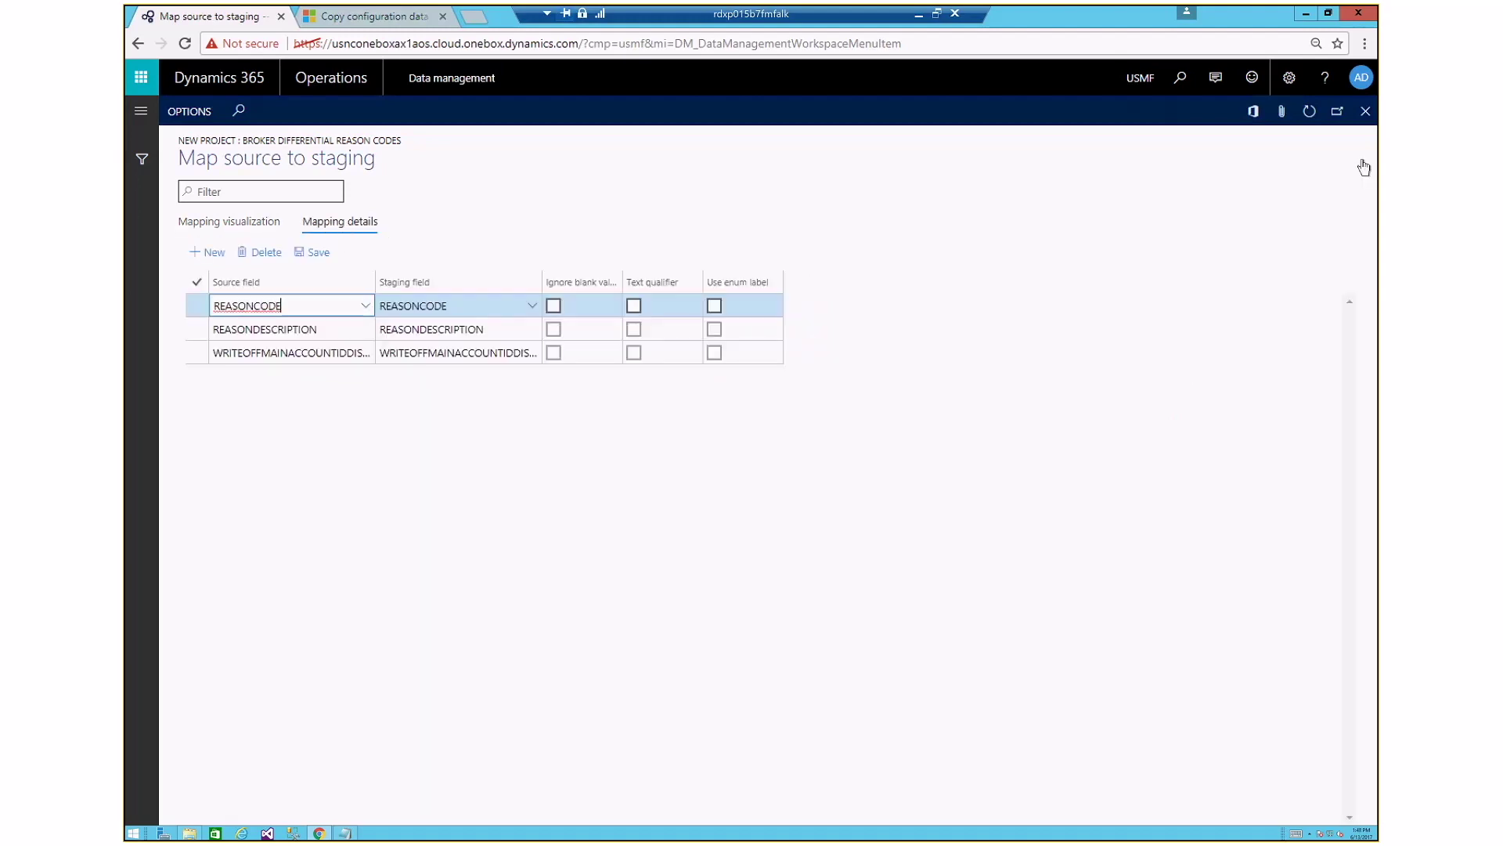
click(1366, 114)
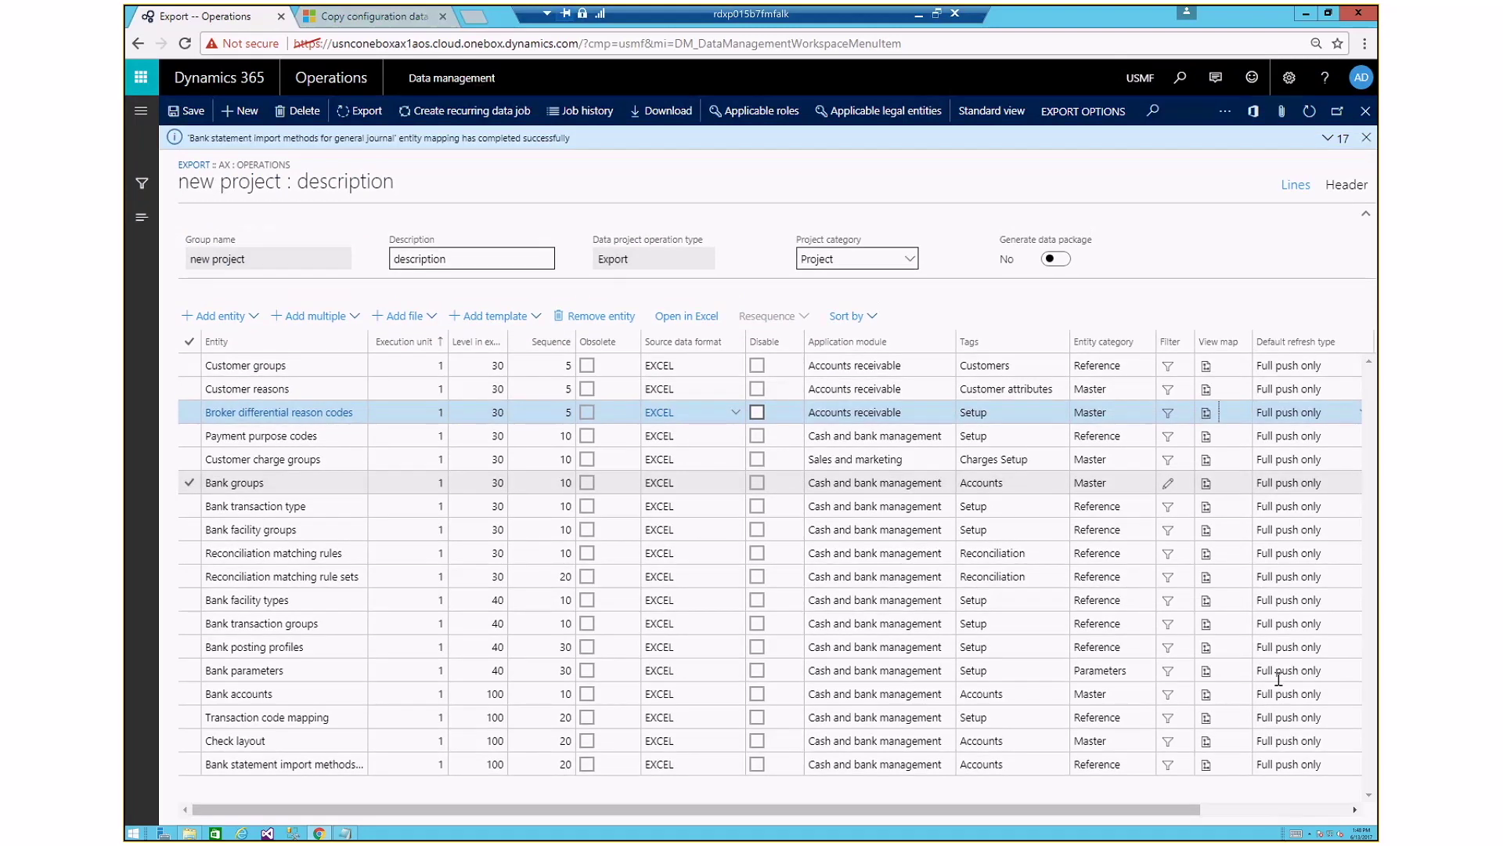
click(1191, 415)
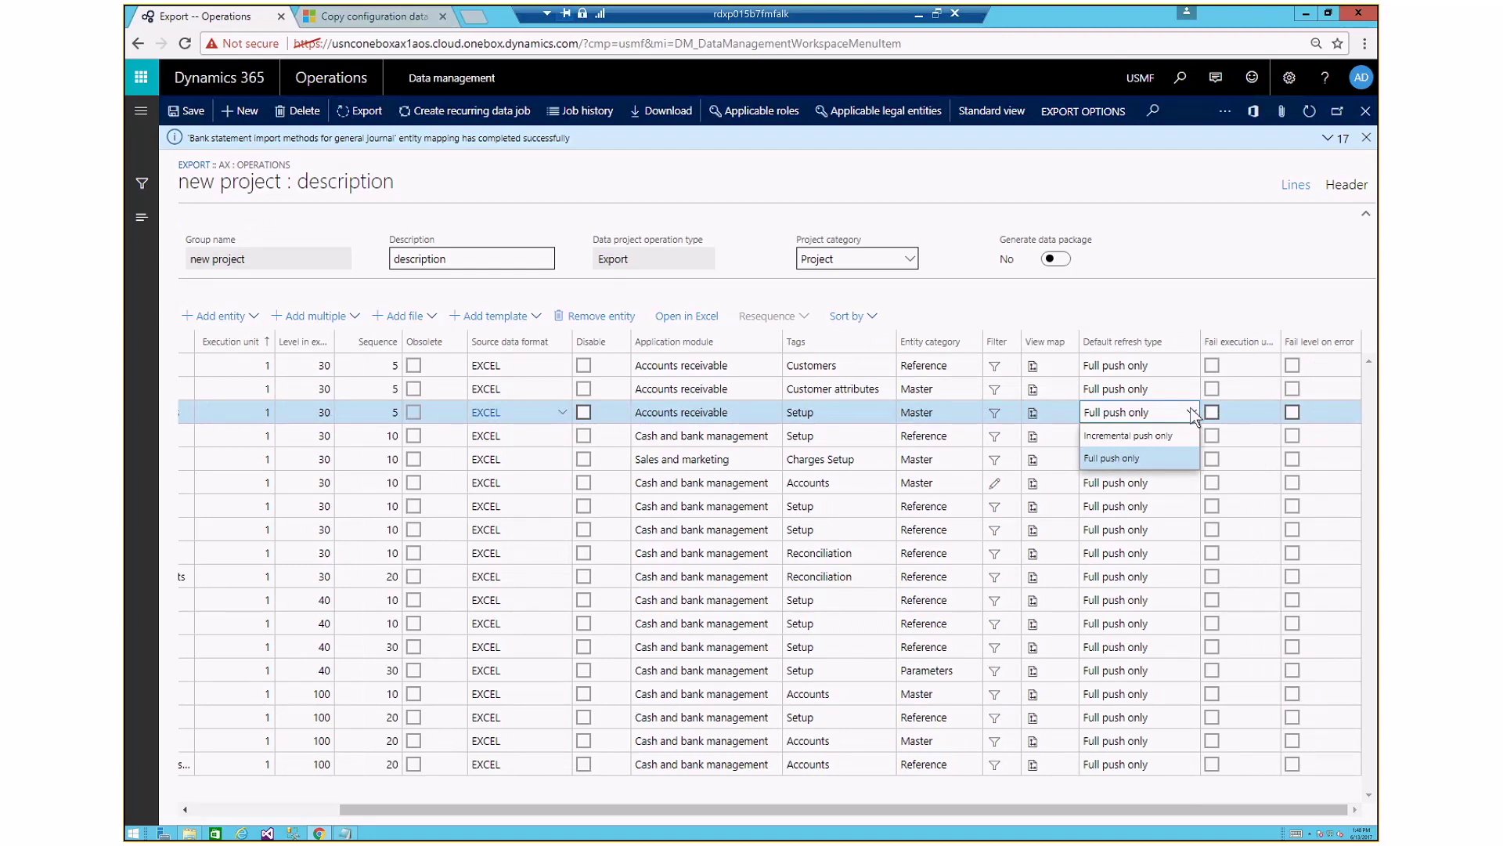
click(199, 808)
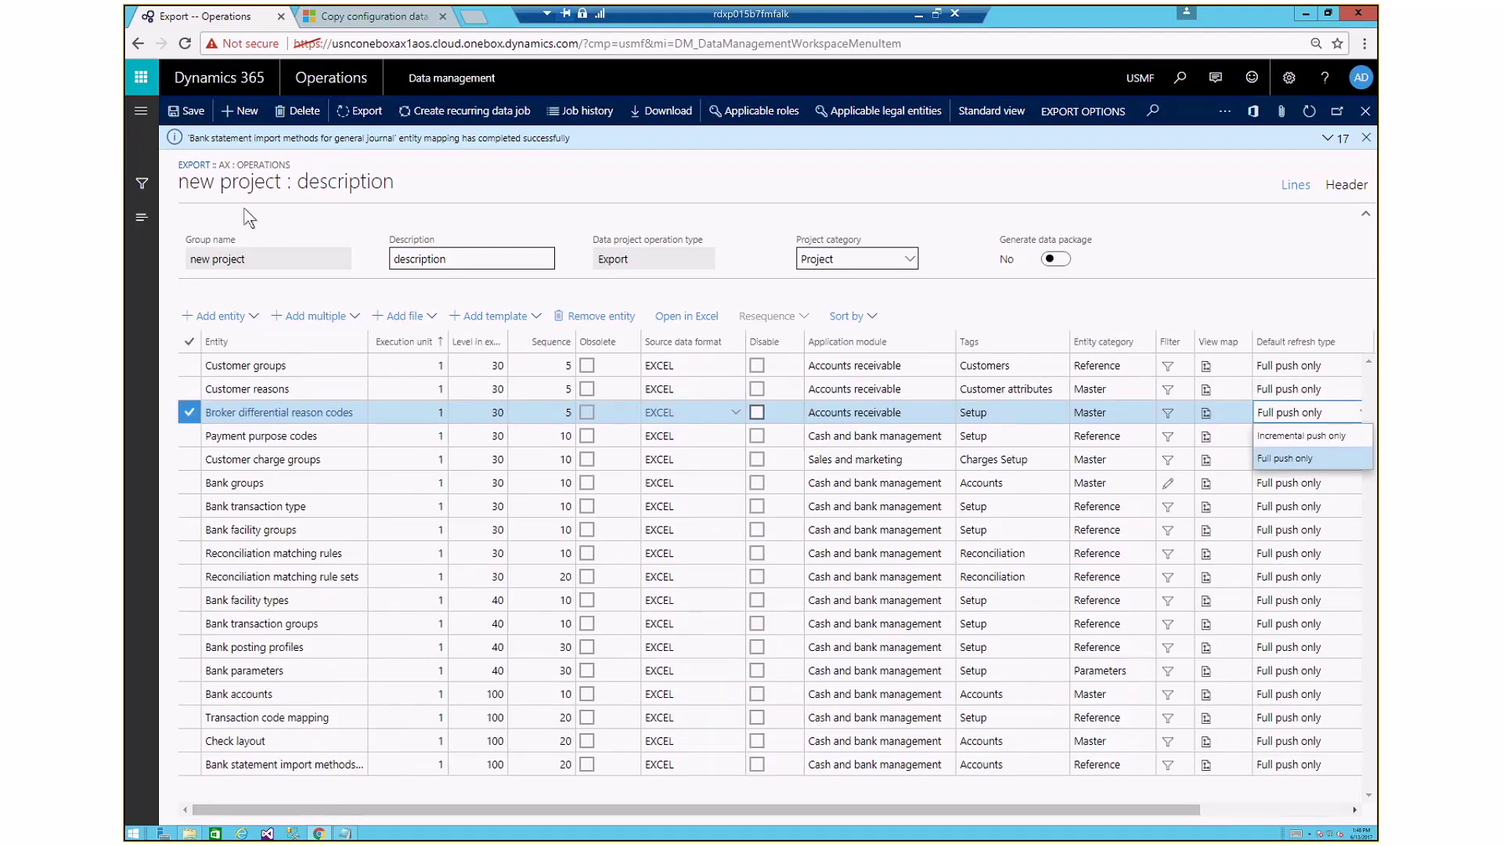
Open the Export golden build project and look through its entity list with the execution unit, level and sequence of each entity
click(141, 221)
click(232, 344)
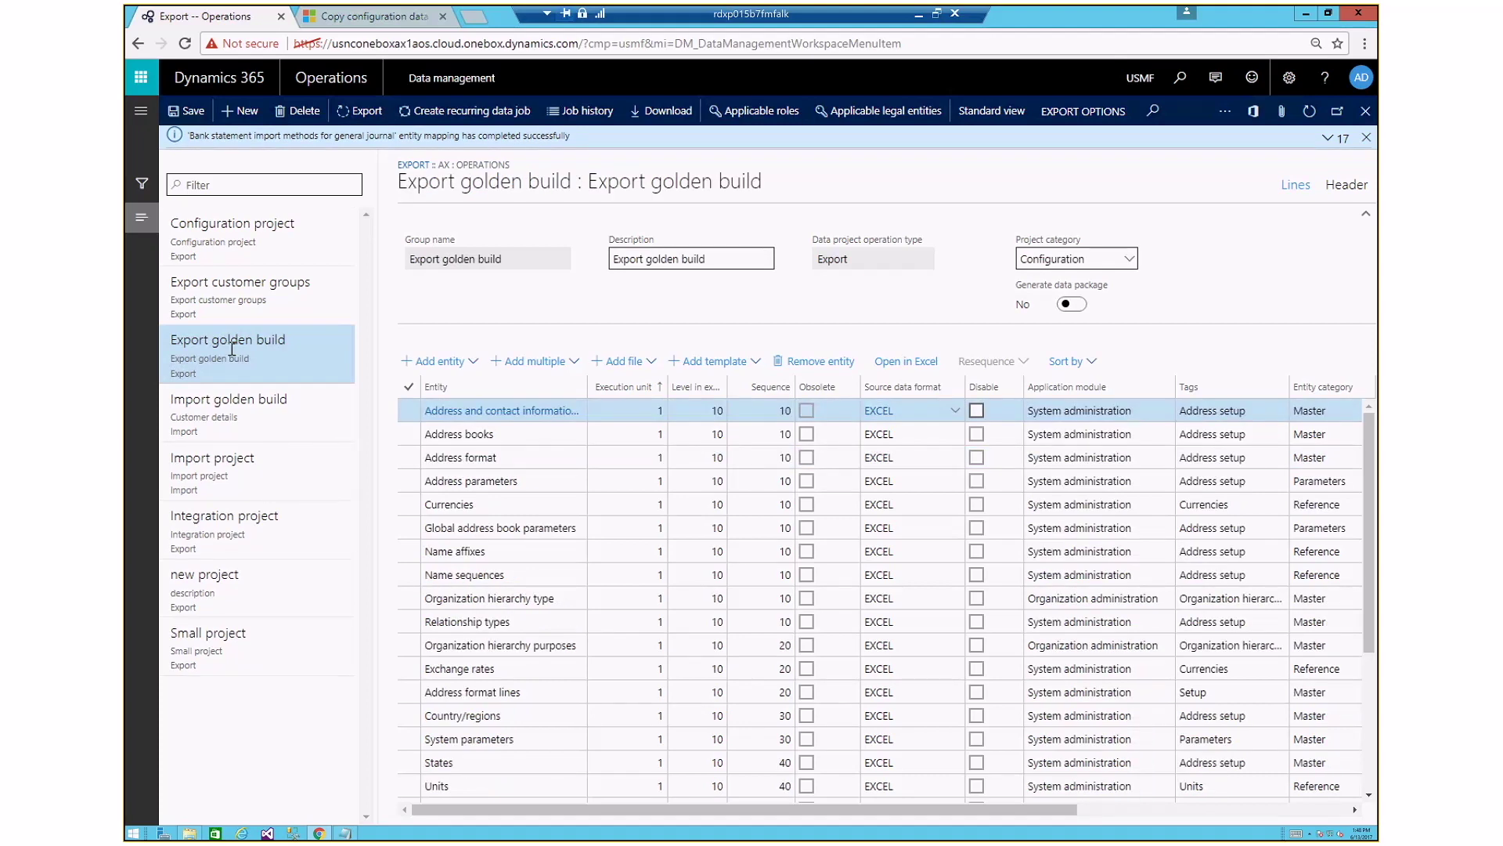
click(146, 216)
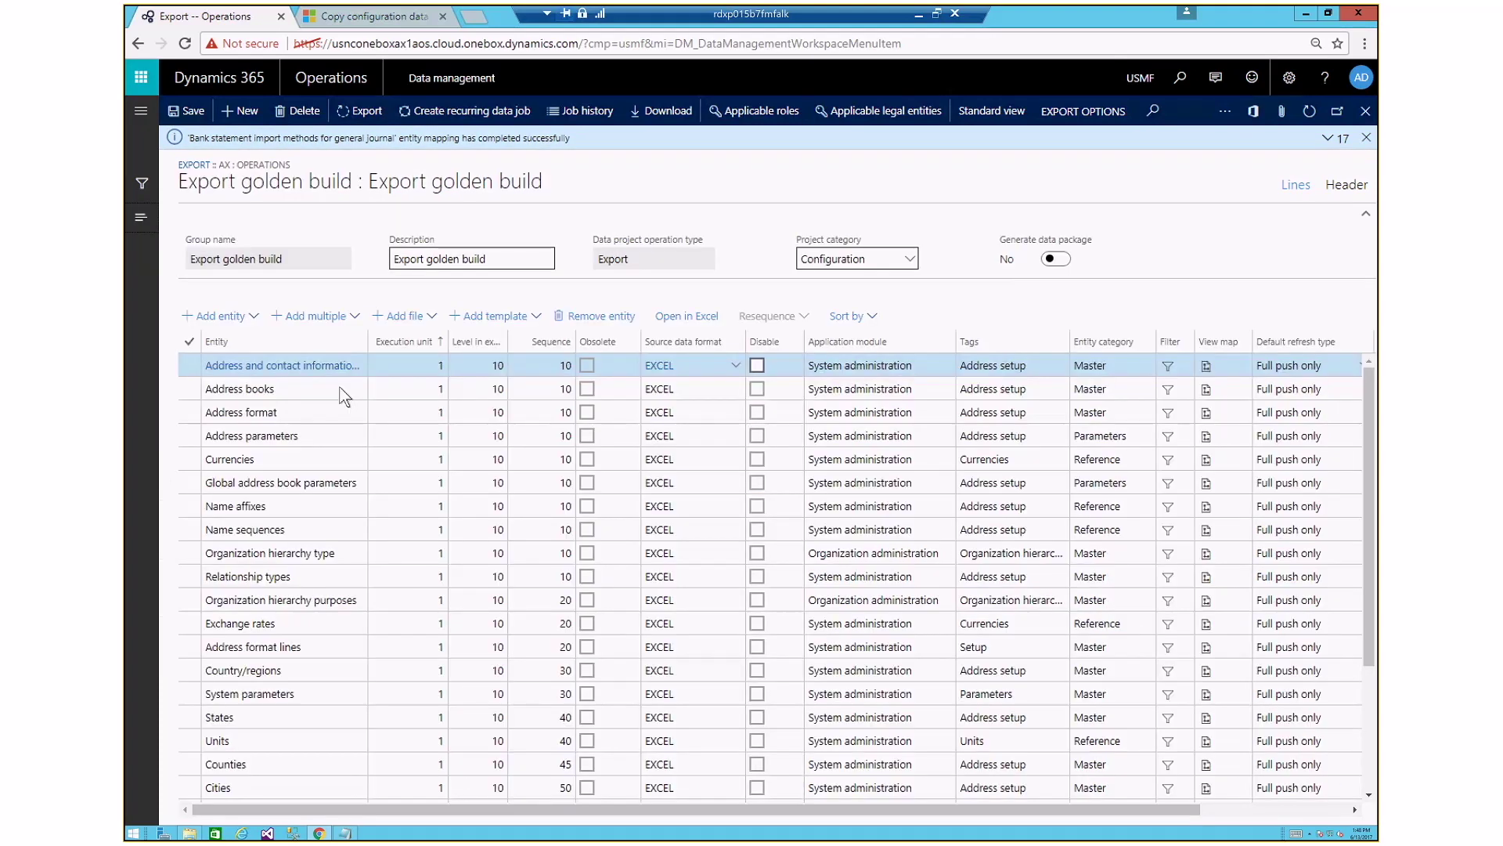
scroll(527, 473, down, 10)
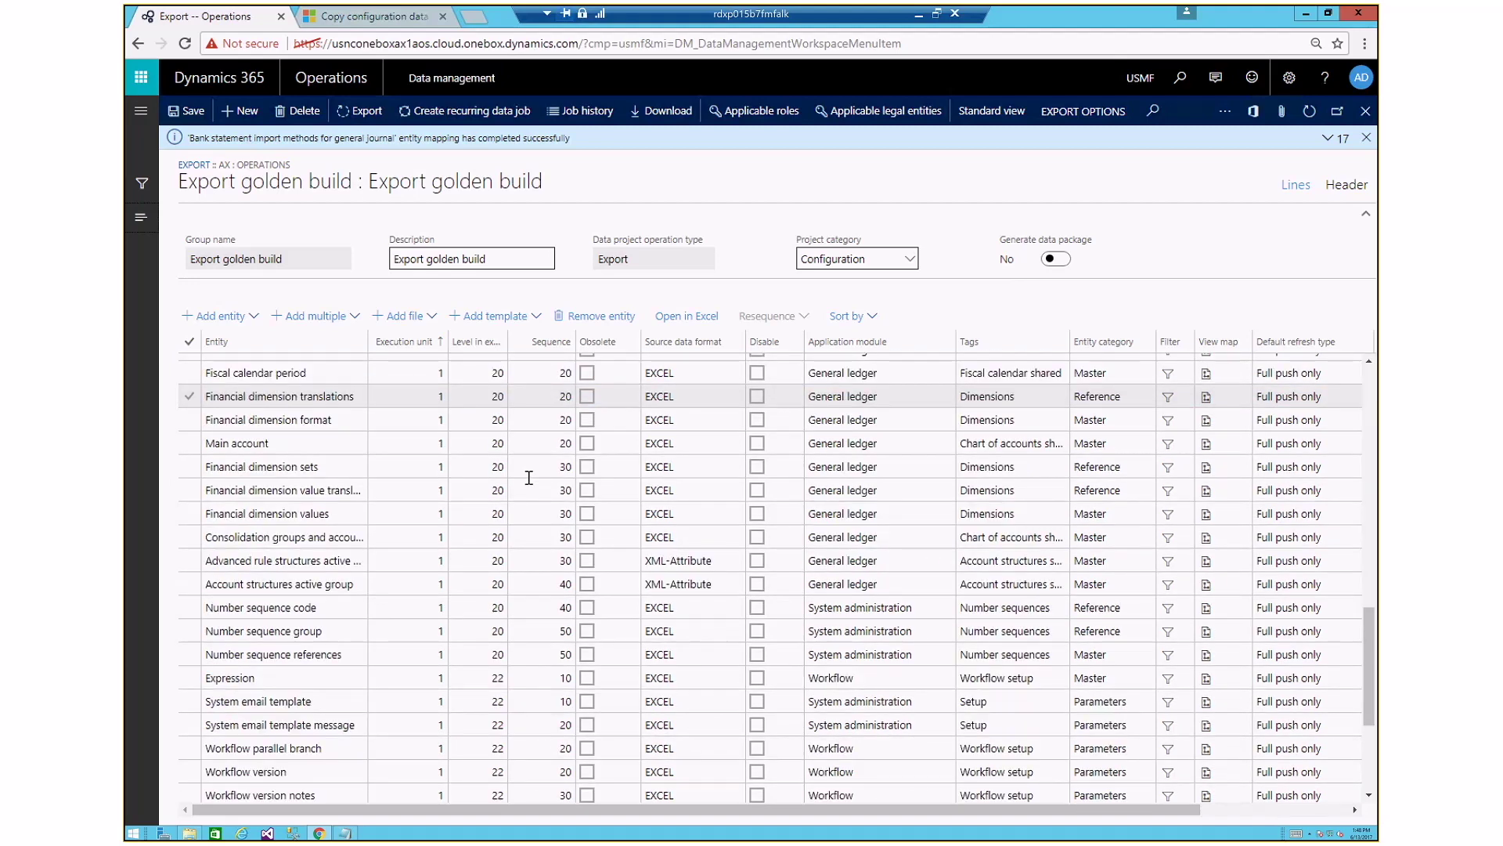
scroll(529, 478, down, 15)
click(529, 478)
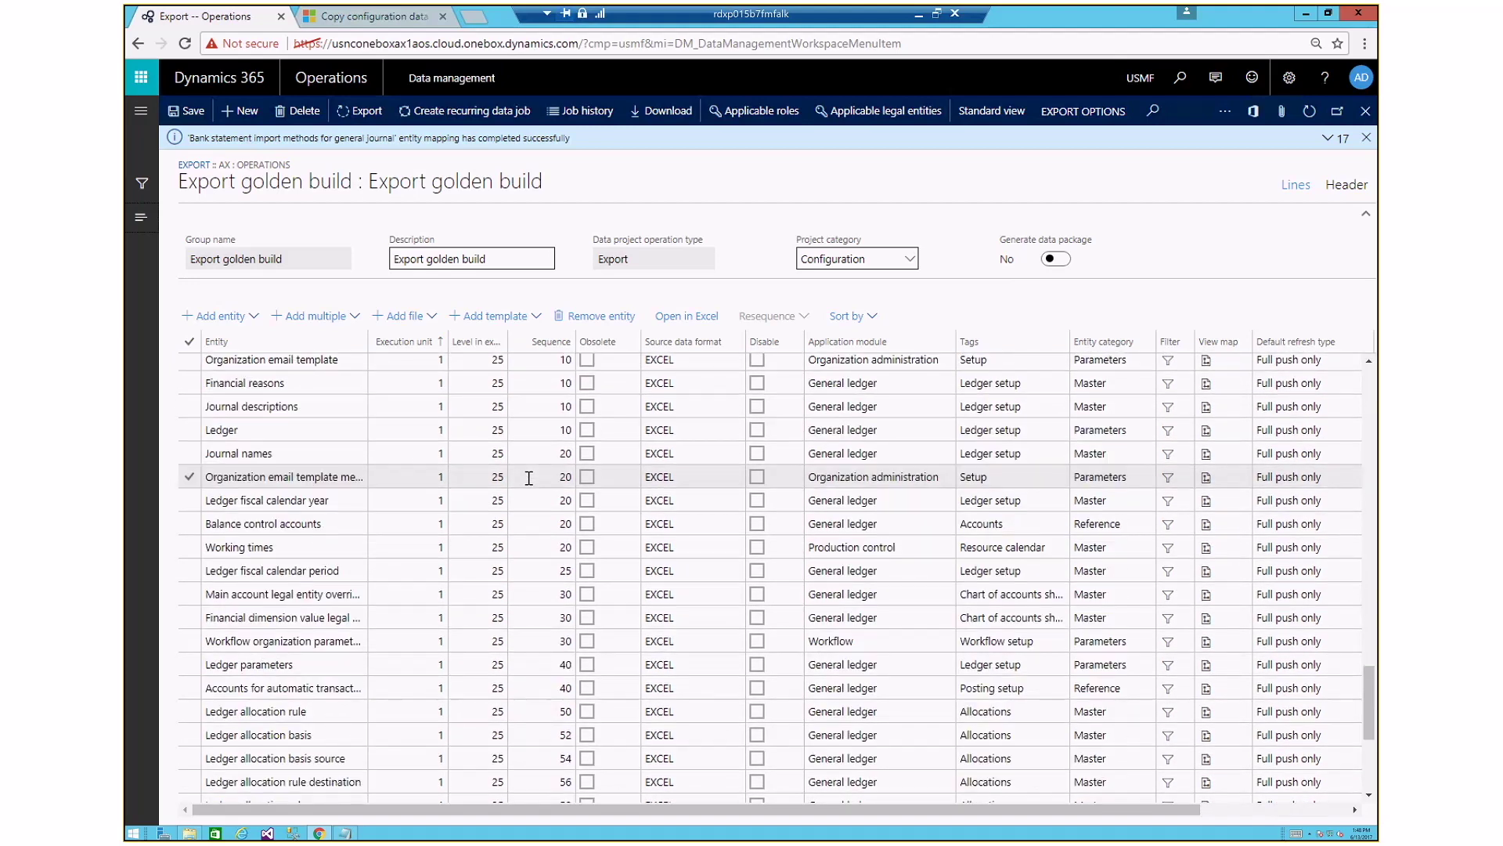
scroll(529, 478, down, 10)
scroll(527, 479, down, 10)
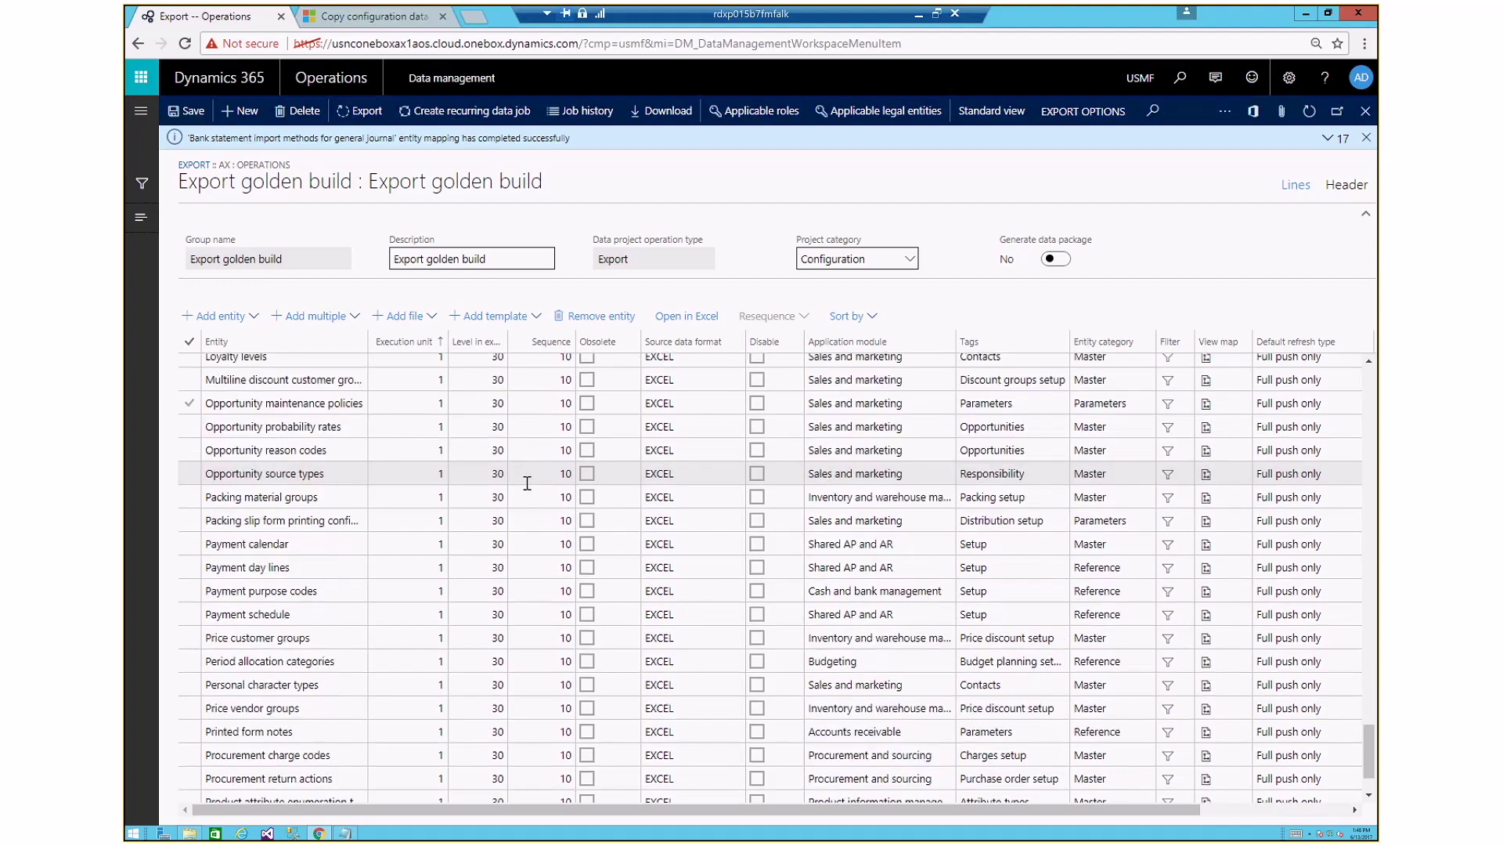
Sort the entities of the Export golden build project by unit, level, sequence
scroll(527, 483, down, 10)
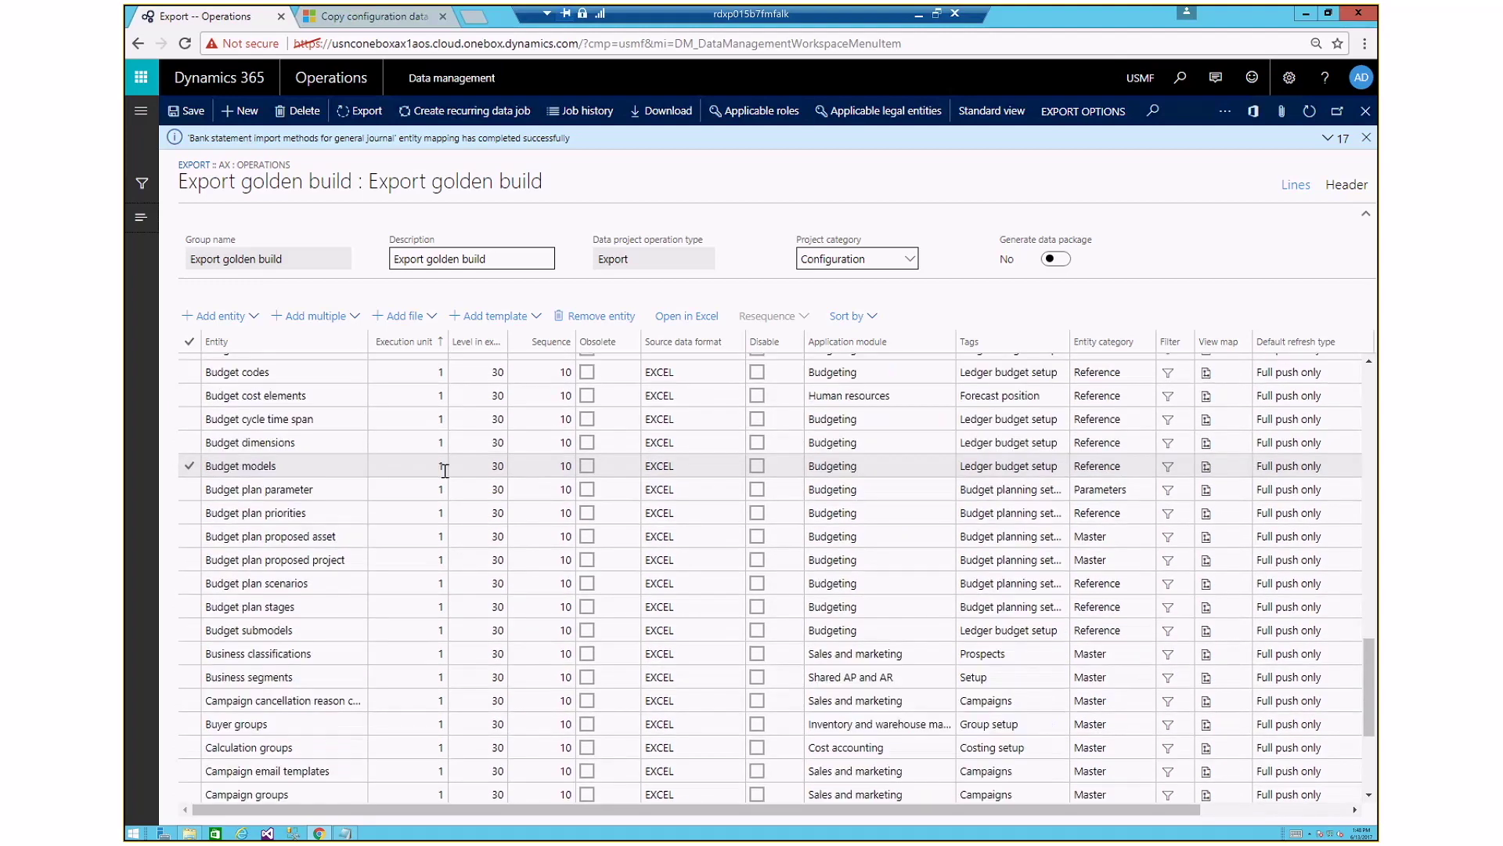
scroll(445, 470, down, 2)
click(852, 316)
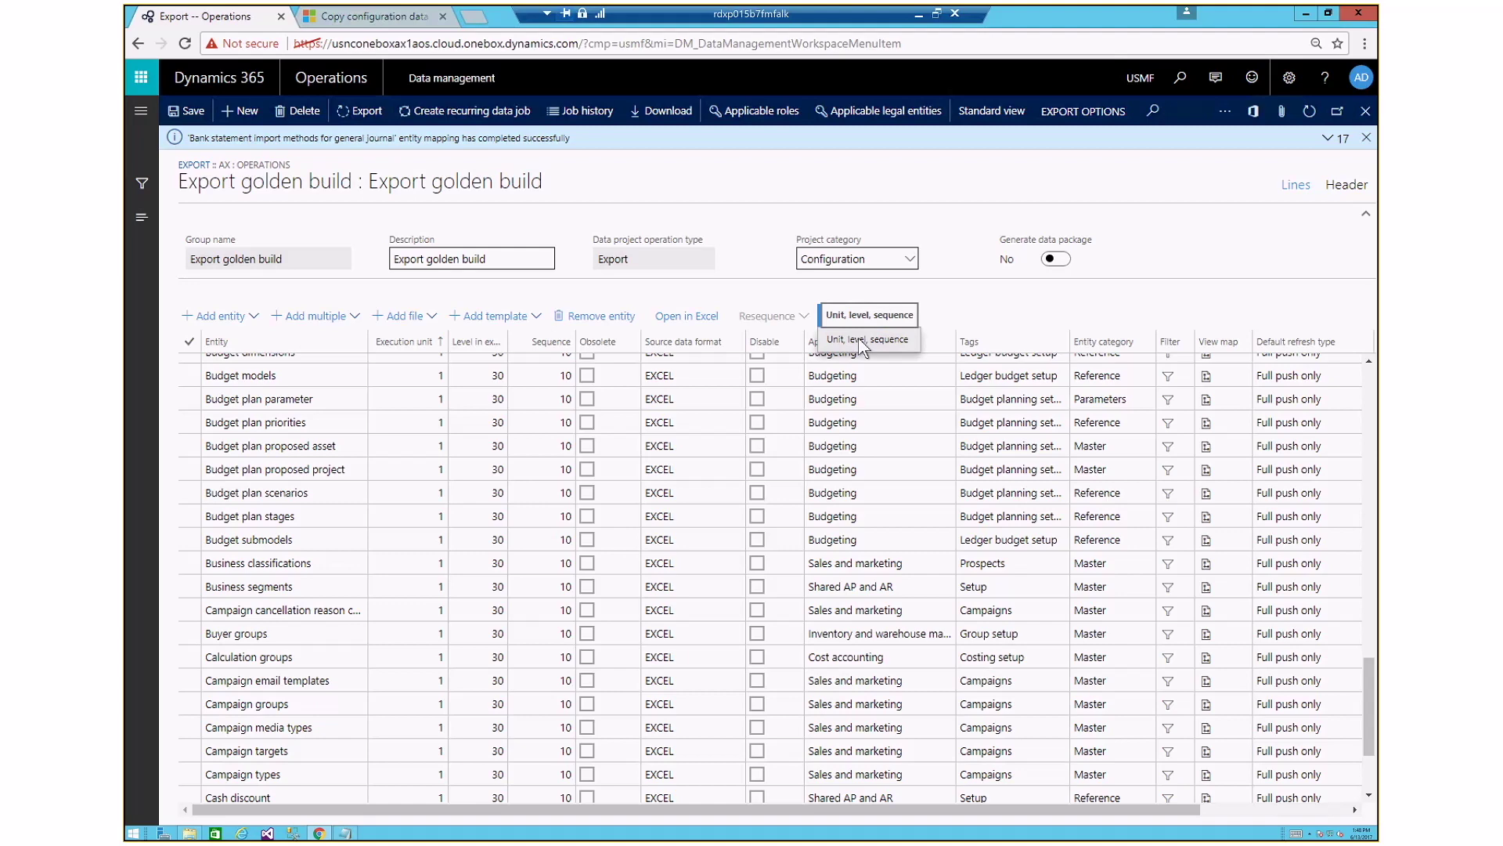
click(861, 342)
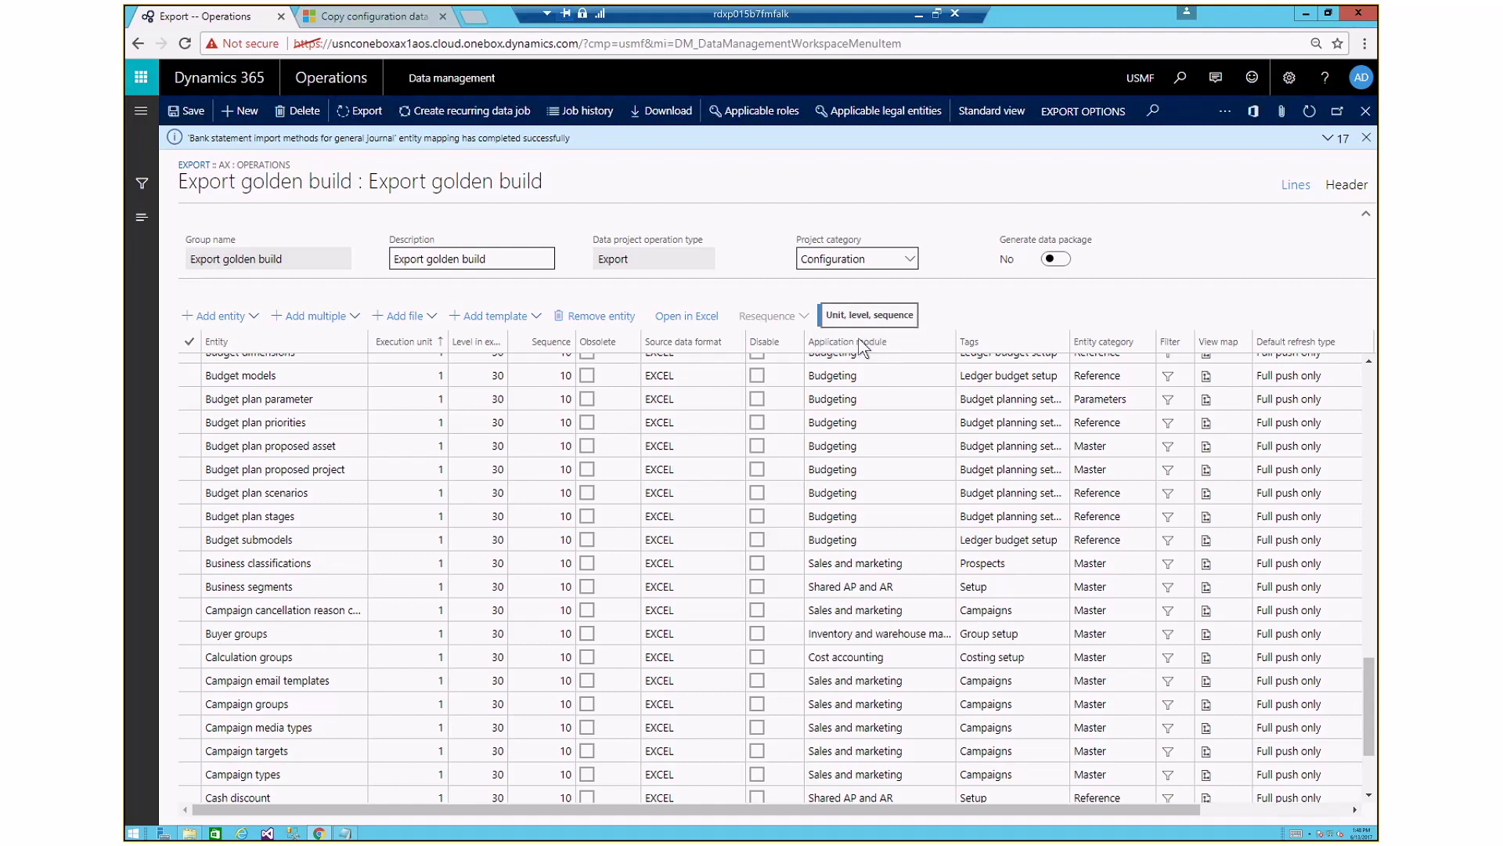
Look through the sorted entity list of Export golden build, comparing the execution unit, level and sequence of the entities
scroll(258, 512, down, 10)
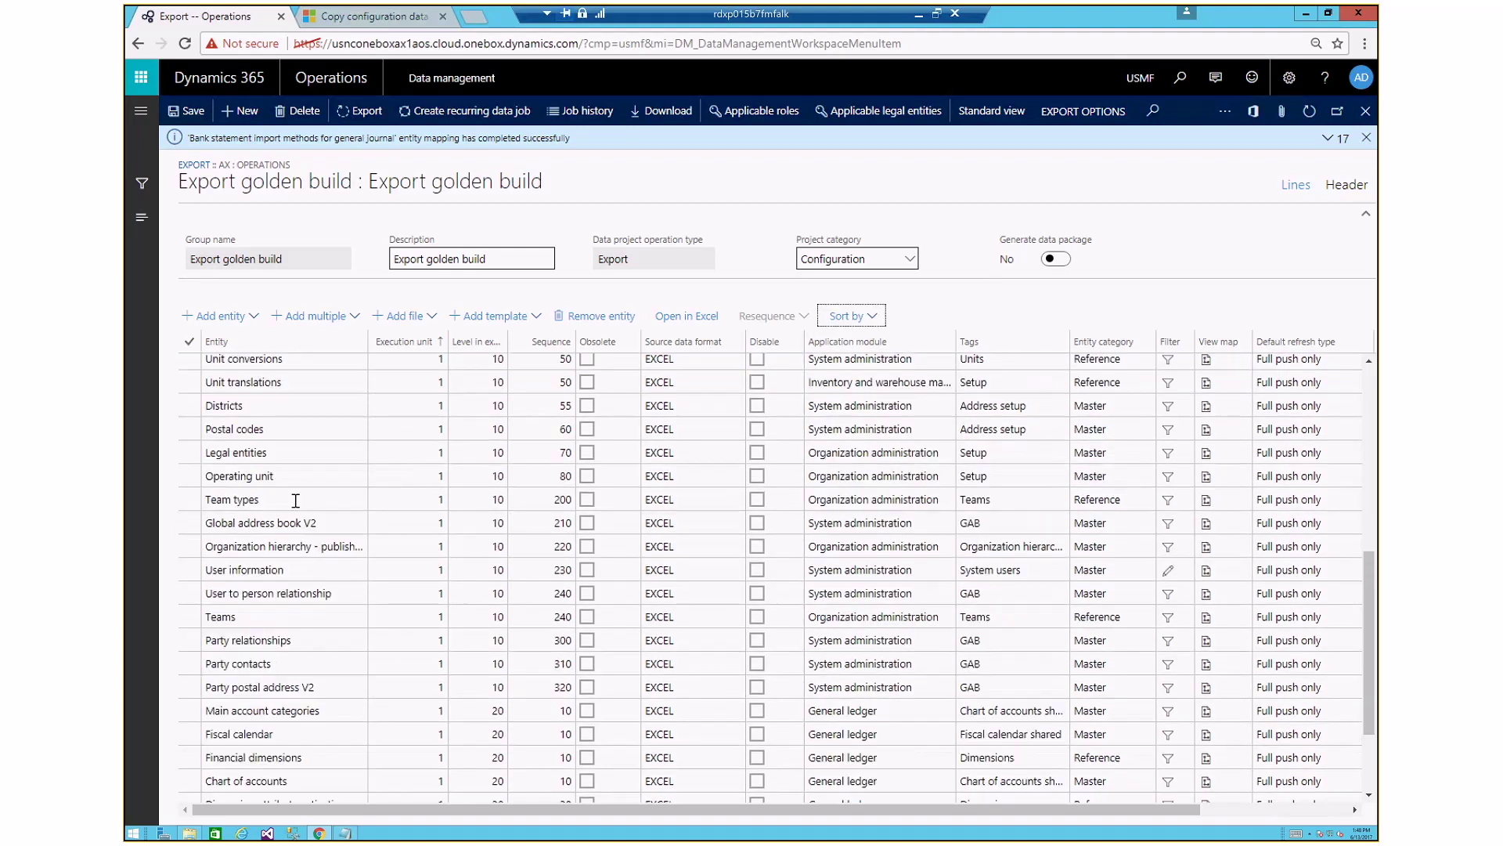
scroll(296, 493, down, 4)
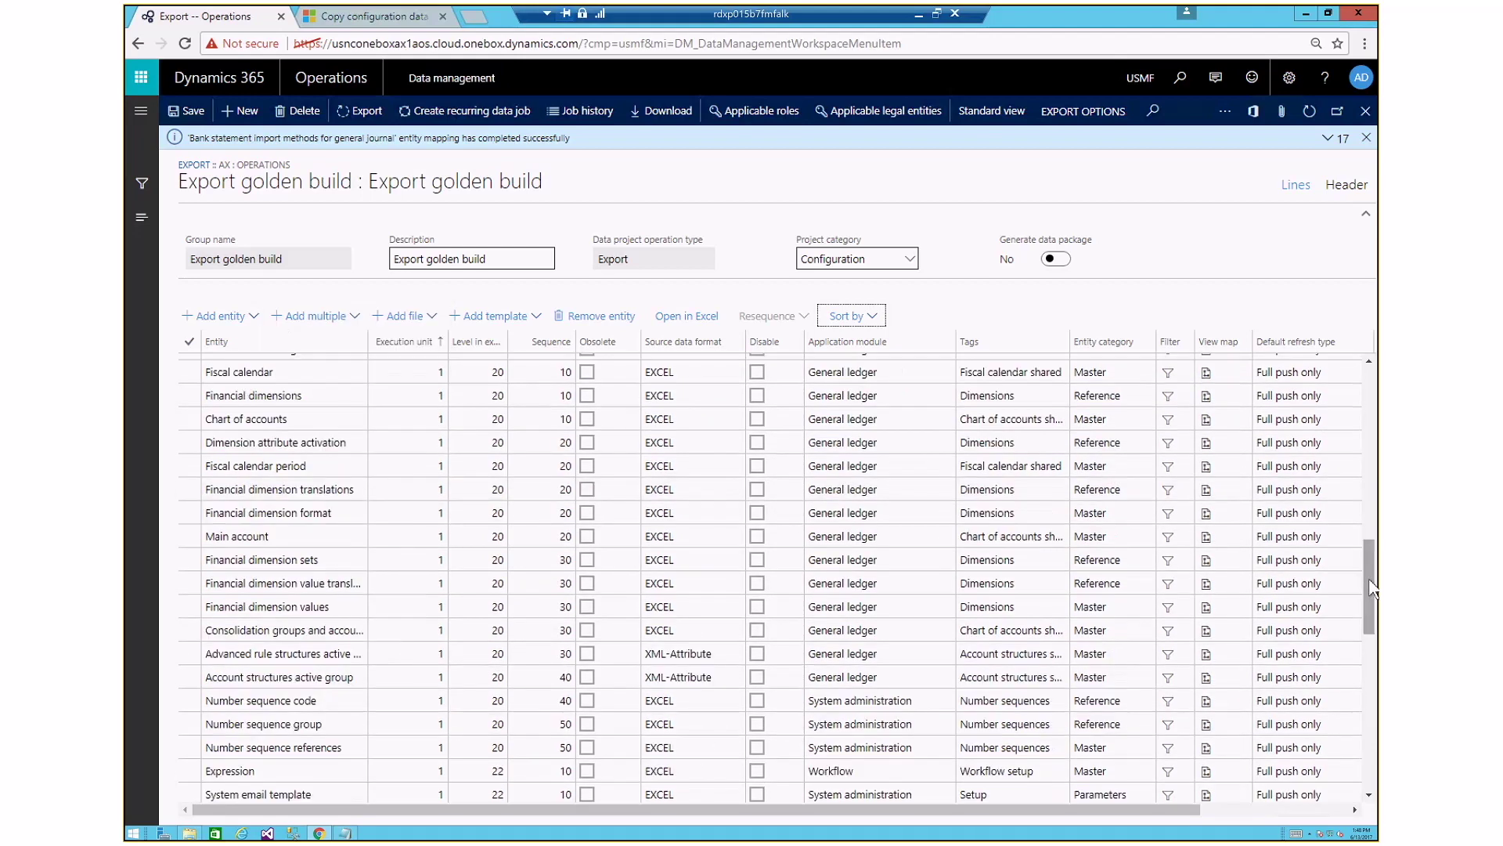
drag(1372, 588, 1361, 732)
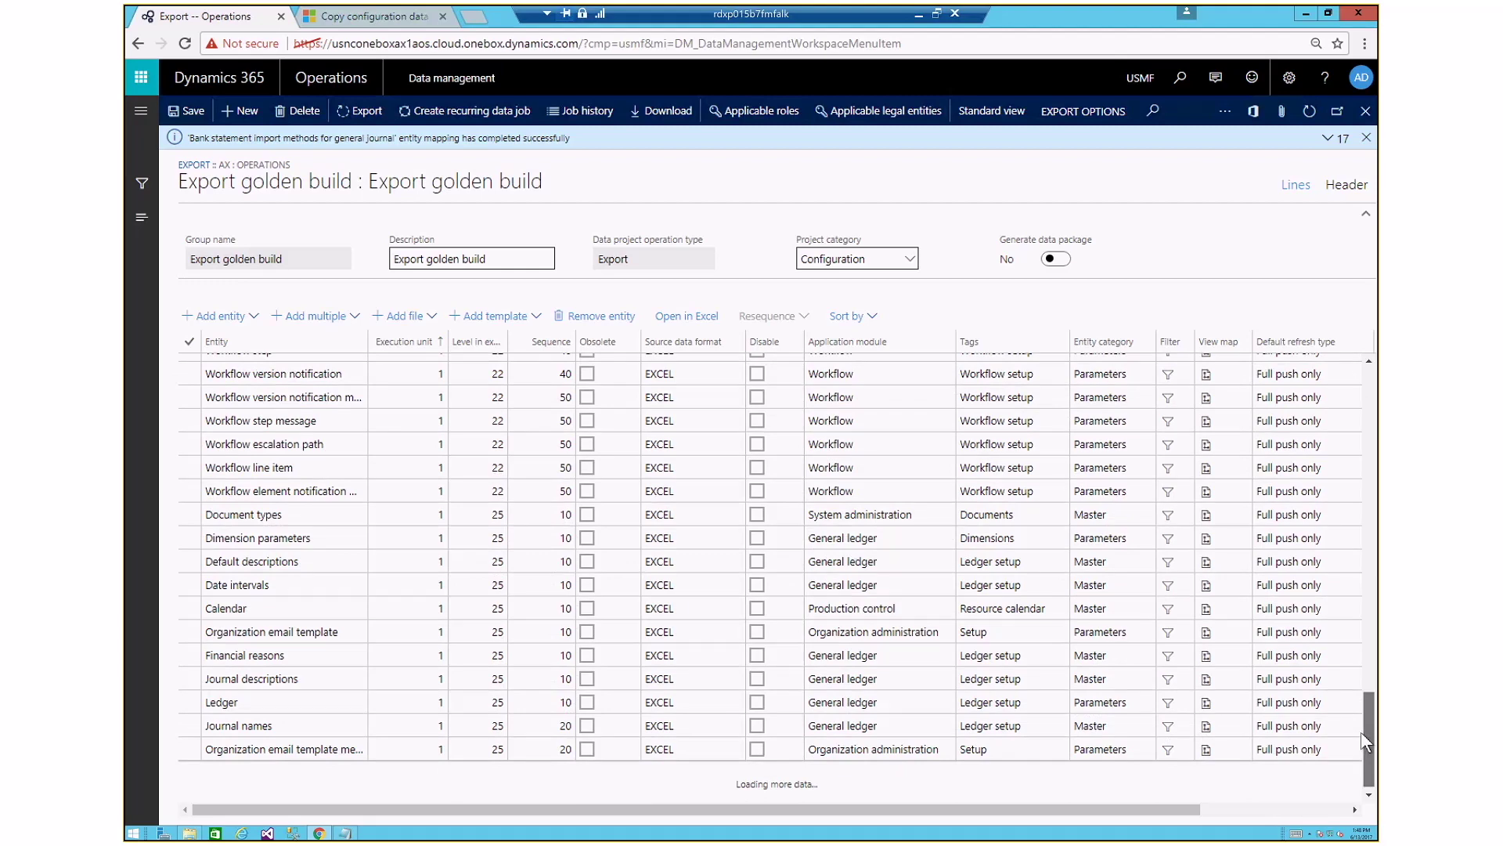
scroll(647, 686, down, 5)
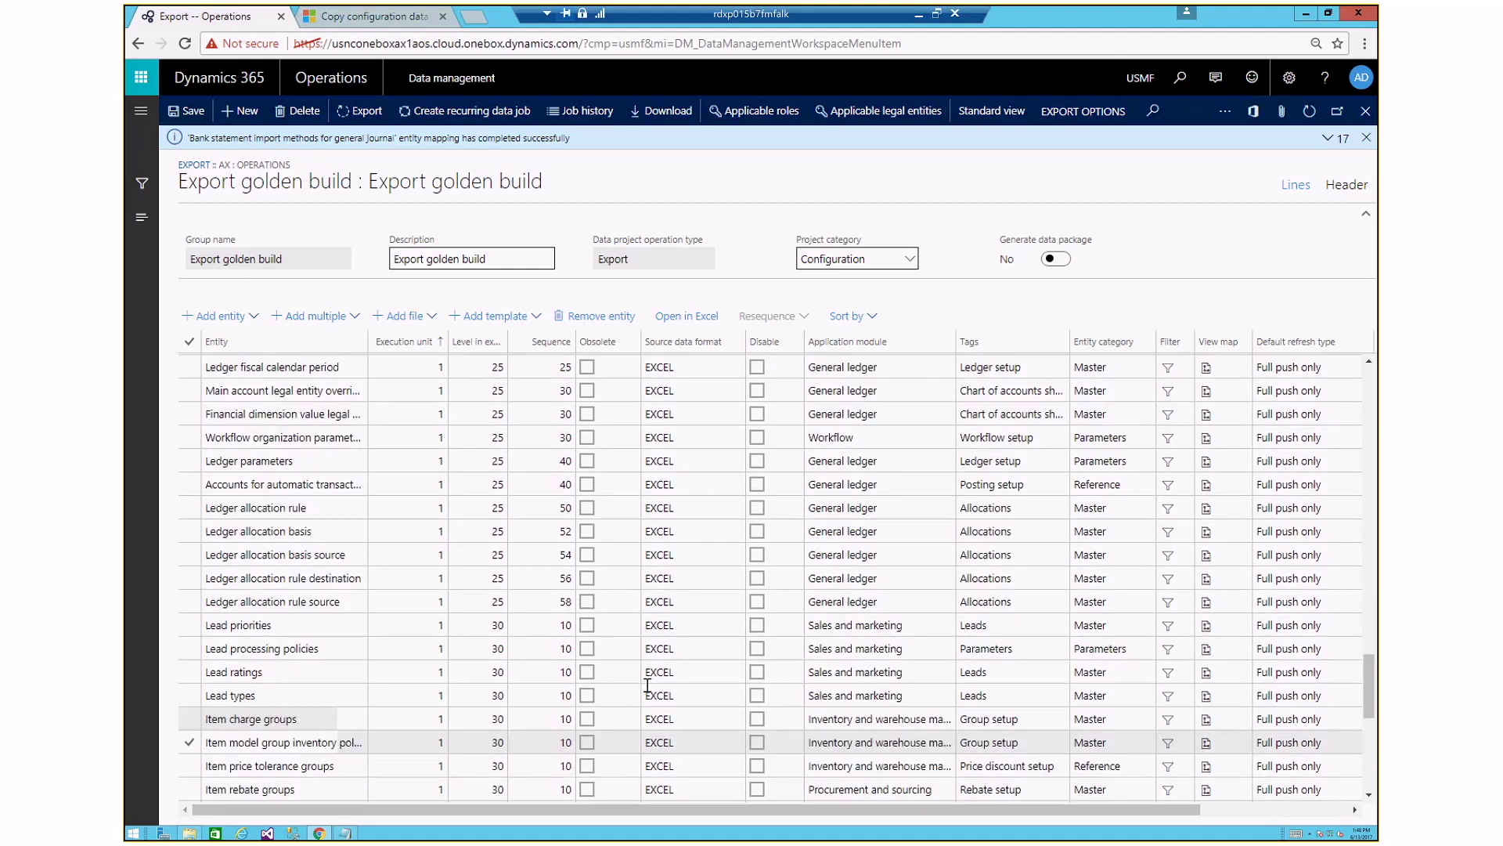
scroll(646, 686, down, 10)
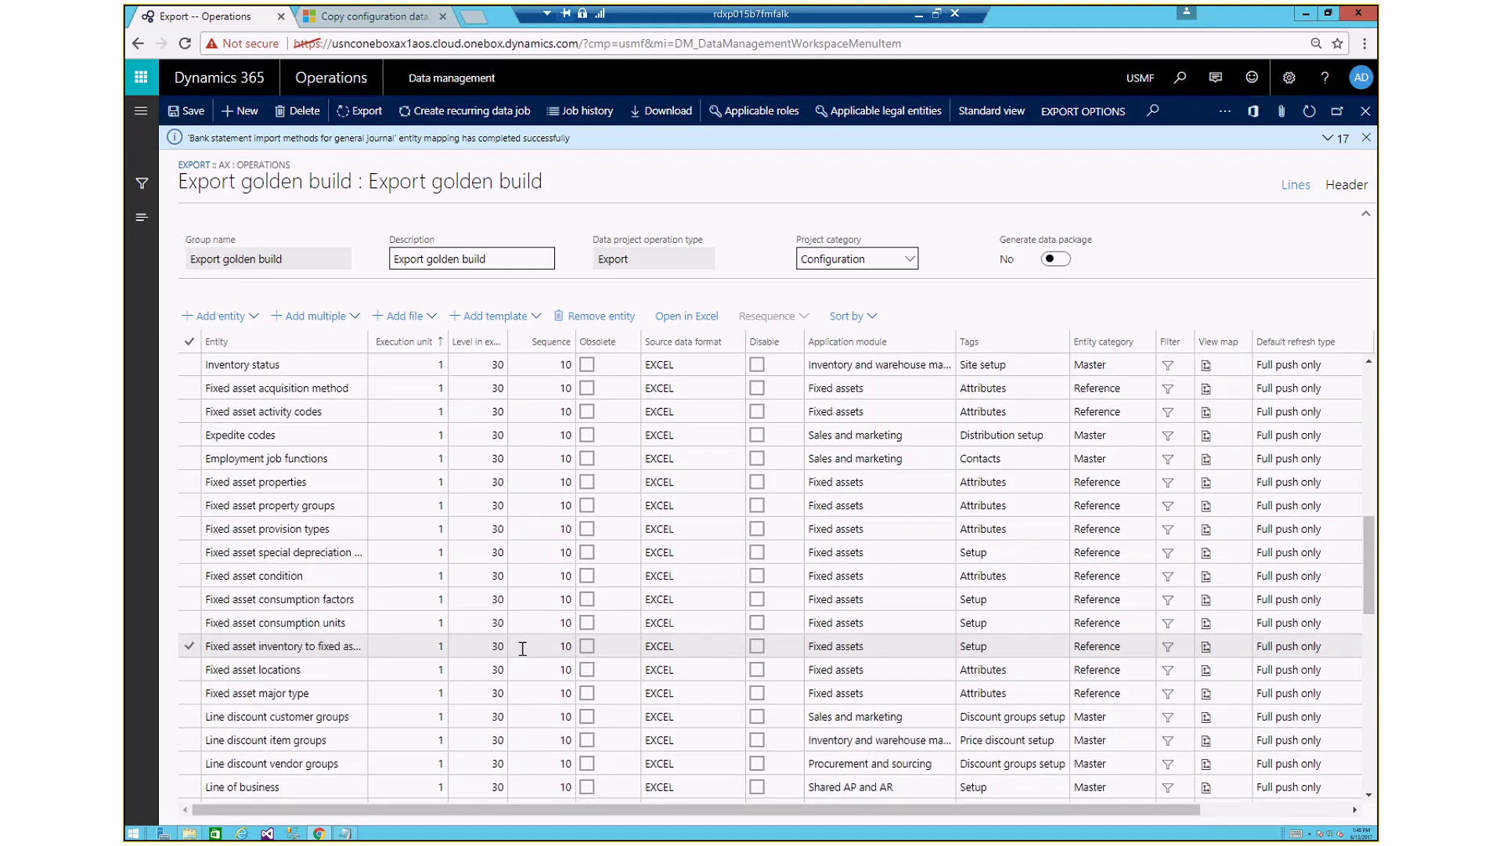
scroll(522, 648, down, 4)
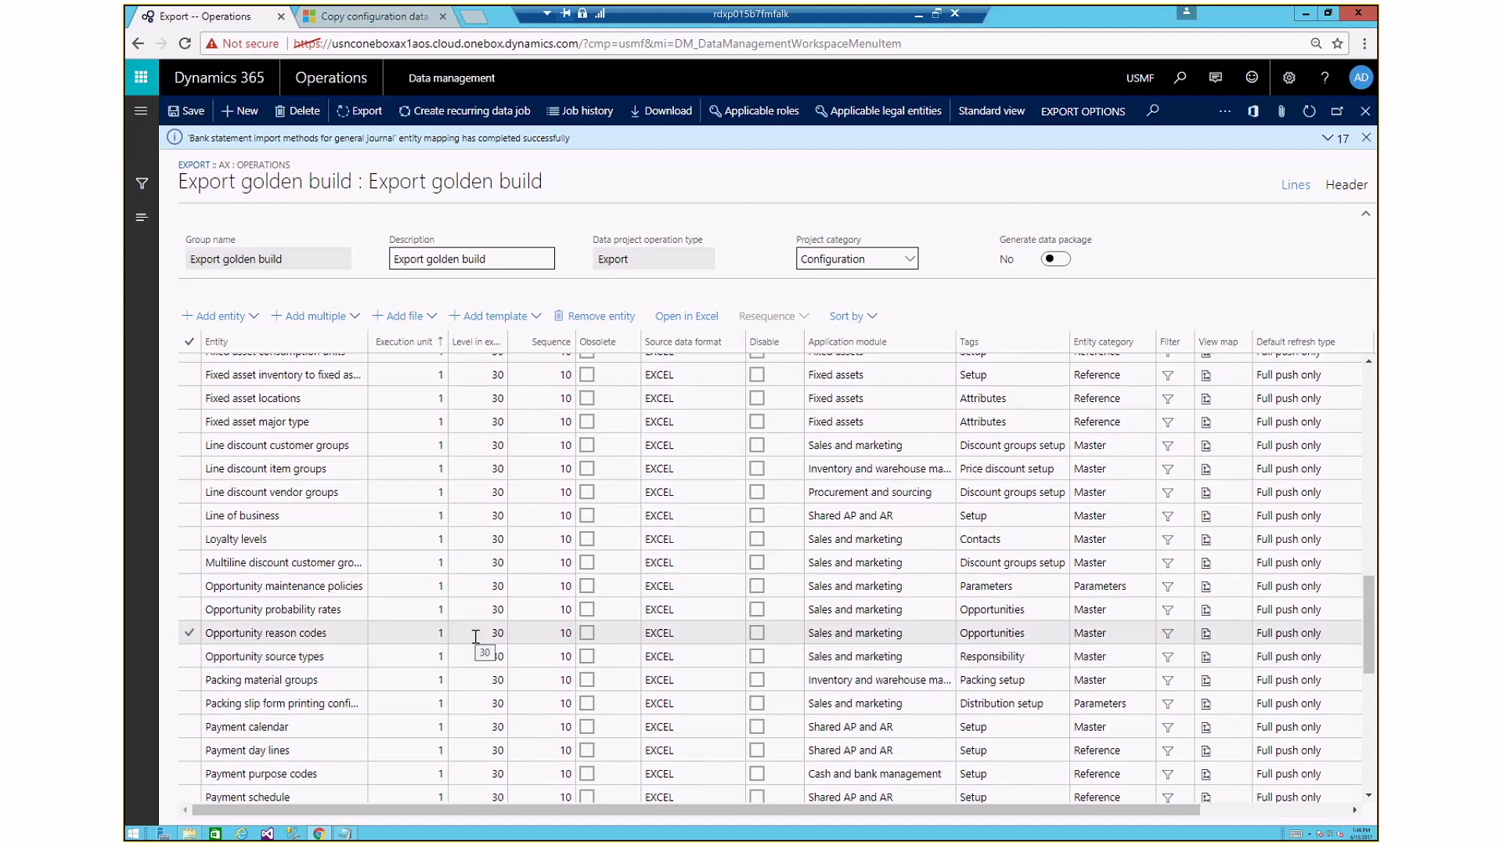
click(446, 593)
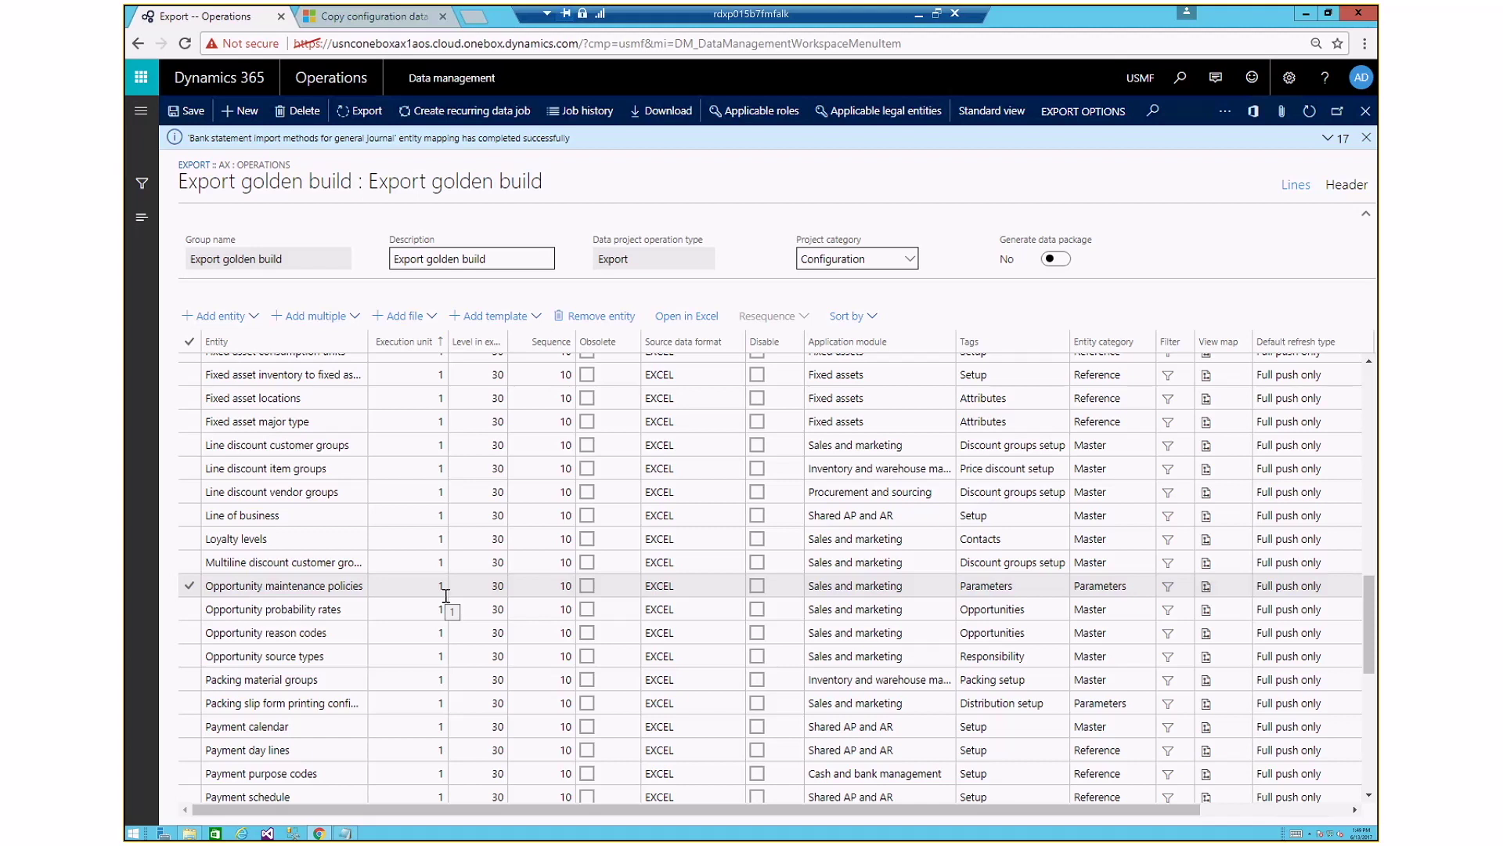
Run the export of the Export customer groups project, refresh its execution summary, and return to the Data management workspace
click(140, 219)
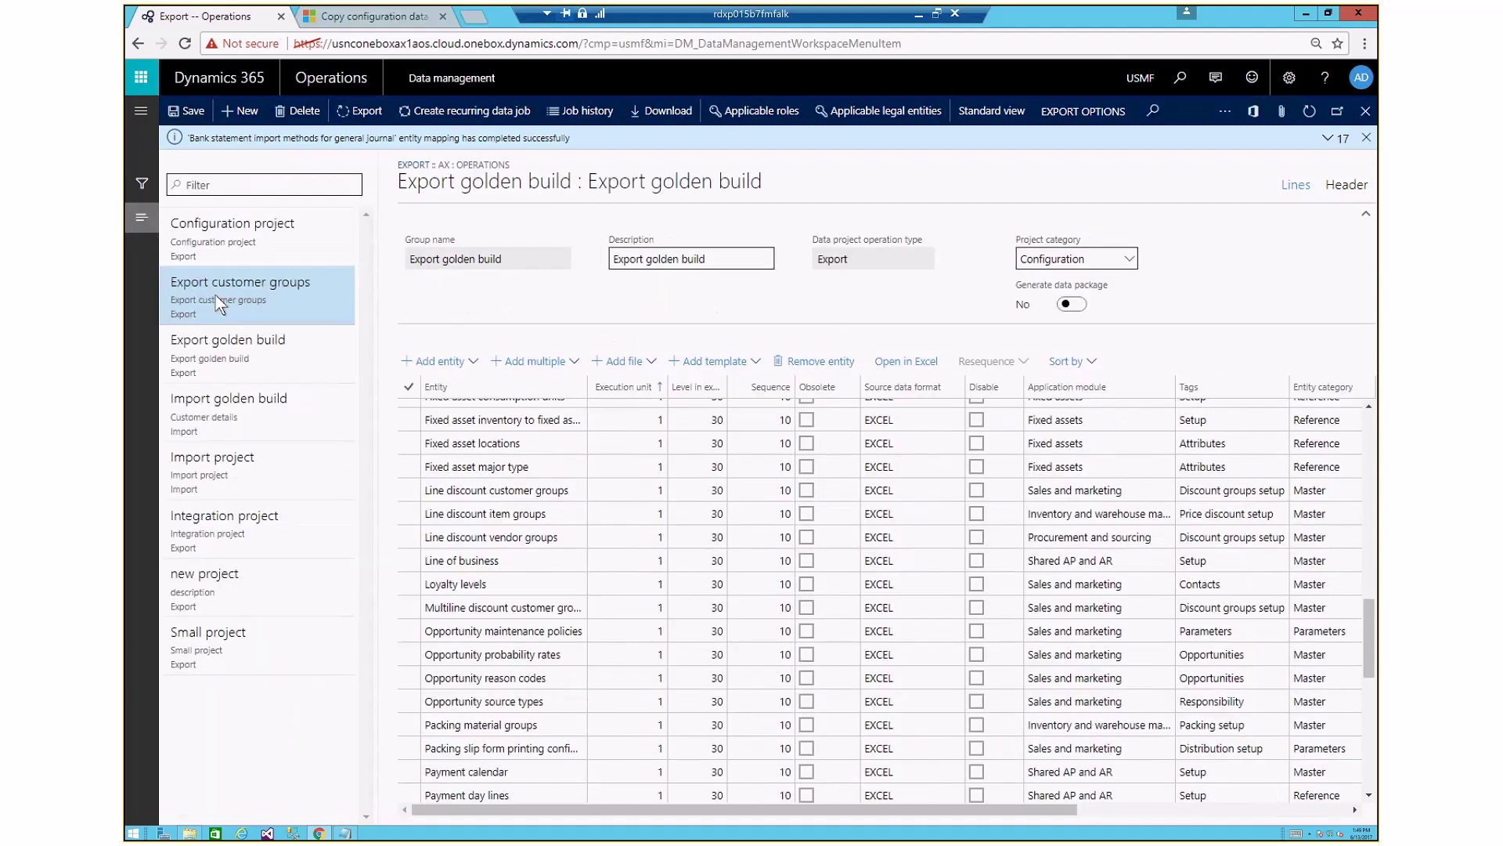
click(219, 304)
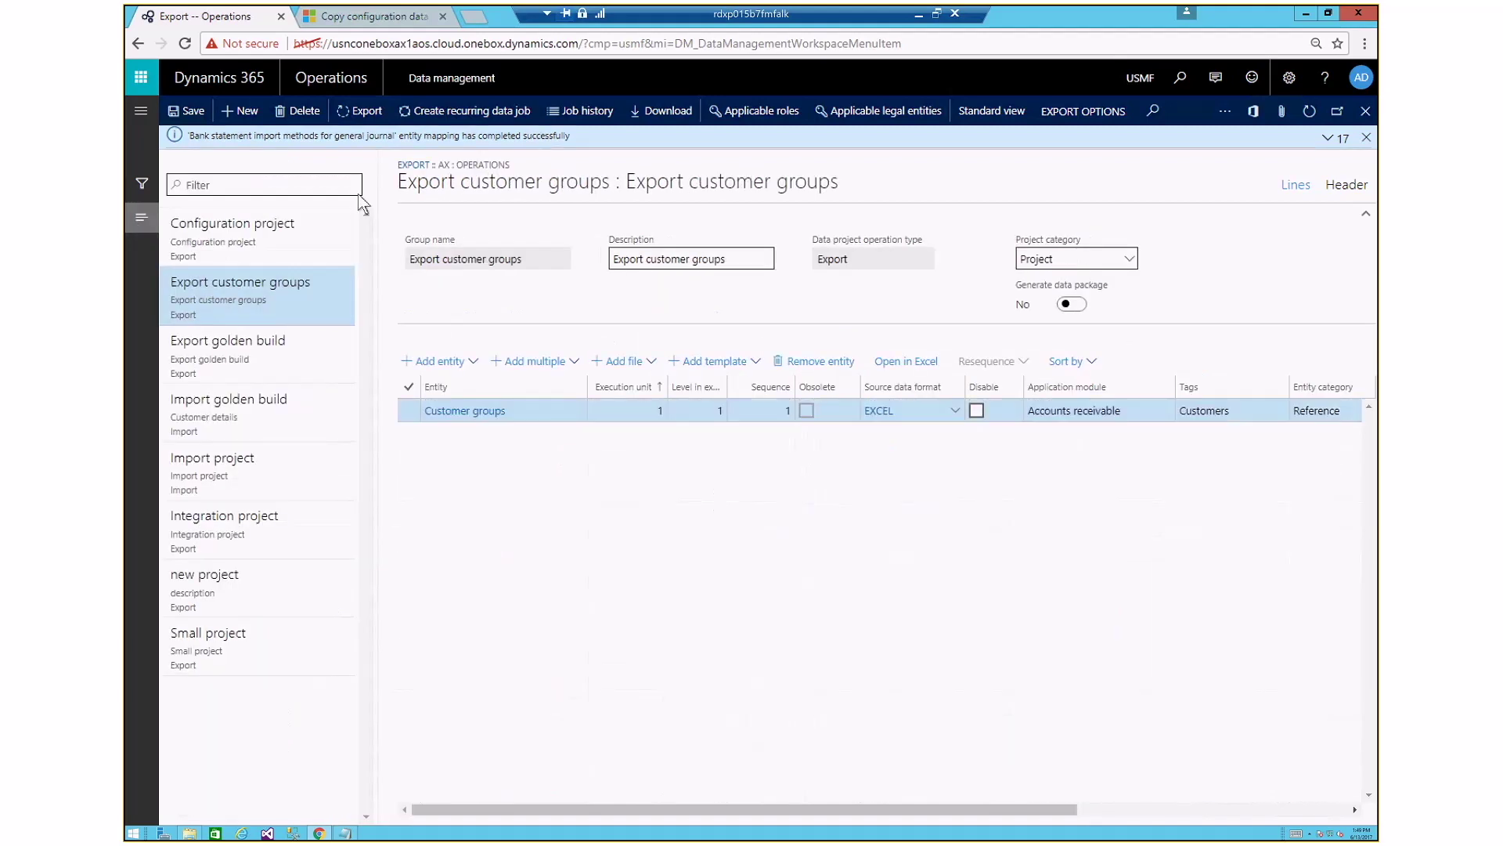
click(361, 113)
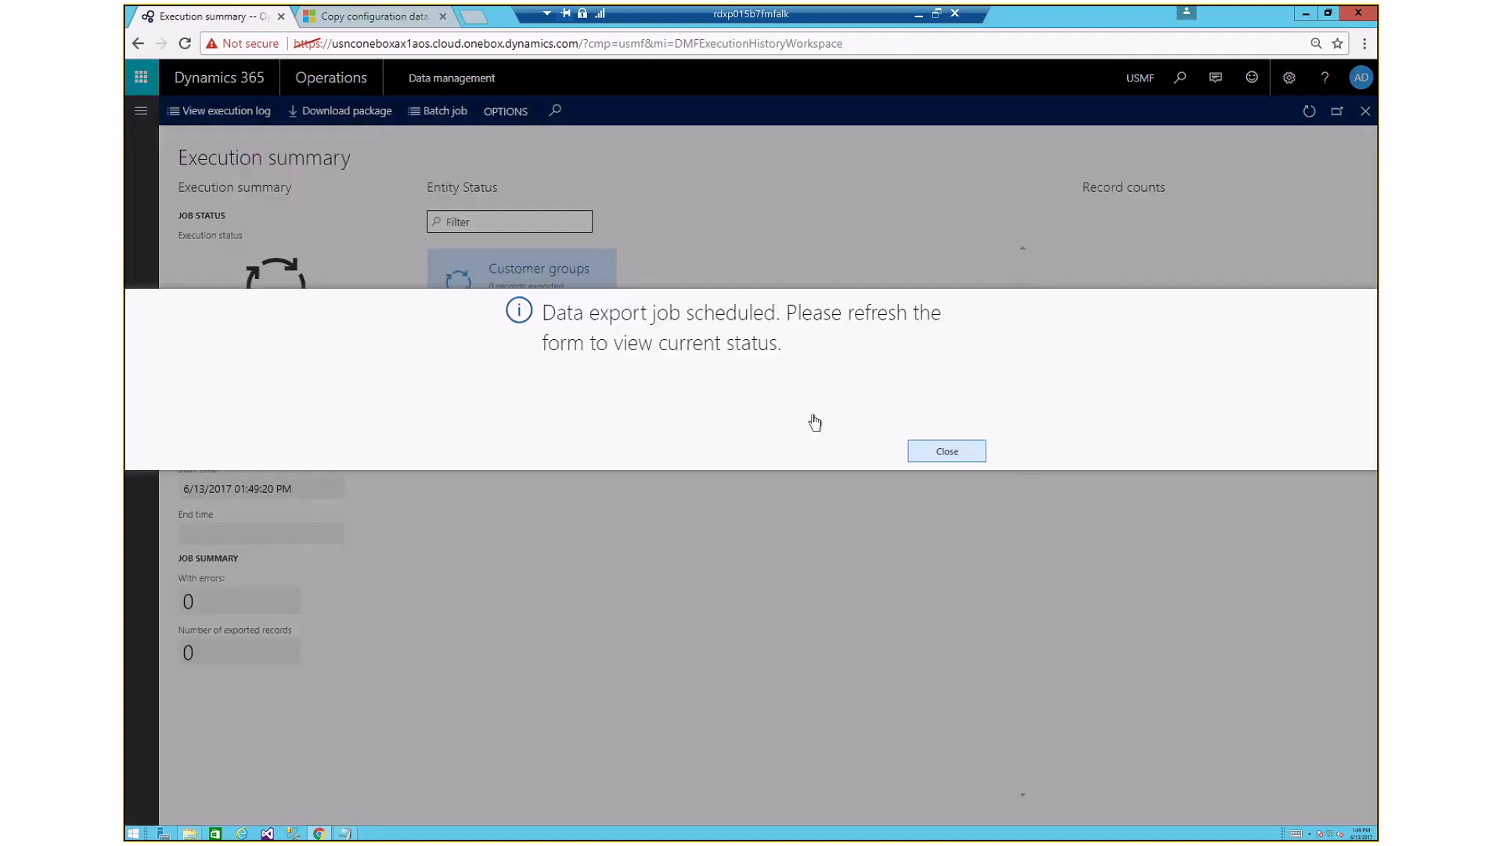
click(947, 451)
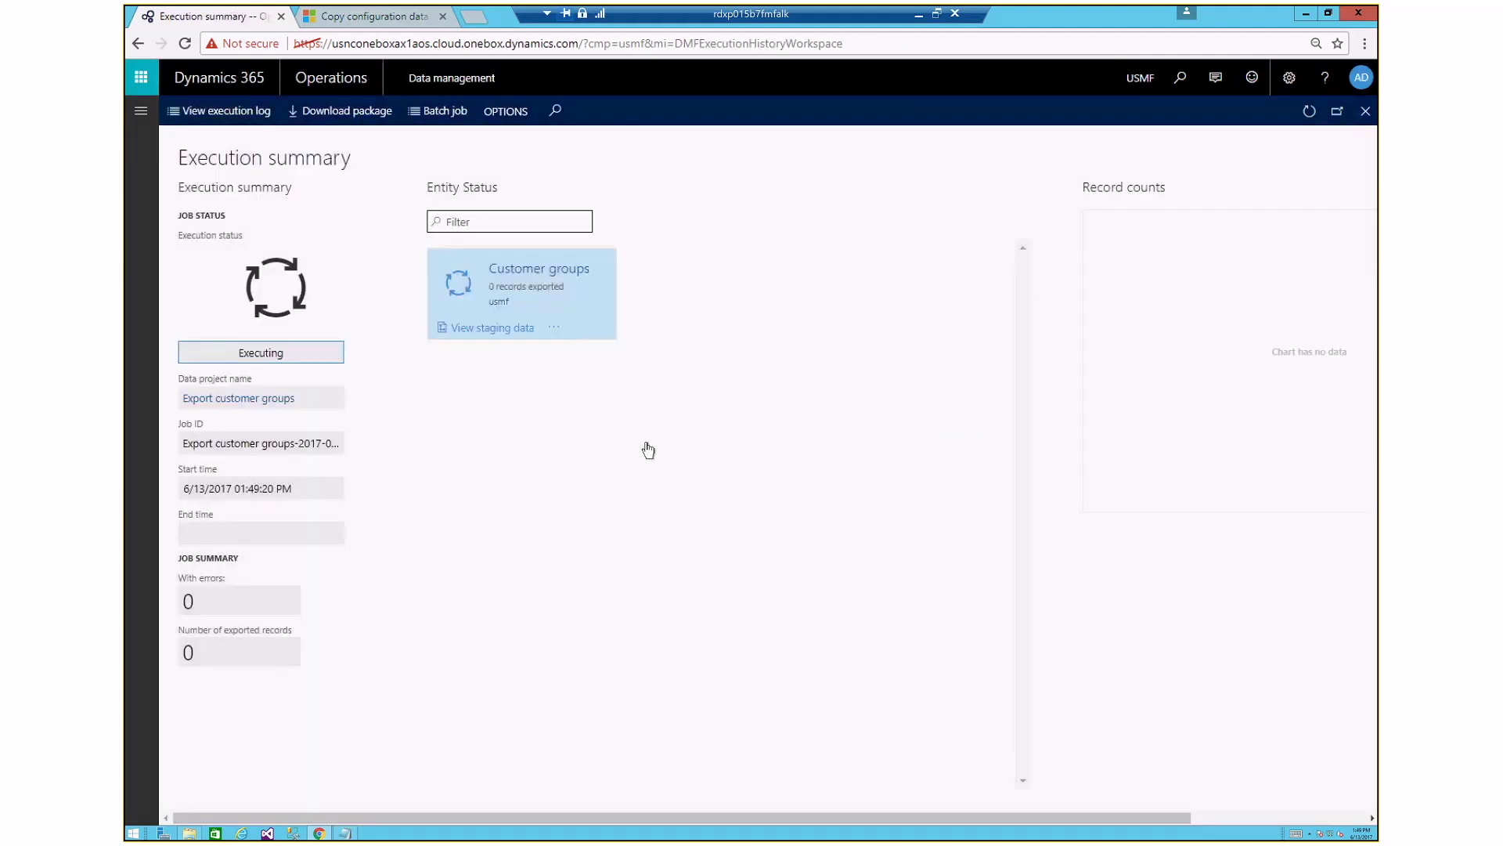
click(1309, 110)
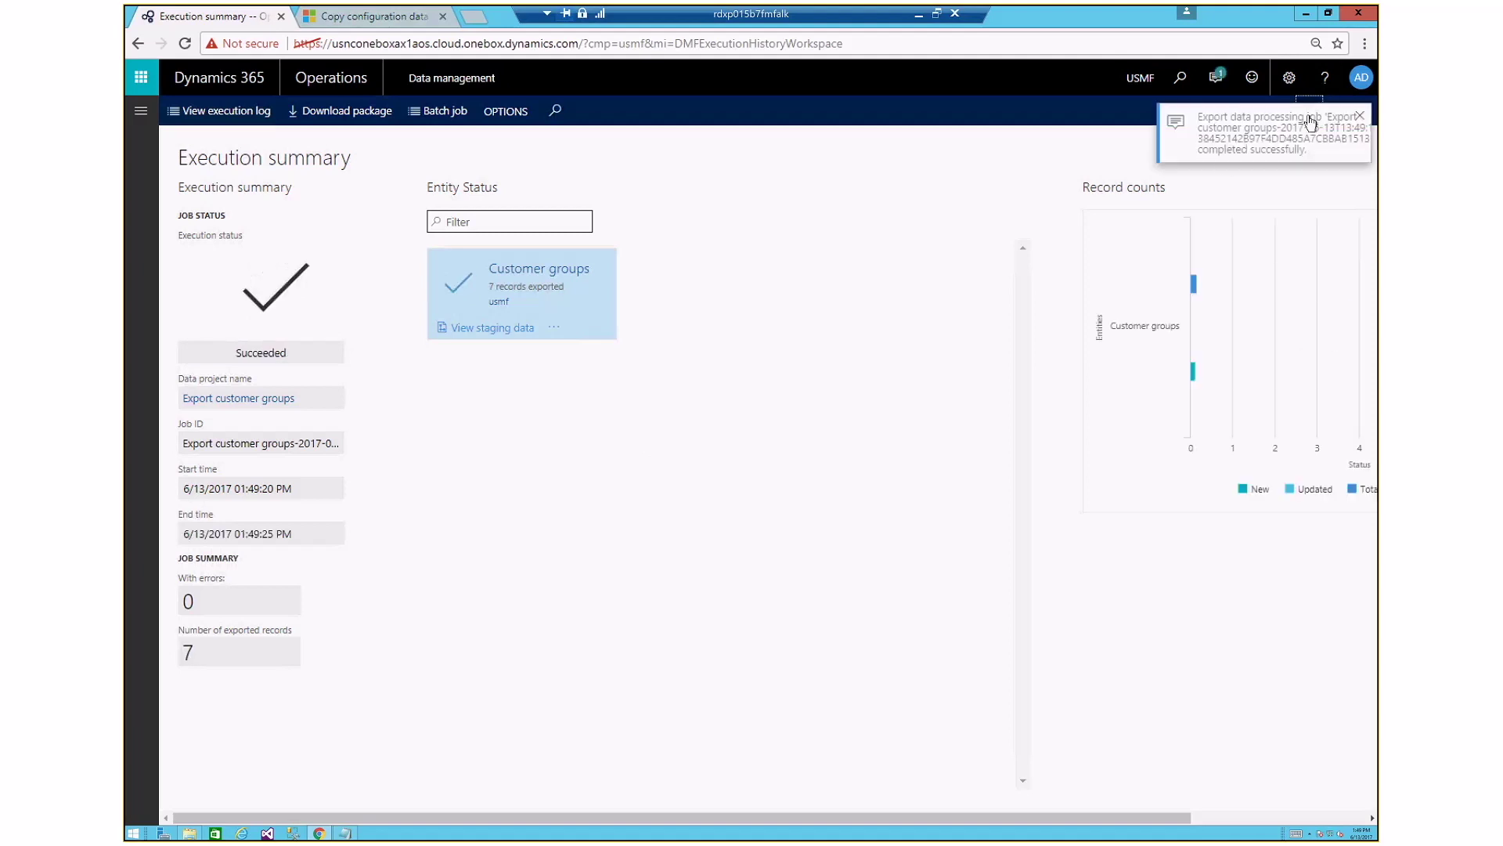
click(1359, 116)
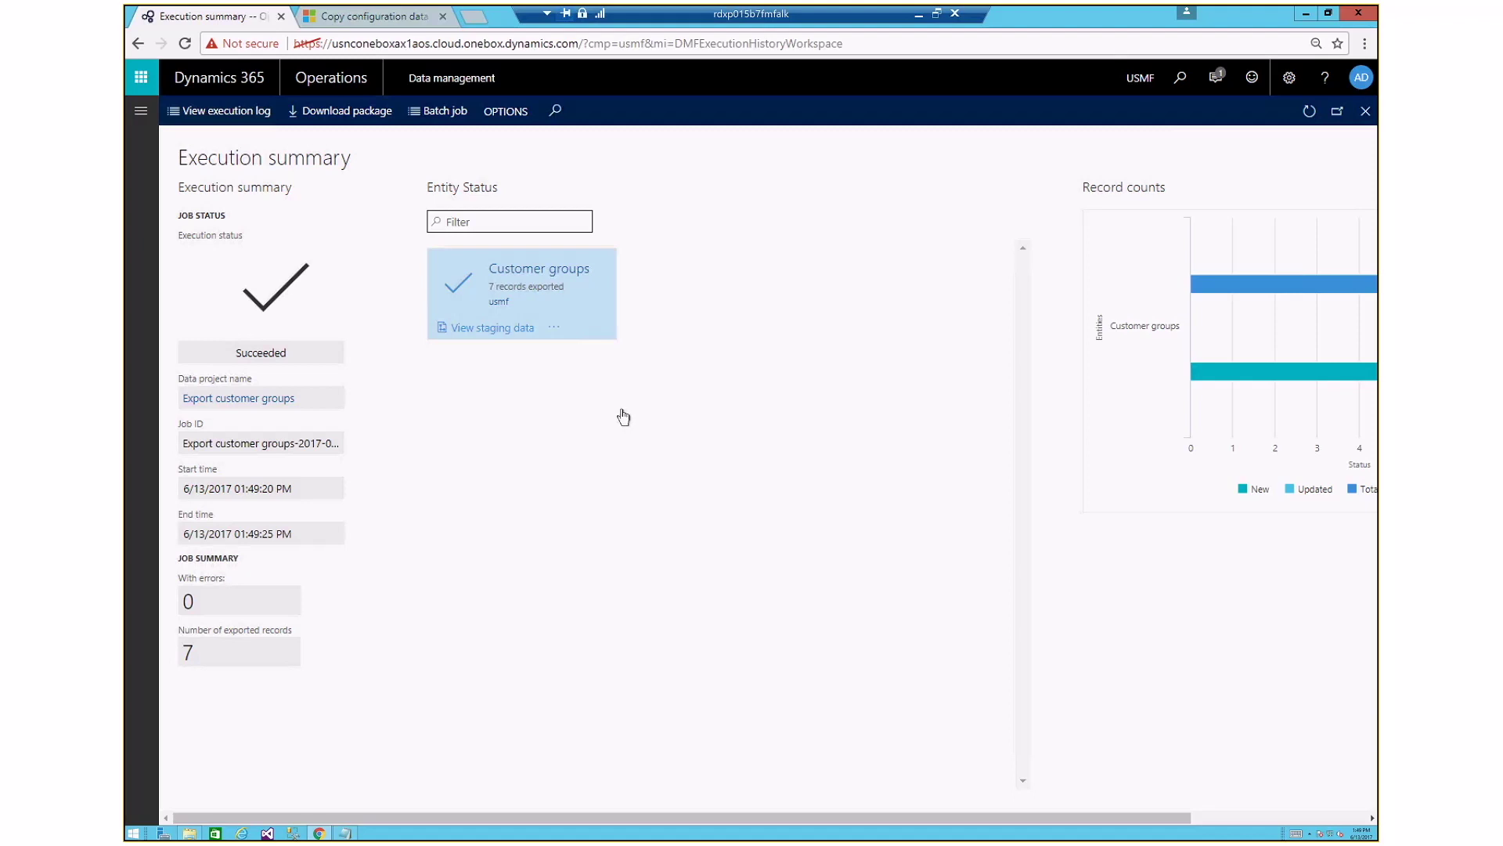
click(1365, 113)
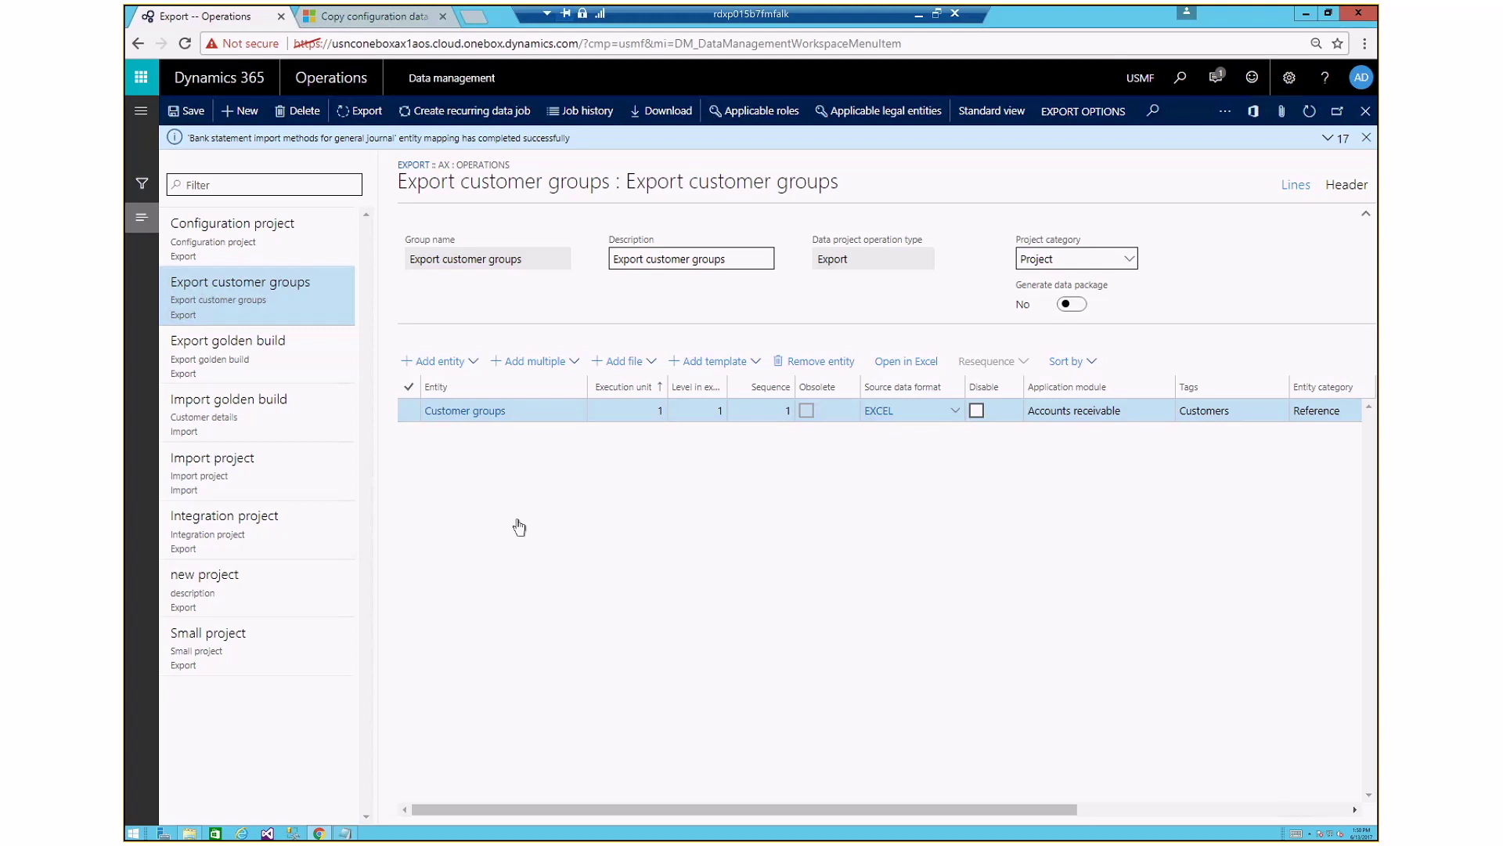
click(1367, 140)
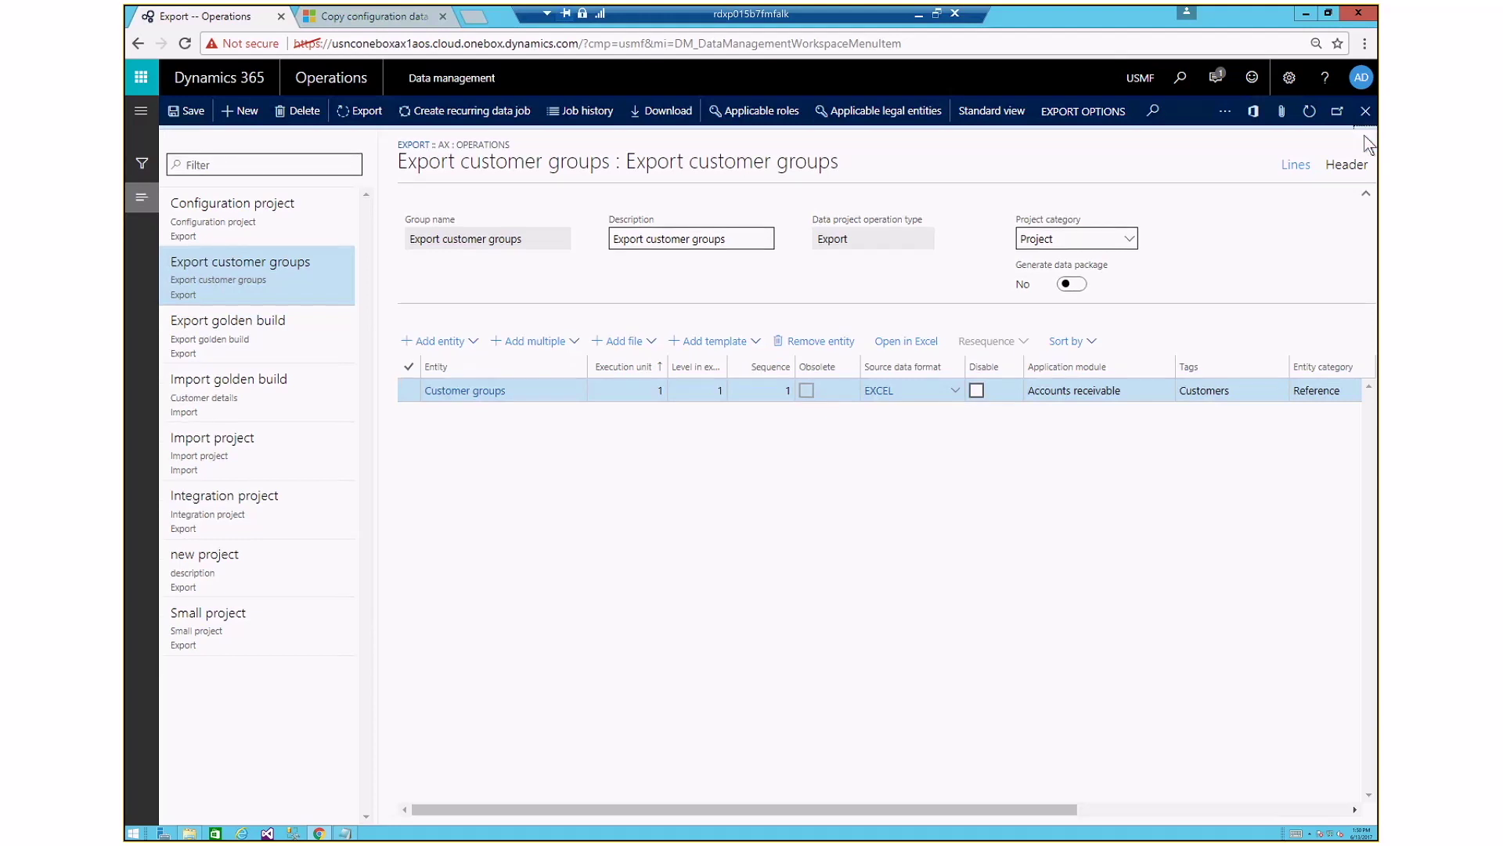
click(1365, 110)
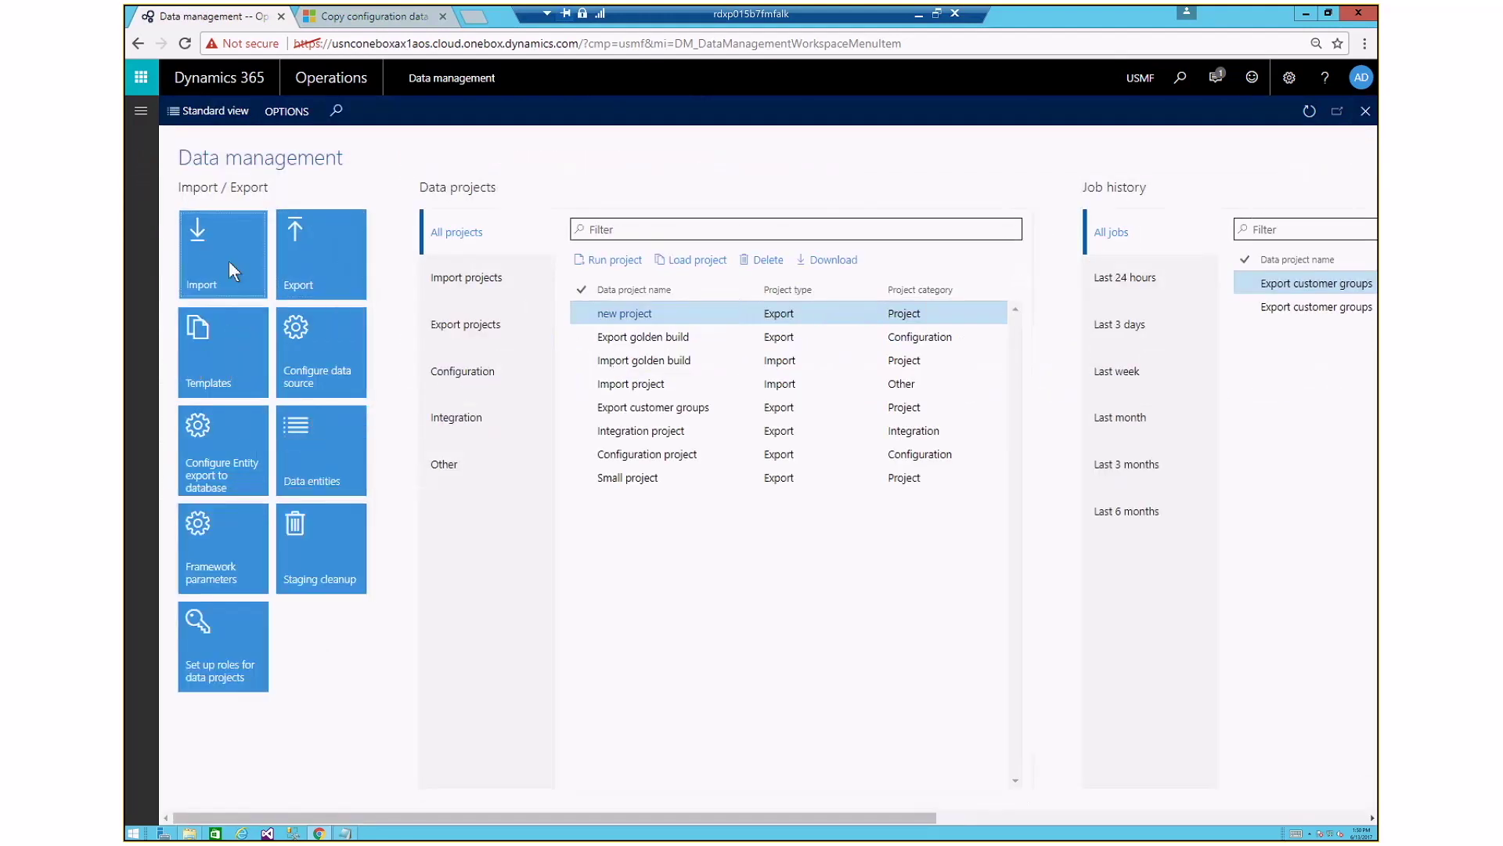
Start a new import project with "import" as both its group name and its description
click(230, 262)
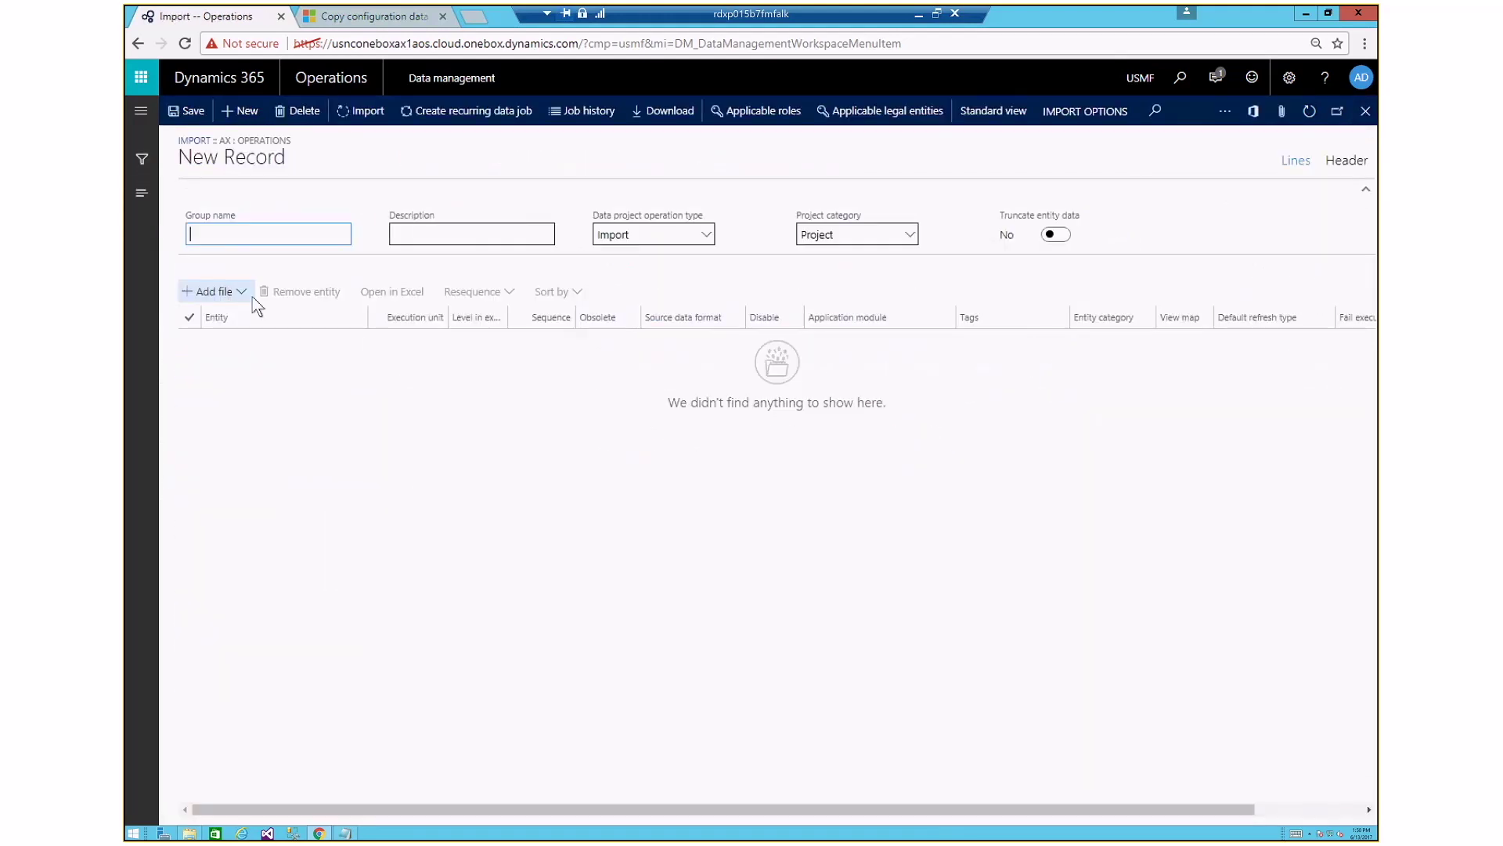
text(import)
key(Tab)
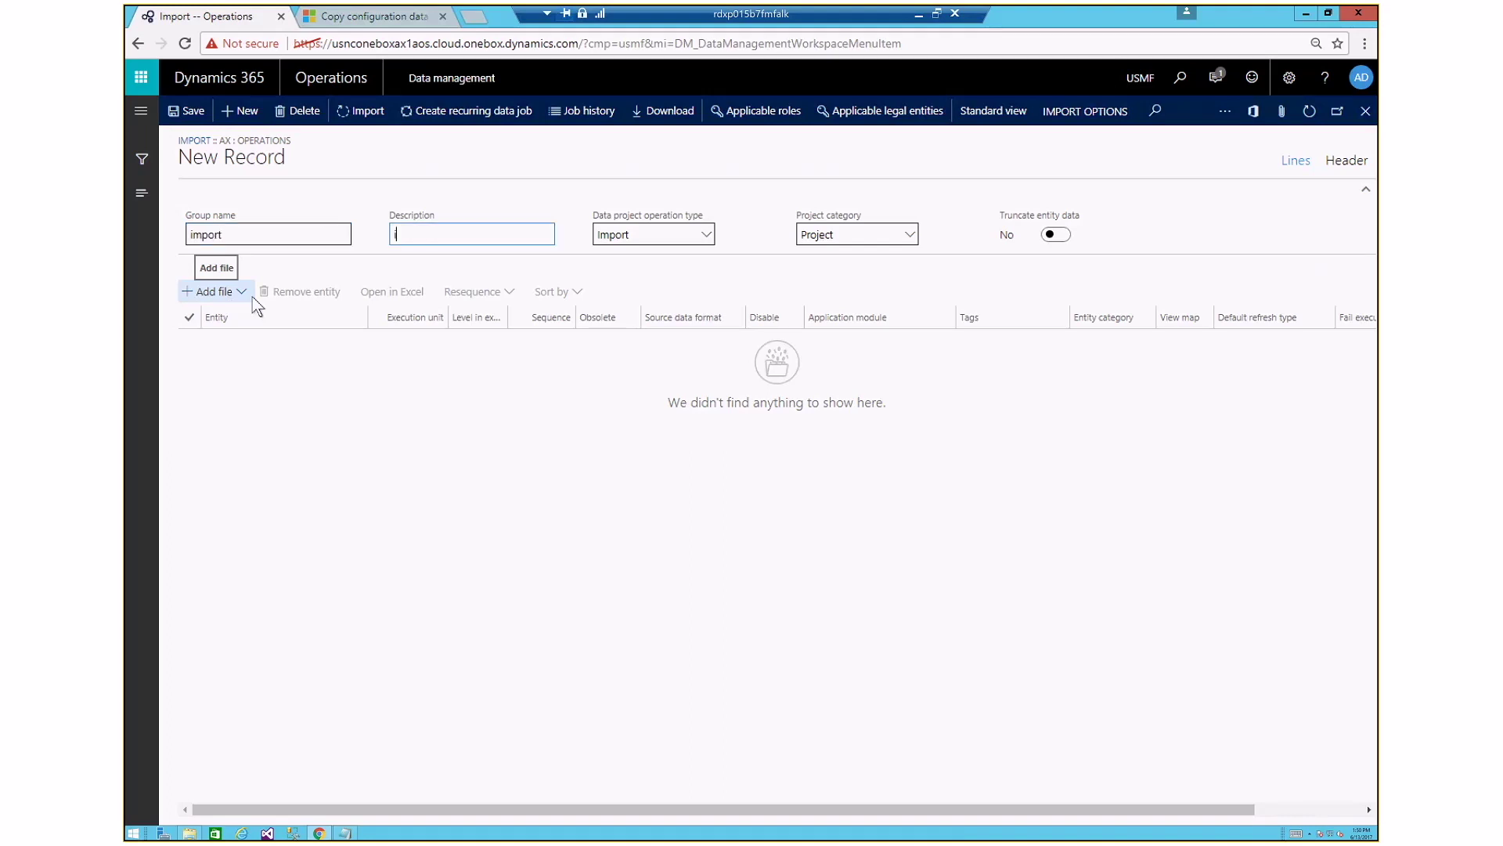
text(import)
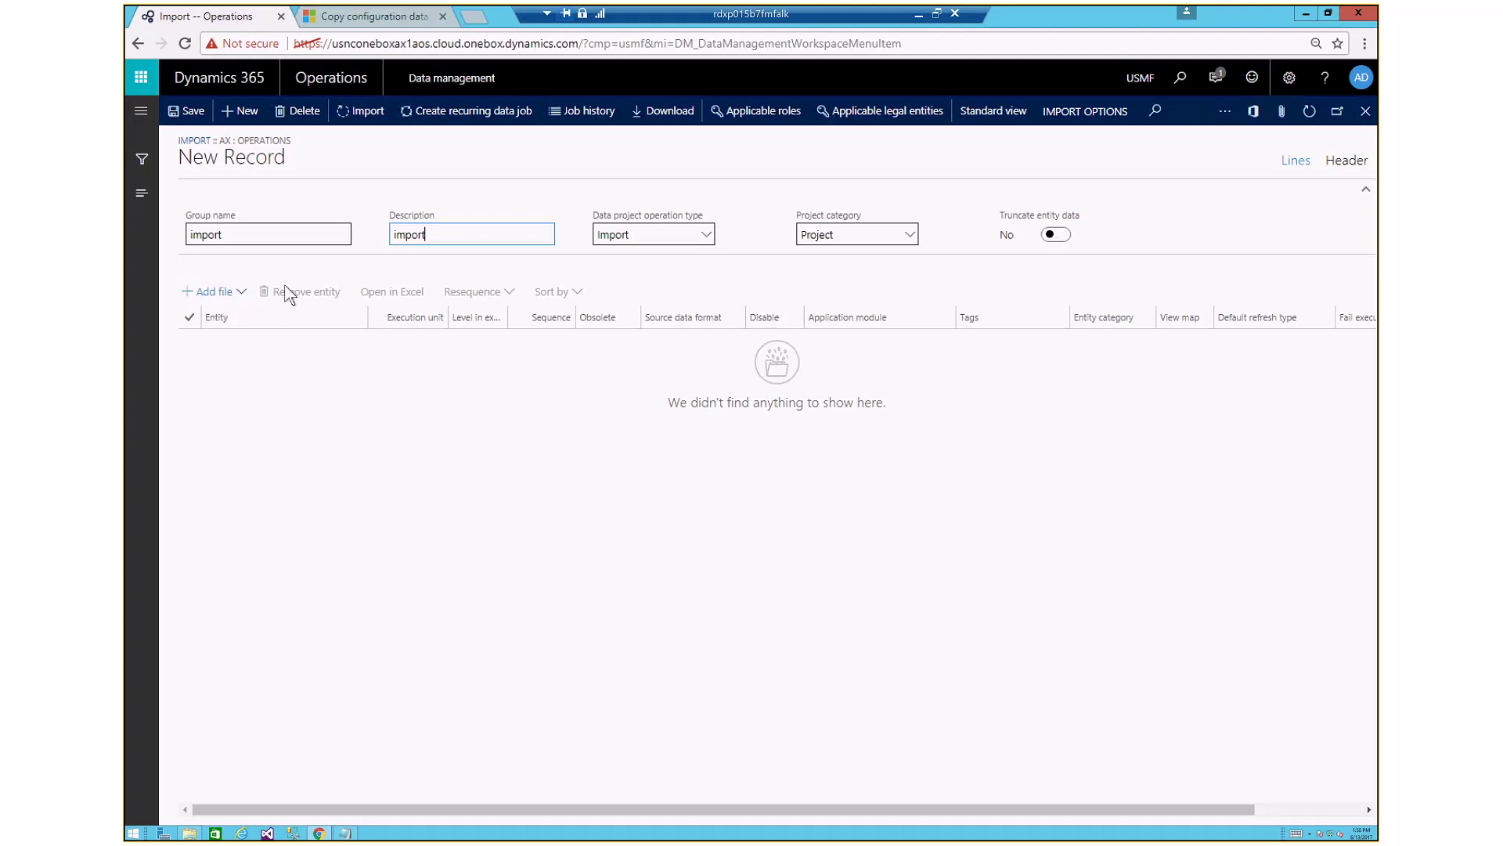
Upload the CustomerGroups.zip file from the RainMain (E:) drive and add it to the import project
click(244, 287)
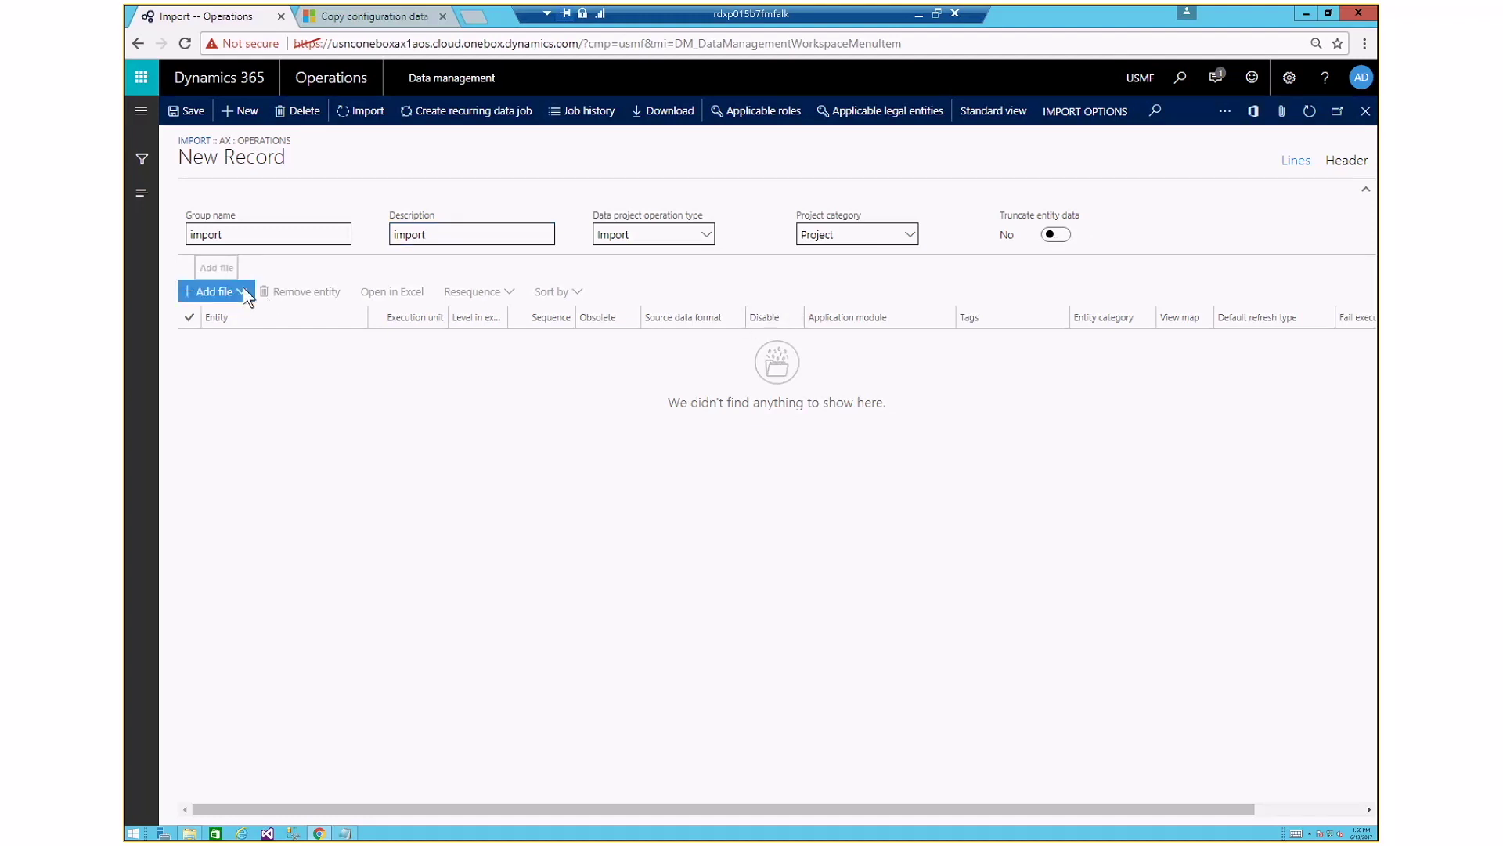
click(365, 388)
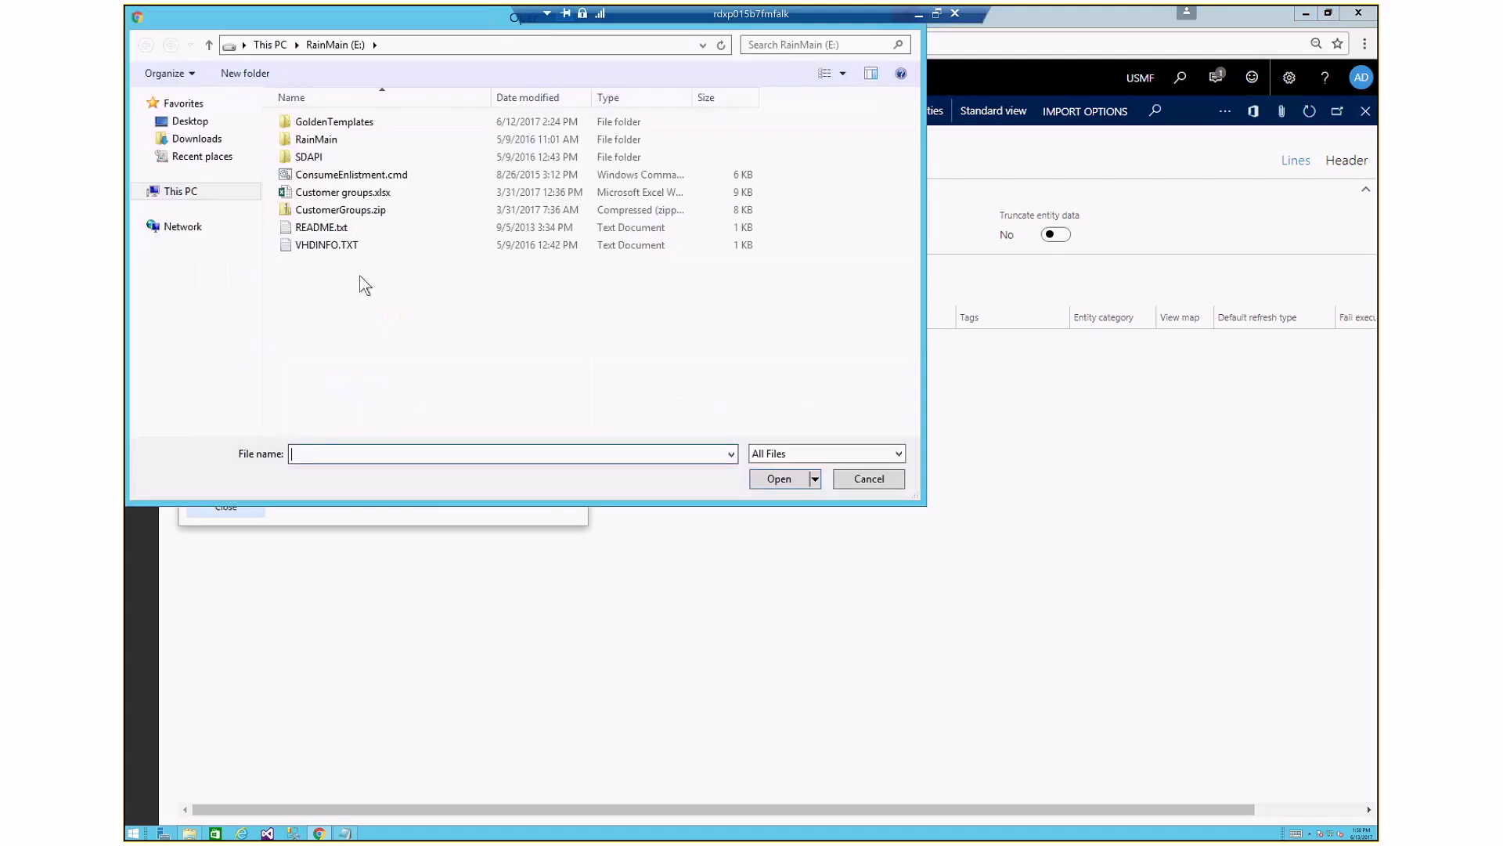
click(362, 210)
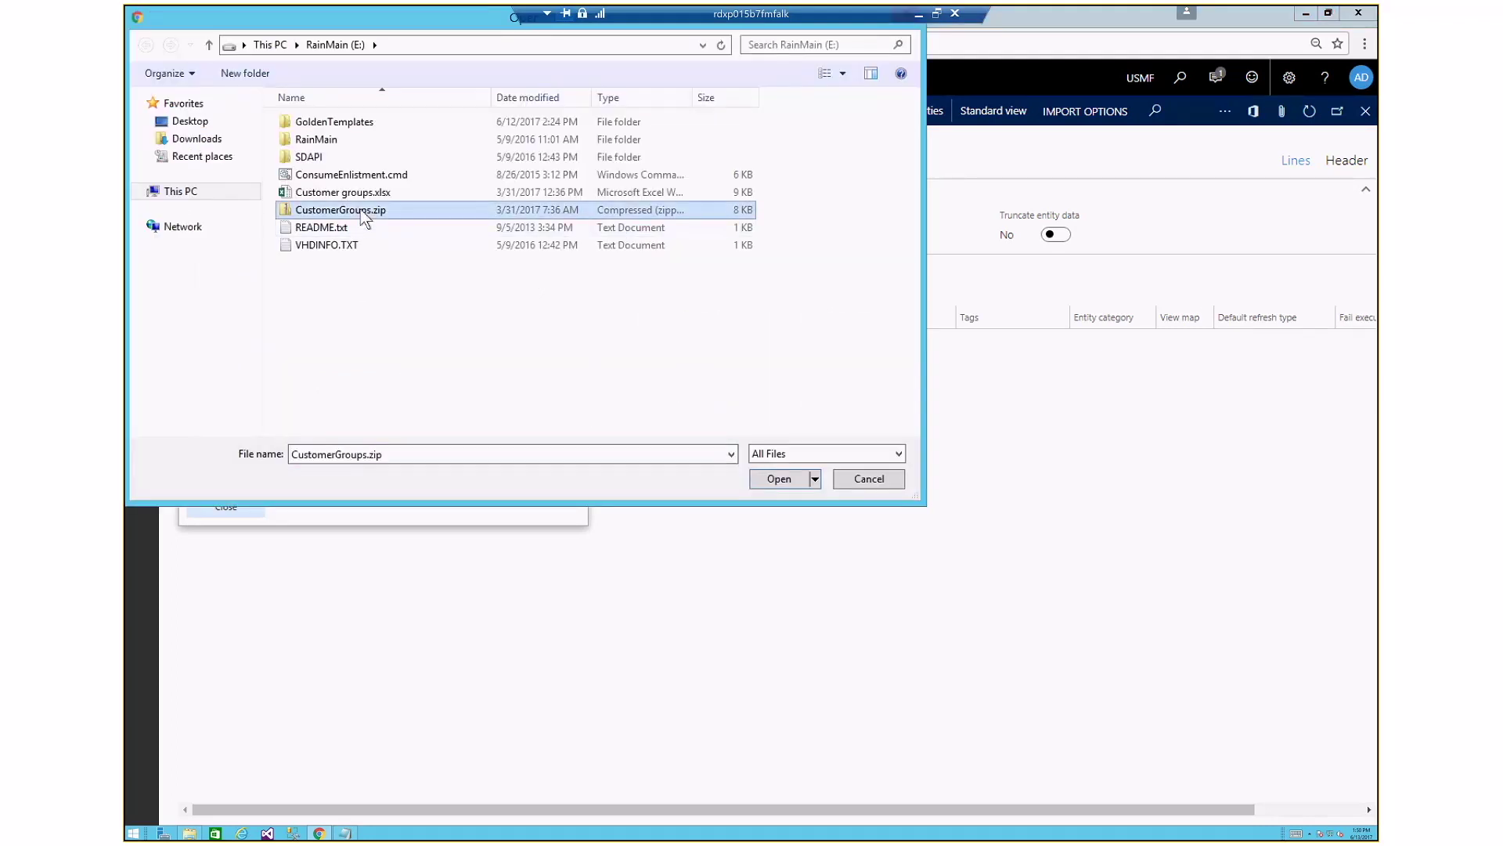
click(801, 484)
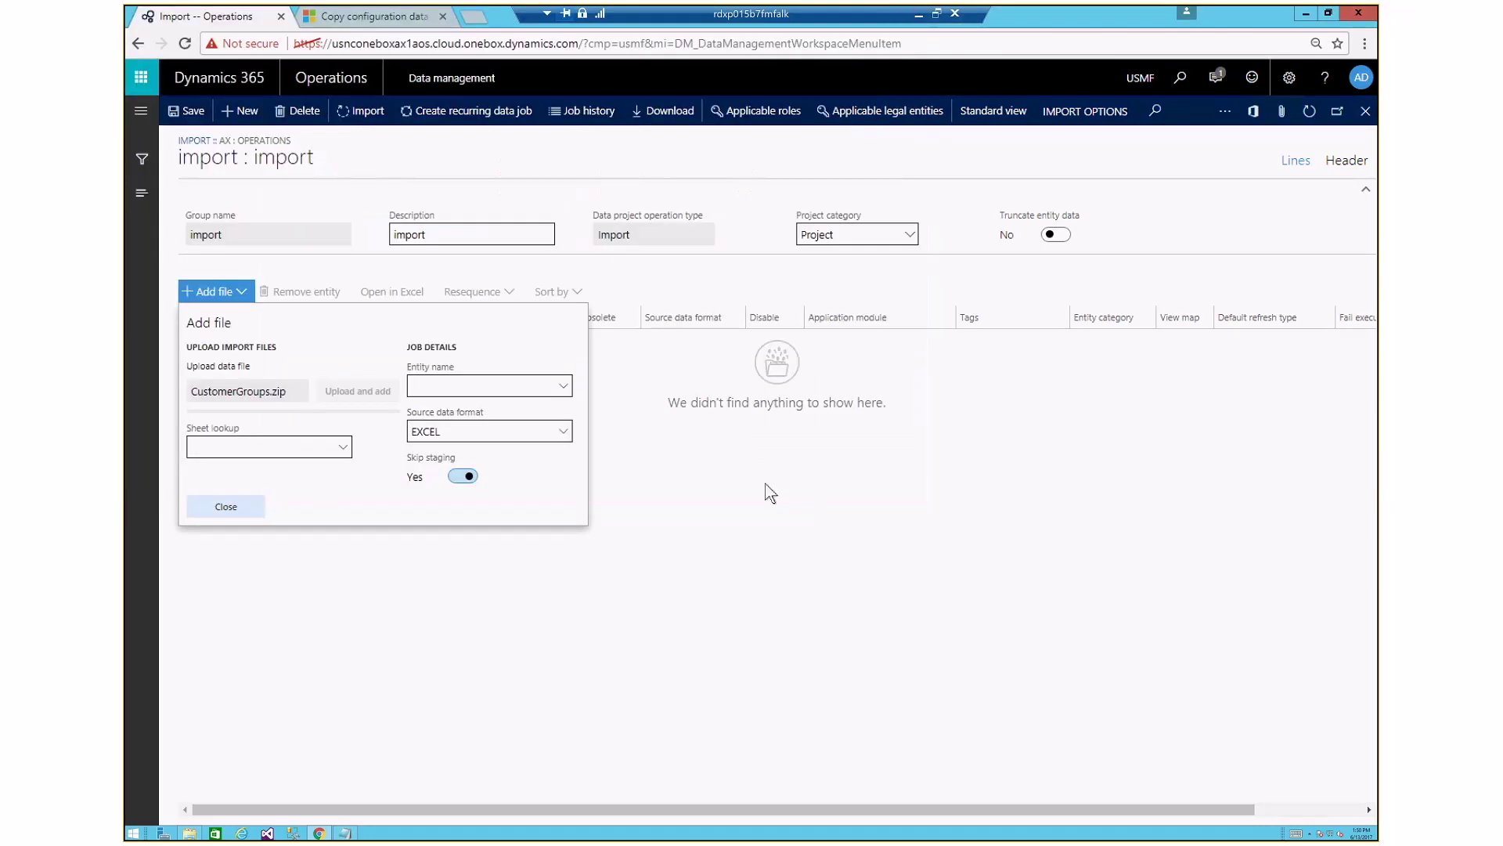
click(226, 506)
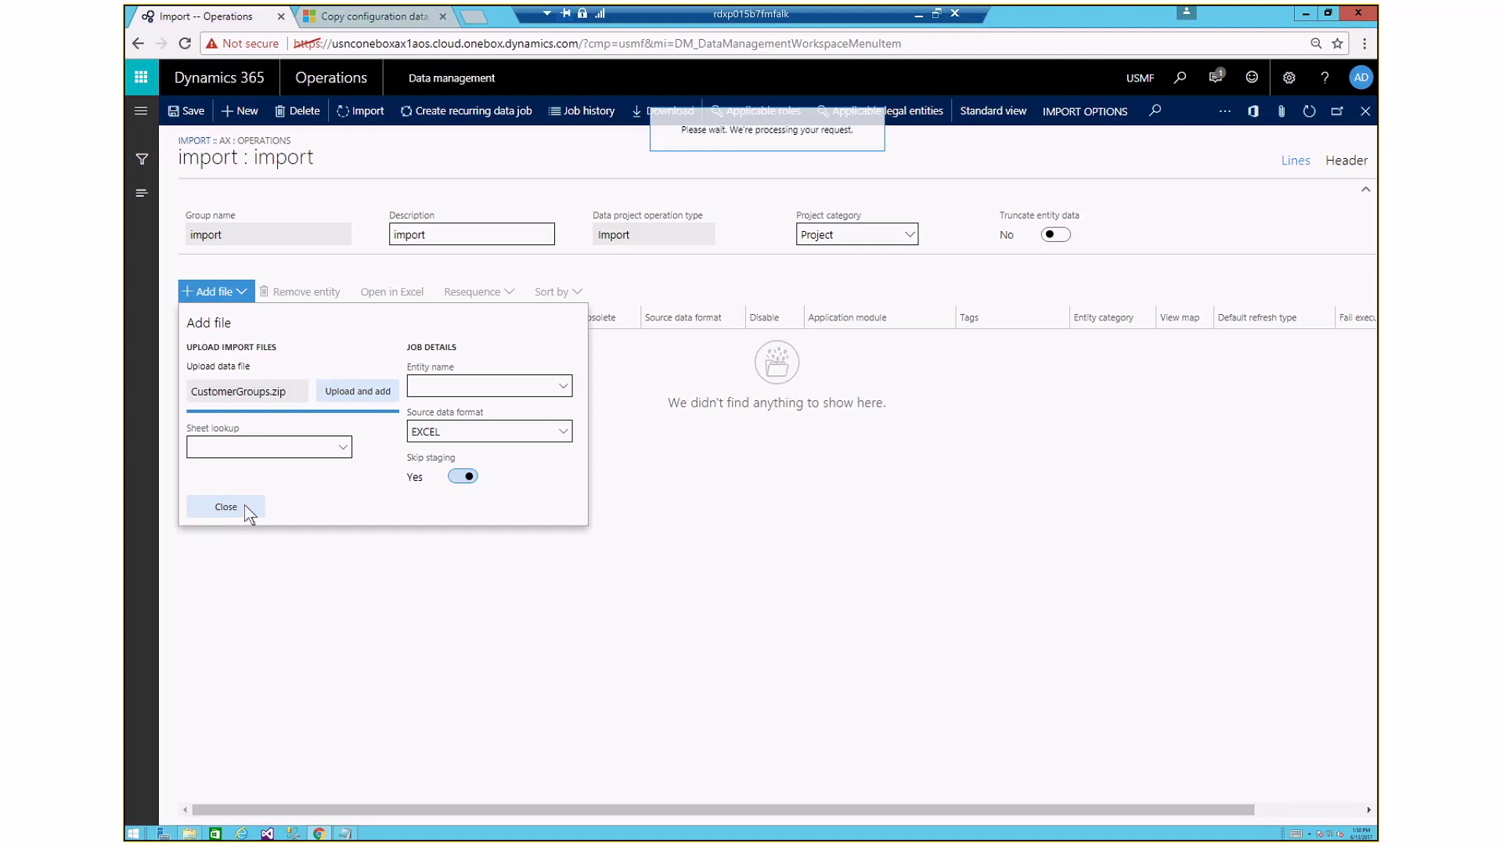
click(244, 507)
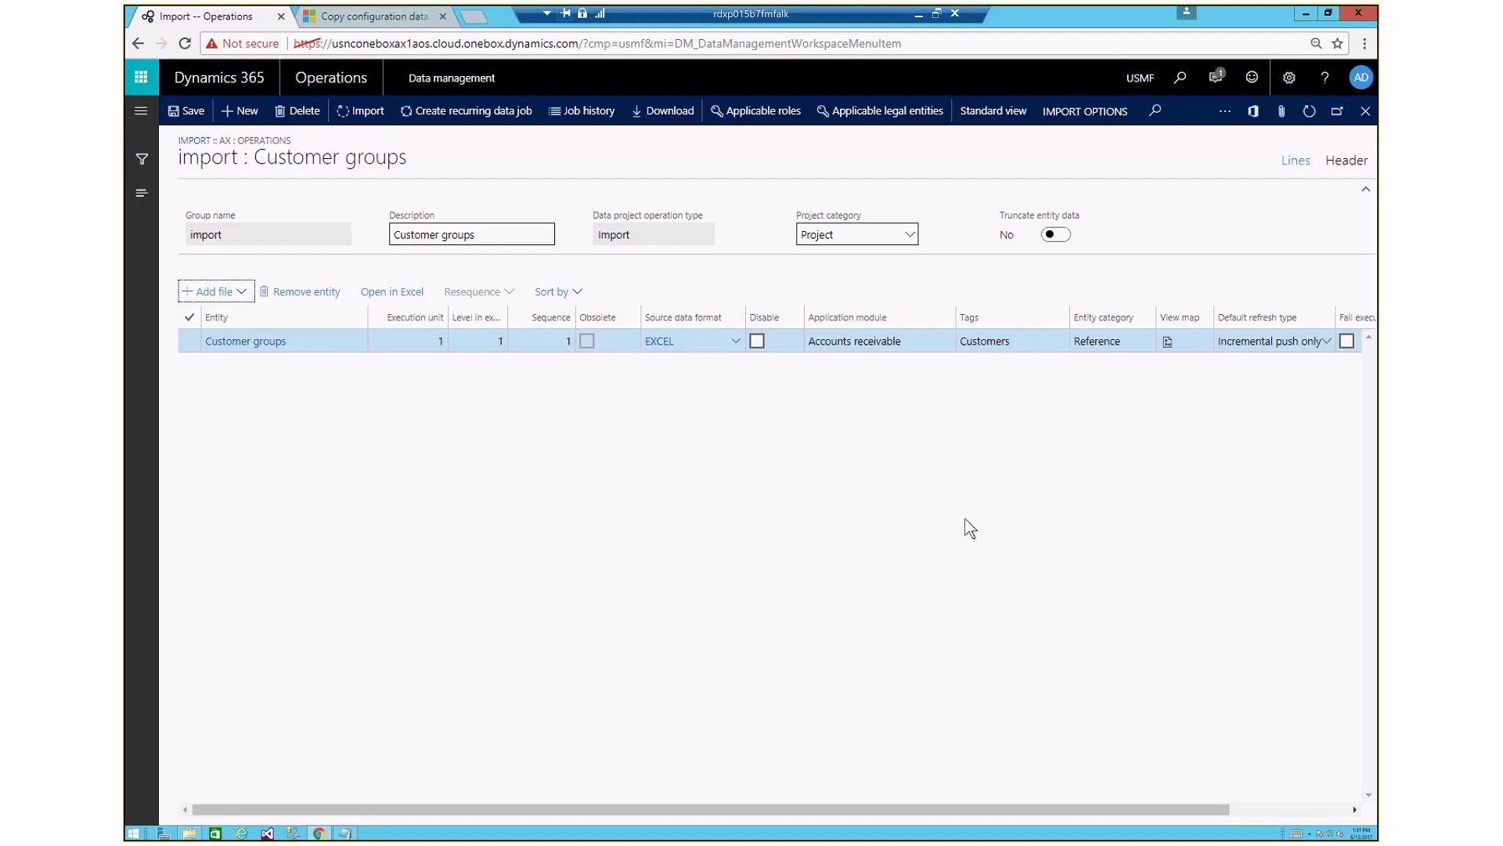
key(alt+Tab)
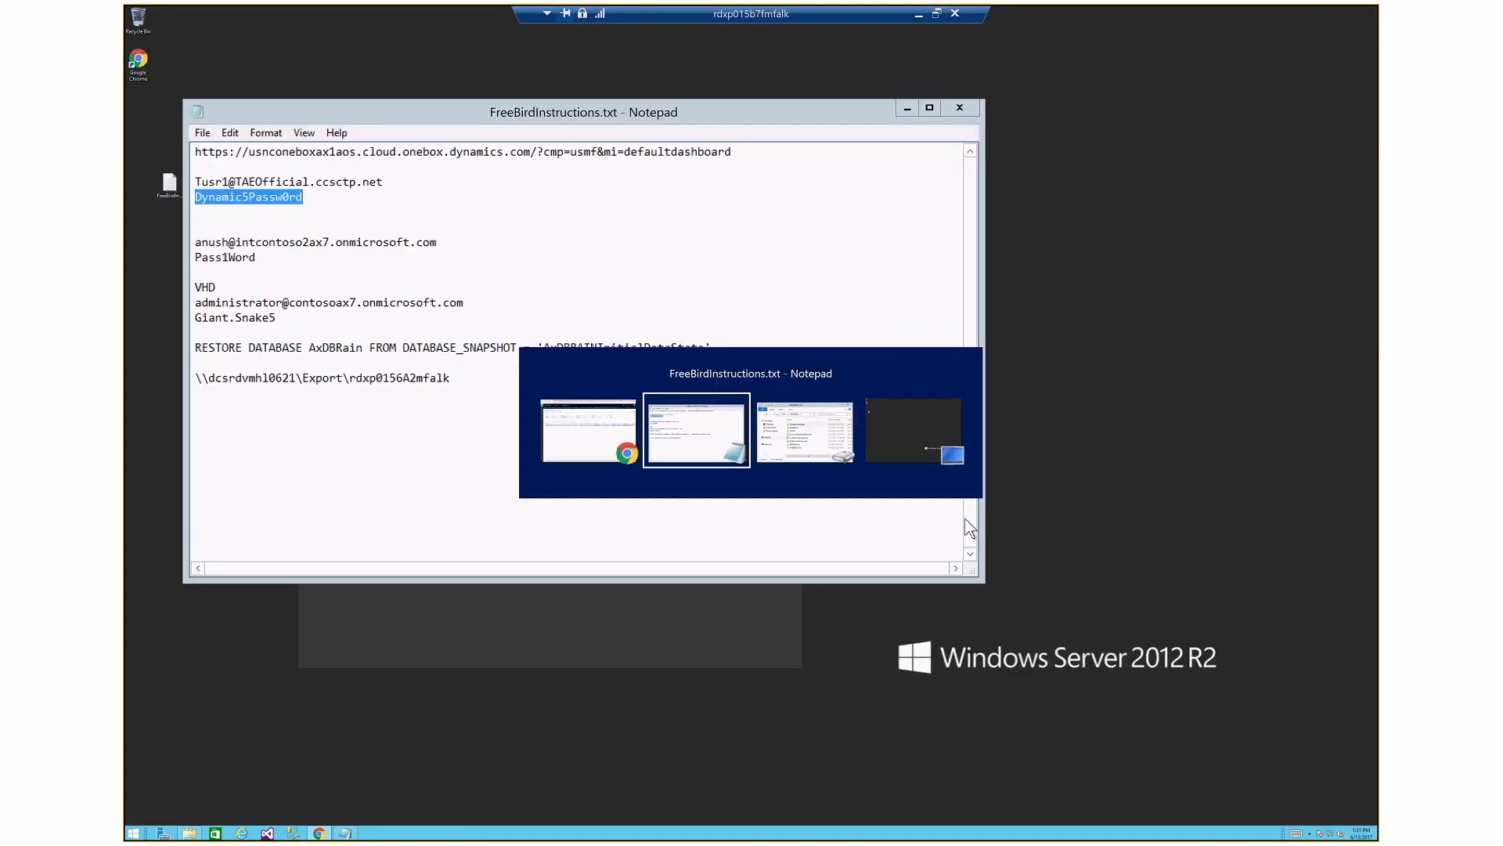
key(alt+Tab)
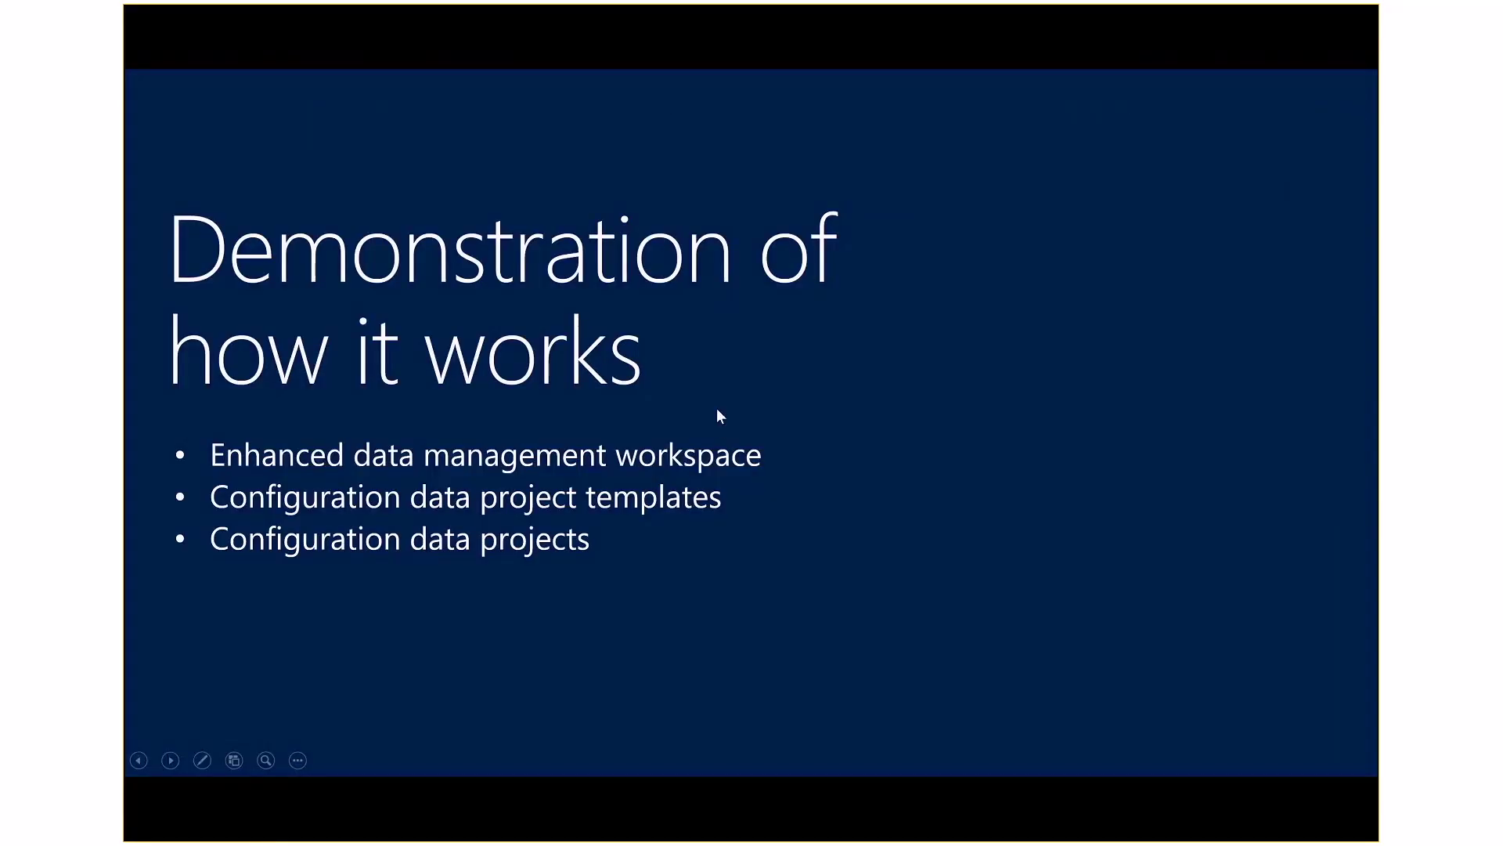
click(717, 409)
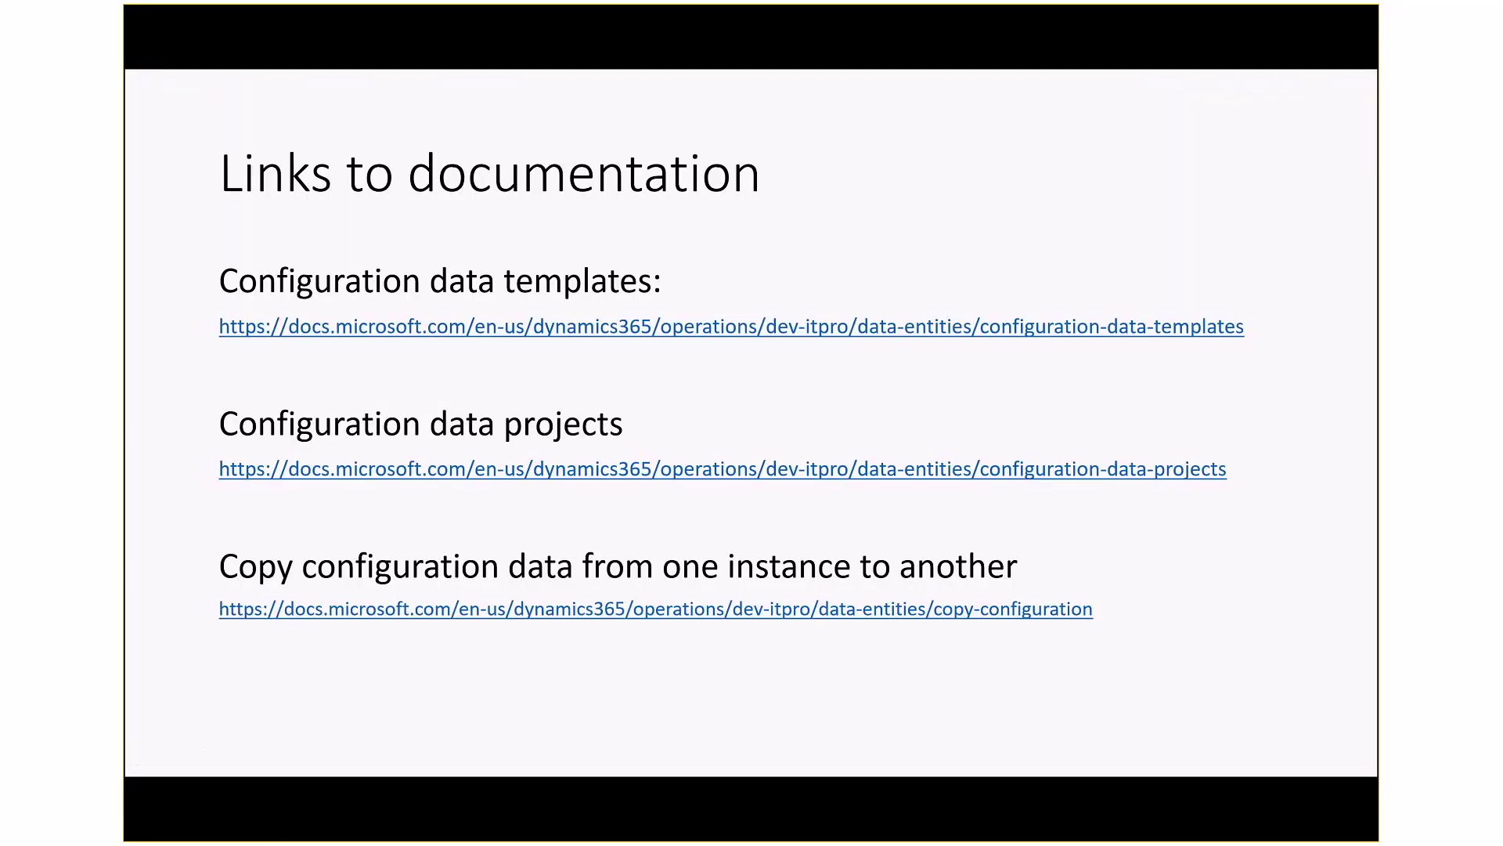
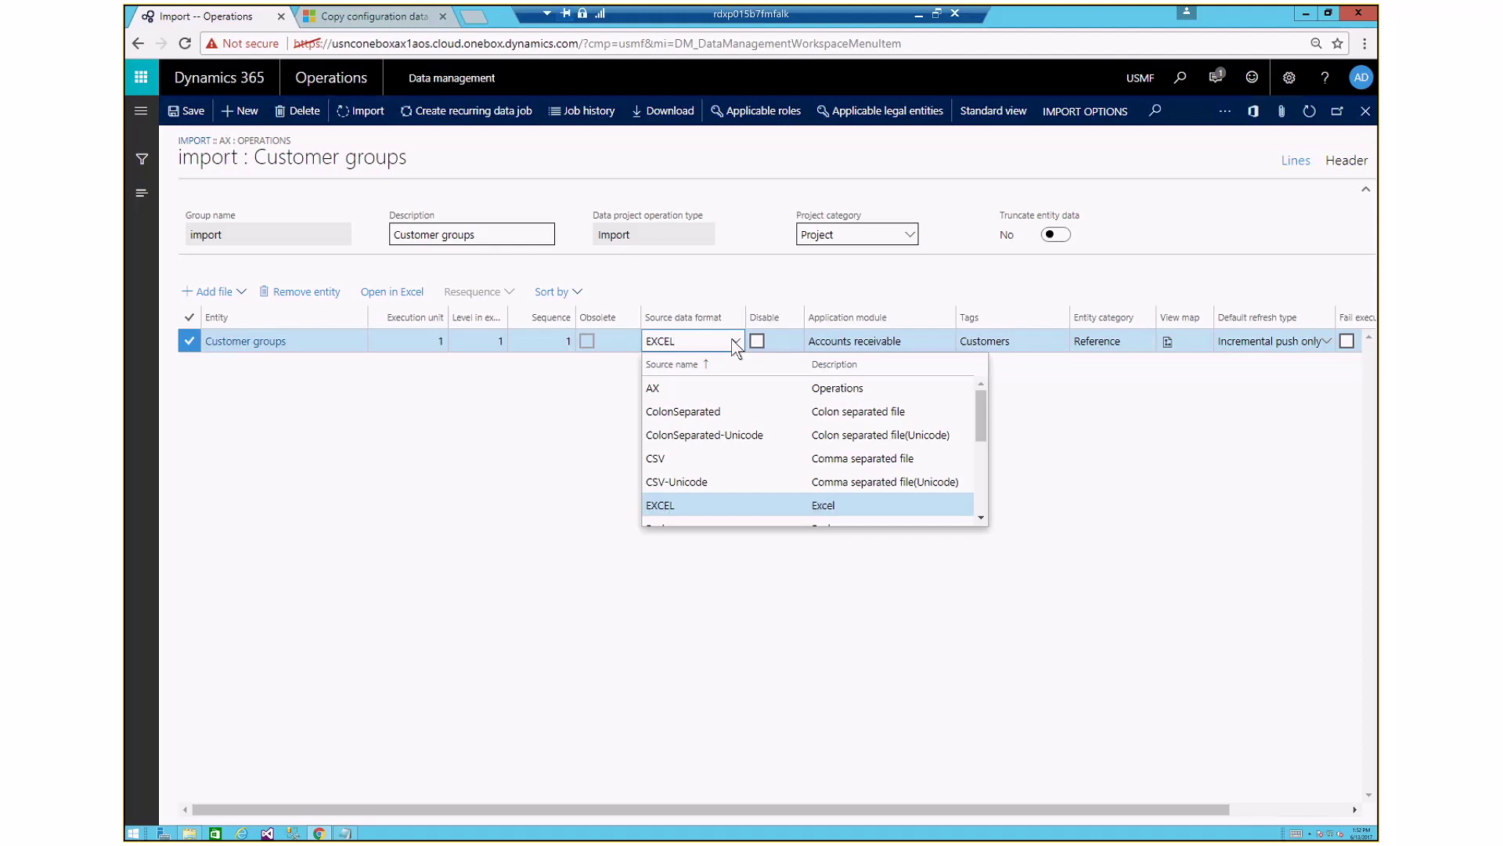
Show the project list and examine the source data format options for the Customer groups entity in the import project
click(142, 196)
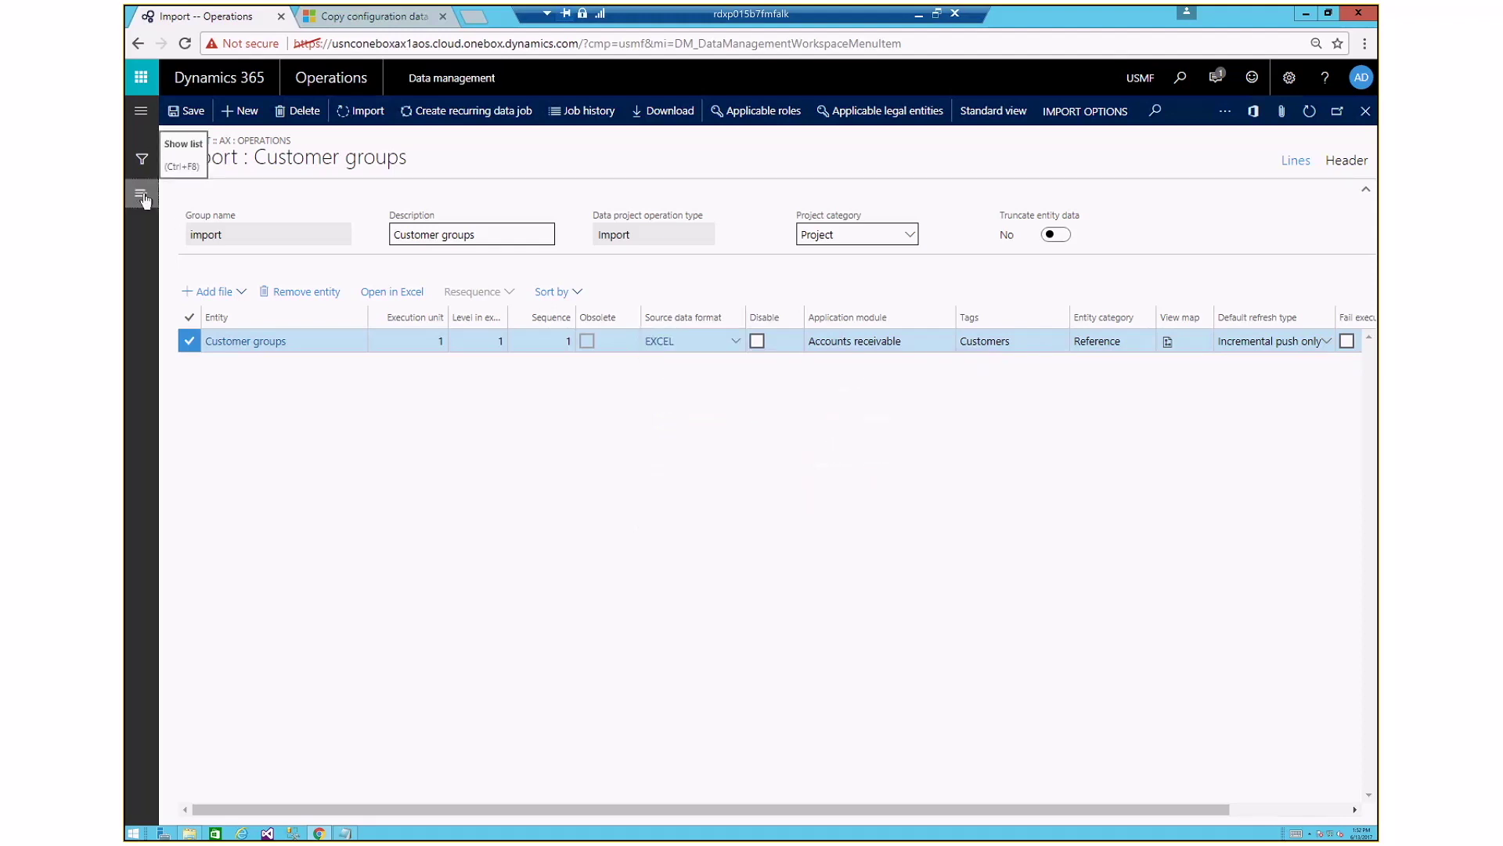
click(142, 195)
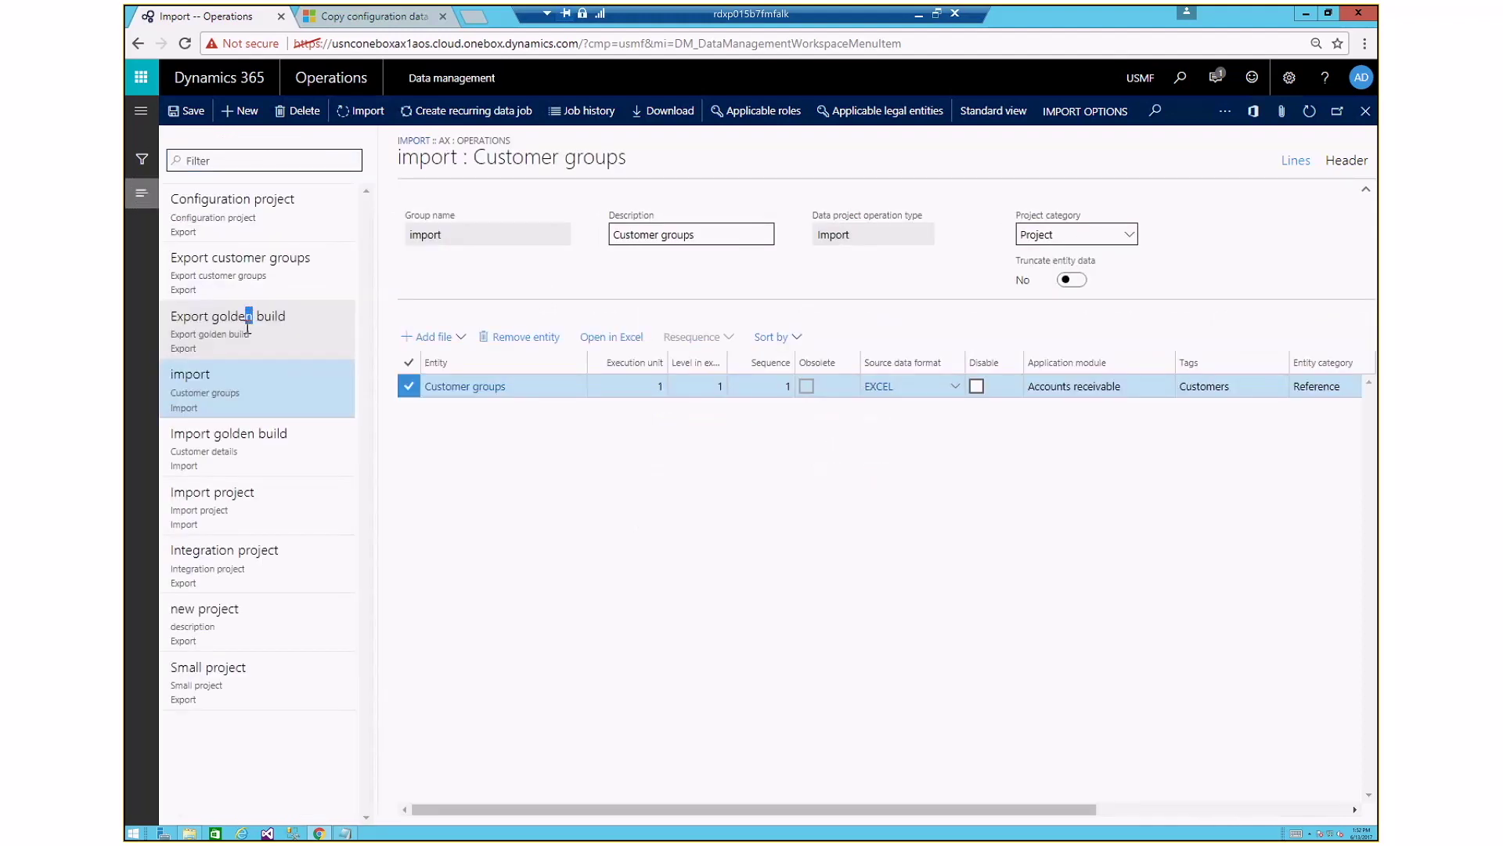
click(952, 391)
click(952, 389)
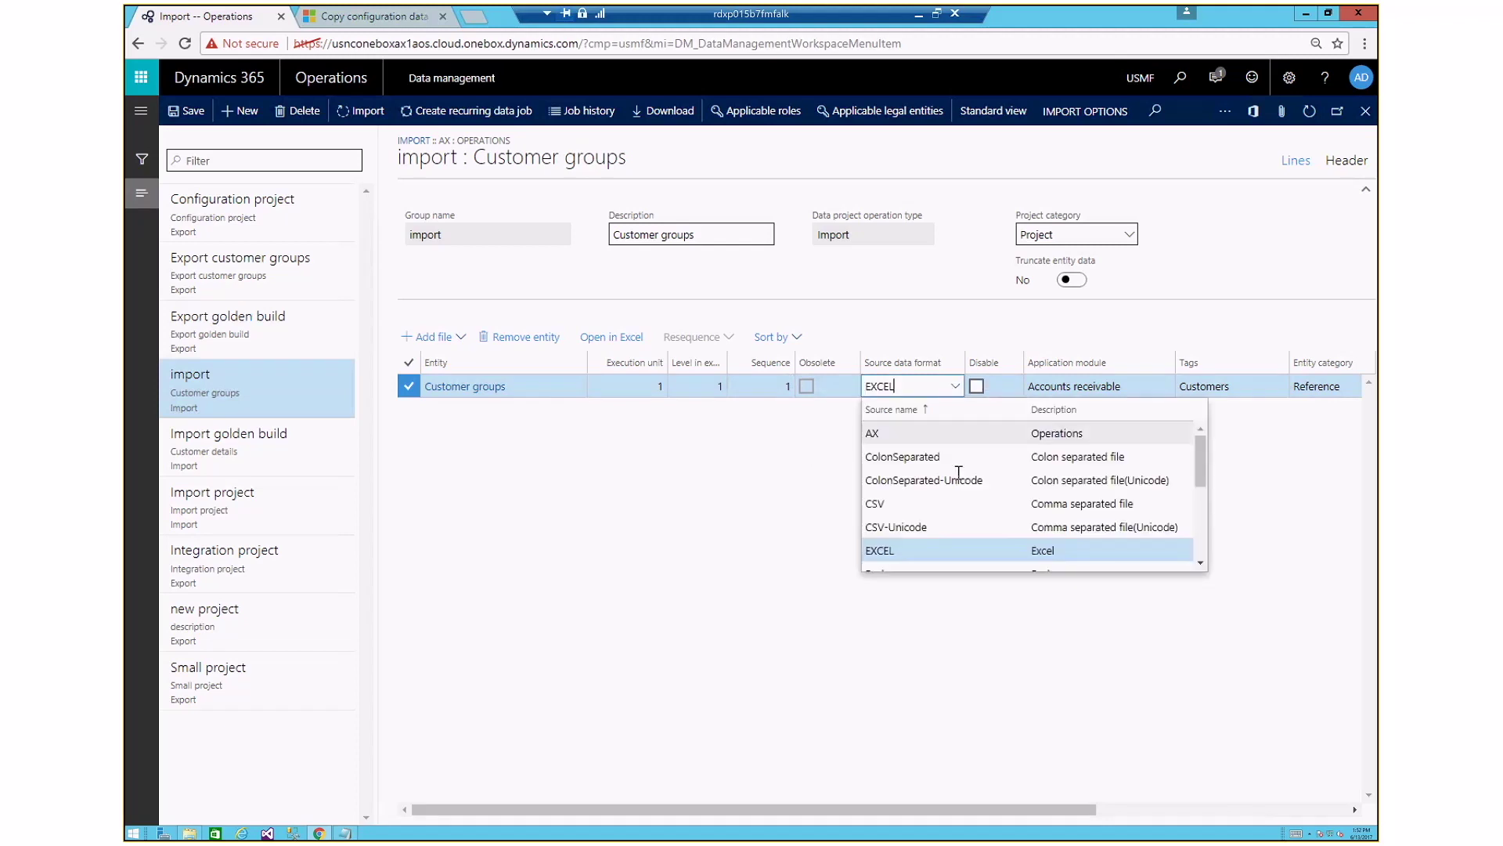
scroll(963, 491, down, 1)
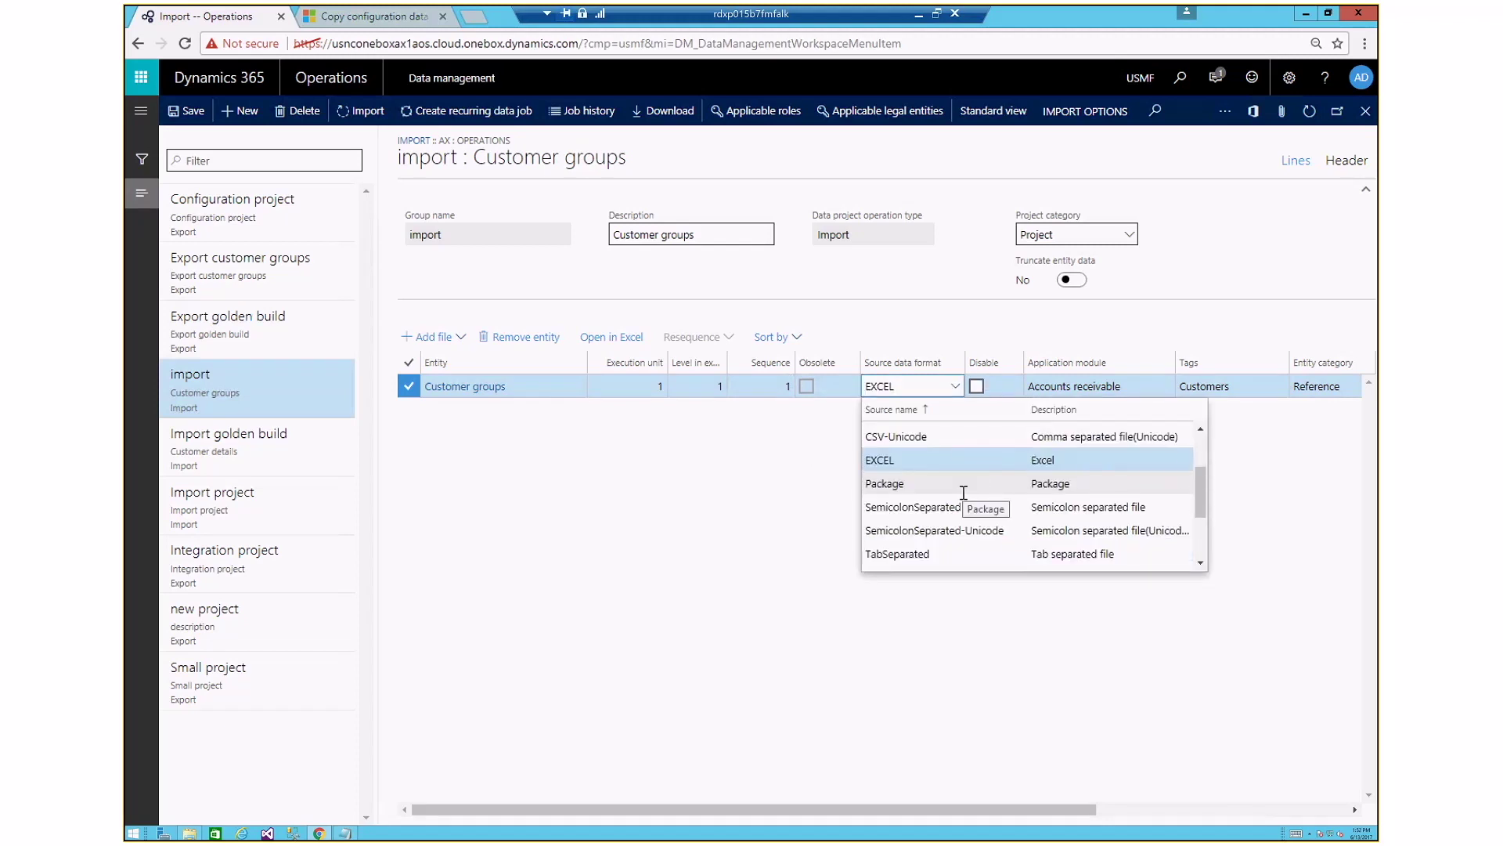